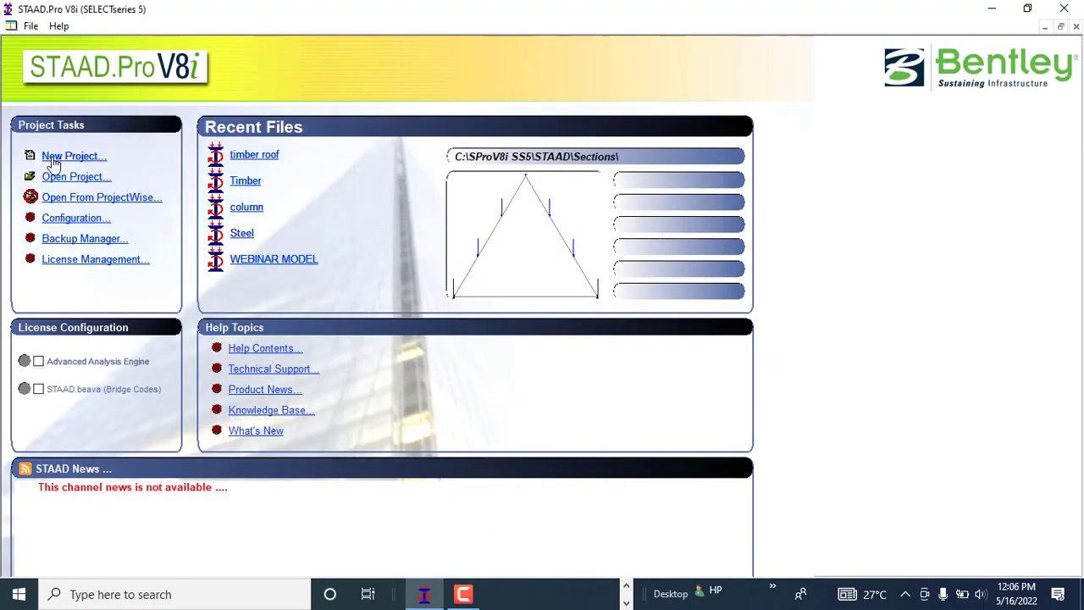
Step: Create a Space project named Binocular in metres and kilonewtons, starting with Add Beam, and dismiss the snap grid
left_click(51, 156)
left_click(377, 172)
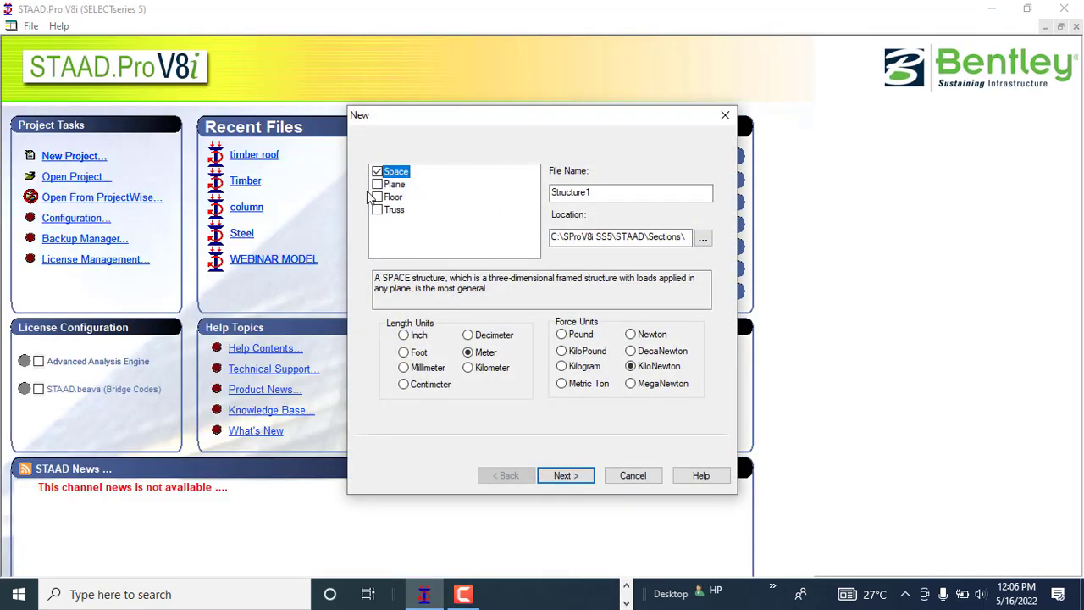
double_click(595, 192)
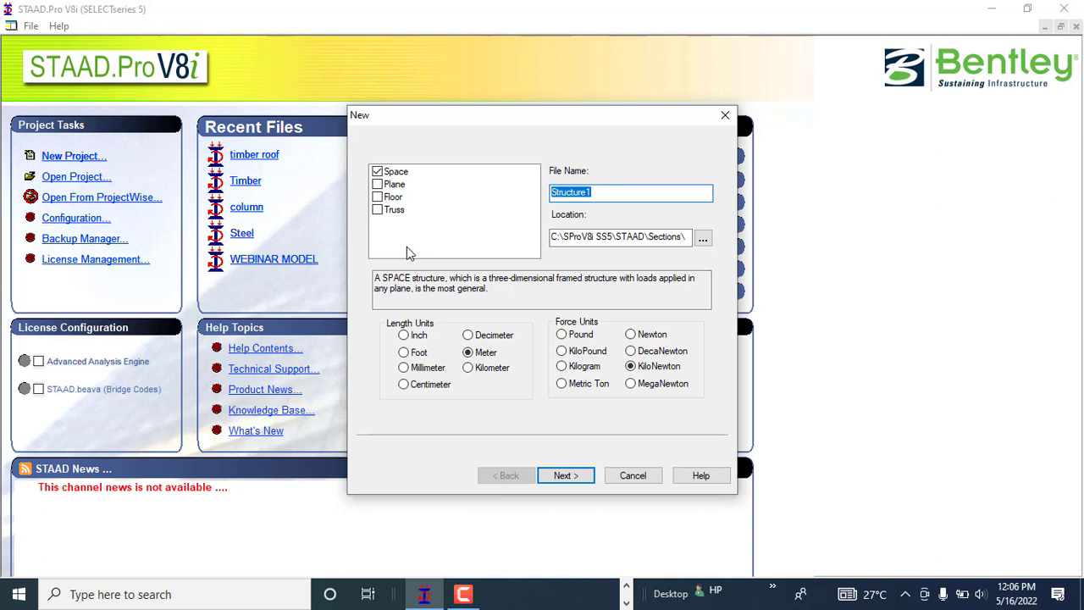
type("Binocular")
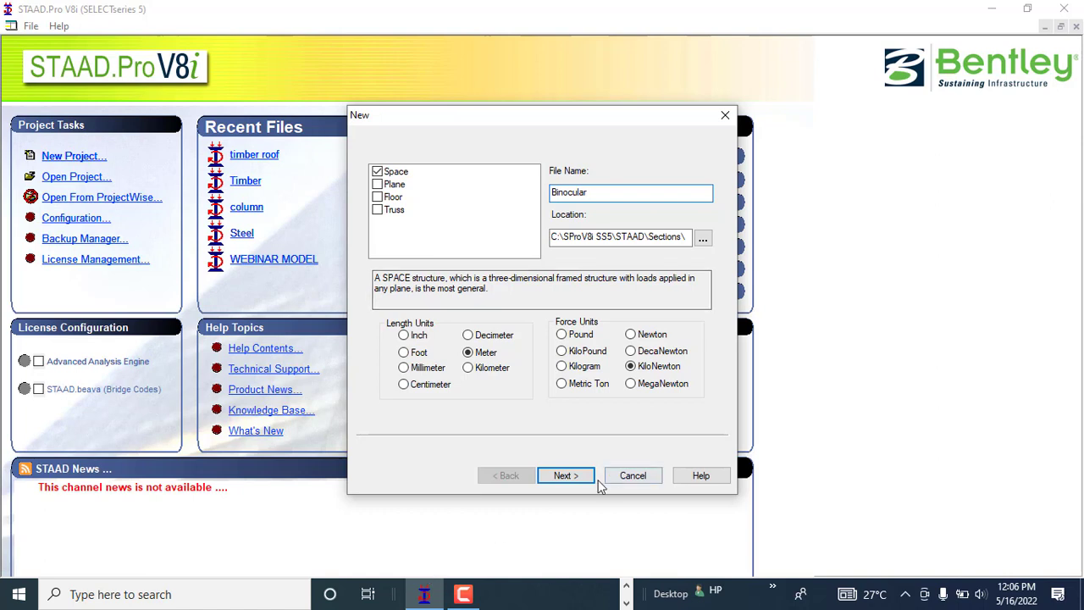
left_click(562, 477)
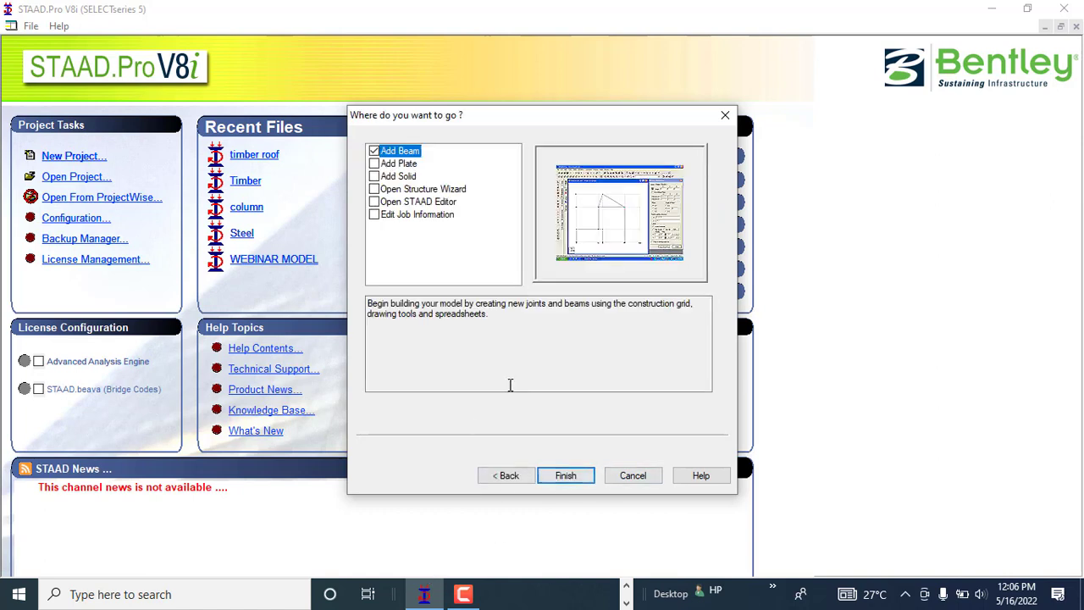
left_click(566, 475)
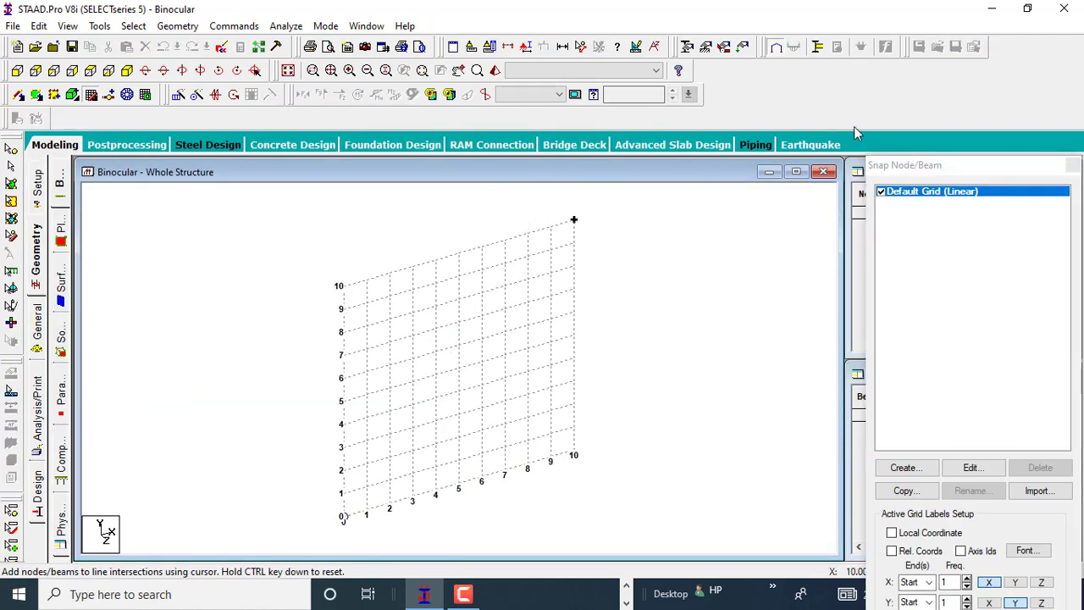
left_click(1074, 166)
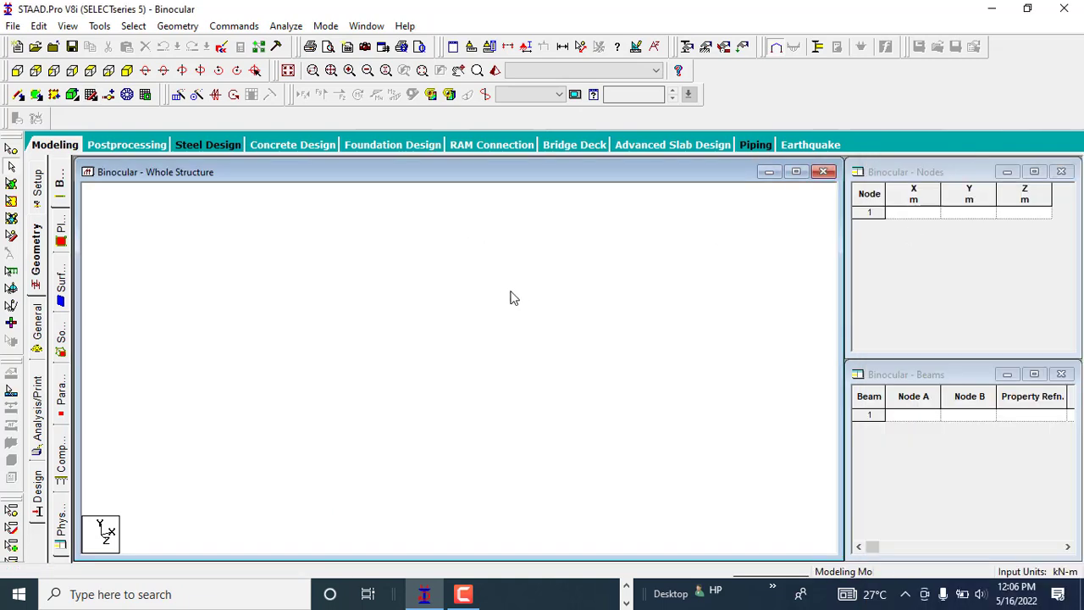
Step: Generate a Circular Beam frame prototype in the Structure Wizard with a 50 m radius and 25 bays along the periphery
left_click(178, 26)
left_click(205, 507)
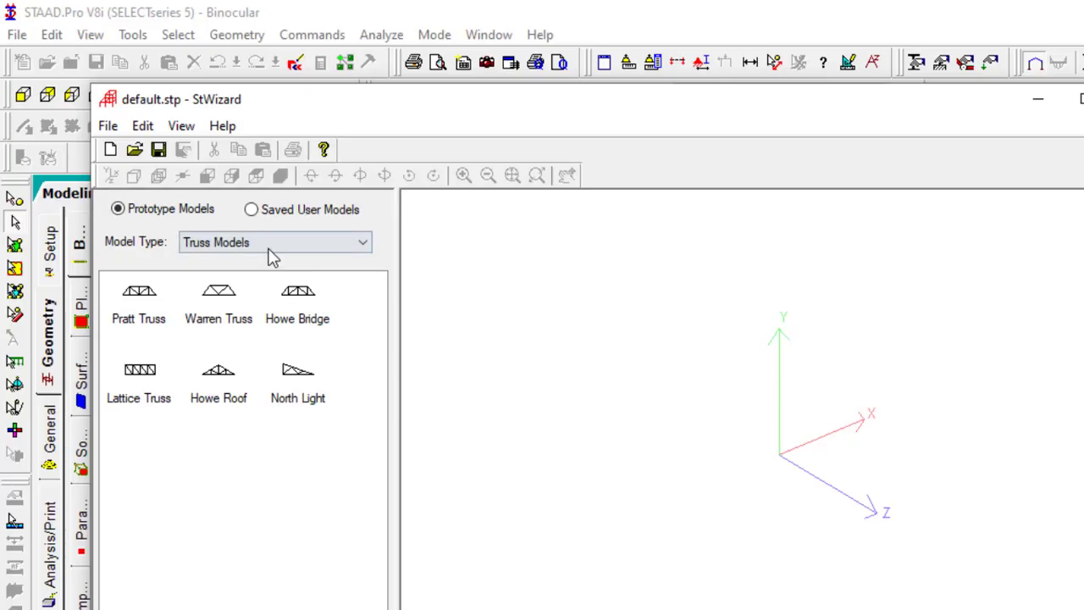
left_click(207, 184)
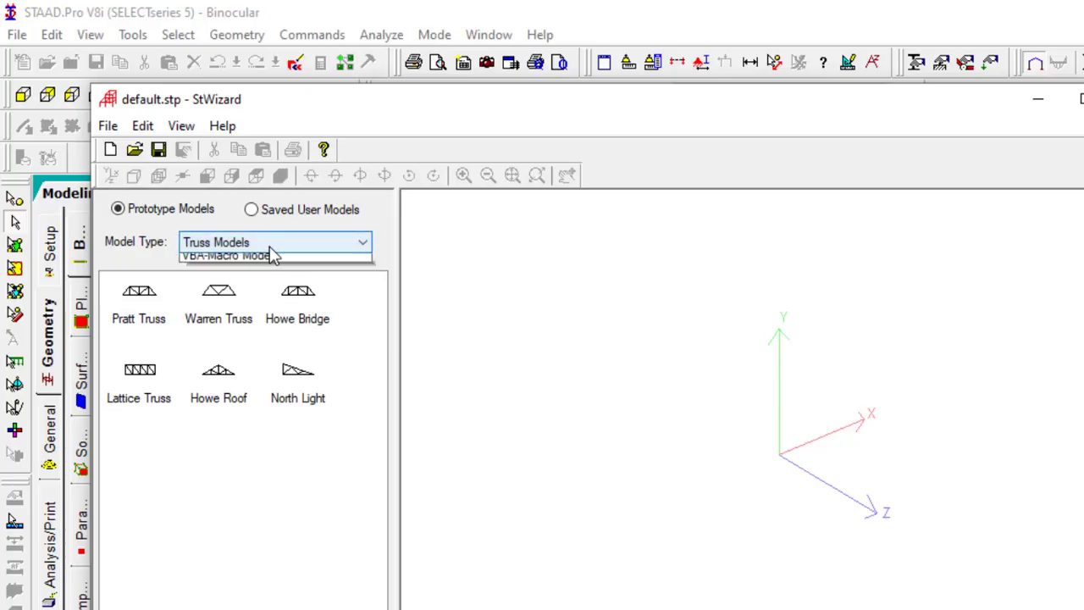
left_click(257, 274)
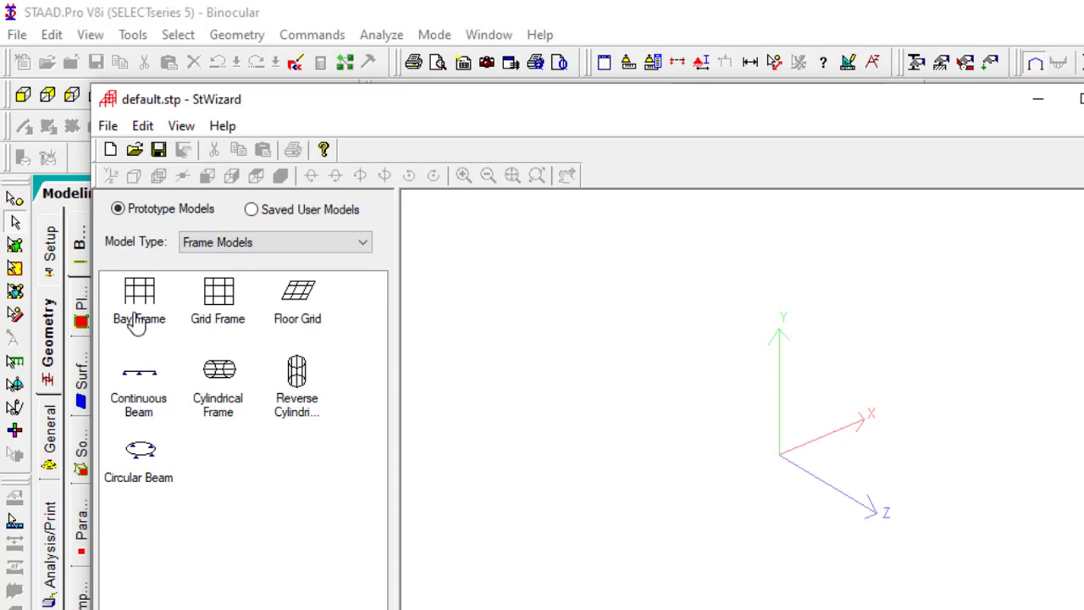
left_click(131, 456)
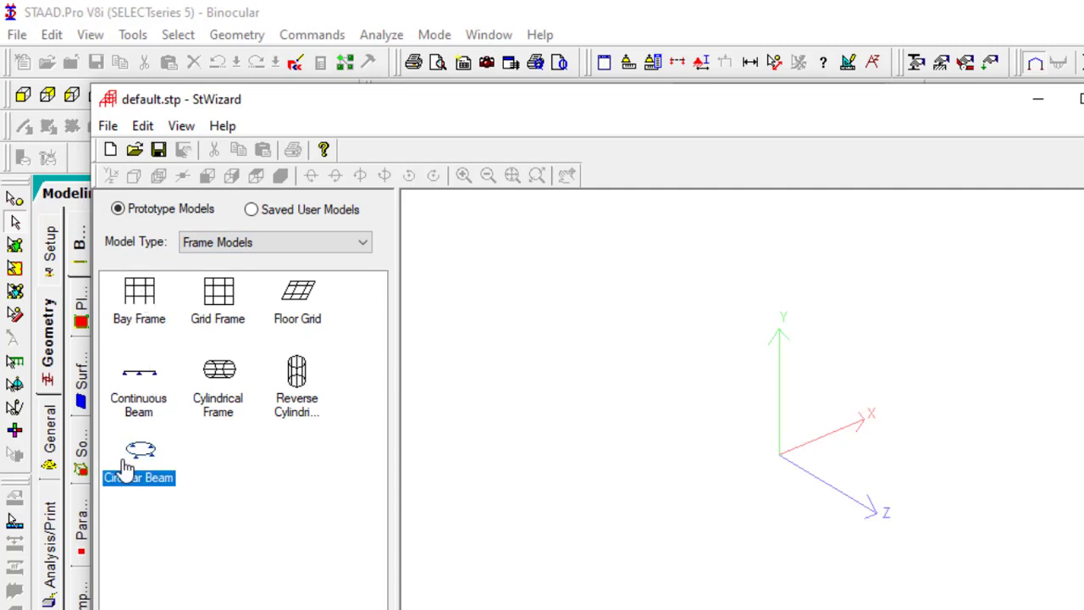
double_click(139, 455)
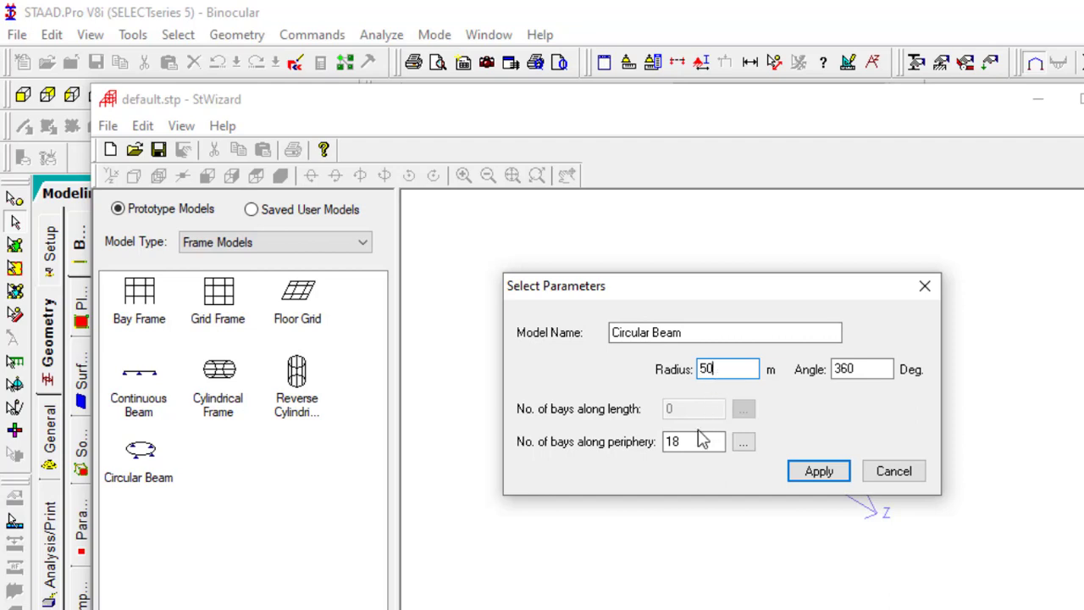
left_click_drag(690, 446, 630, 450)
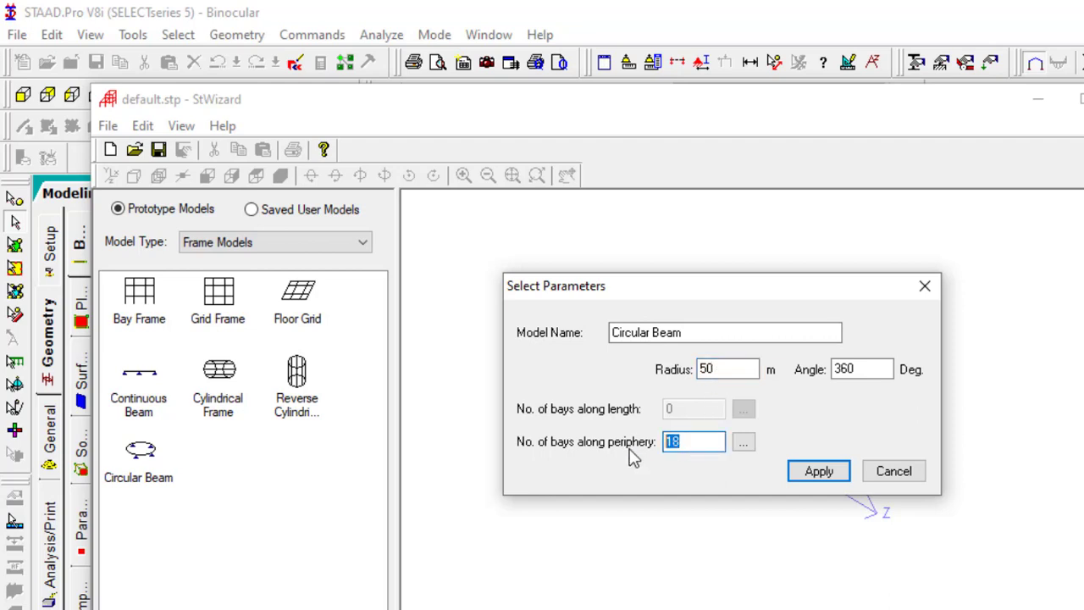
type("25")
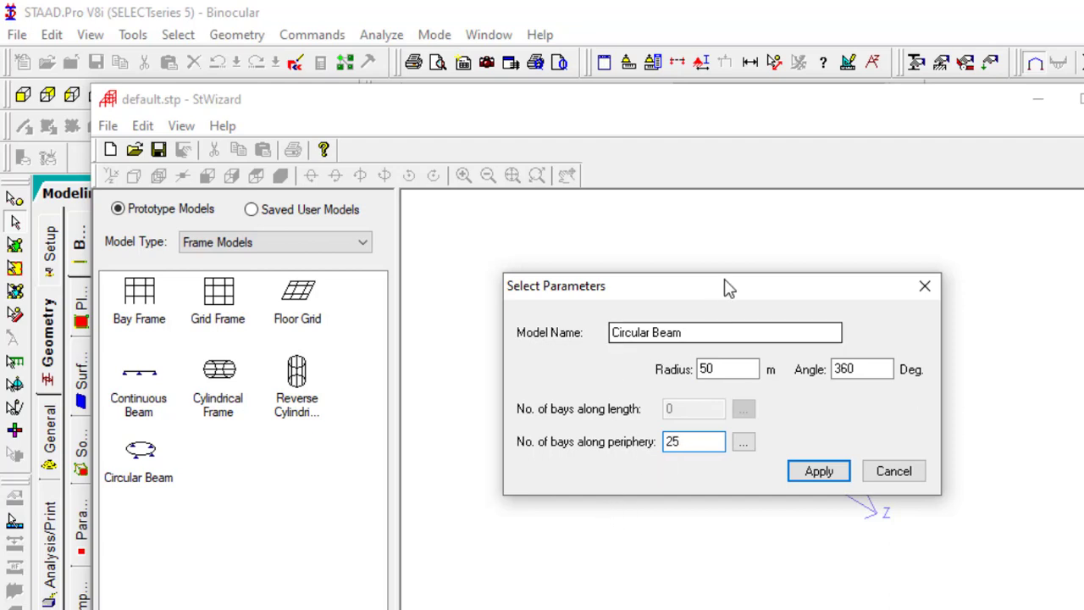
left_click(819, 472)
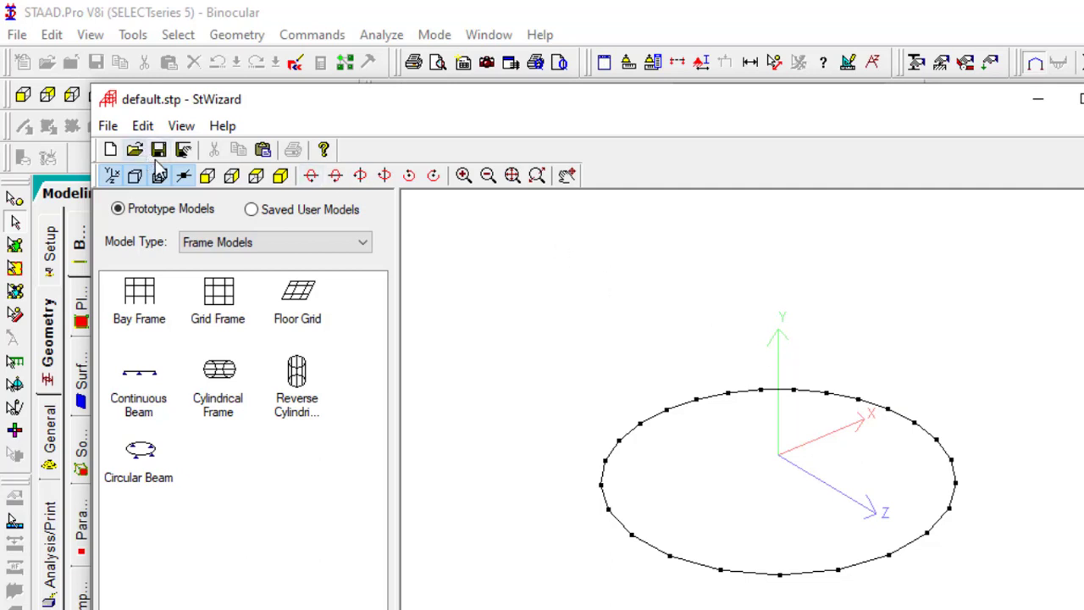
Step: Merge the 50 m radius ring into the model with X, Y and Z offsets of 0
left_click(262, 150)
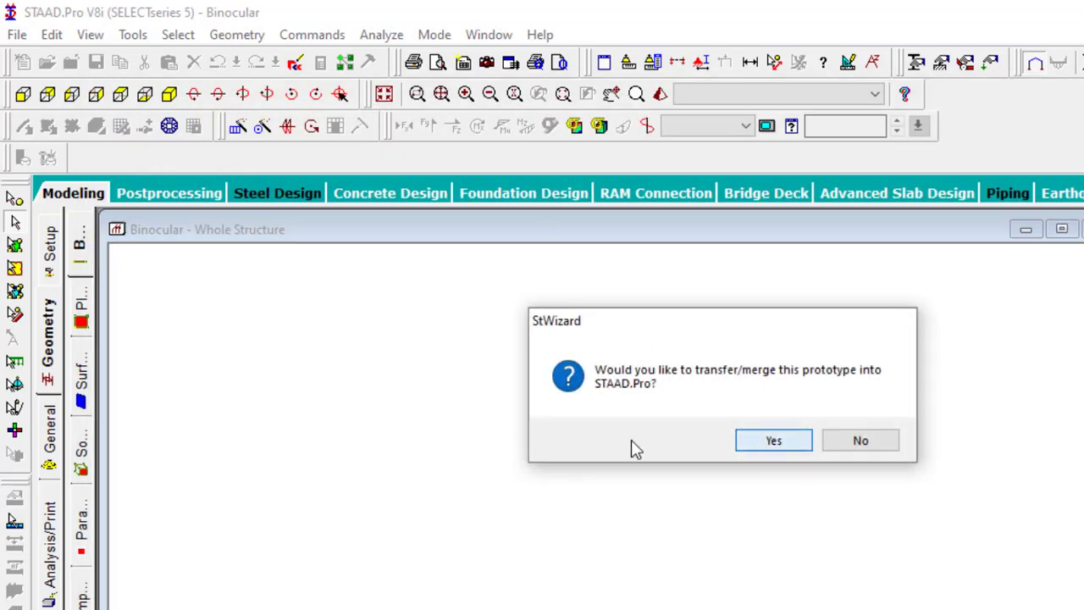
key("Return")
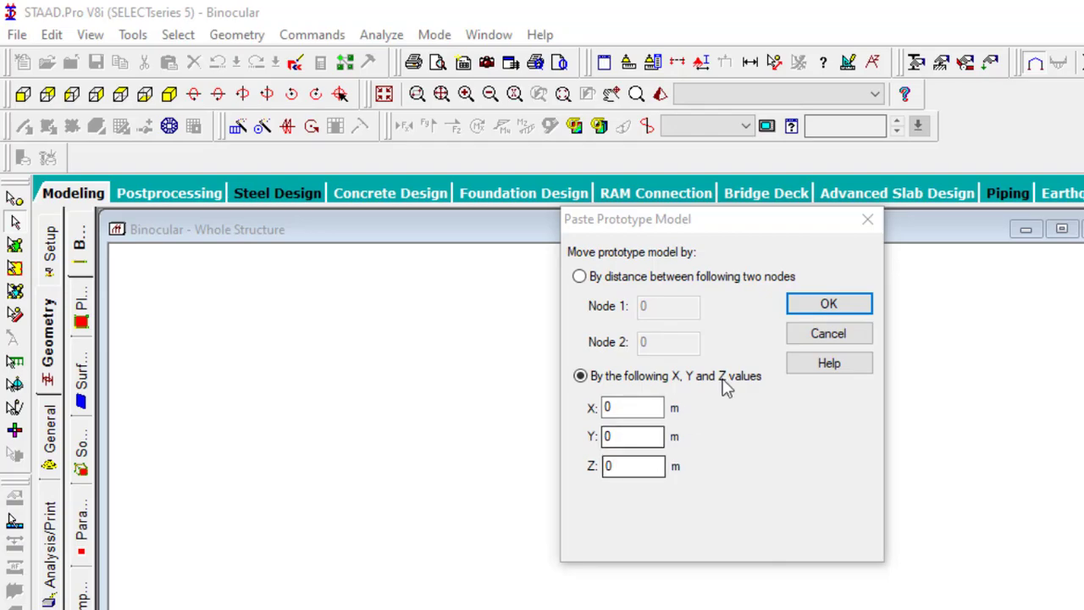
left_click(805, 304)
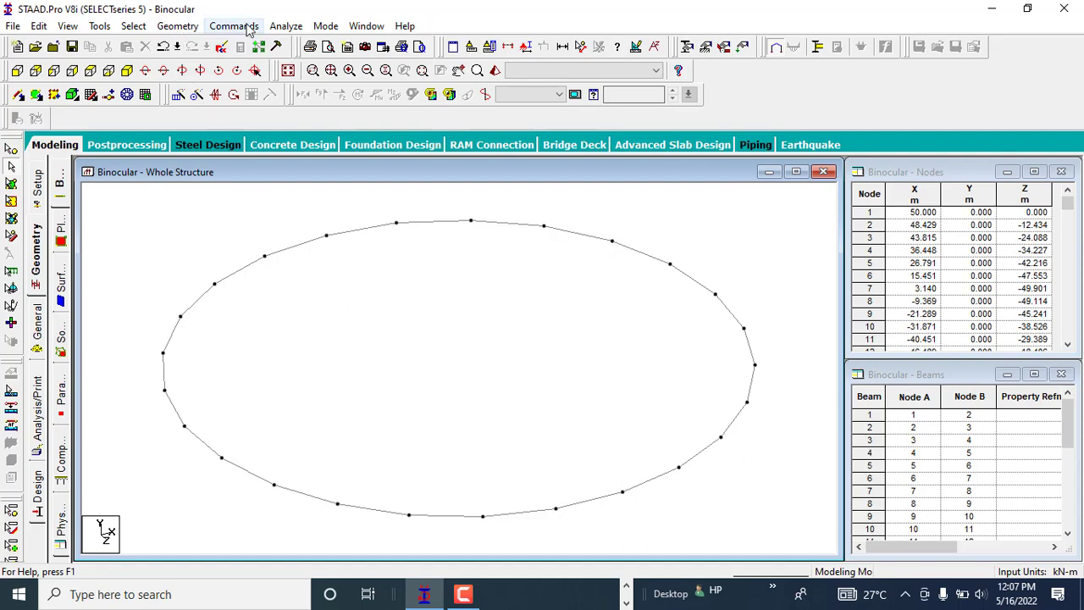
Step: Generate a second Circular Beam prototype in the Structure Wizard with a 35 m radius and 25 bays along the periphery
left_click(177, 26)
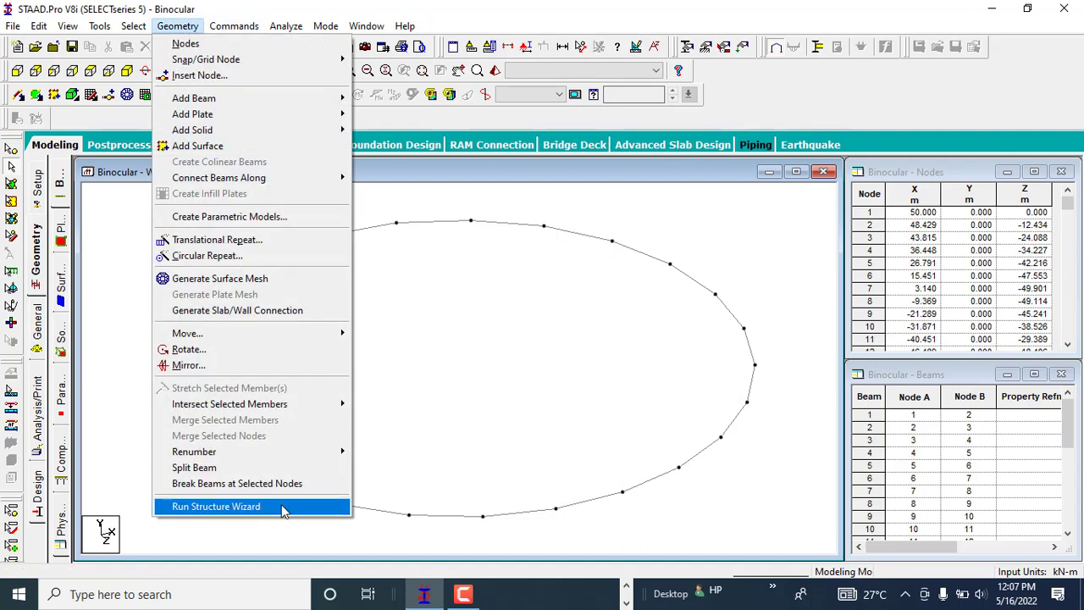
left_click(246, 505)
left_click(231, 201)
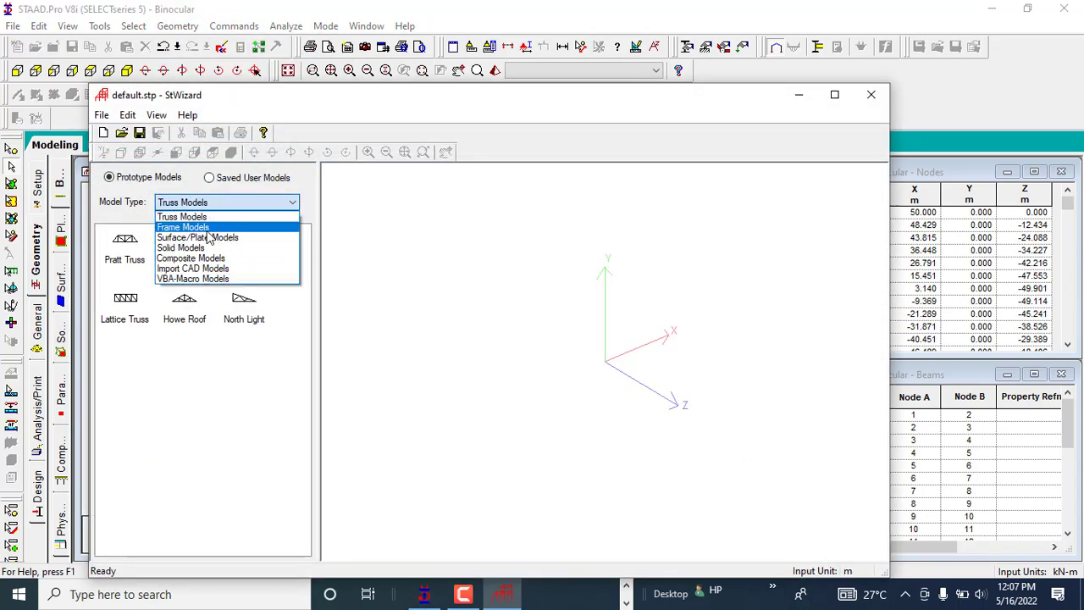
left_click(208, 222)
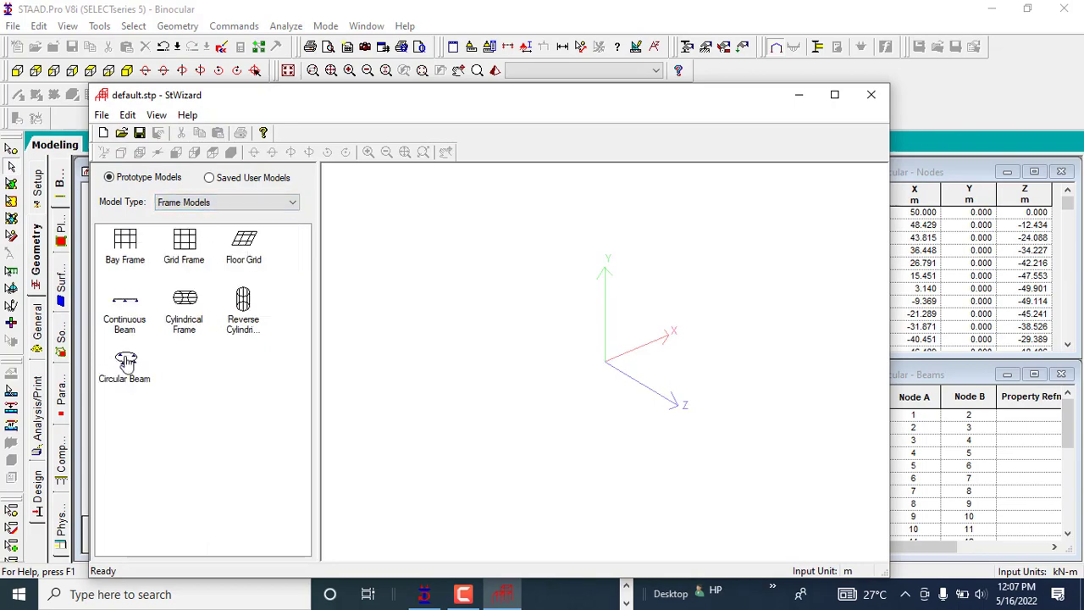
left_click_drag(126, 362, 427, 316)
type("5")
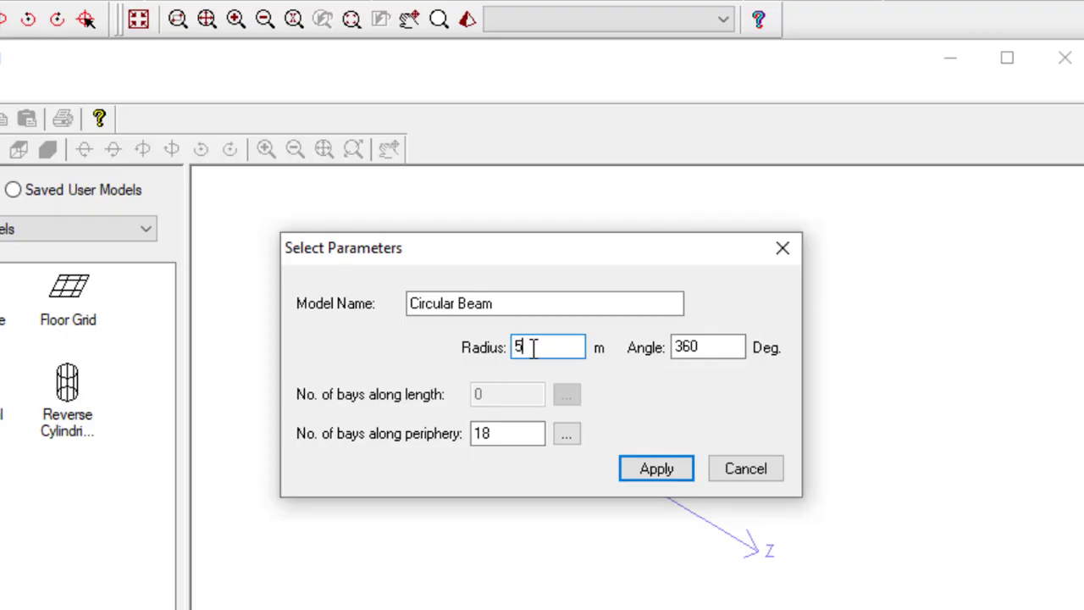
left_click_drag(533, 348, 484, 347)
double_click(493, 443)
type("25")
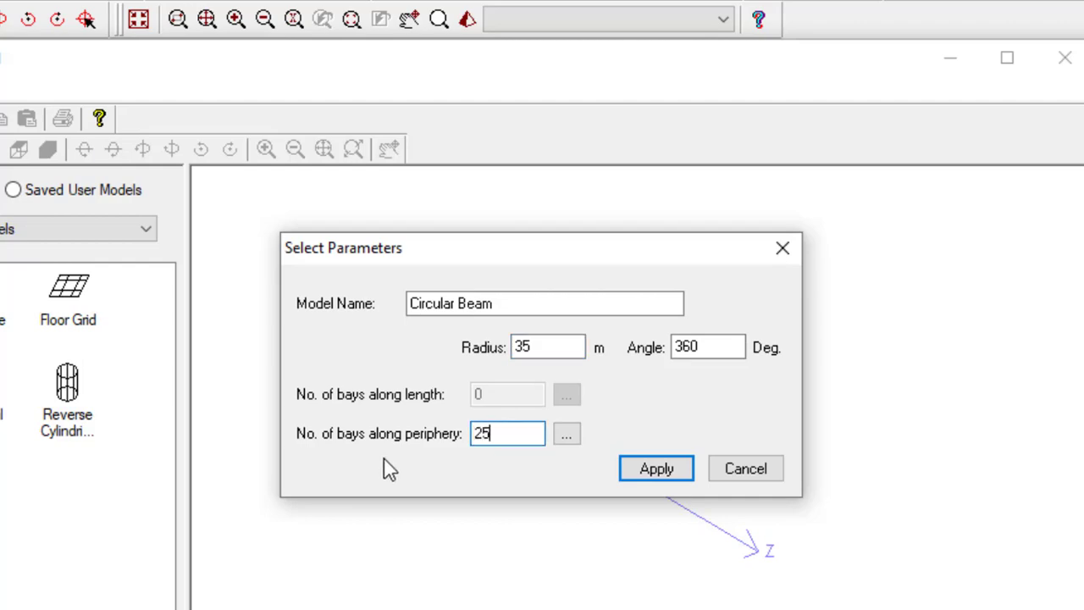
left_click(631, 468)
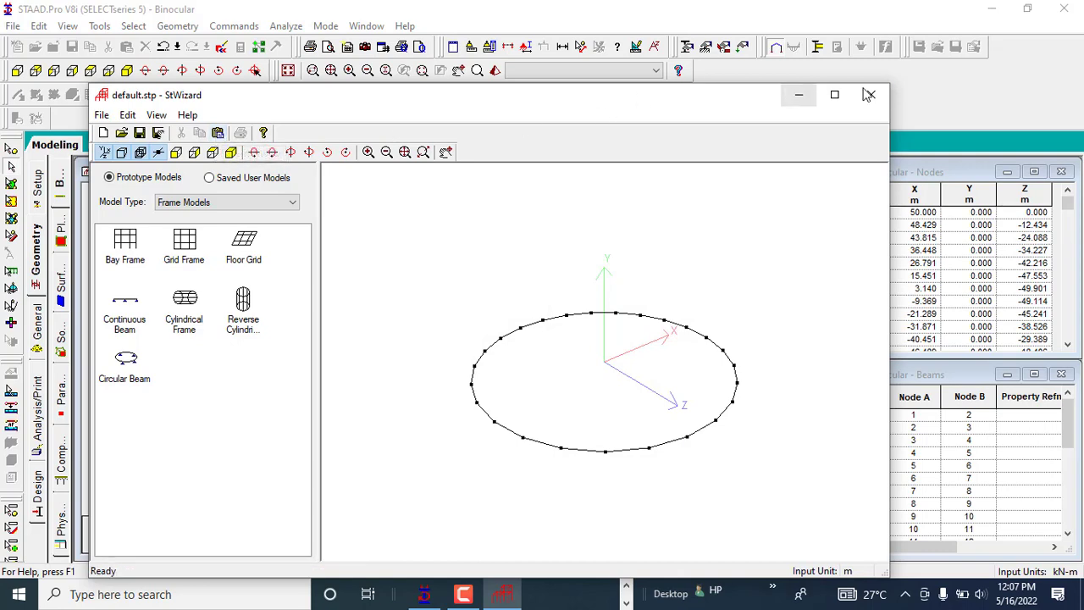
Step: Merge the 35 m radius ring into the model with X, Y and Z offsets of 0
left_click(875, 95)
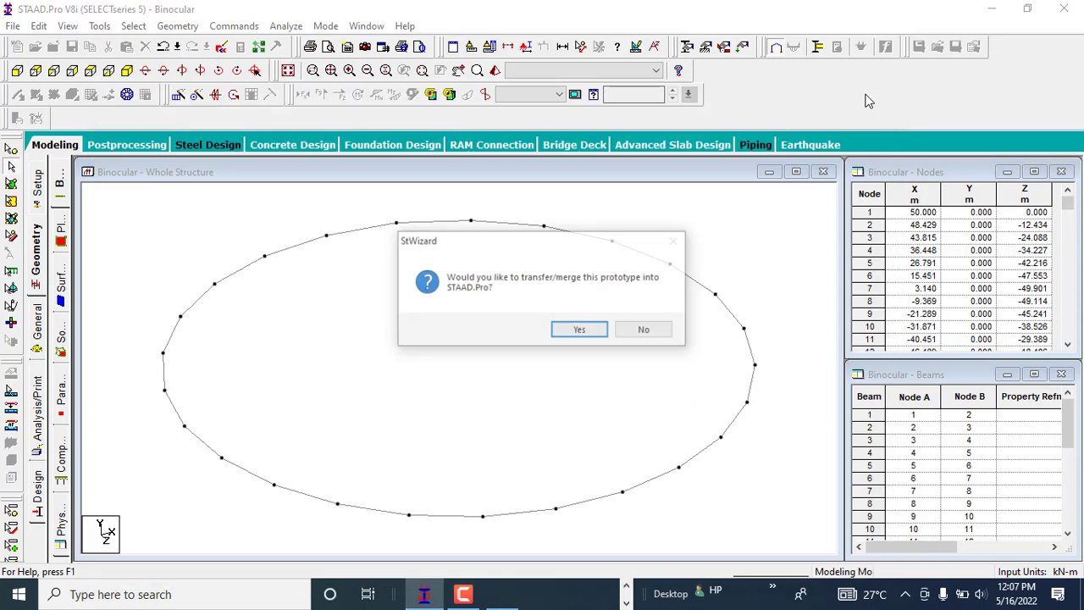
left_click(582, 331)
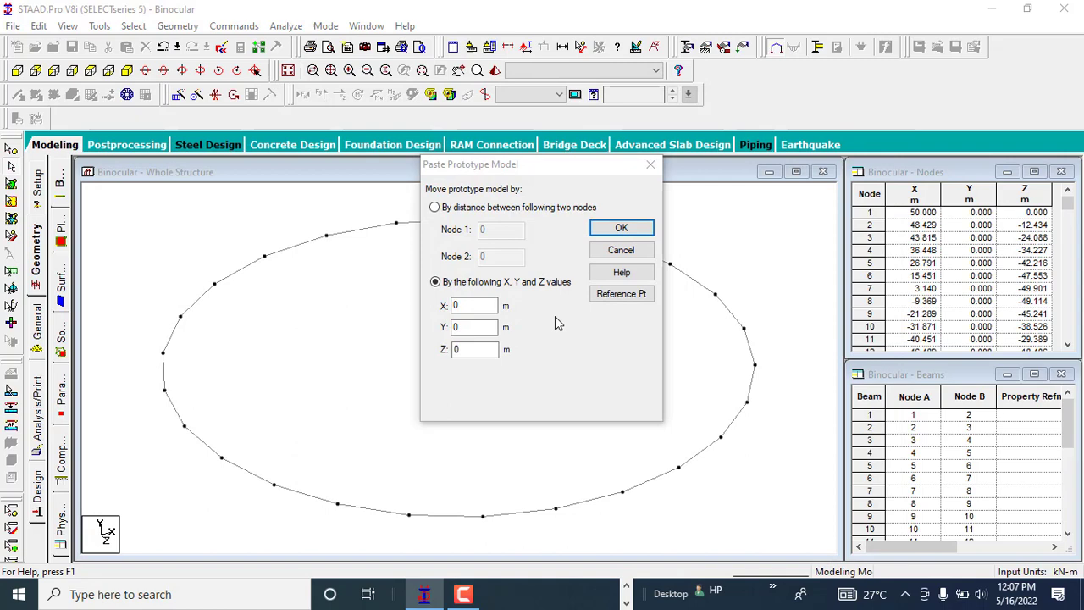
left_click(623, 228)
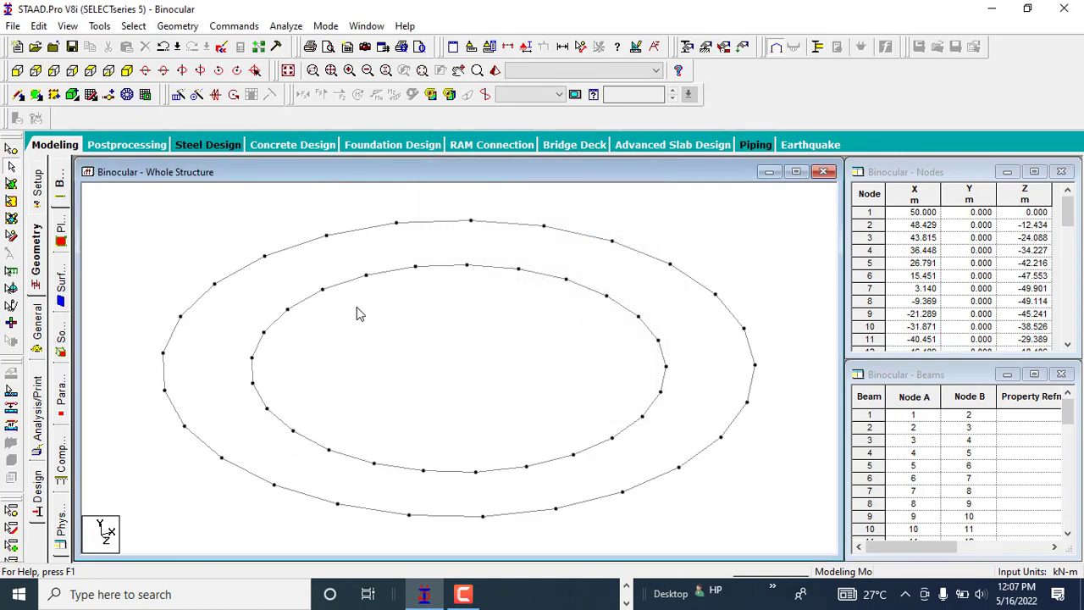
Step: Generate a third Circular Beam prototype in the Structure Wizard with a 20 m radius and 25 bays along the periphery
left_click(178, 25)
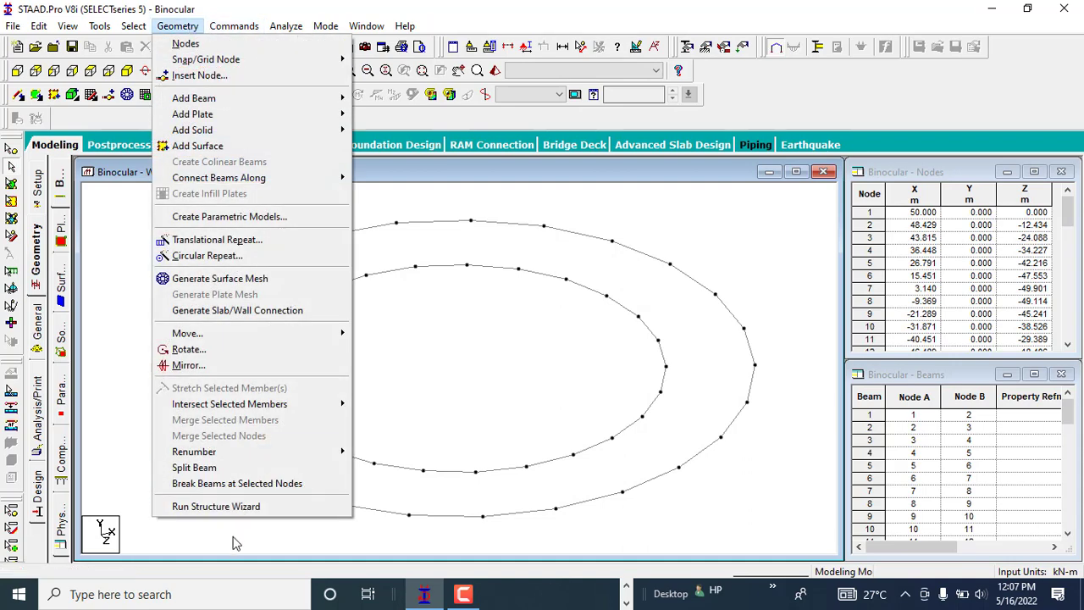
left_click(233, 507)
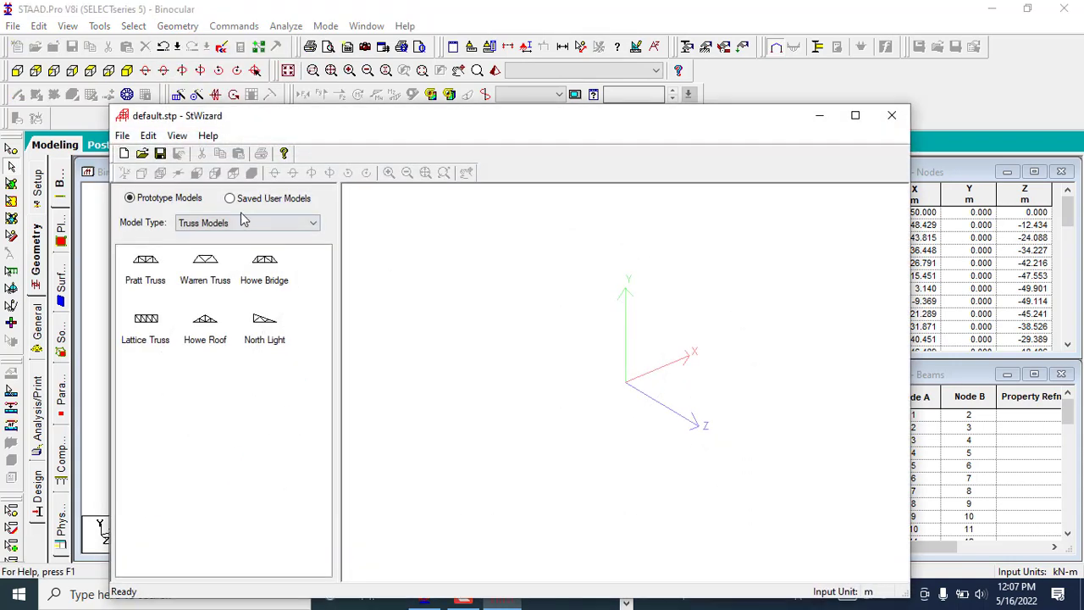
left_click(247, 224)
left_click(249, 246)
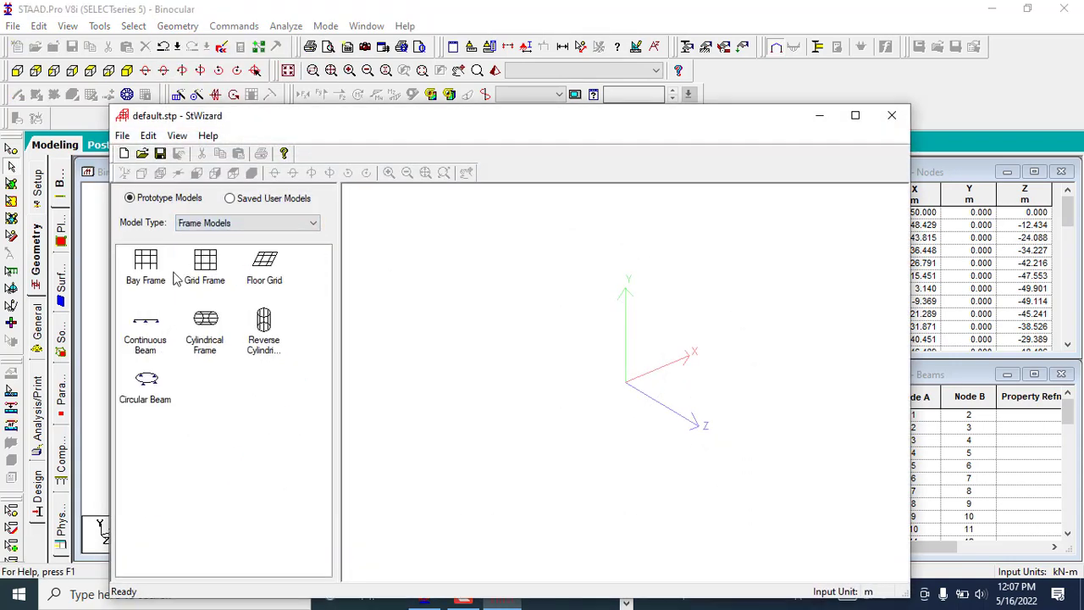
left_click(148, 383)
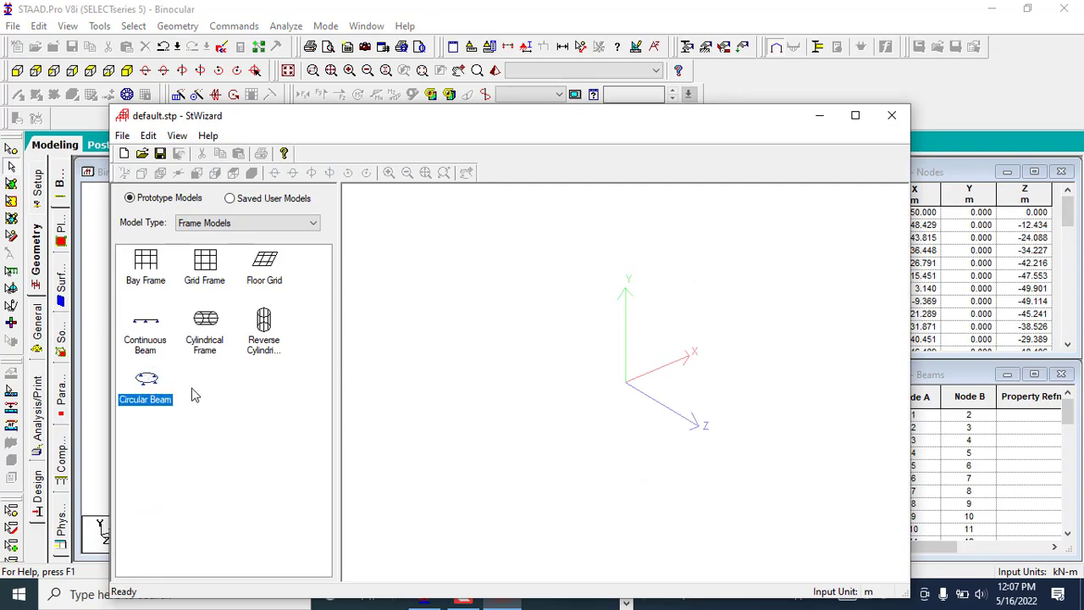
double_click(145, 380)
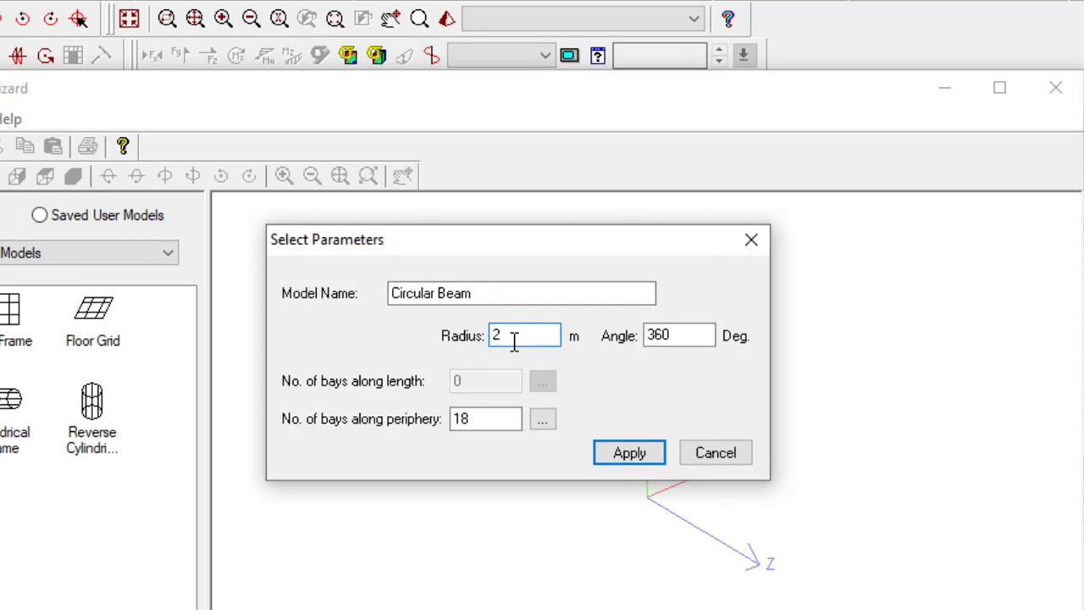
left_click_drag(481, 418, 388, 435)
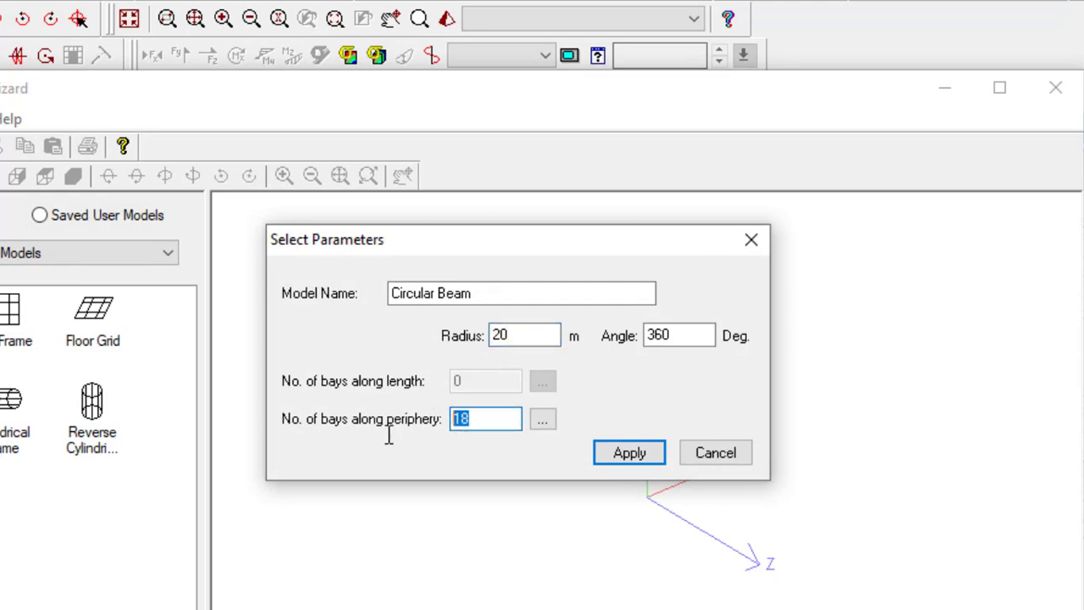
type("25")
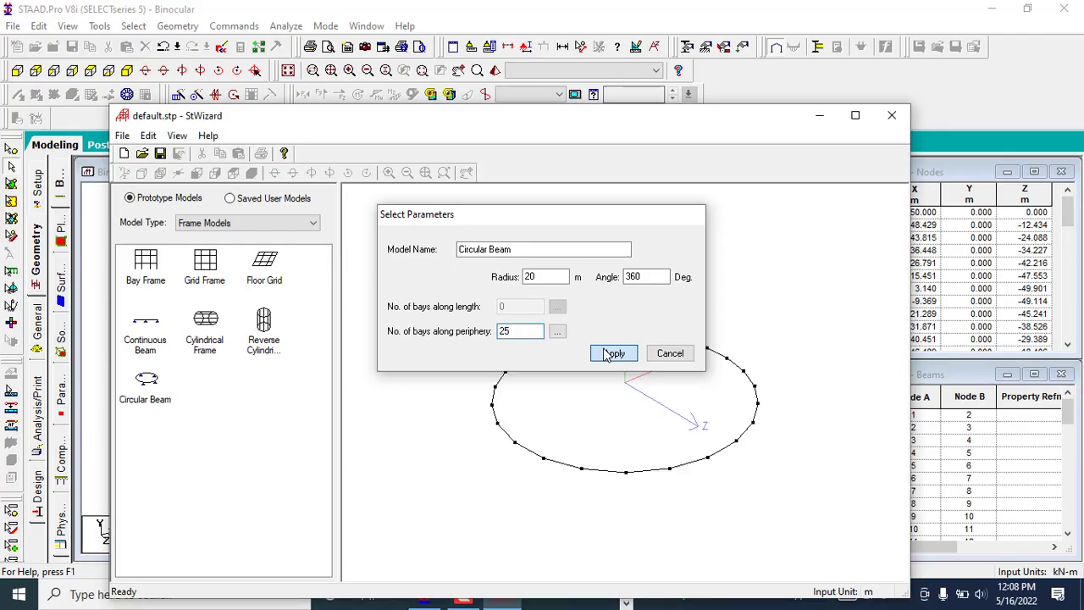
left_click(610, 452)
Step: Merge the 20 m radius ring into the model, concentric with the two larger rings
left_click(241, 155)
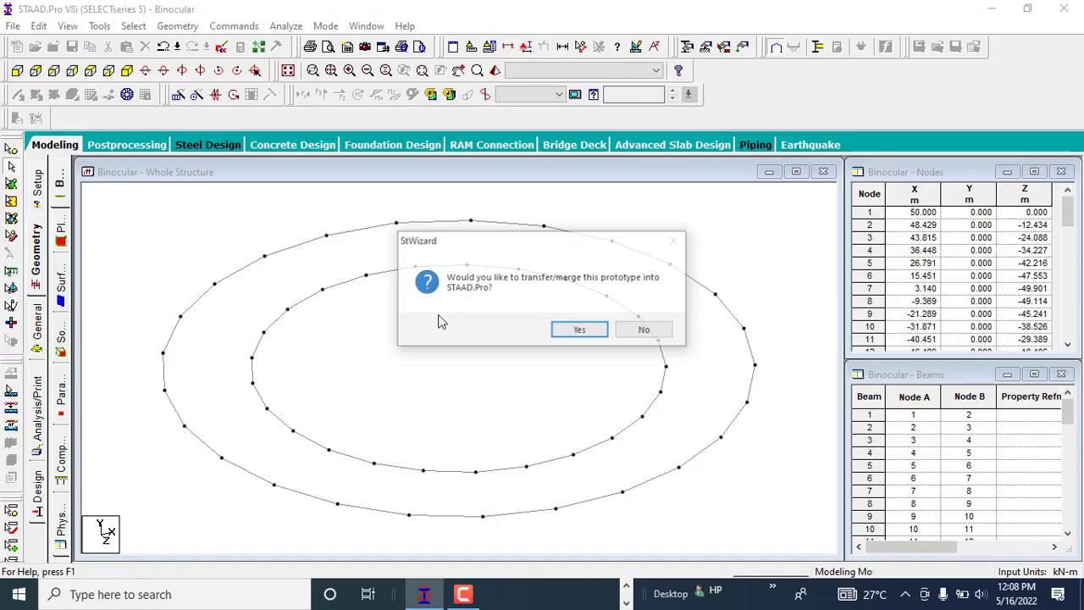
left_click(603, 335)
left_click(621, 227)
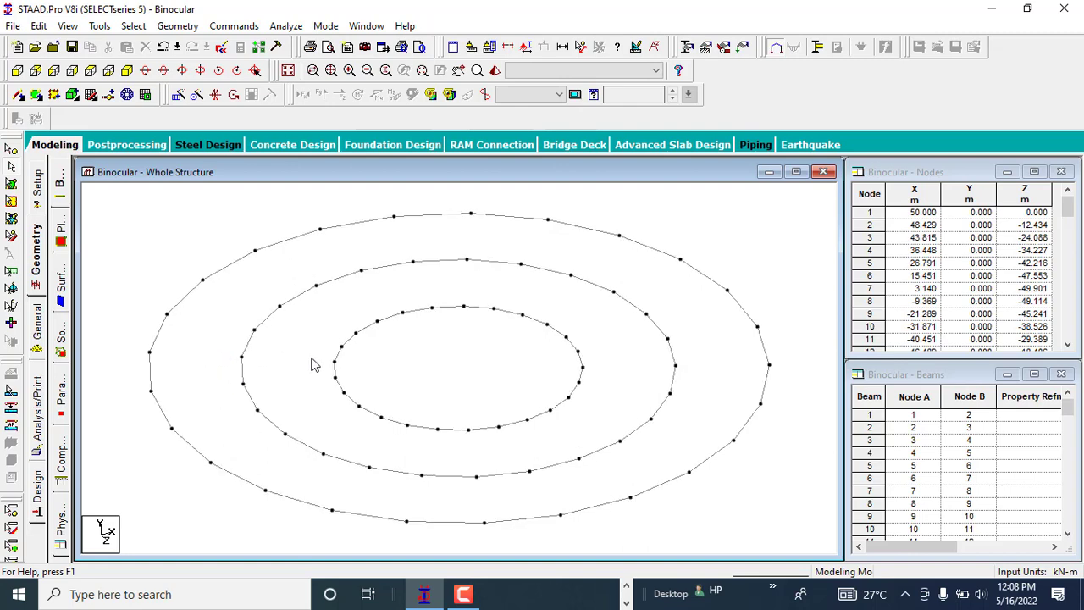
Step: Add radial beams from every outer ring node across the middle ring to the matching inner ring node, all around the structure
left_click(36, 94)
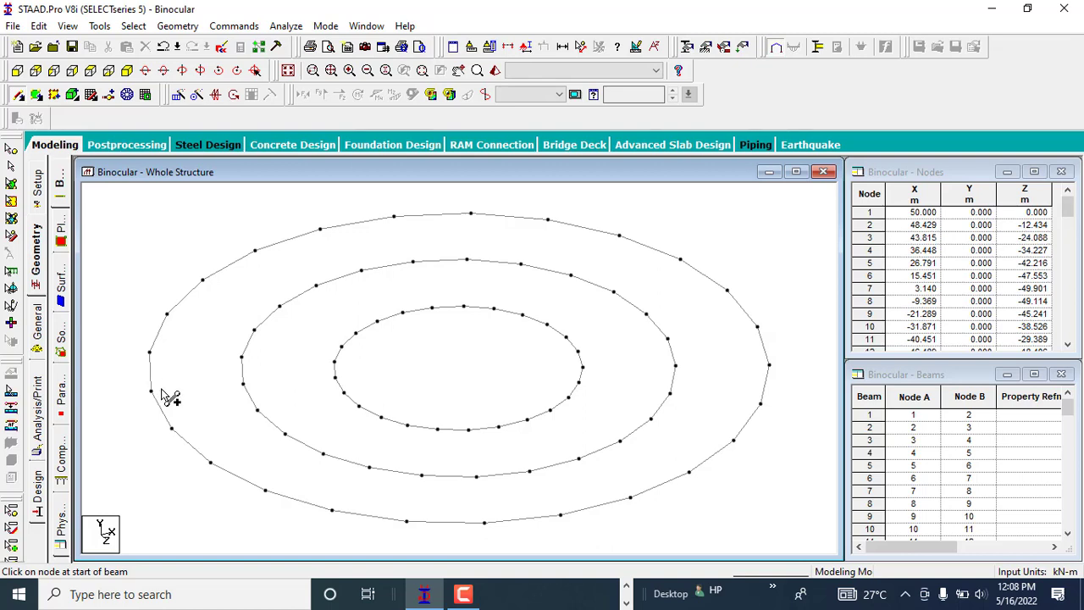
mouse_move(151, 392)
left_mouse_down()
mouse_move(347, 382)
mouse_move(336, 380)
left_mouse_up()
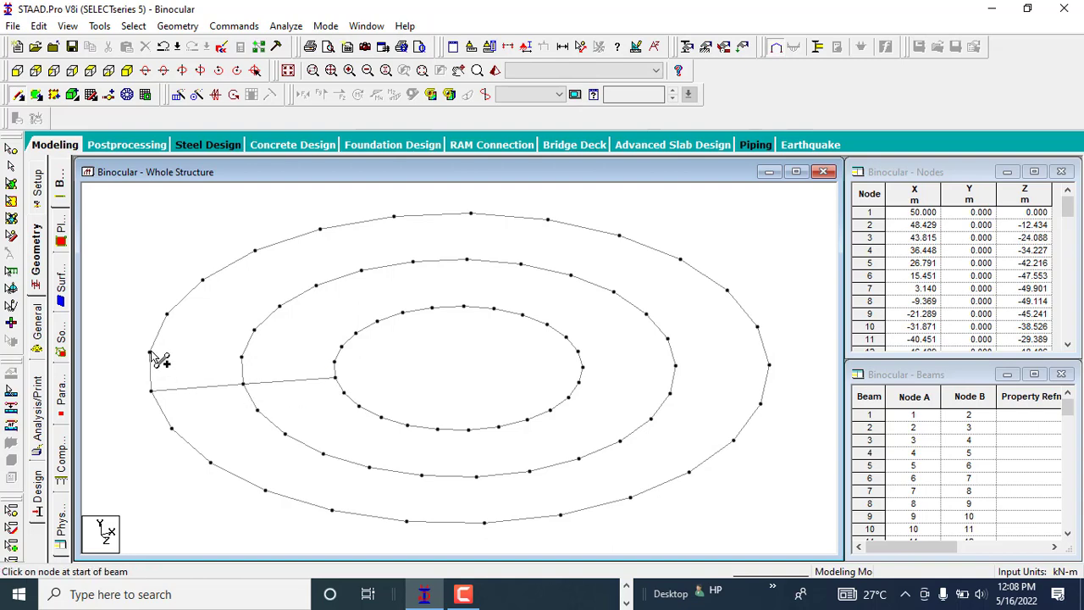
left_click_drag(149, 352, 335, 362)
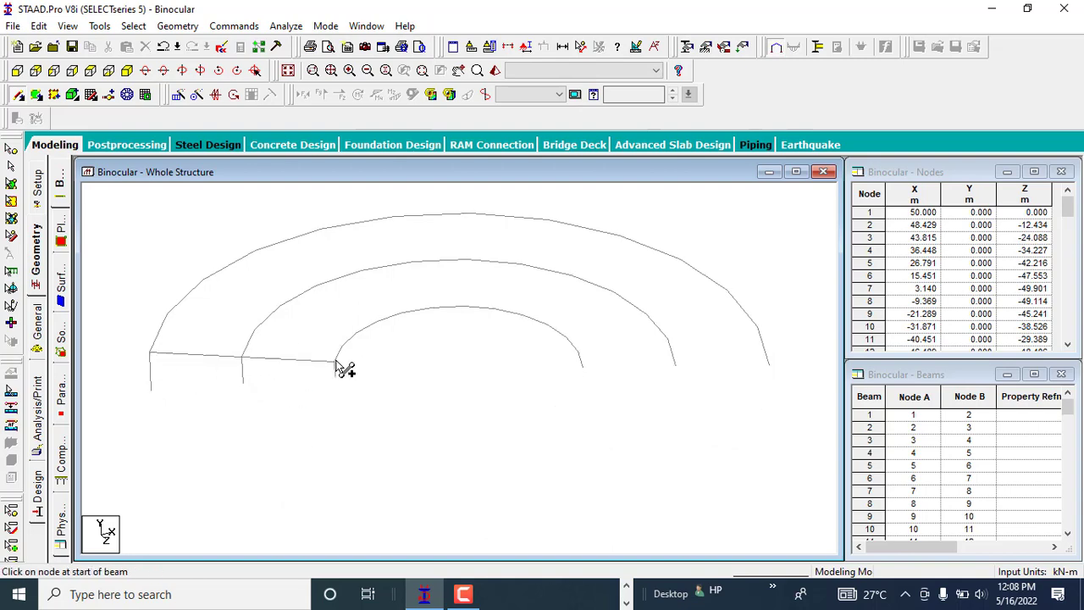
left_click_drag(169, 316, 342, 347)
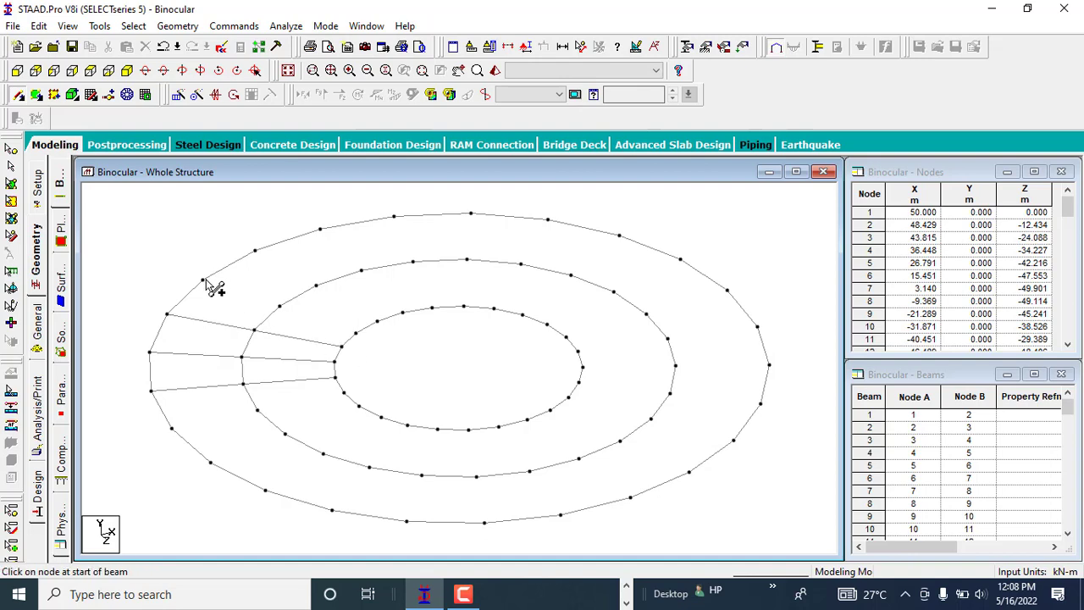
left_click_drag(203, 279, 355, 333)
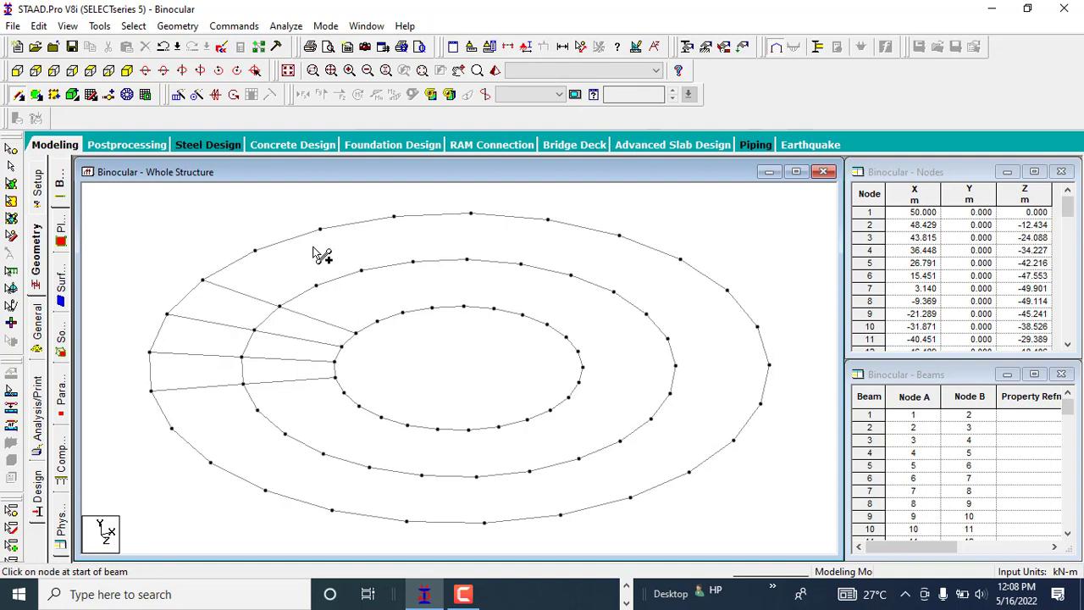
left_click_drag(256, 251, 379, 322)
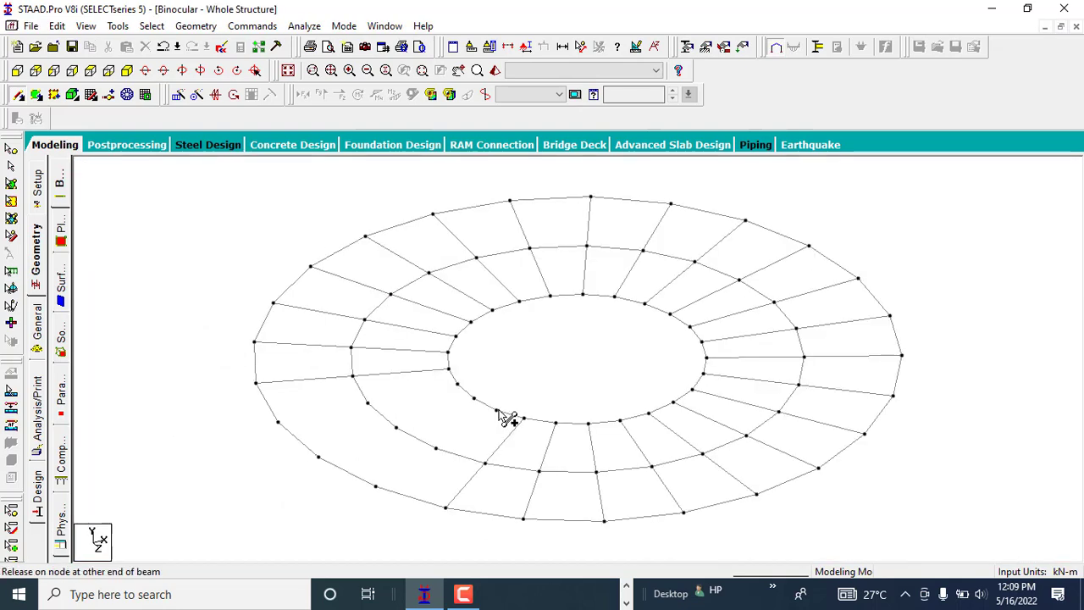
mouse_move(506, 417)
left_mouse_down()
mouse_move(381, 494)
mouse_move(436, 447)
left_mouse_up()
left_click_drag(475, 398, 322, 465)
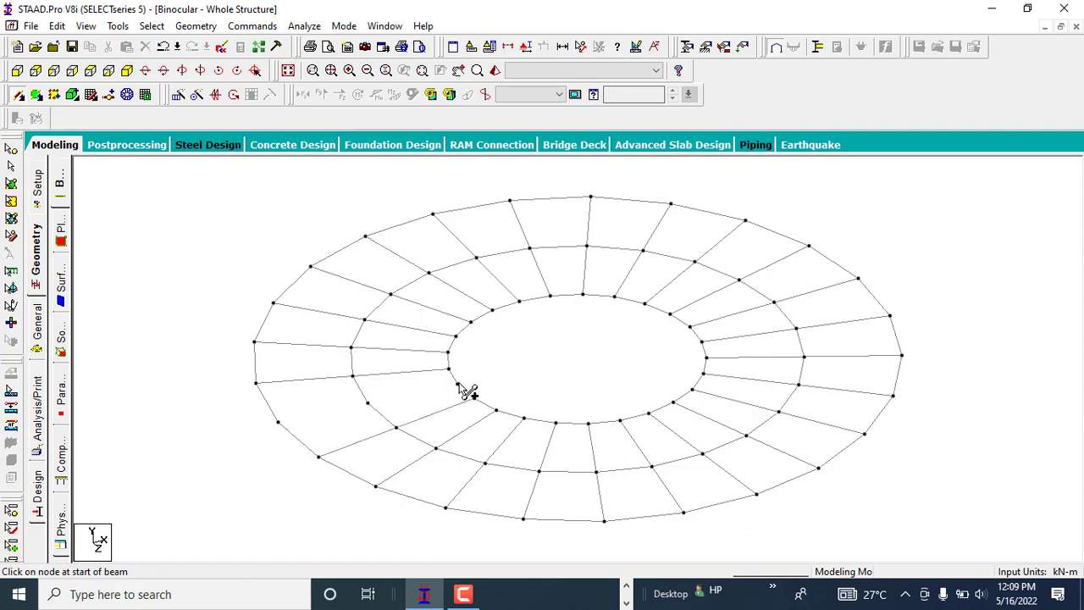
left_click_drag(457, 385, 280, 423)
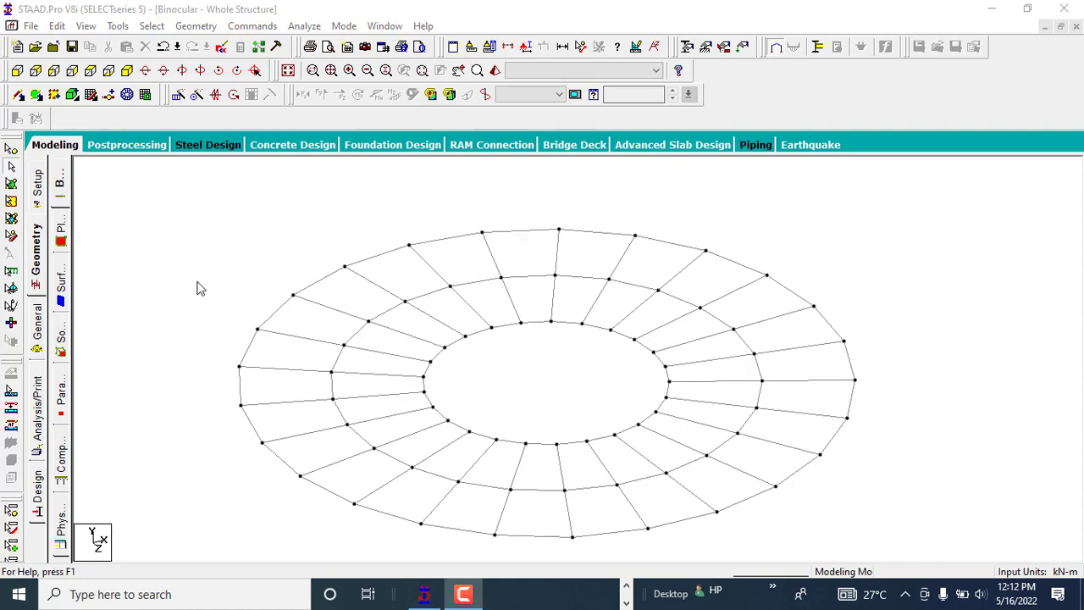
Step: Check whether a radial beam is one continuous member across the middle ring by selecting it and the neighbouring outer ring beams
left_click(297, 346)
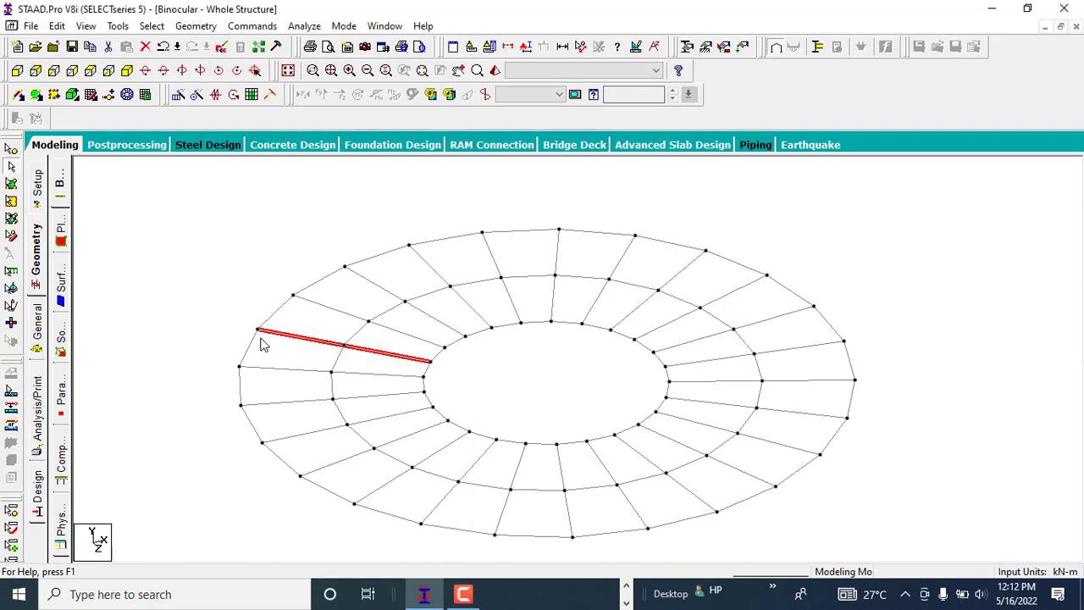
left_click(241, 317)
left_click(258, 331)
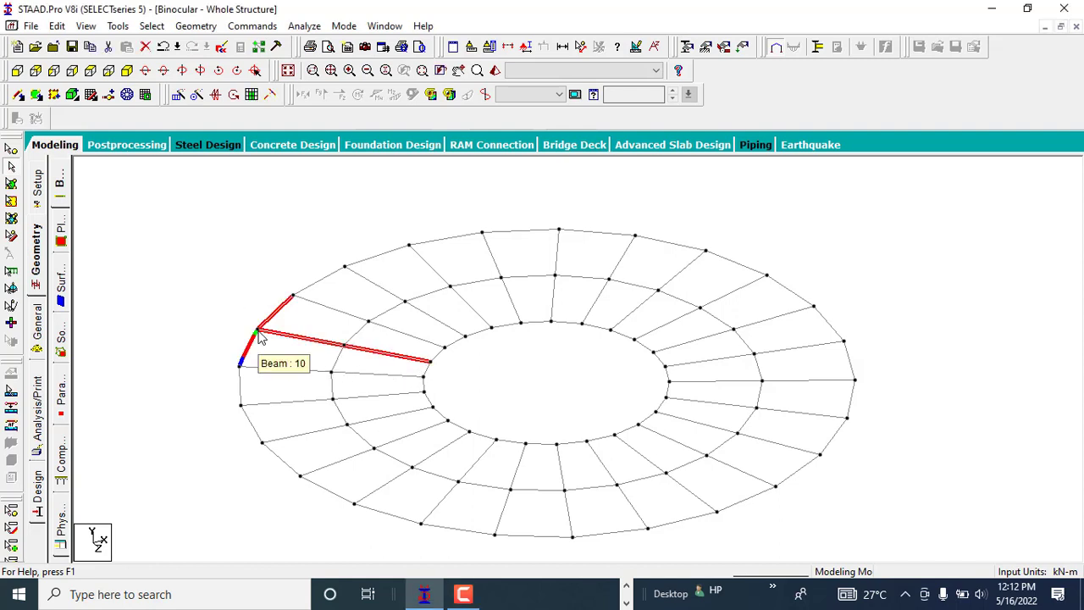
left_click(254, 327)
left_click(270, 335)
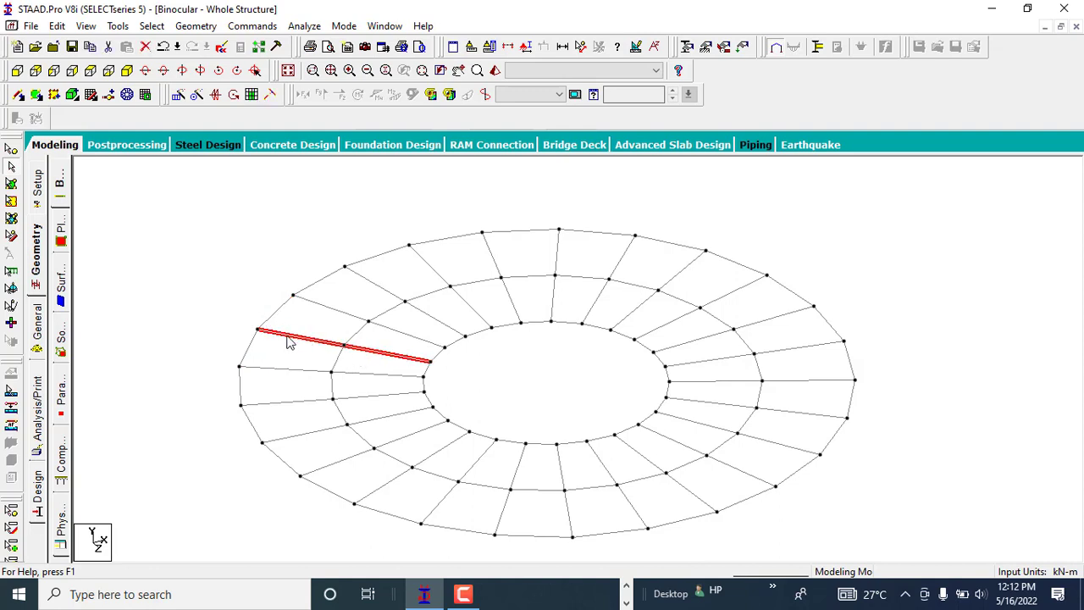
left_click(237, 322)
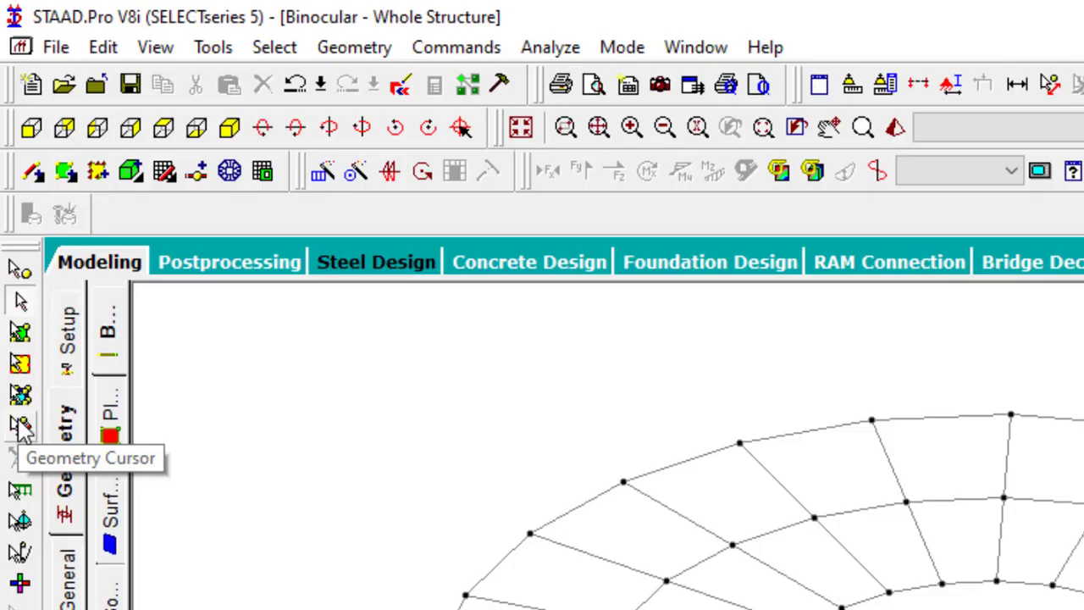
Step: Select the whole structure with the Geometry Cursor and break the beams at the selected nodes
left_click(11, 235)
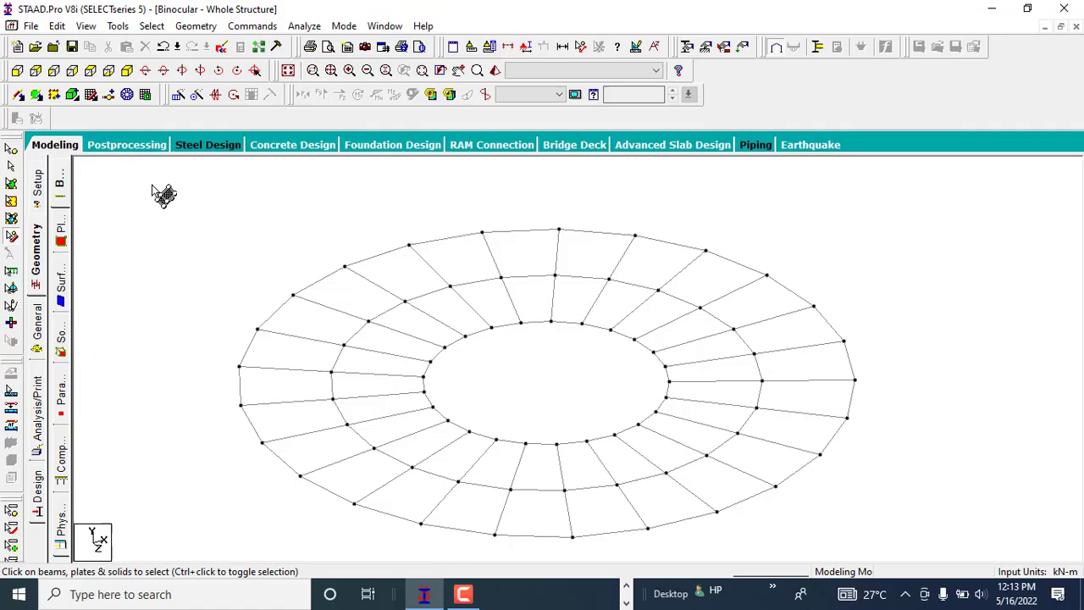
left_click_drag(159, 176, 901, 555)
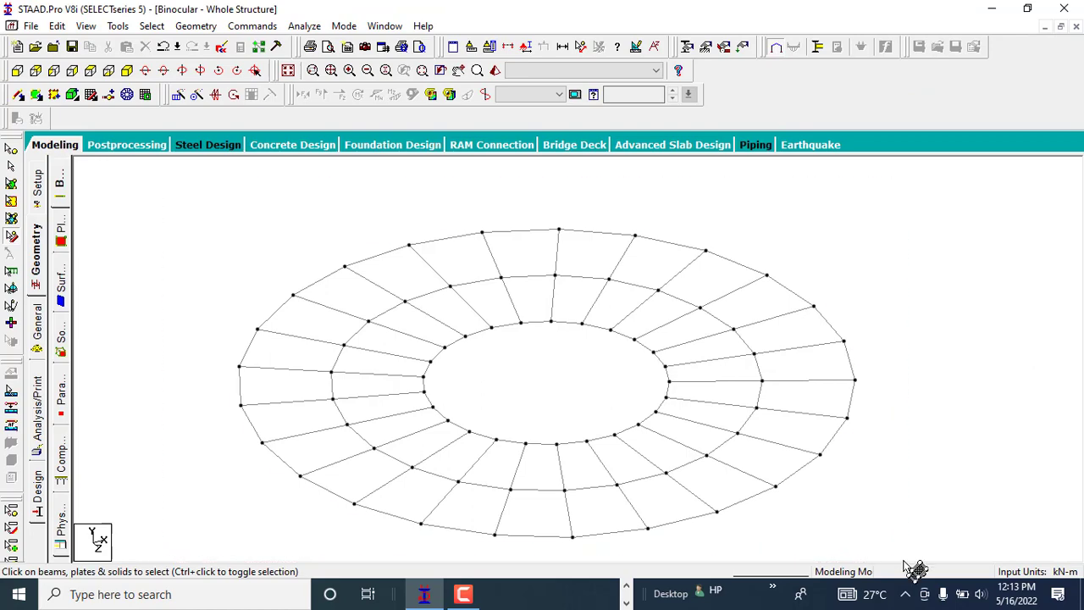
left_click(196, 25)
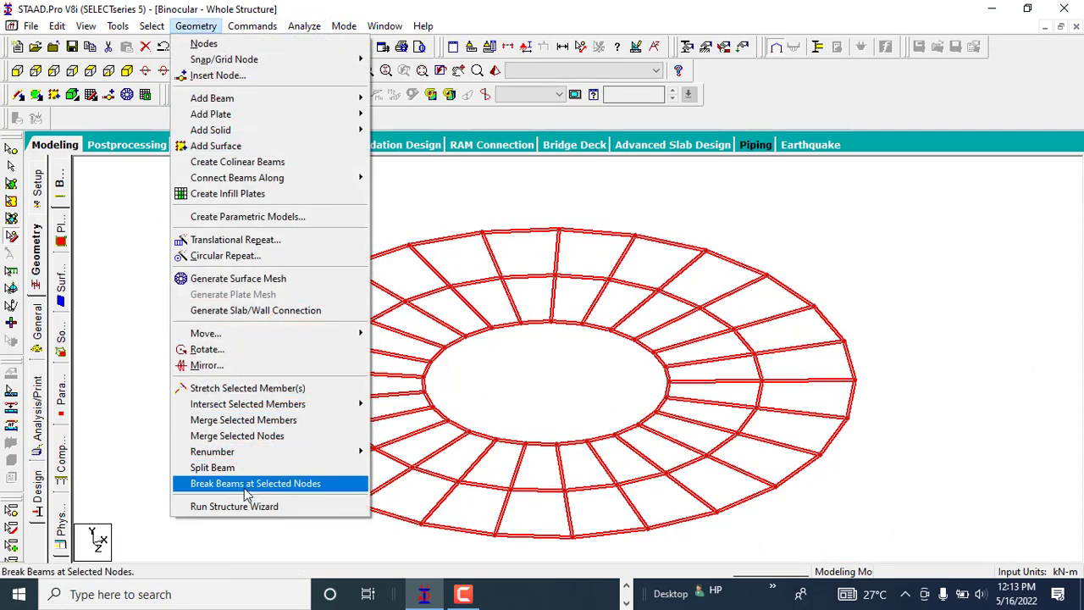
left_click(246, 486)
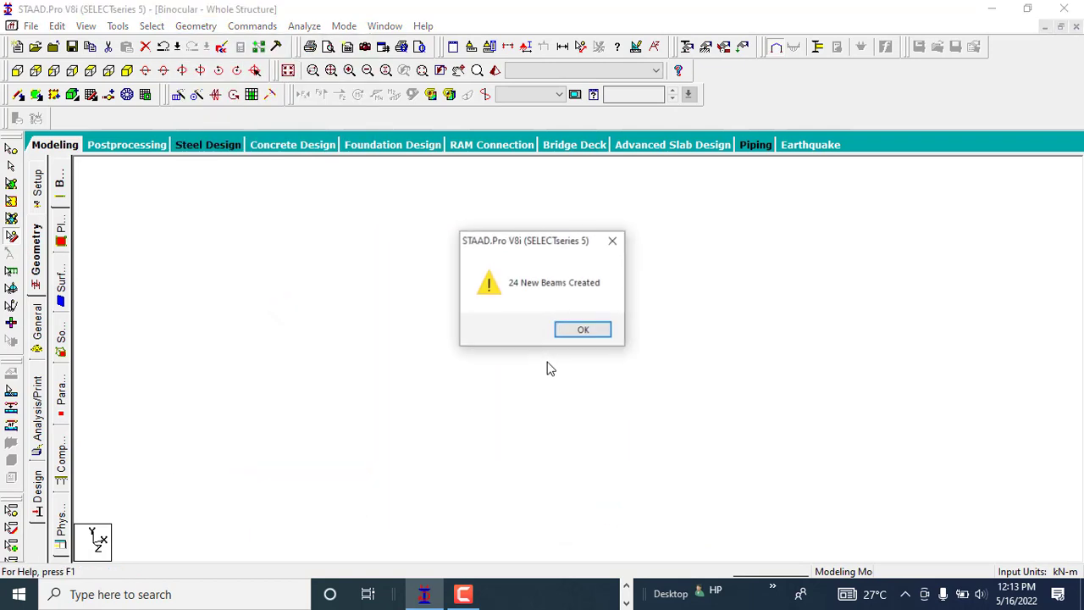
left_click(582, 332)
left_click(218, 255)
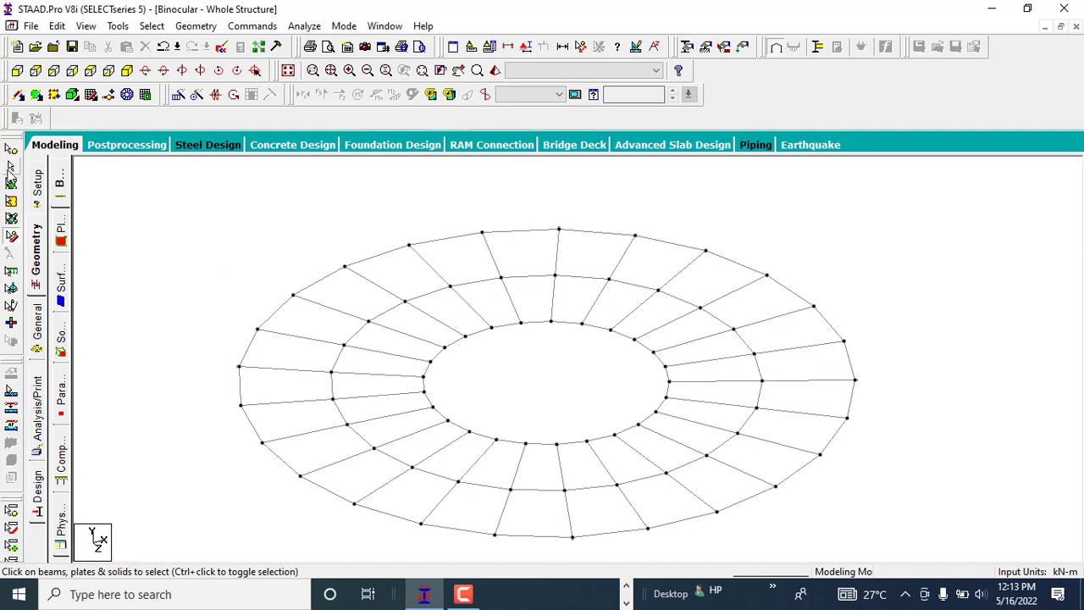
Step: Select individual radial segments on both sides of the middle ring to check that they are separate members
left_click(338, 311)
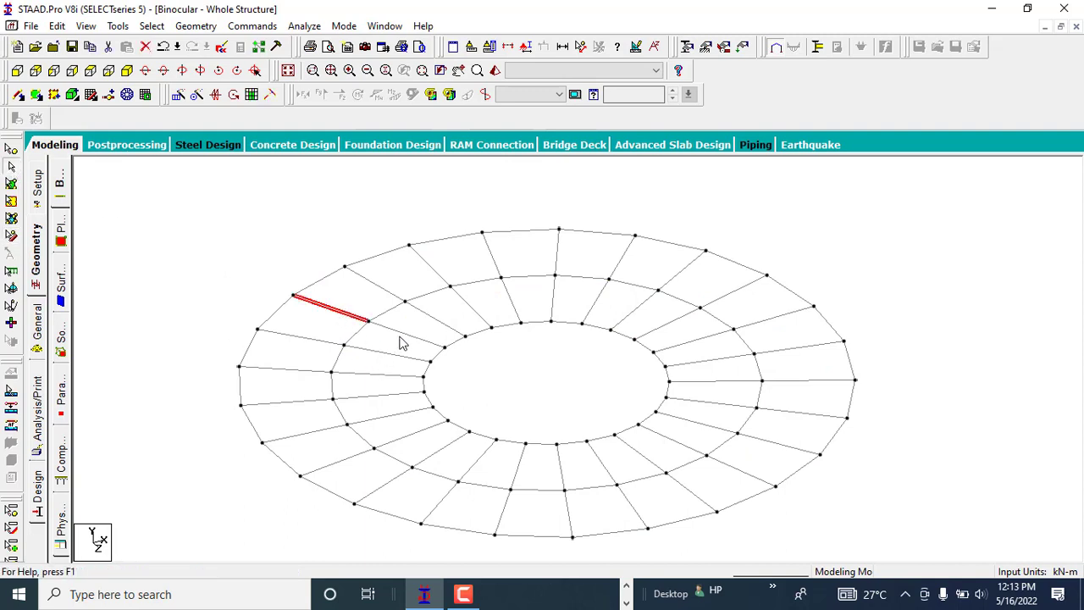
left_click(402, 339)
left_click(384, 290)
left_click(434, 319)
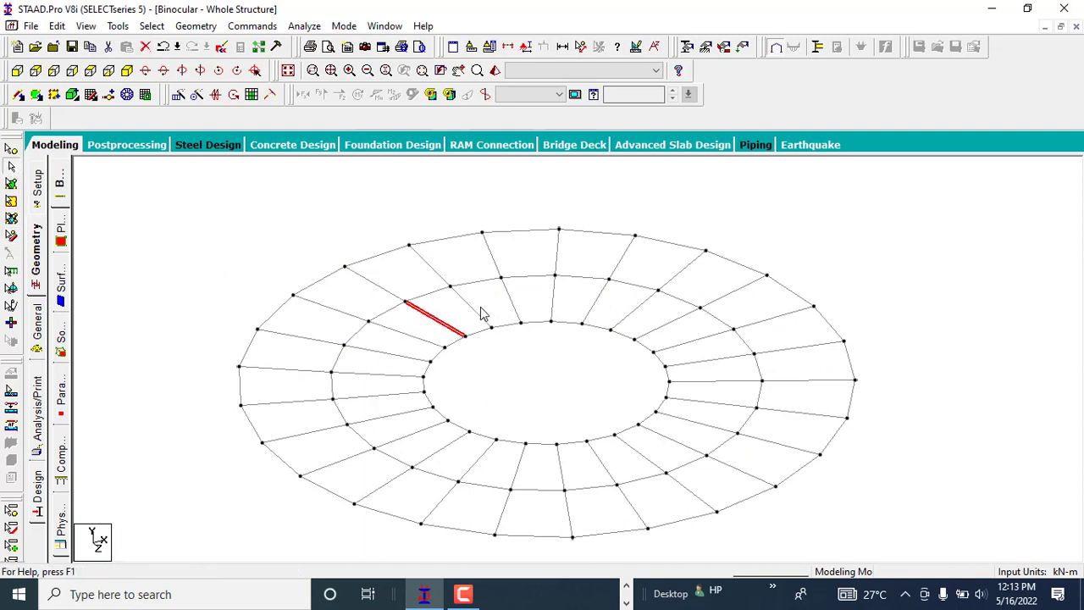
left_click(481, 312)
left_click(487, 321)
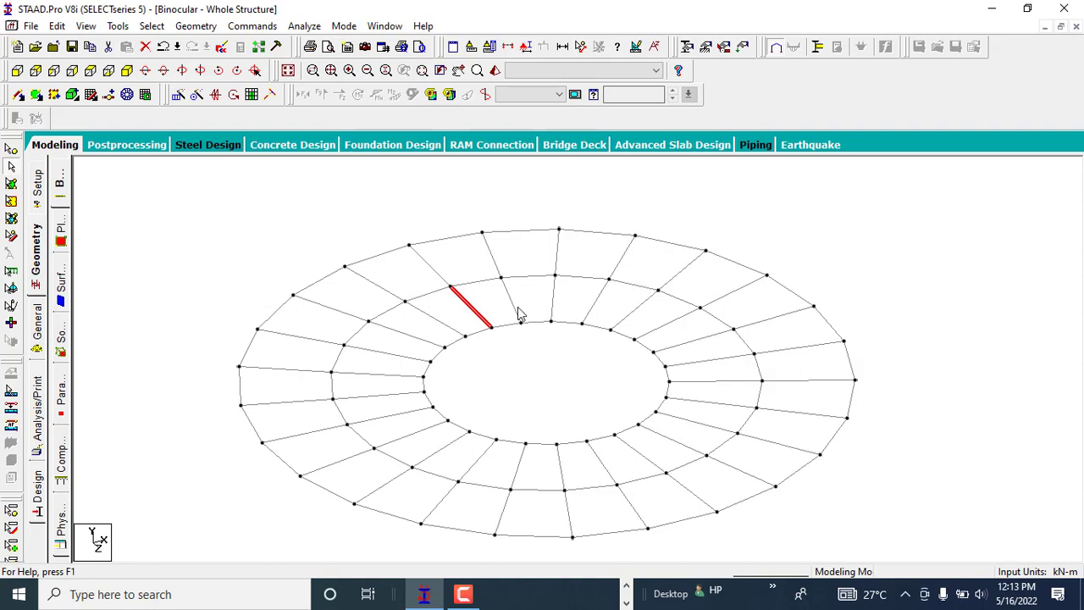
left_click(512, 302)
left_click(551, 307)
left_click(509, 219)
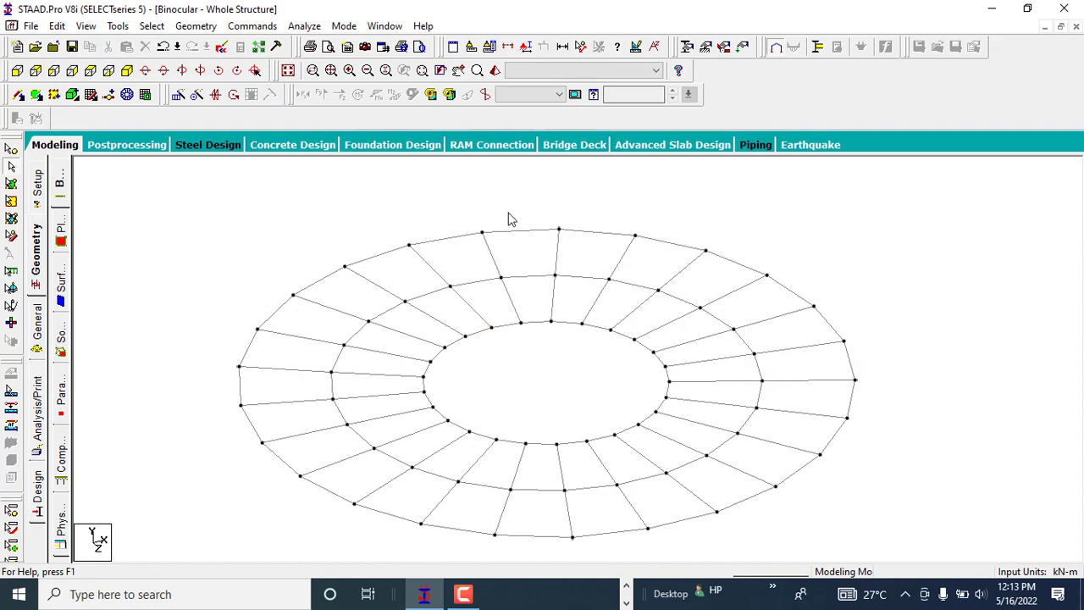
Step: Measure the outer and inner segments of one radial line node to node, and clear the displayed dimensions
scroll(422, 256, "up", 3)
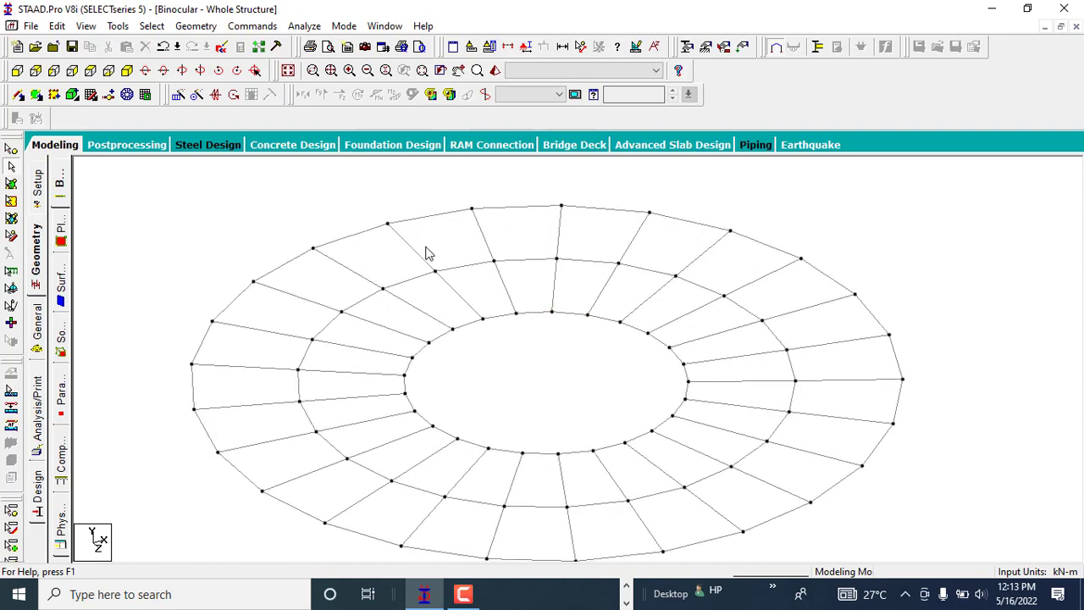
middle_click_drag(426, 248, 443, 278)
left_click(582, 47)
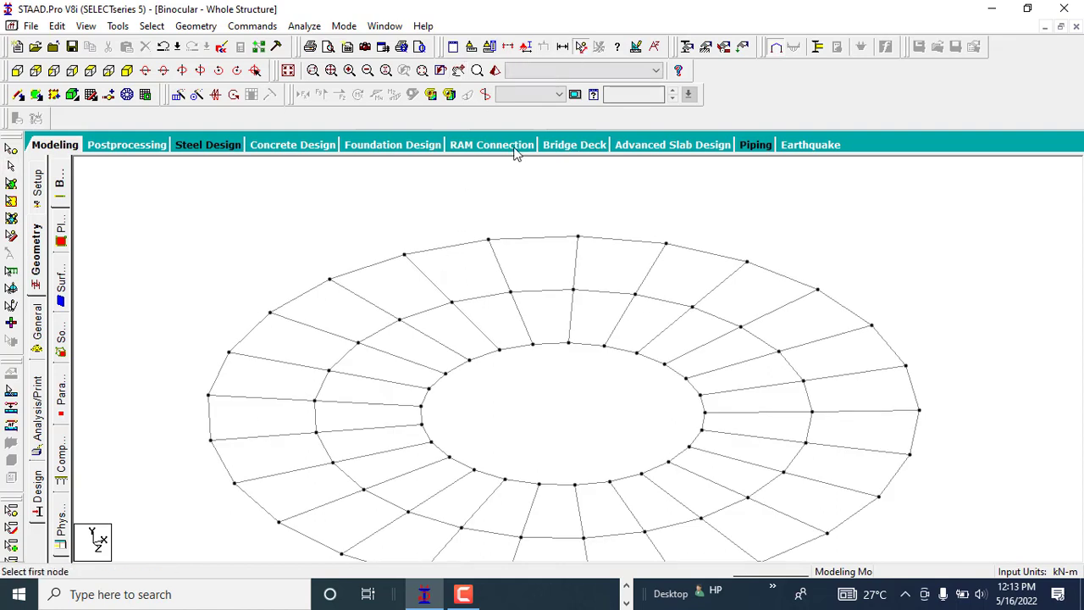
left_click(404, 254)
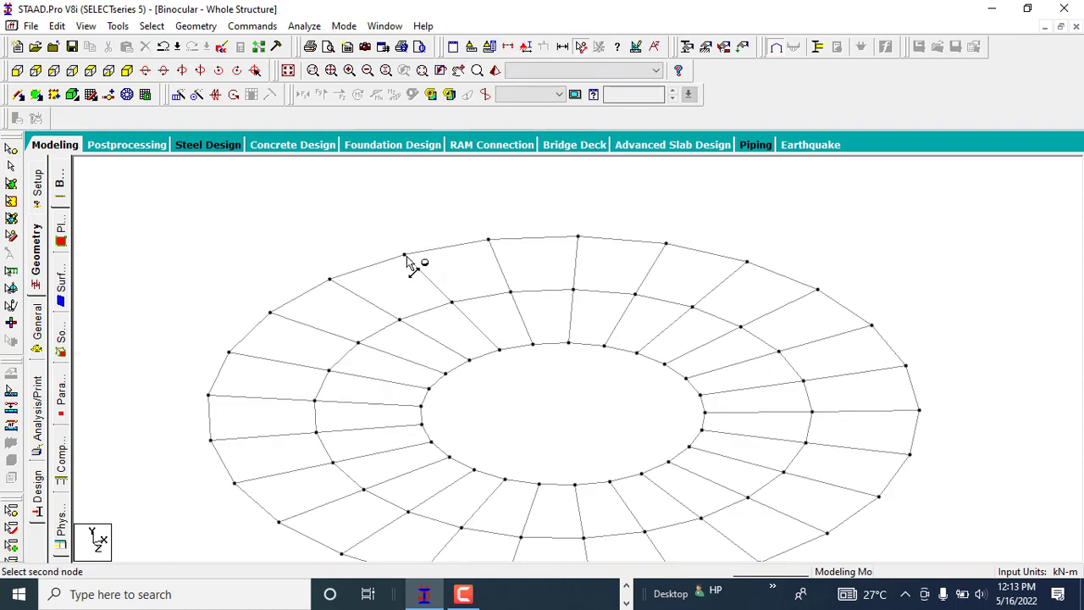
left_click(452, 303)
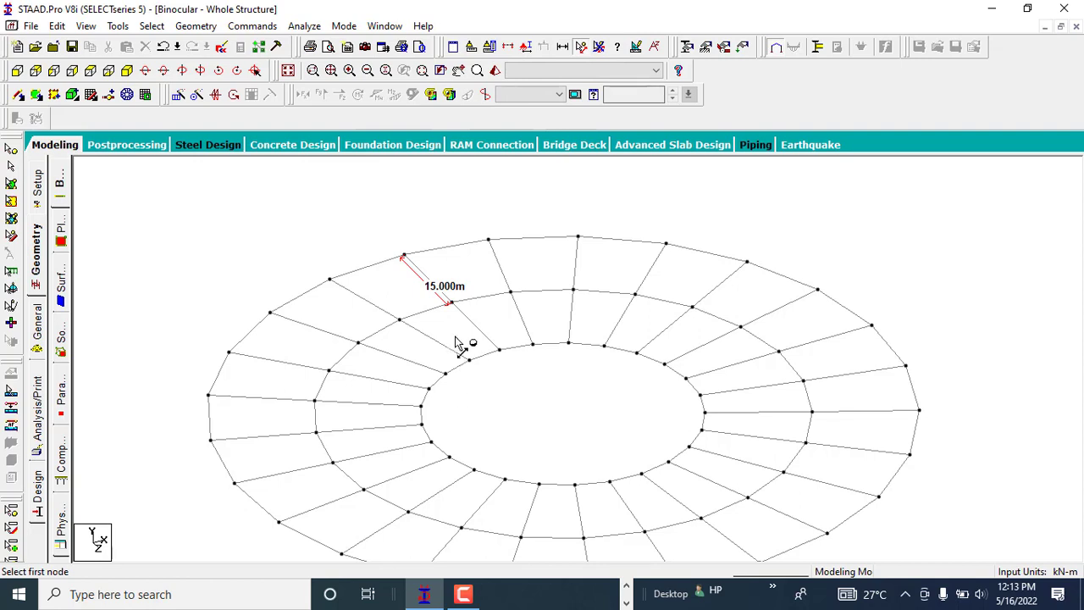
left_click(452, 303)
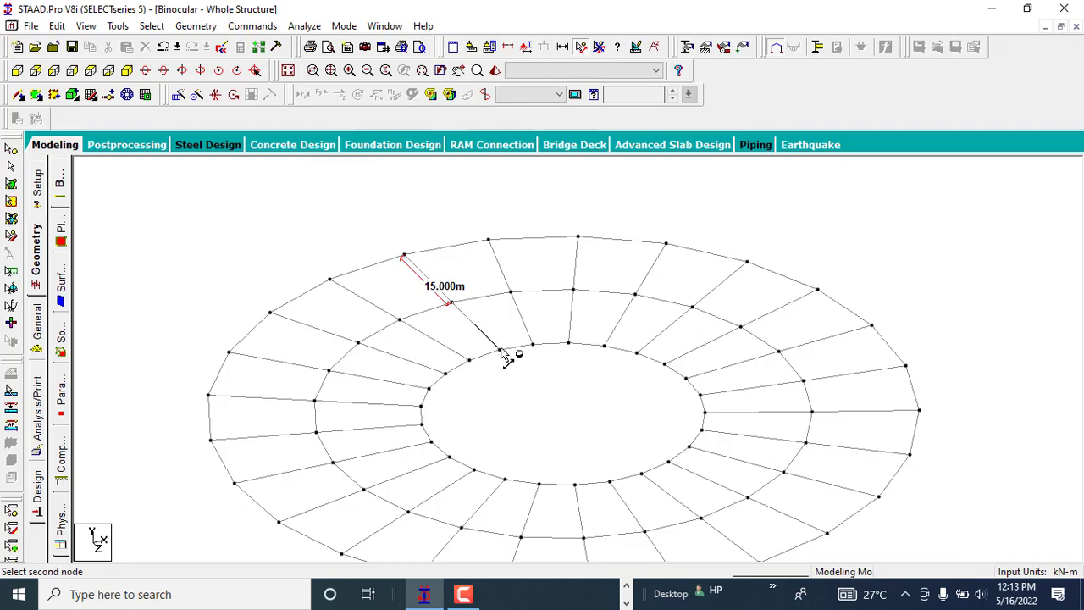
left_click(499, 350)
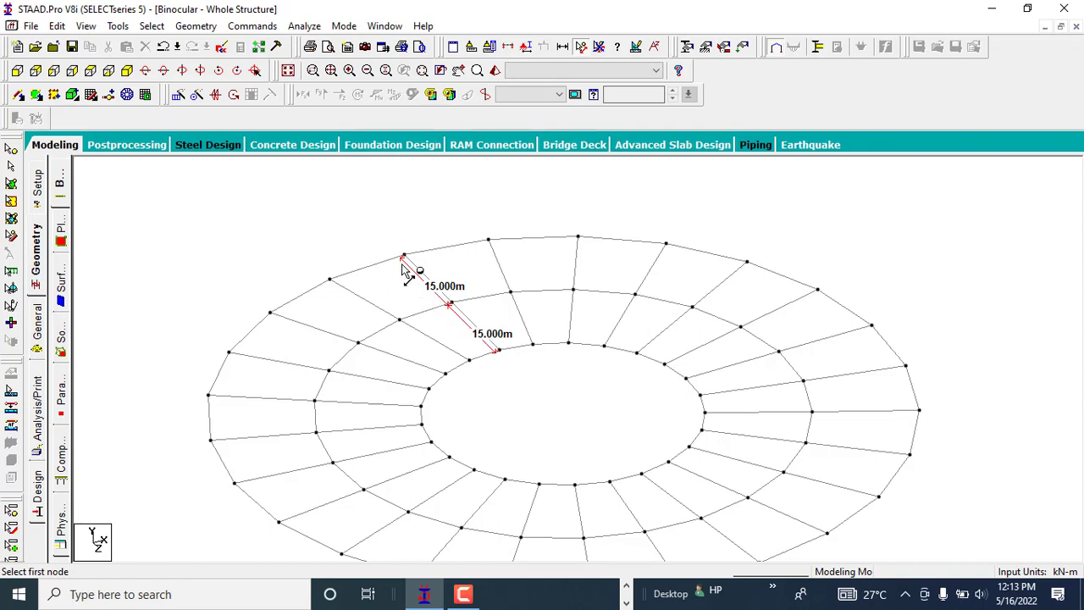
scroll(416, 278, "up", 1)
scroll(454, 294, "up", 1)
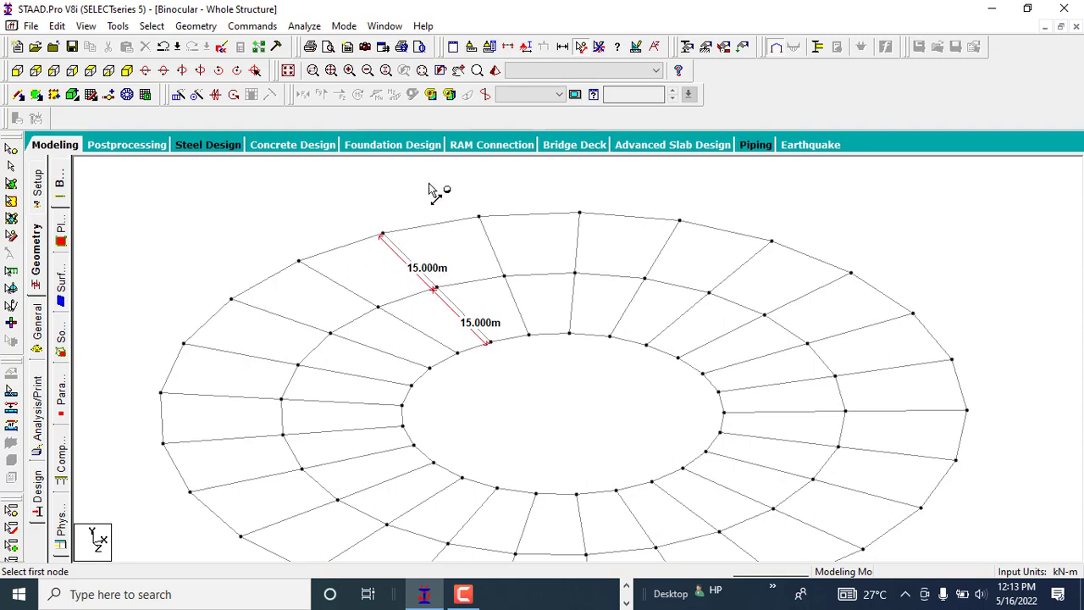
left_click(581, 46)
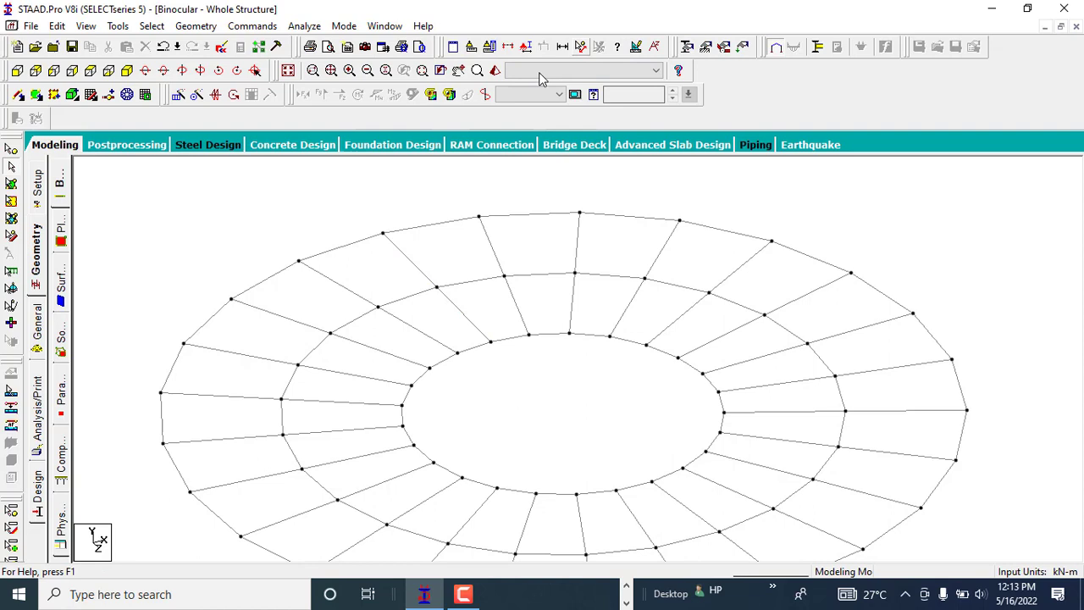
Step: Select all radial beam segments on both sides of the middle ring and insert nodes using Add 'n' points with n = 2
left_click(414, 270)
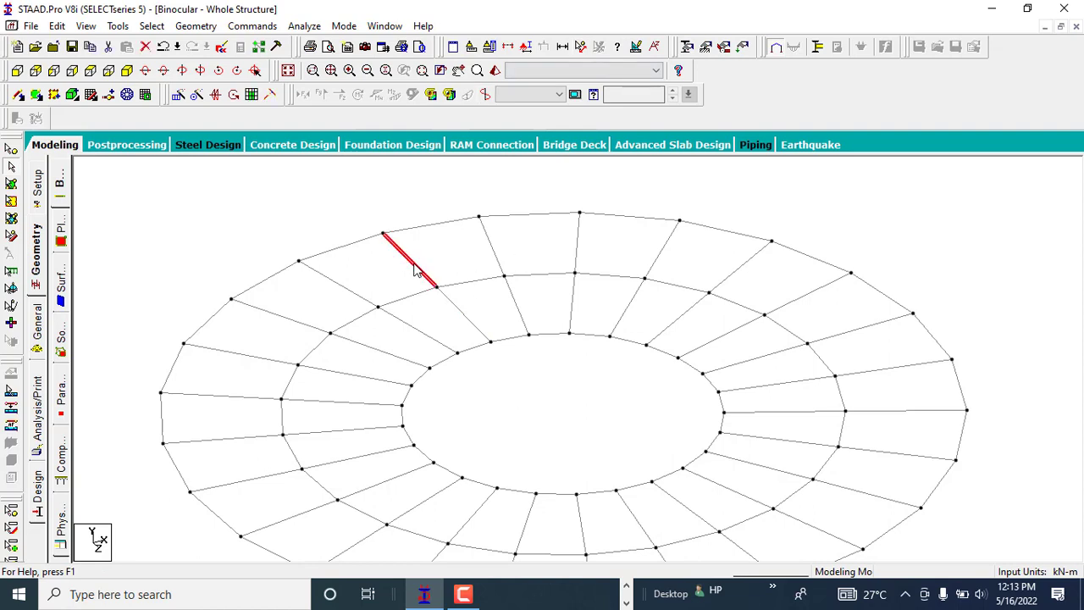
left_click(500, 268, "ctrl")
left_click(512, 299, "ctrl")
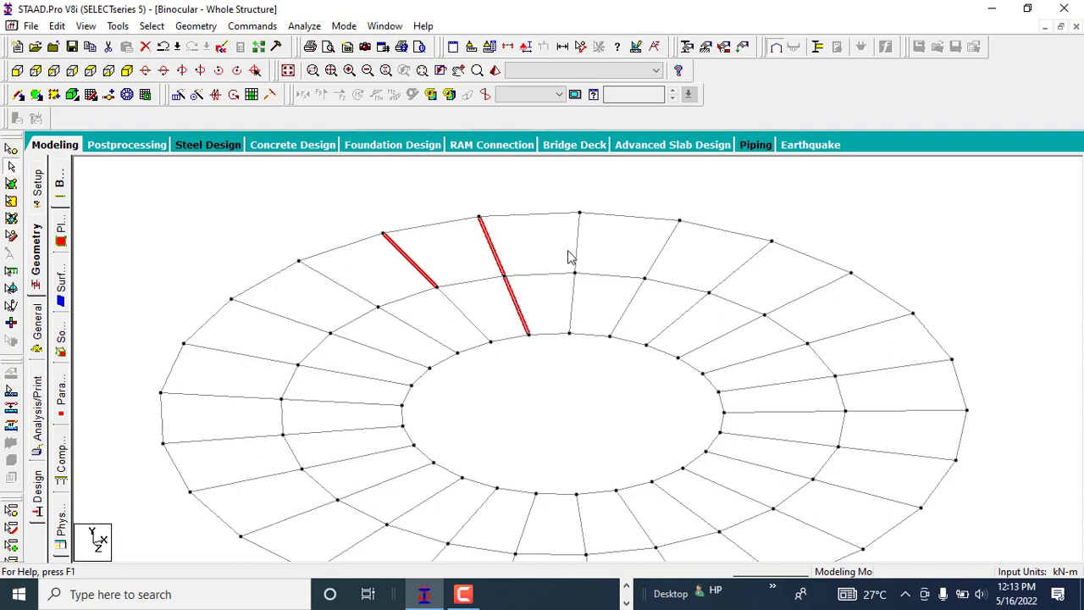
left_click(573, 288, "ctrl")
left_click(579, 256, "ctrl")
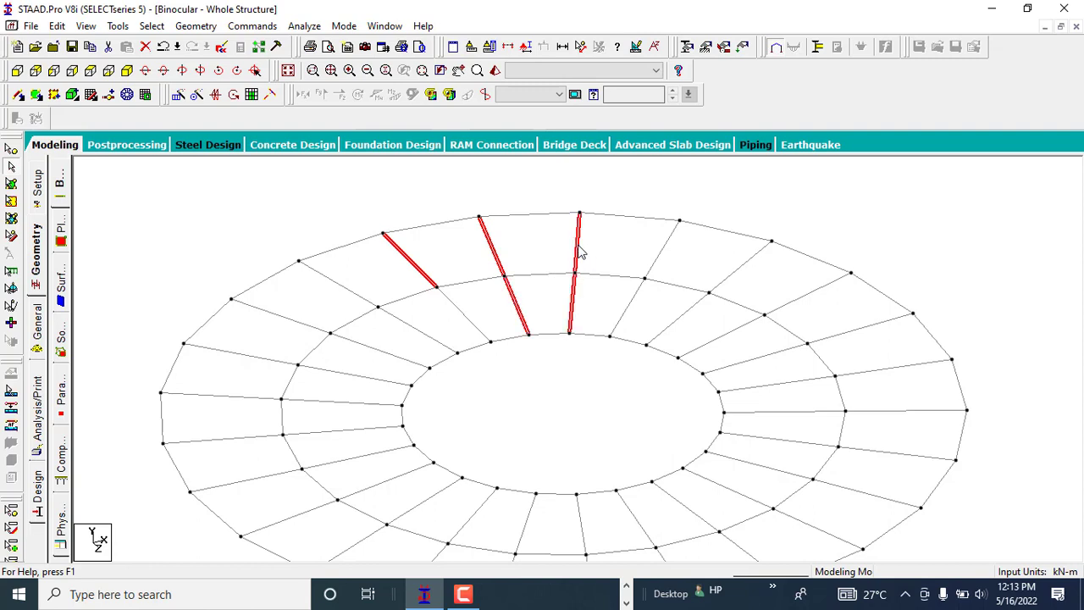
left_click(474, 326, "ctrl")
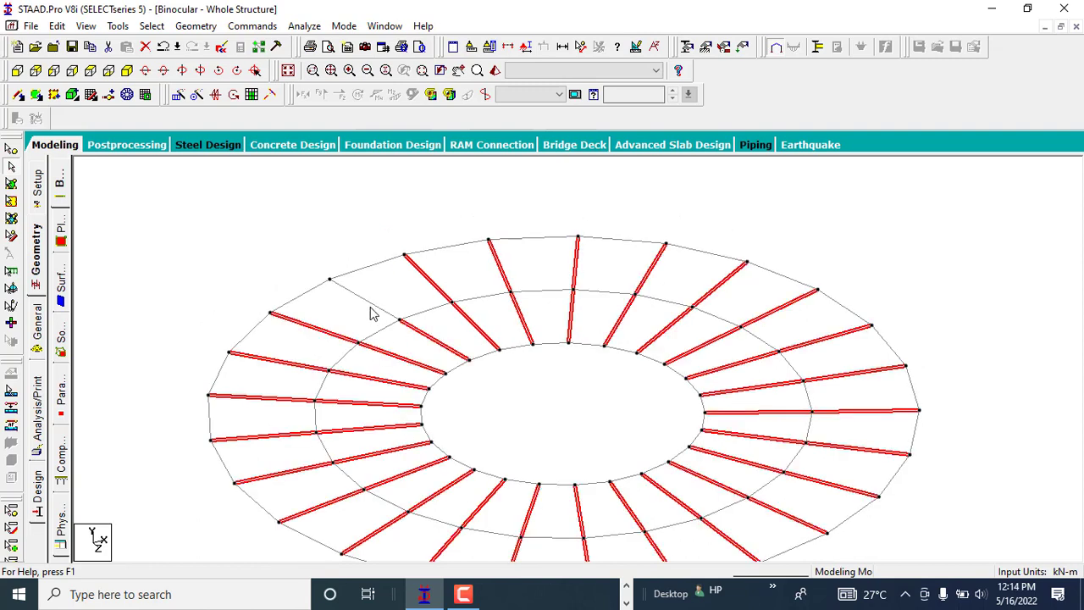
left_click(371, 305, "ctrl")
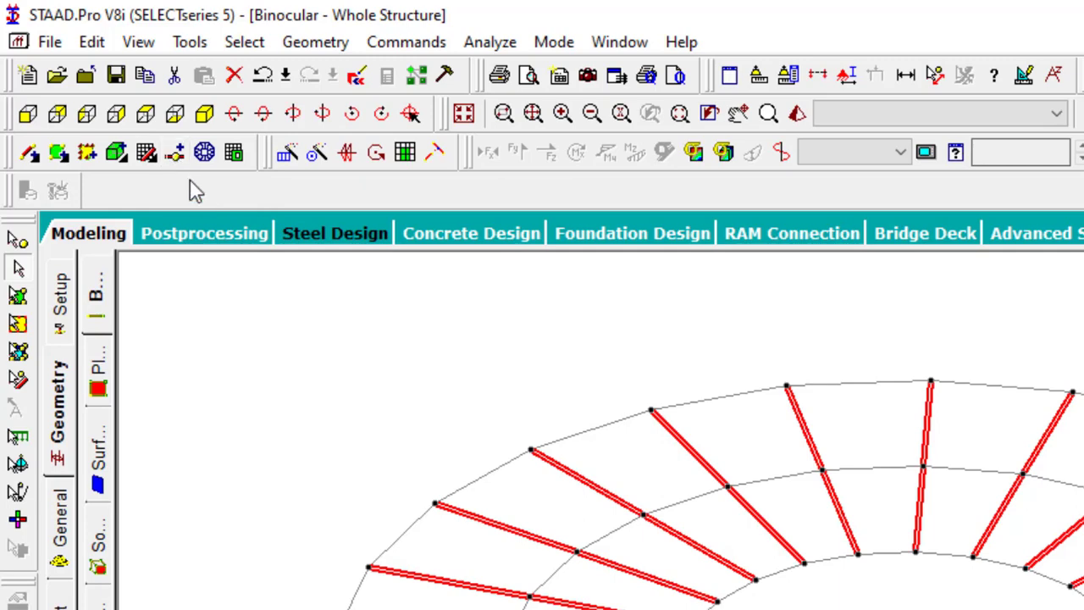
left_click(176, 154)
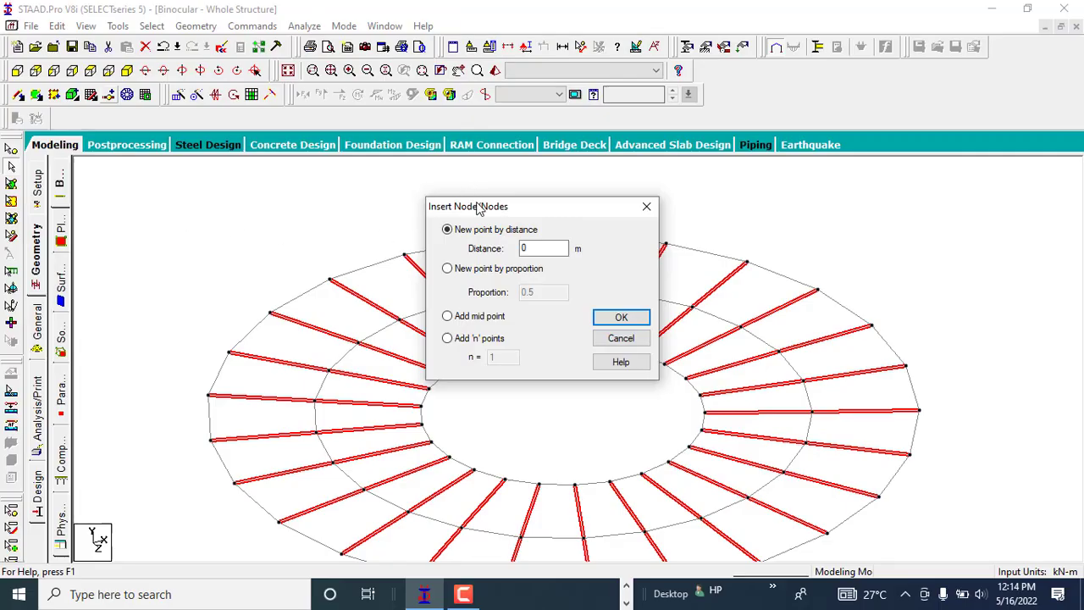
left_click_drag(489, 209, 781, 193)
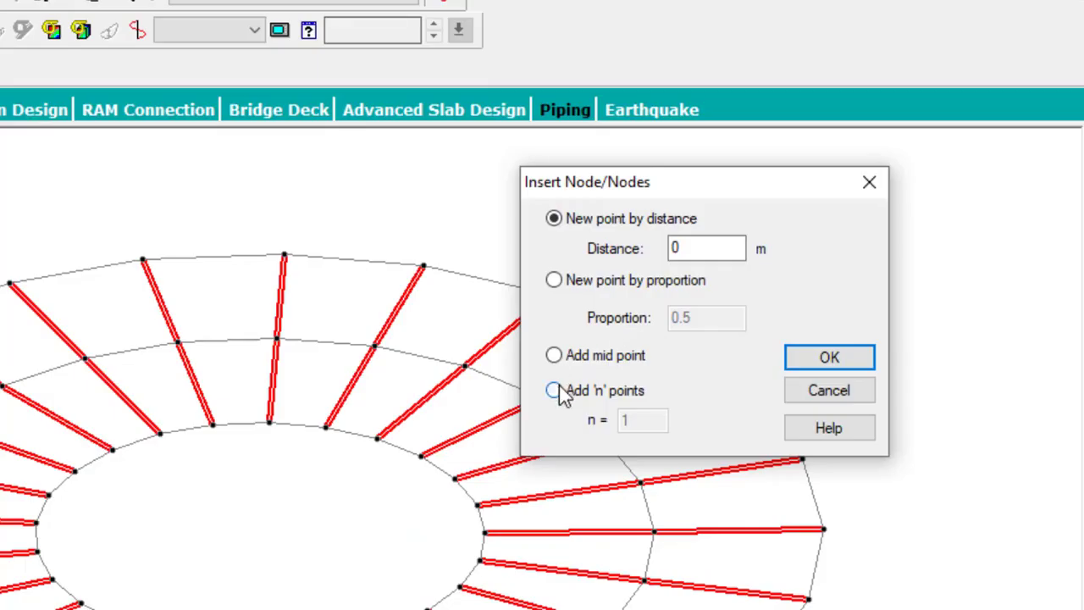
left_click(554, 390)
double_click(622, 420)
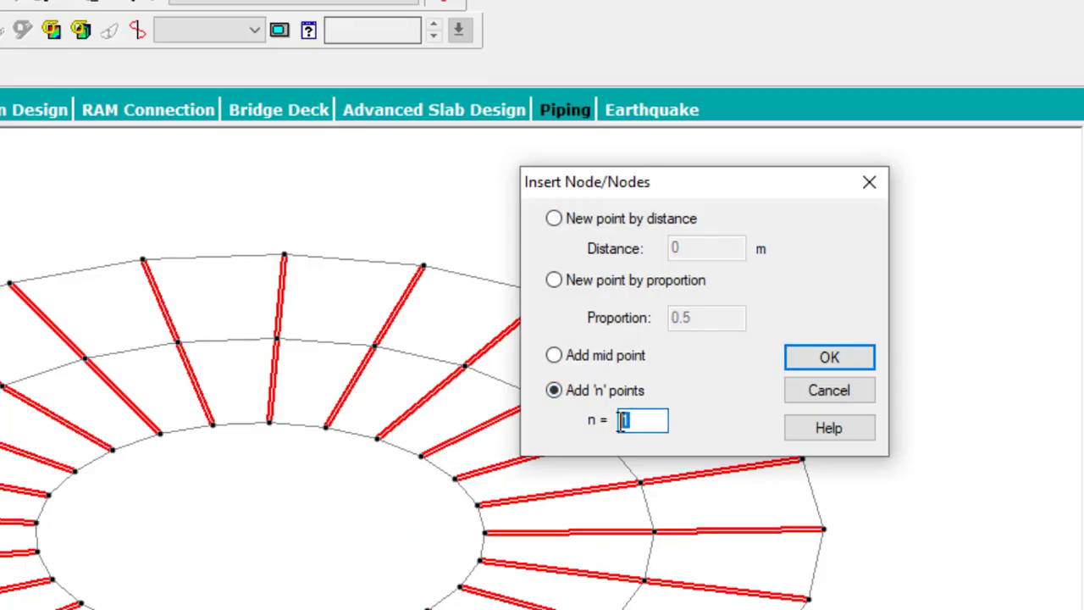
type("2")
left_click(834, 362)
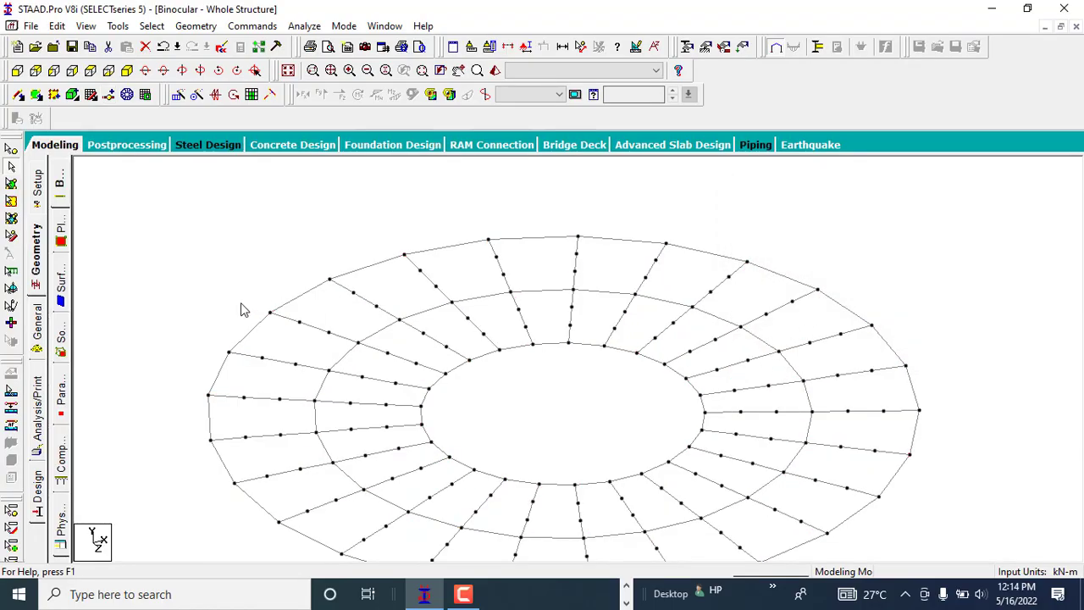
Step: Select the pieces of one divided outer radial segment one by one to check that they are separate members
scroll(288, 371, "up", 1)
left_click(259, 315)
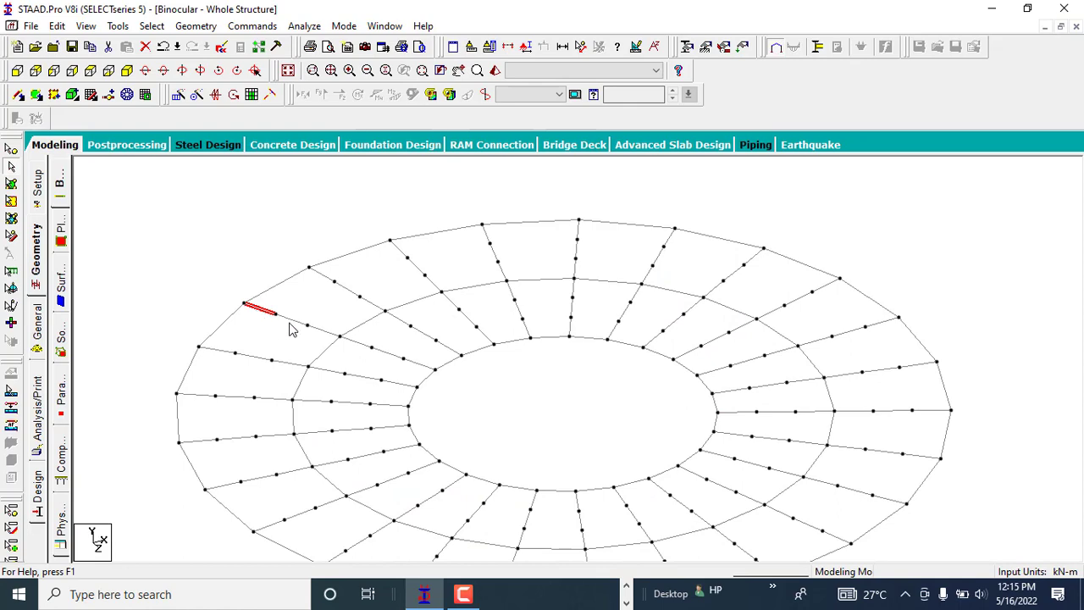
left_click(291, 320)
left_click(323, 331)
Step: Measure the outermost piece of the divided radial beam node to node, and clear the dimension and the selection
scroll(225, 317, "up", 4)
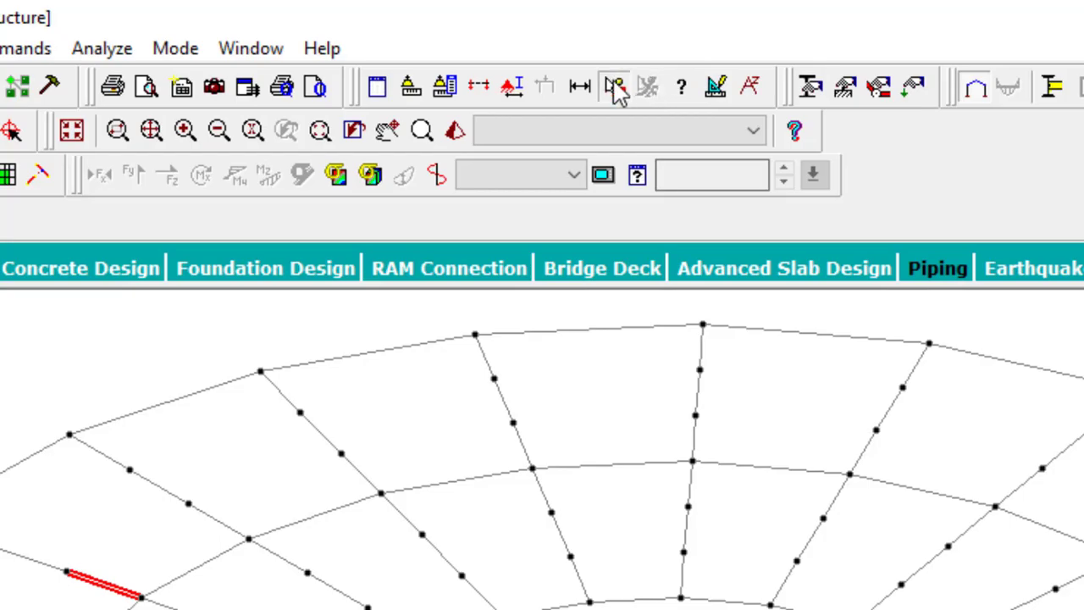
left_click(581, 46)
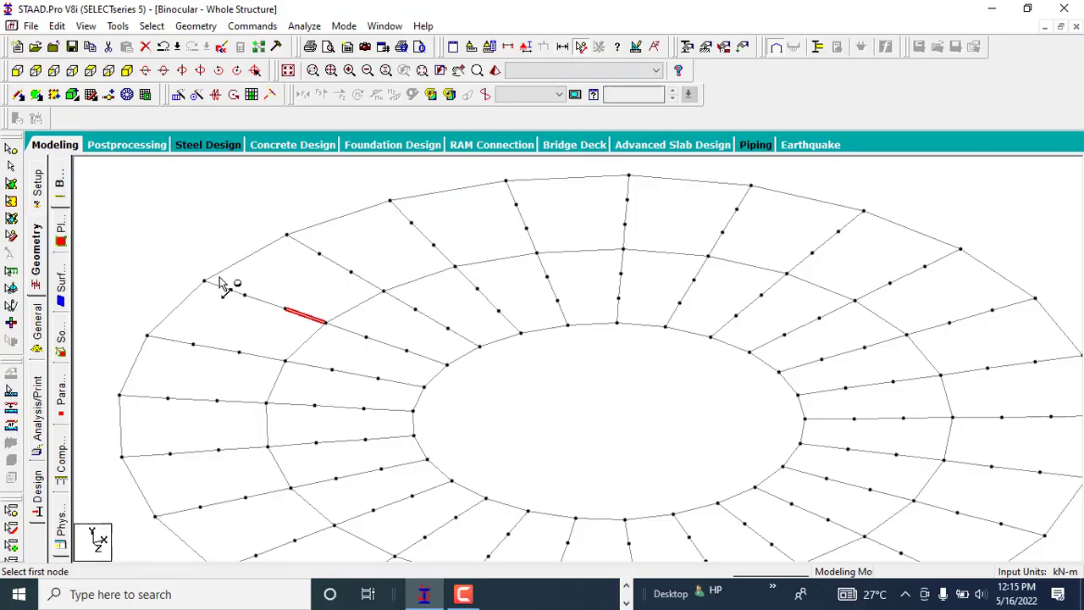
left_click(205, 282)
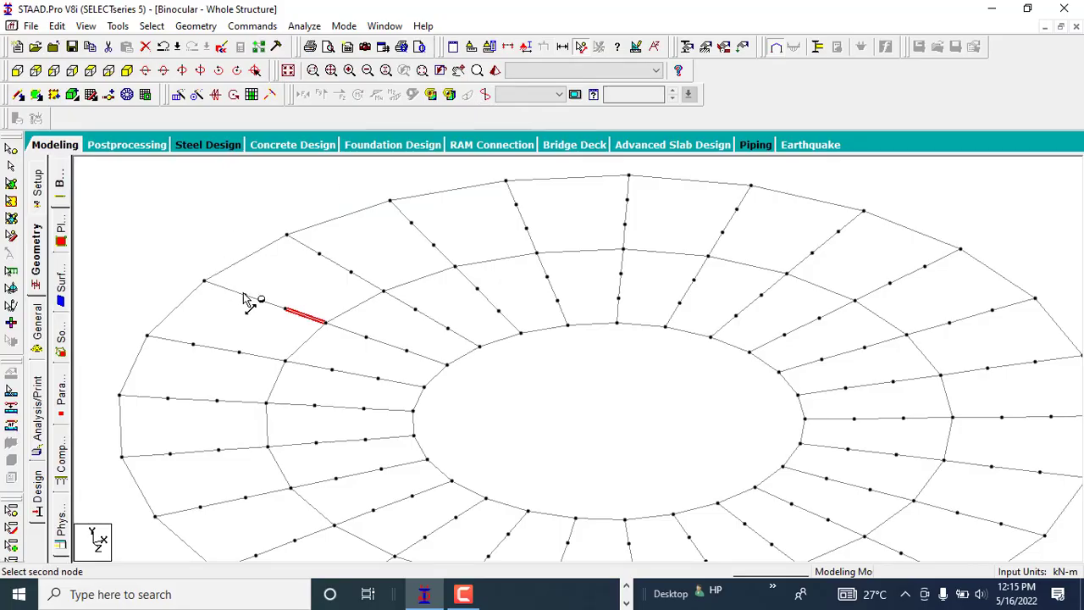
left_click(244, 299)
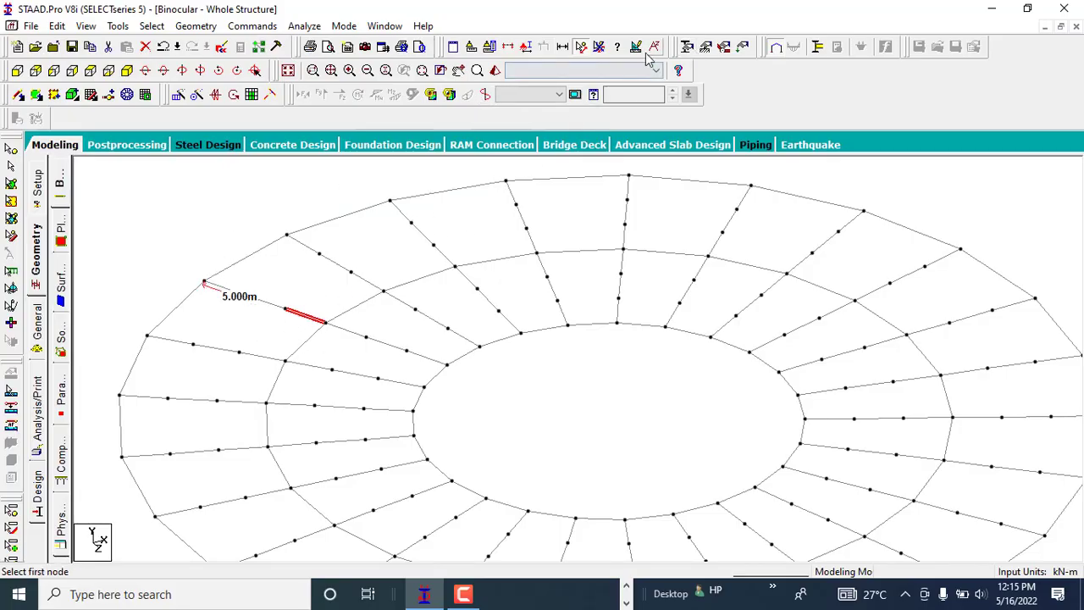
left_click(599, 46)
scroll(231, 284, "up", 1)
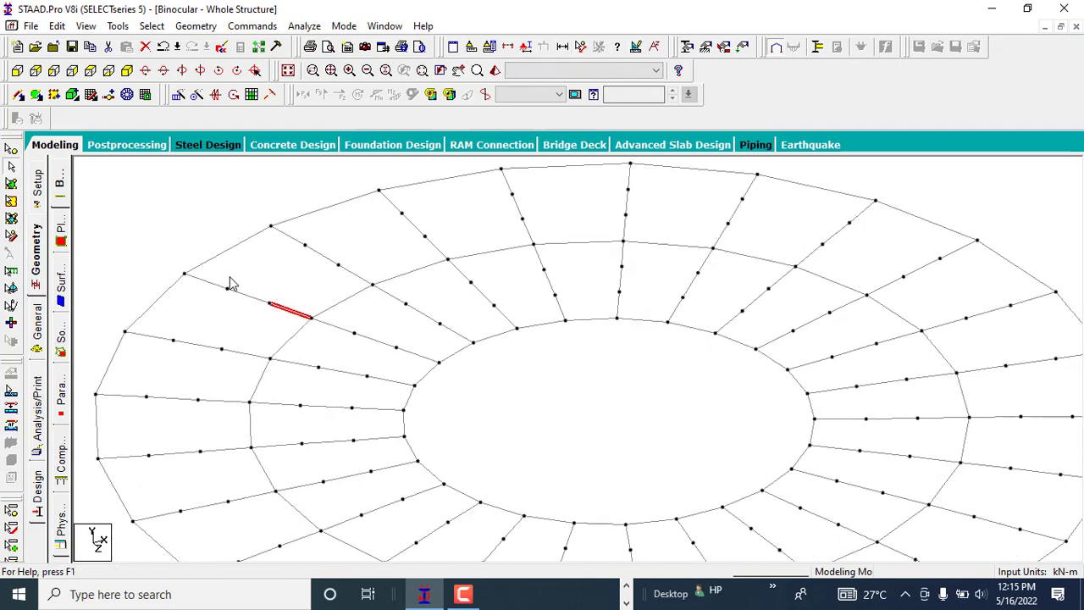
scroll(346, 274, "down", 4)
left_click(217, 238)
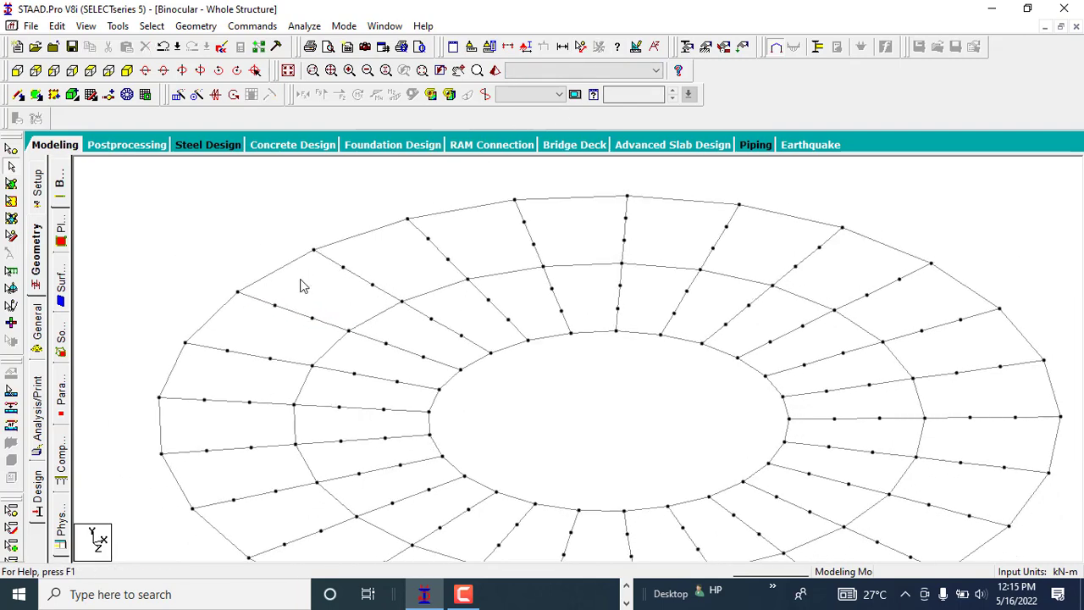
Step: Measure one outer ring beam between two adjacent radial lines node to node, and clear the displayed dimension
scroll(286, 296, "up", 1)
scroll(327, 272, "down", 1)
scroll(259, 288, "up", 1)
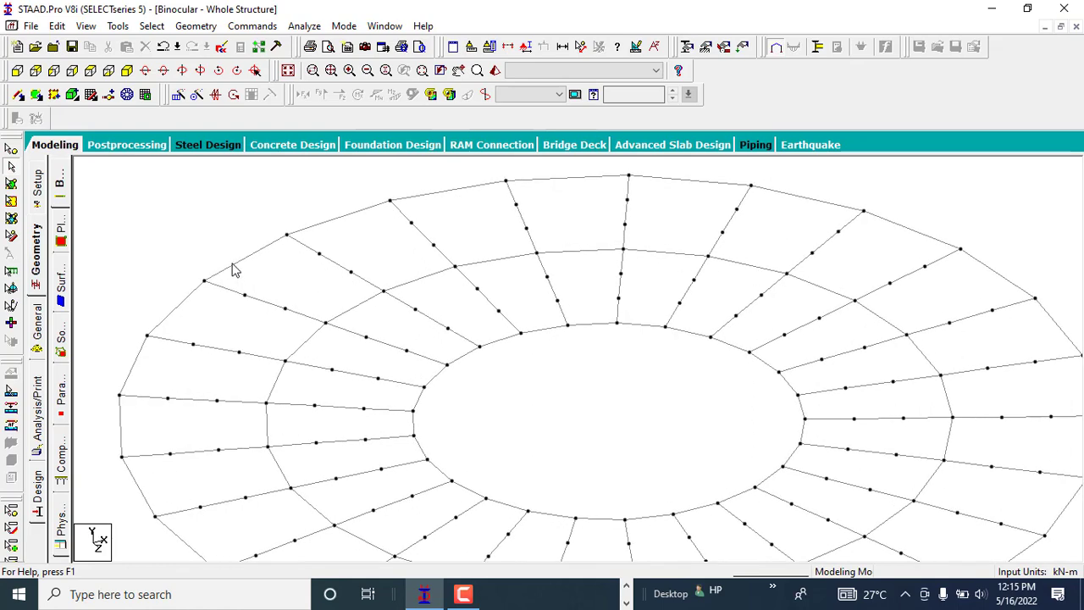
left_click(260, 268)
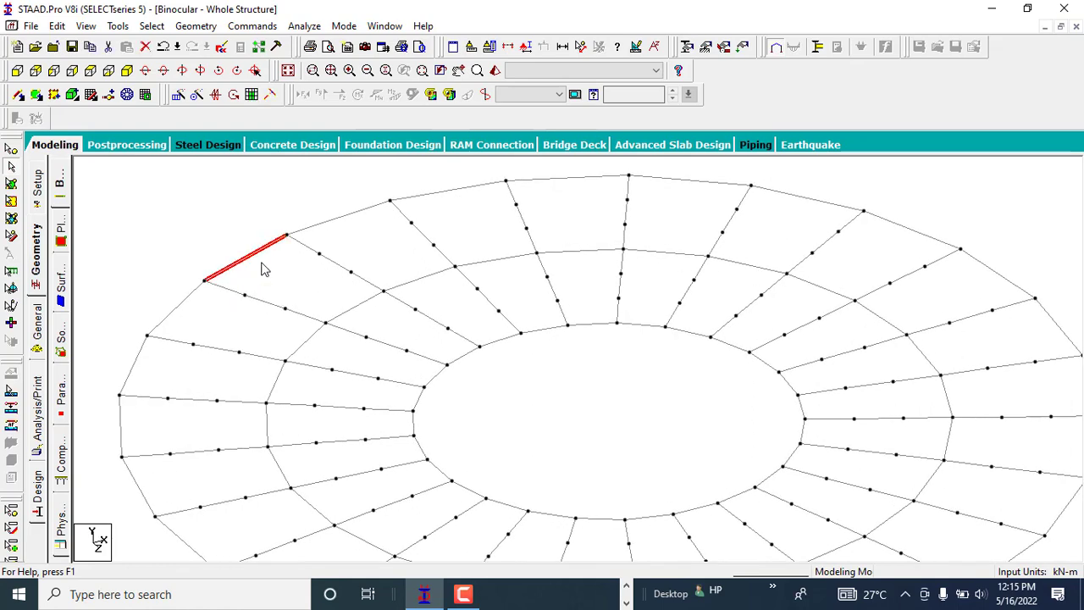
left_click(583, 47)
left_click(205, 280)
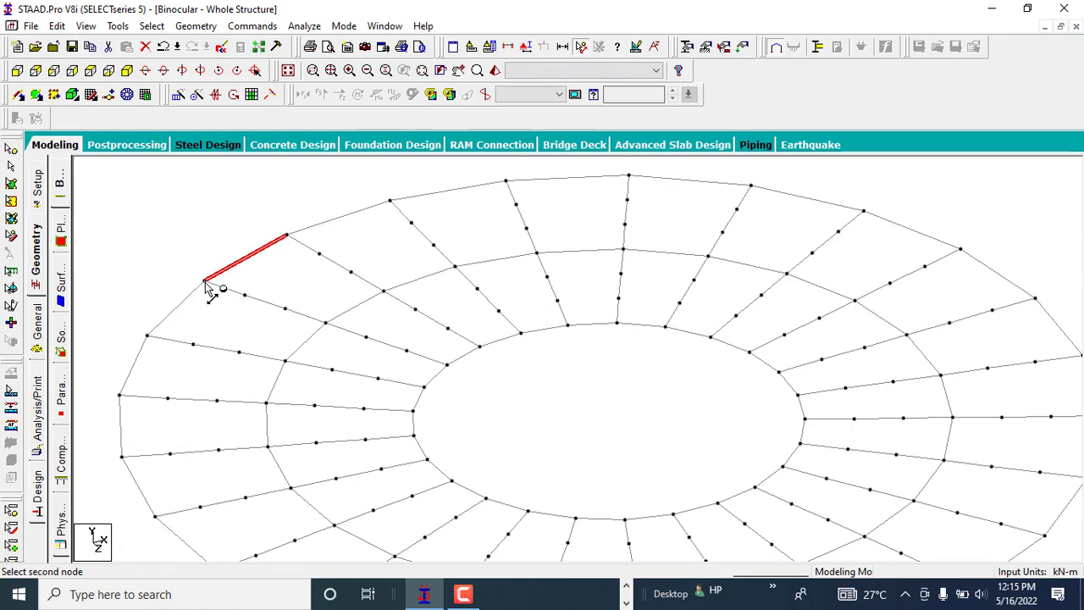
left_click(286, 236)
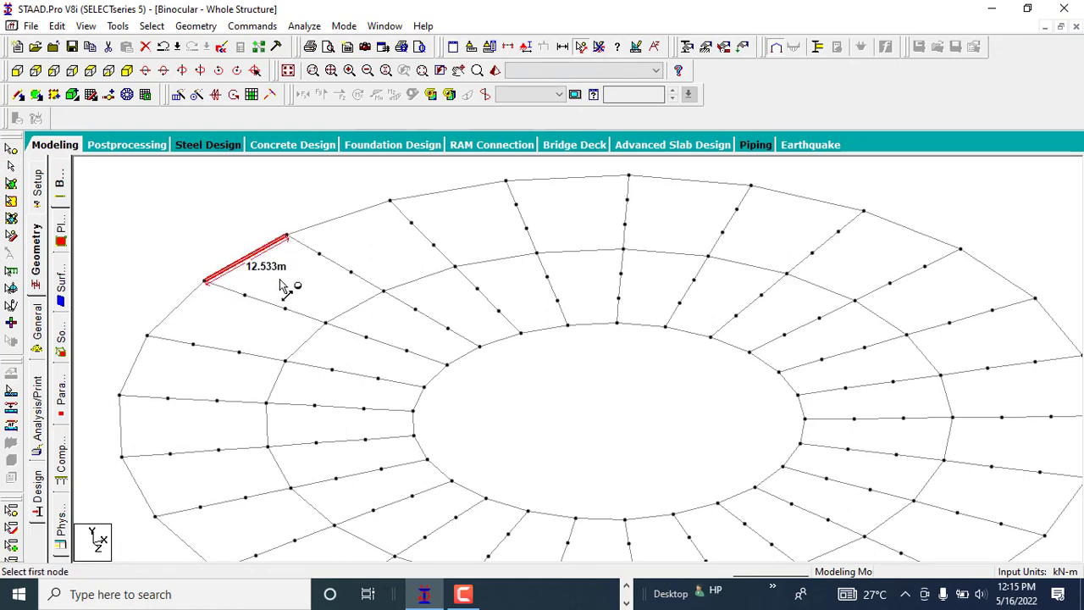
scroll(279, 288, "up", 1)
scroll(238, 271, "up", 1)
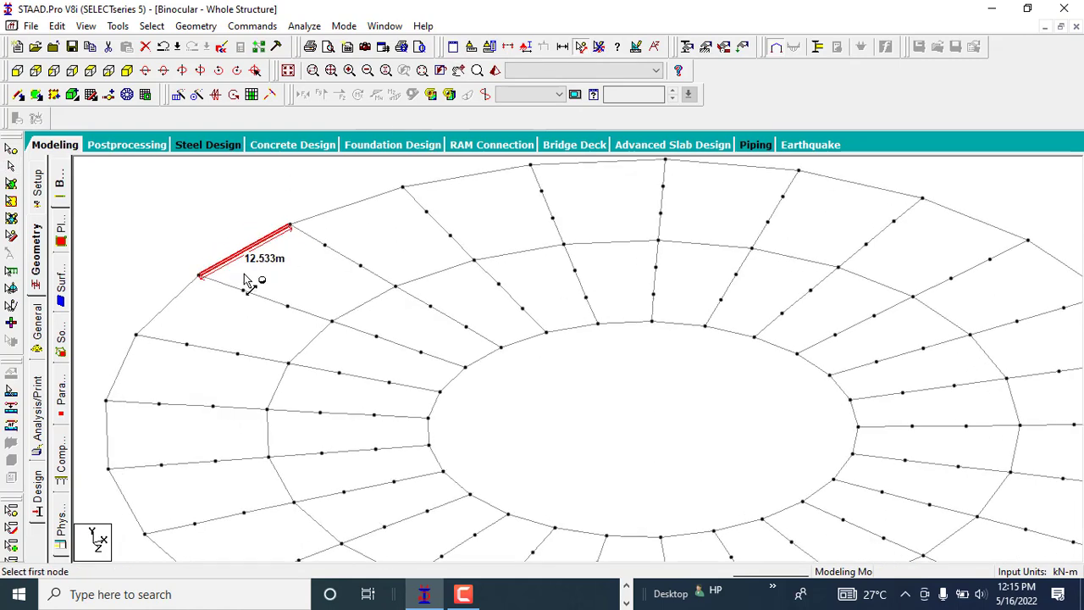
scroll(227, 258, "up", 1)
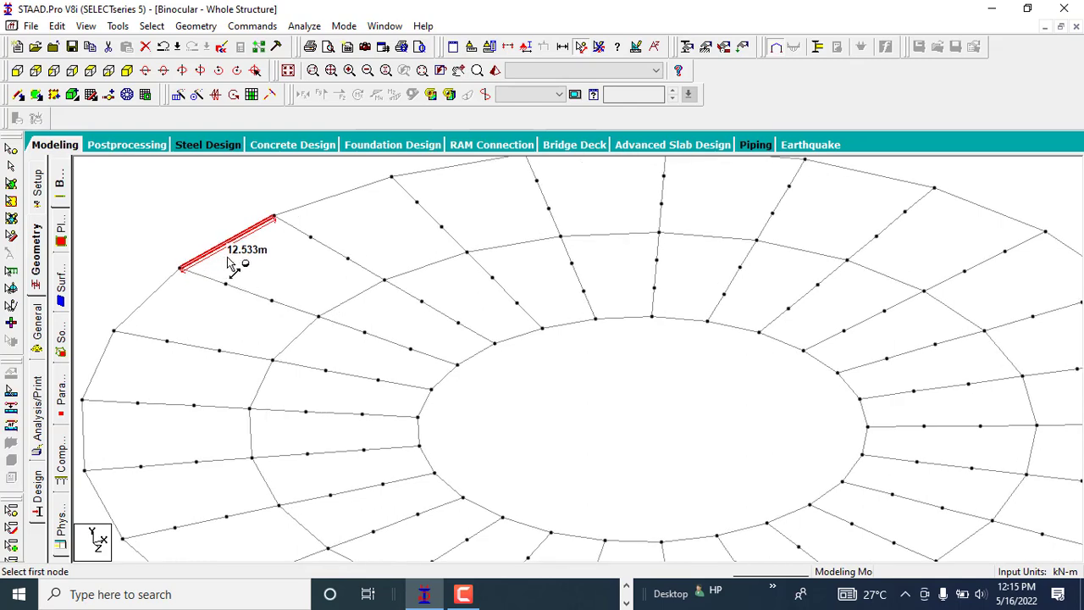
middle_click_drag(233, 261, 300, 279)
scroll(280, 276, "up", 1)
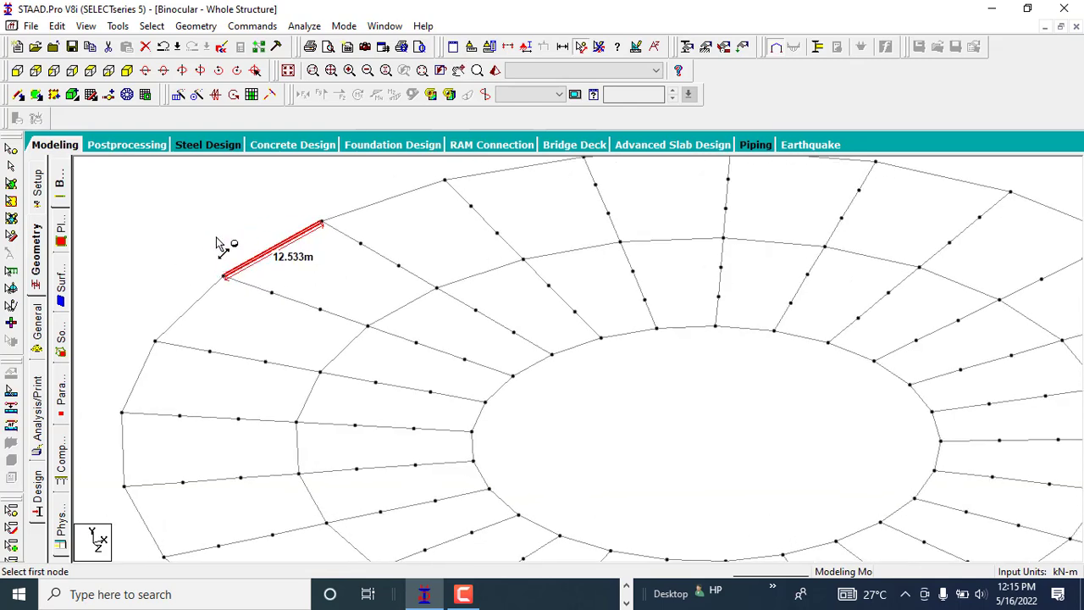
left_click(599, 46)
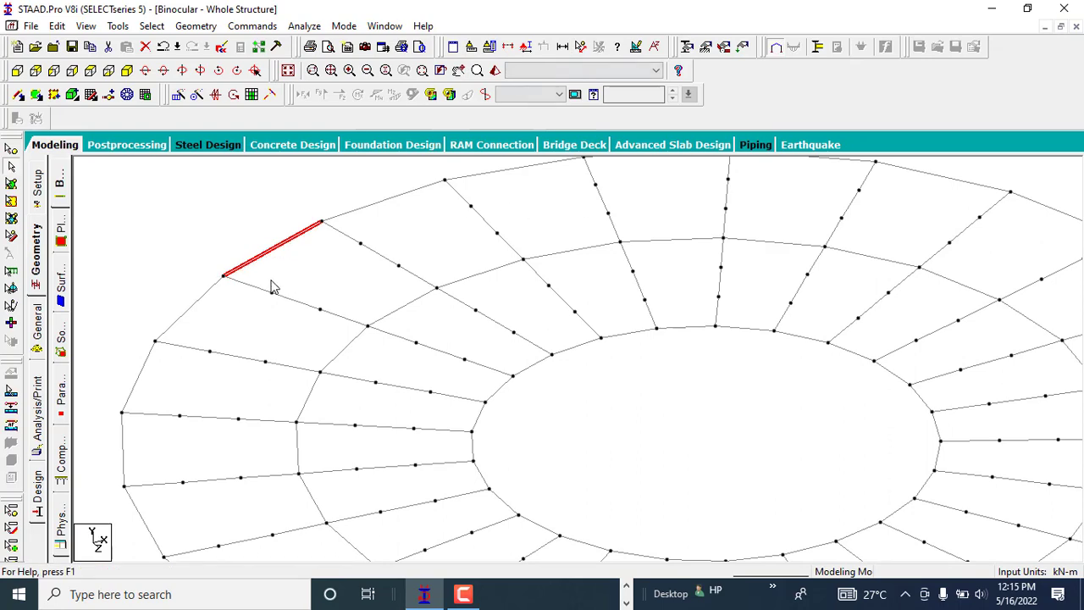
Step: Select all beams of the outer ring and insert nodes on them using Add 'n' points with n = 2
left_click(256, 257)
left_click(369, 206, "ctrl")
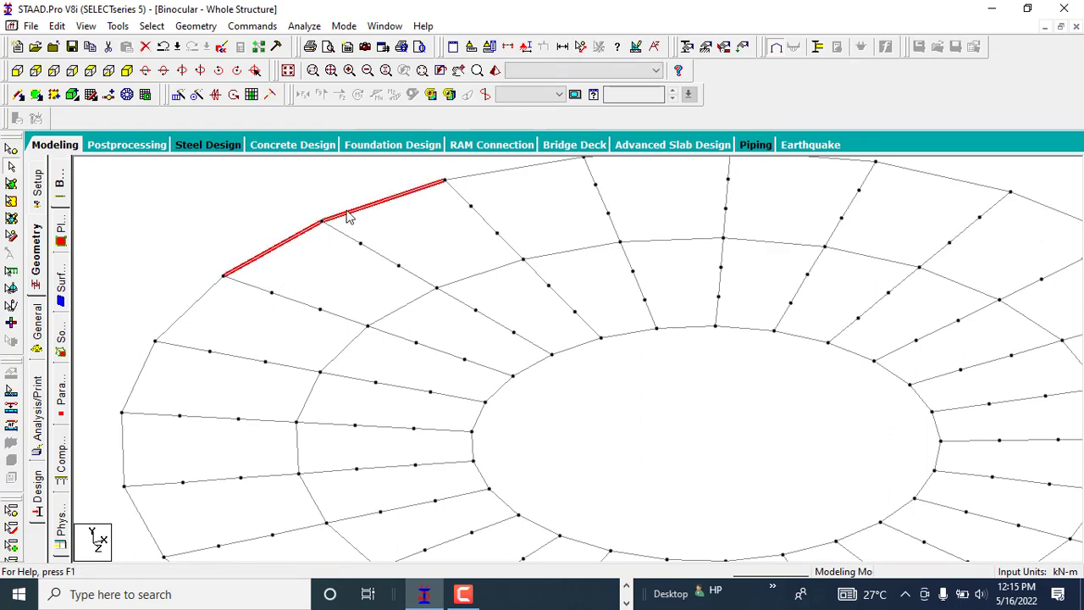
scroll(378, 224, "down", 2)
scroll(542, 215, "down", 3)
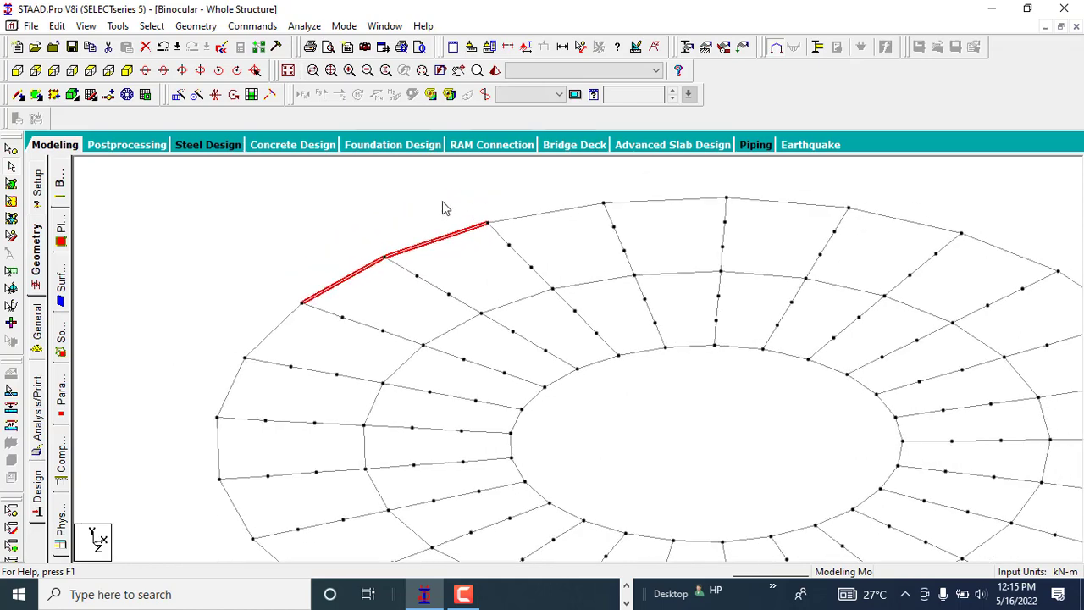
middle_click_drag(588, 320, 476, 350)
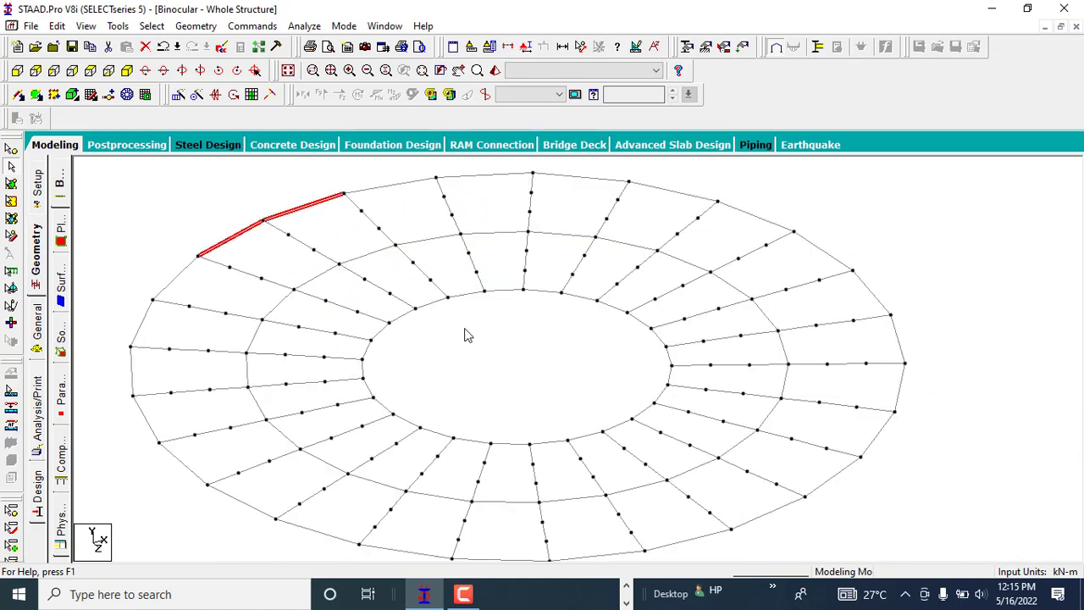
left_click(400, 185, "ctrl")
left_click(483, 176, "ctrl")
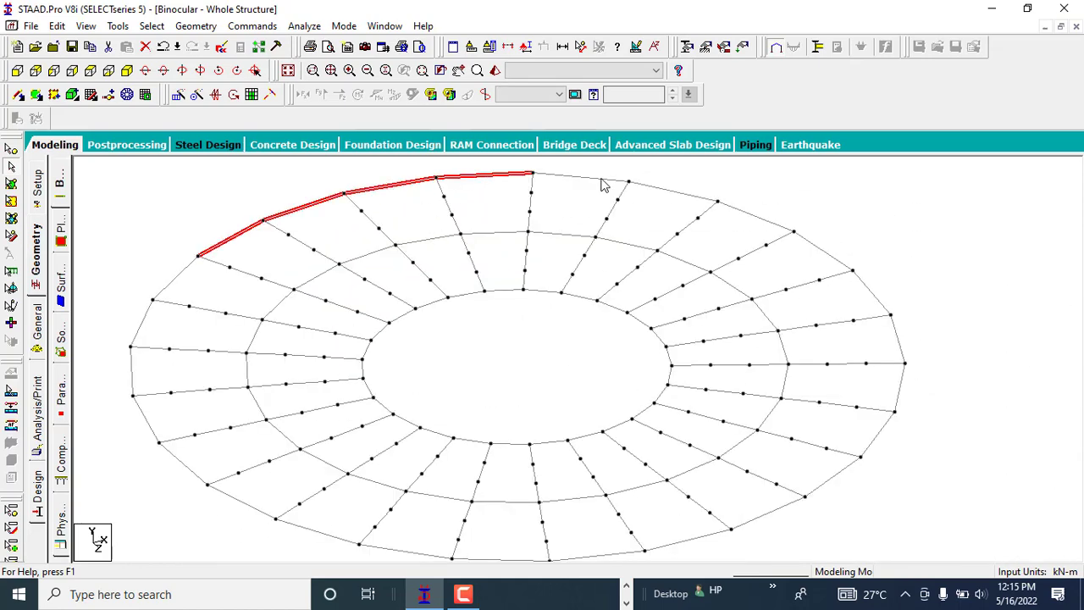
left_click(570, 177, "ctrl")
left_click(688, 193, "ctrl")
left_click(745, 212, "ctrl")
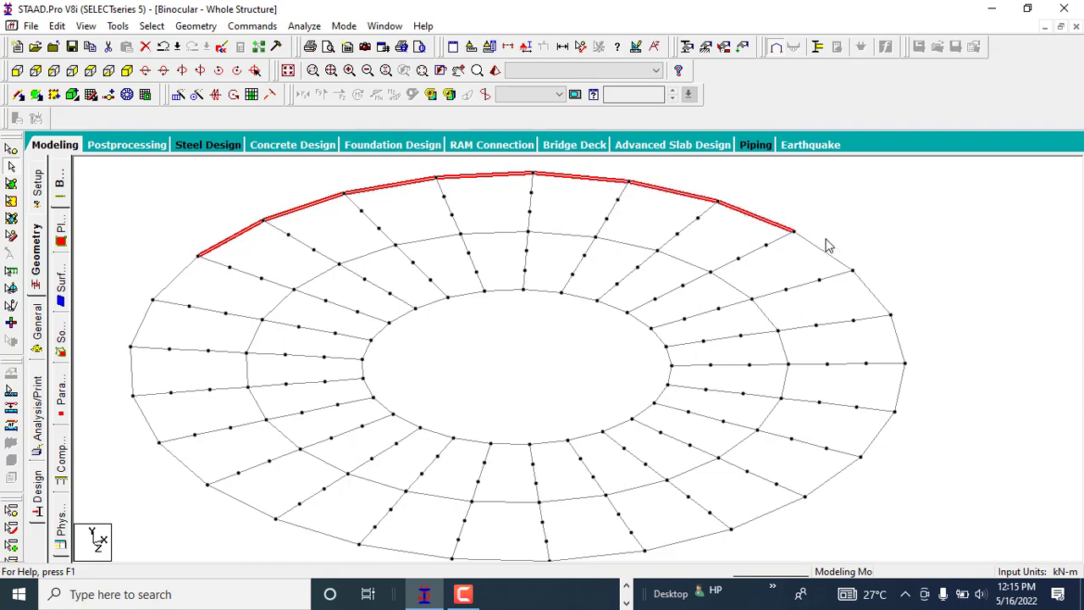
left_click(146, 428, "ctrl")
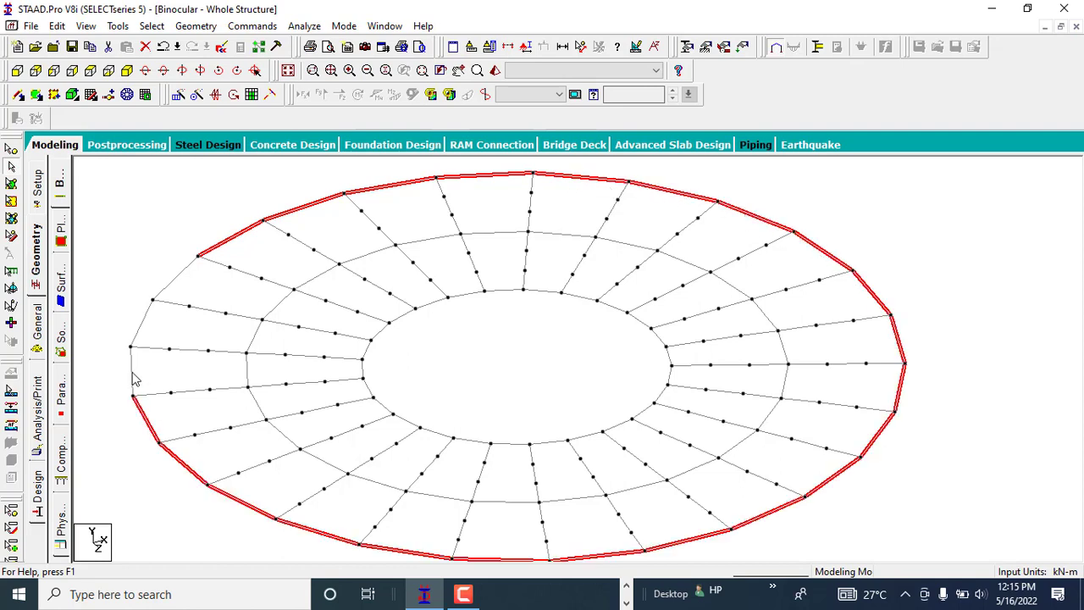
left_click(133, 379, "ctrl")
left_click(138, 324, "ctrl")
left_click(179, 274, "ctrl")
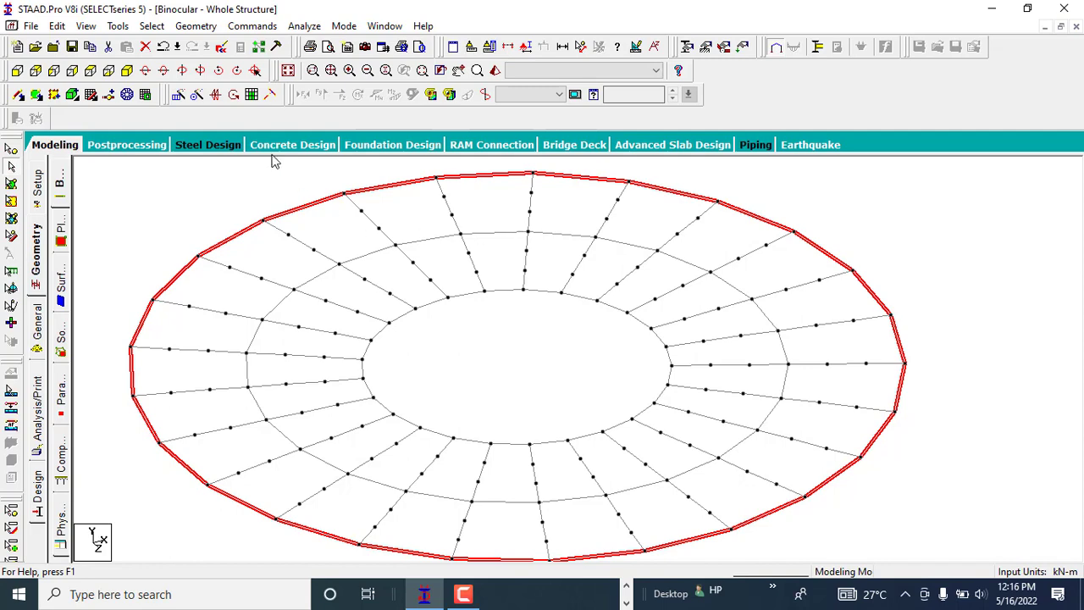
right_click(179, 235)
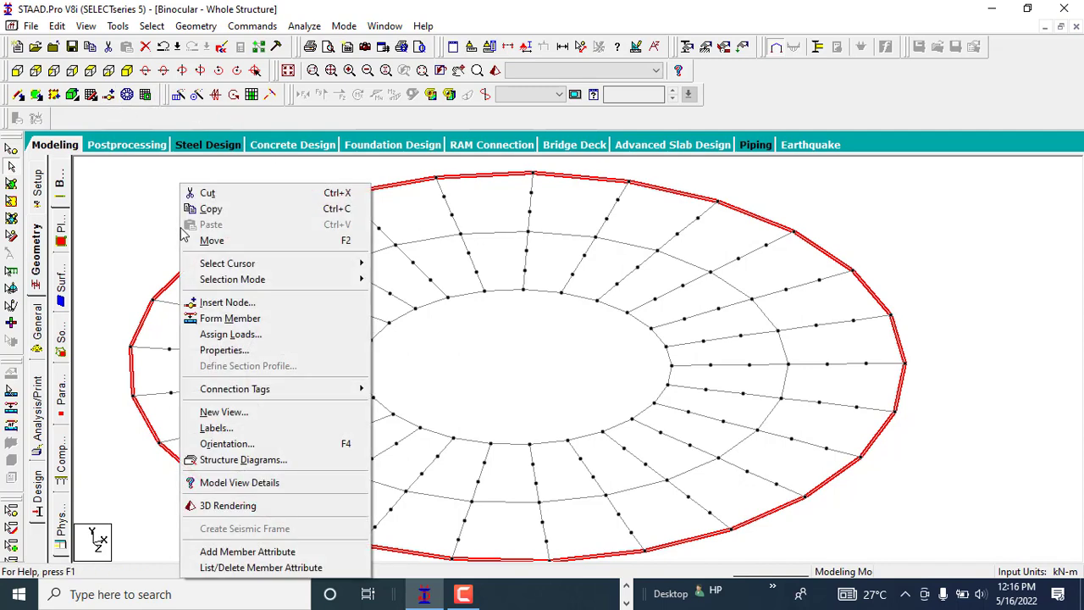
left_click(220, 303)
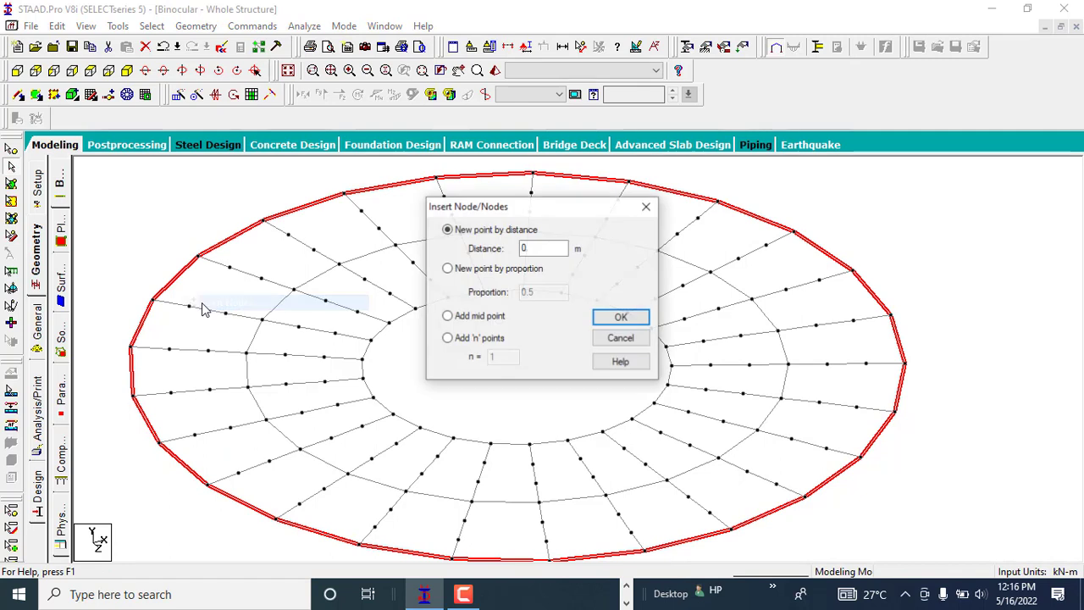
left_click(448, 338)
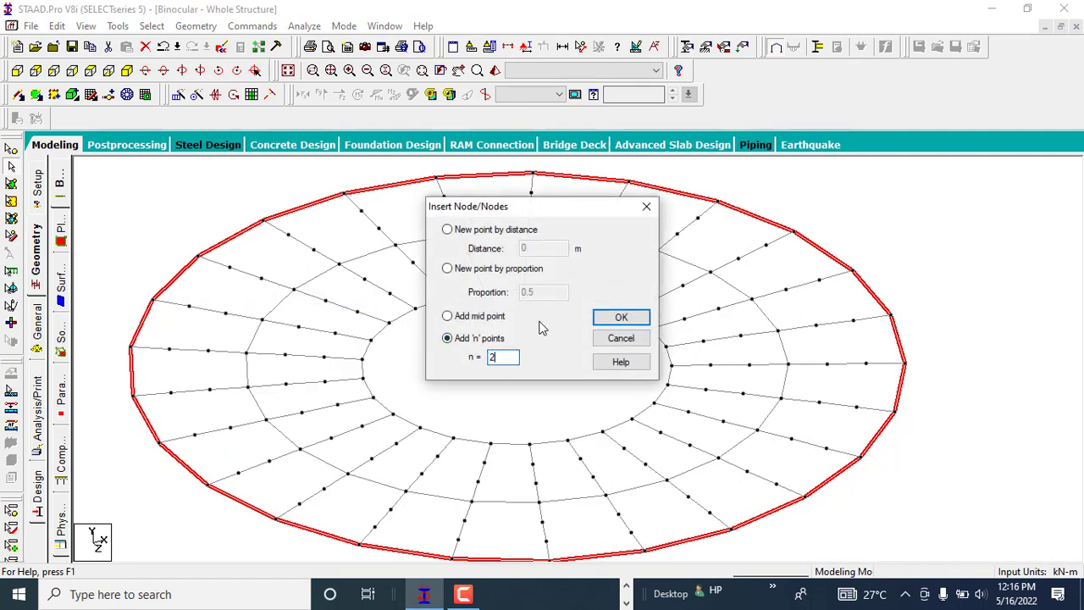
type("2")
left_click(625, 317)
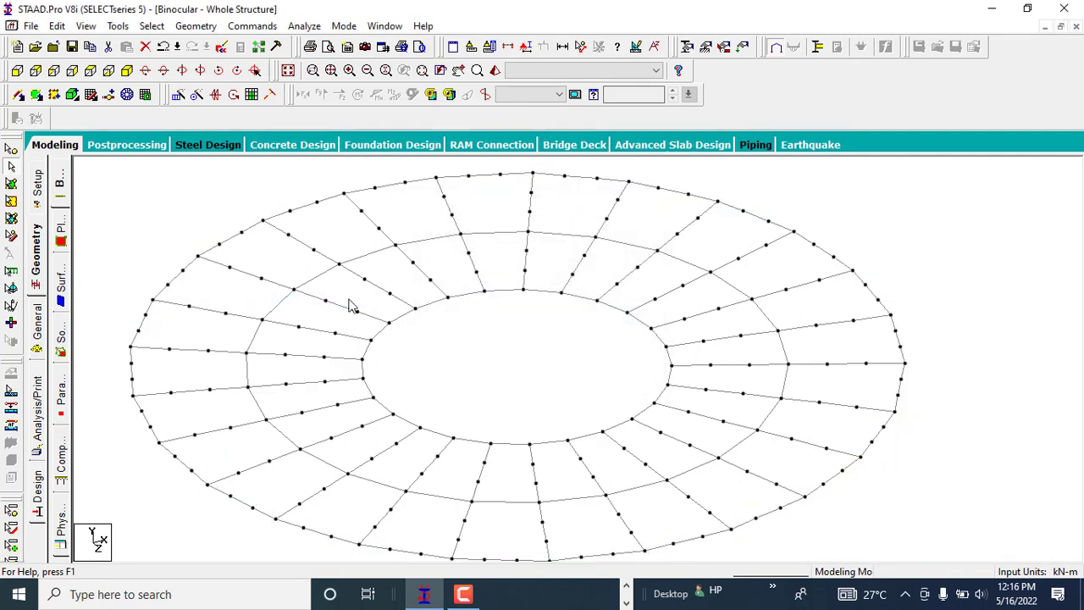
Step: Save the modified structure
left_click(527, 332)
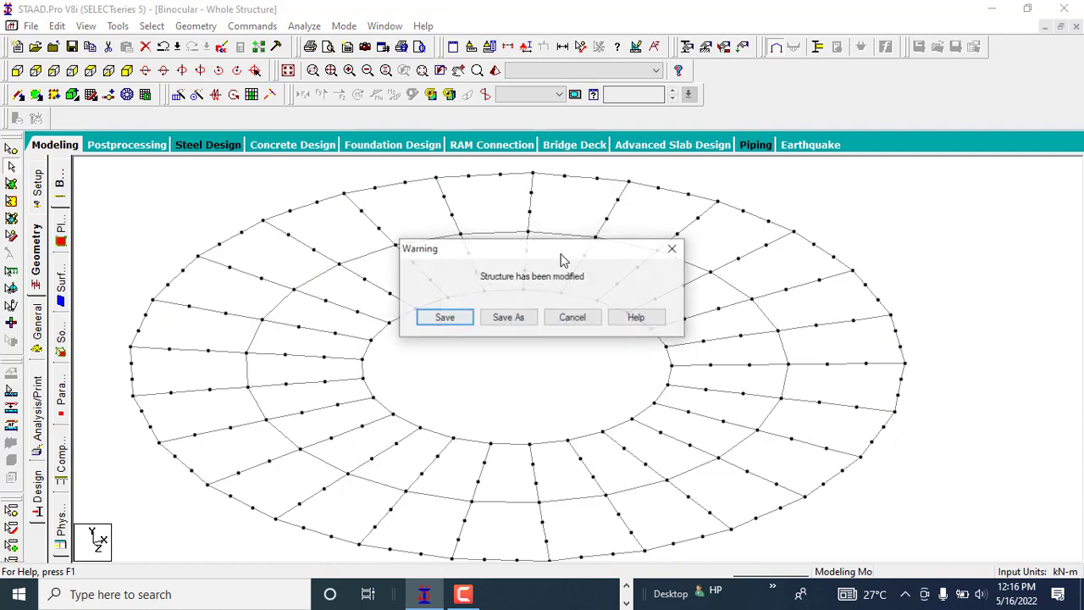
left_click(443, 320)
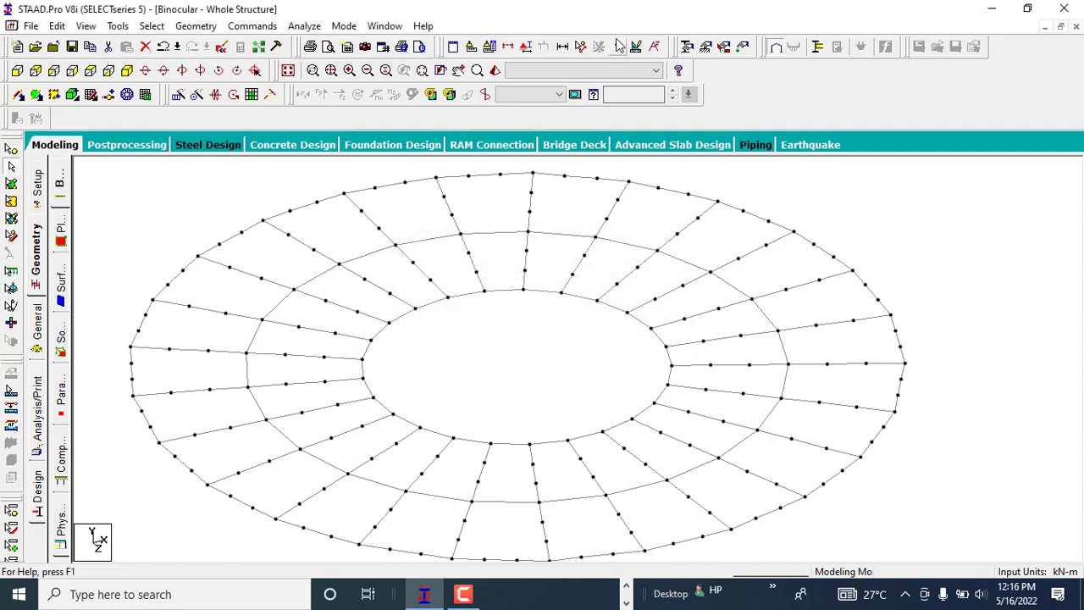
Step: Measure one inner ring beam between two adjacent radial lines node to node, and clear the displayed dimension
left_click(581, 46)
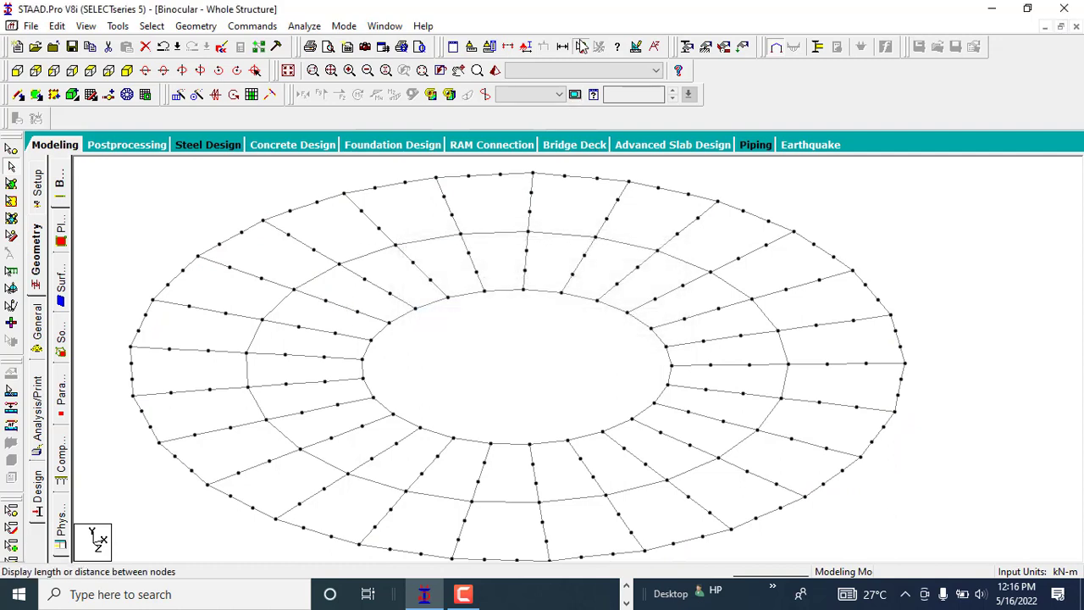
left_click(363, 359)
left_click(371, 341)
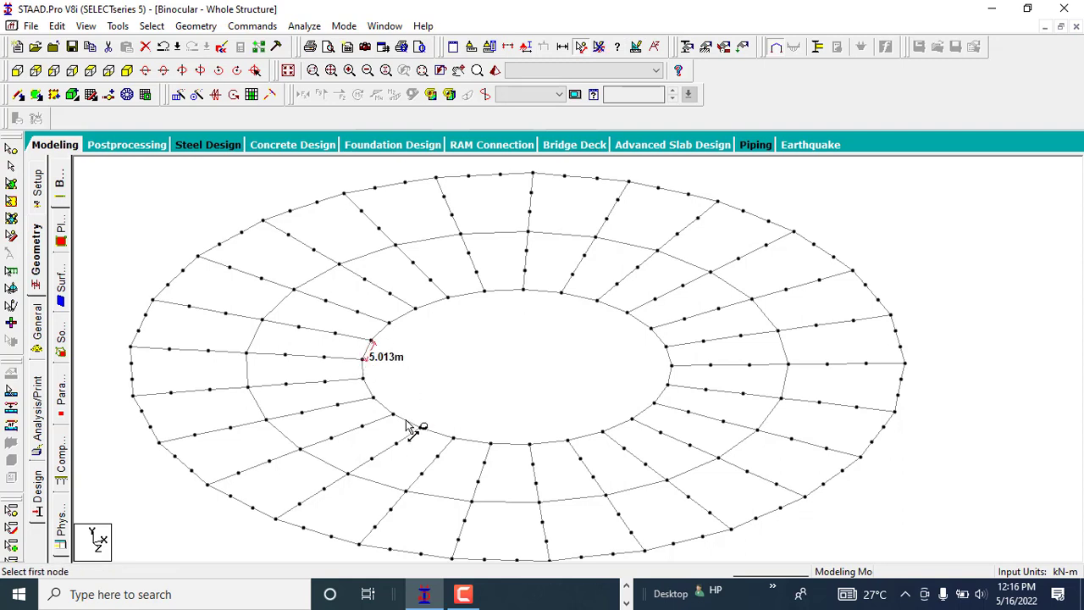
left_click(582, 46)
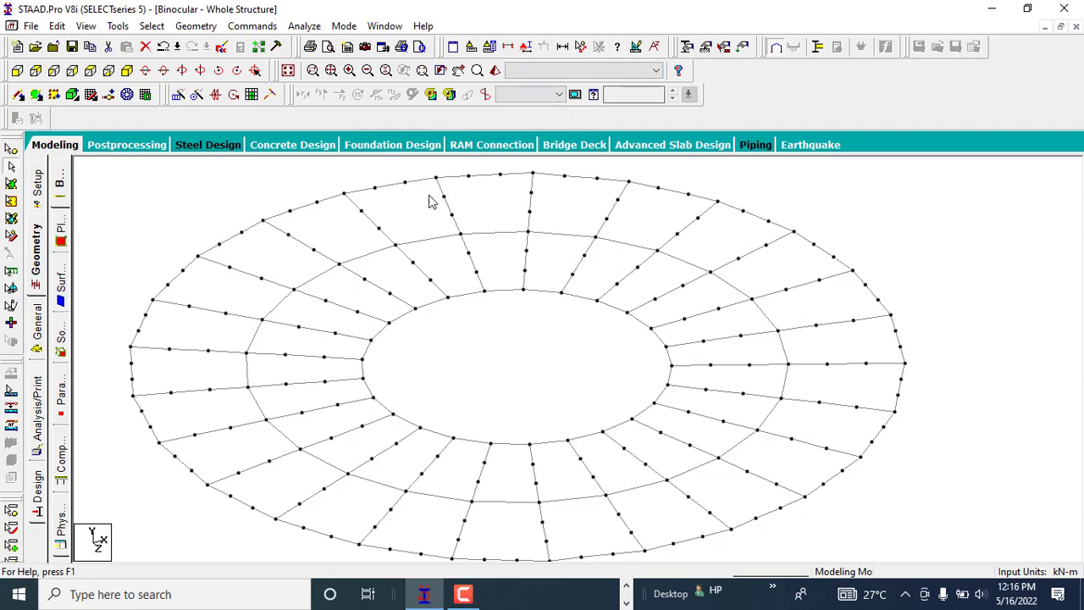
Step: Measure one middle ring beam between two adjacent radial lines node to node, and clear the displayed dimension
left_click(581, 46)
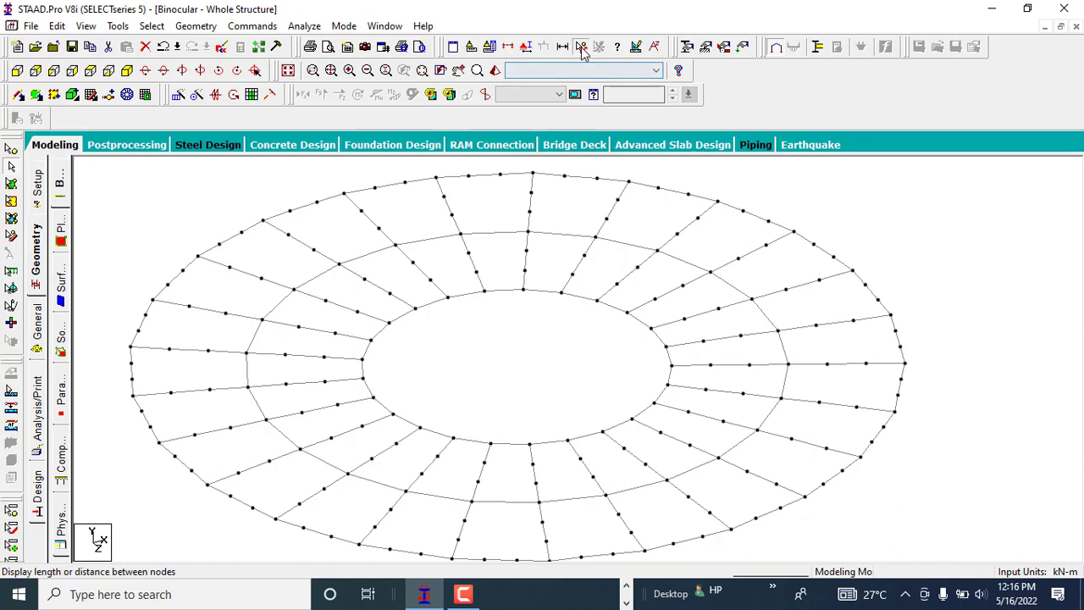
left_click(248, 354)
left_click(263, 322)
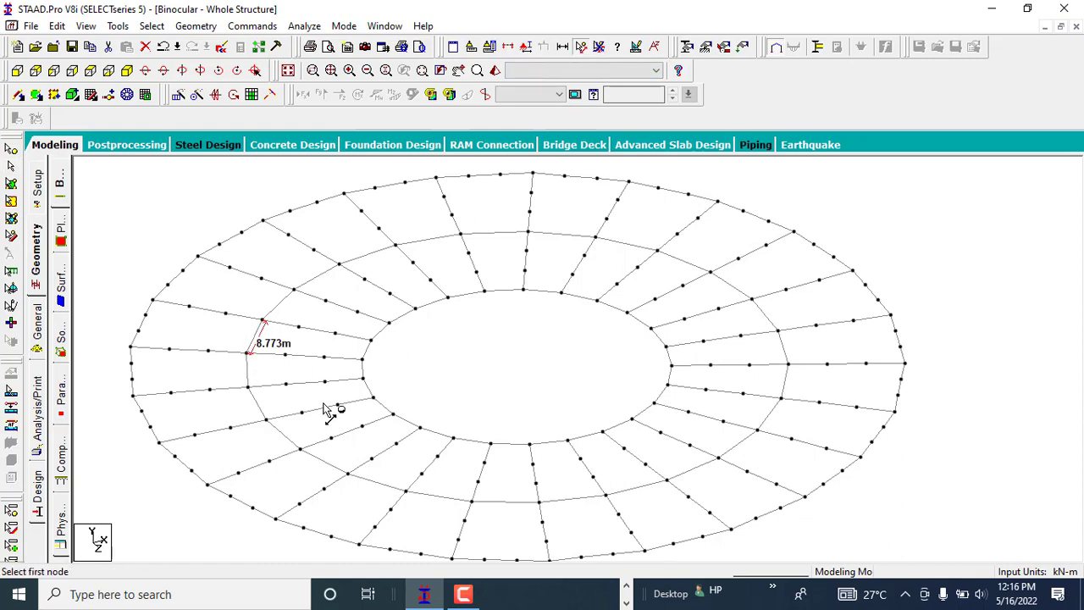
left_click(583, 46)
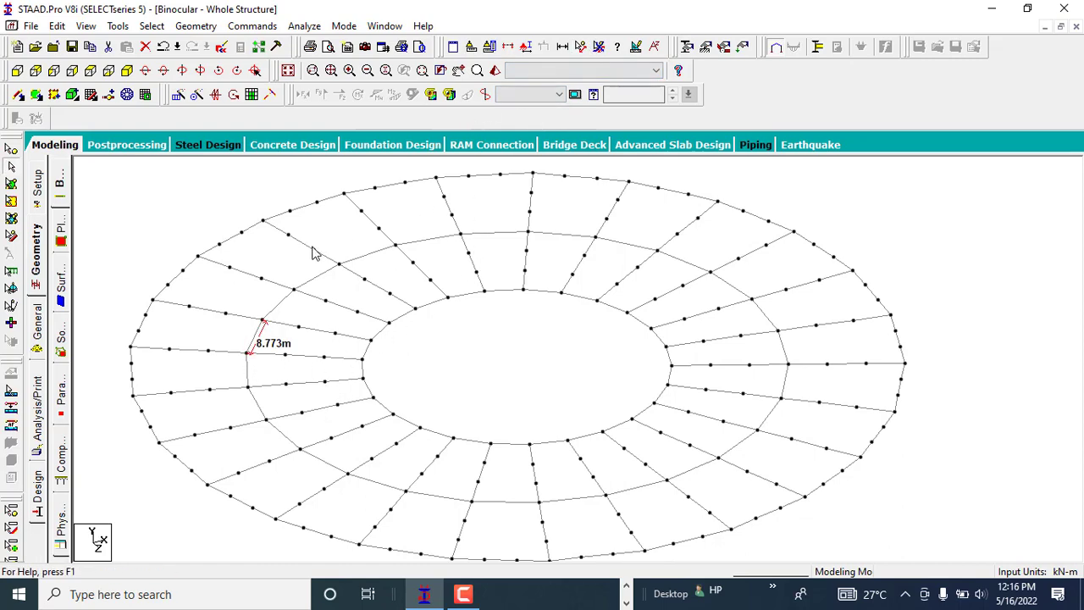
left_click(598, 46)
Step: Select all beams of the middle ring and insert a node at the middle of each using Add mid point
left_click(247, 336)
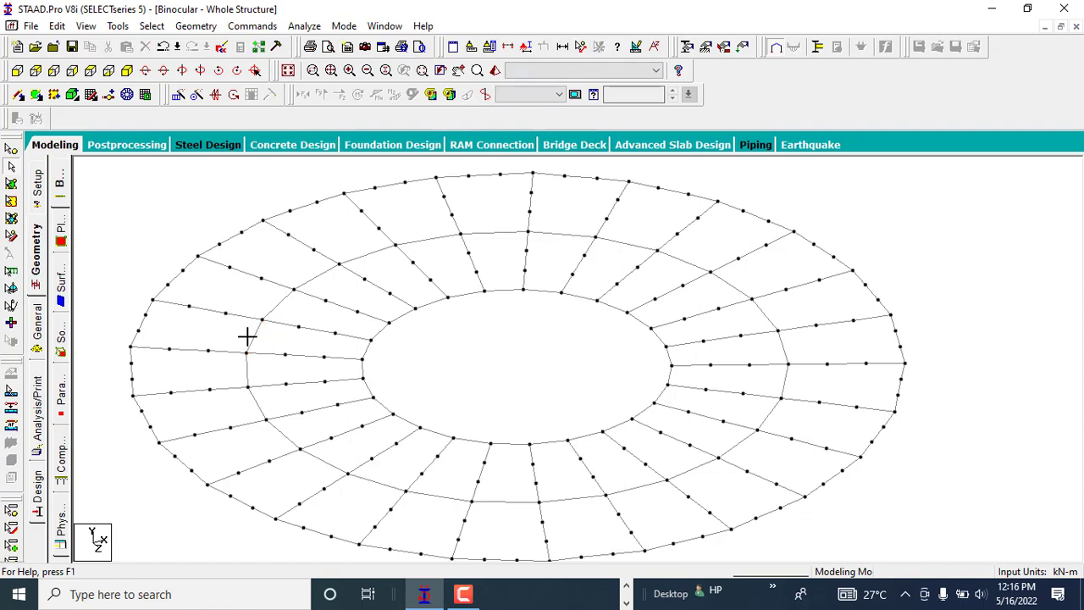
left_click(257, 343)
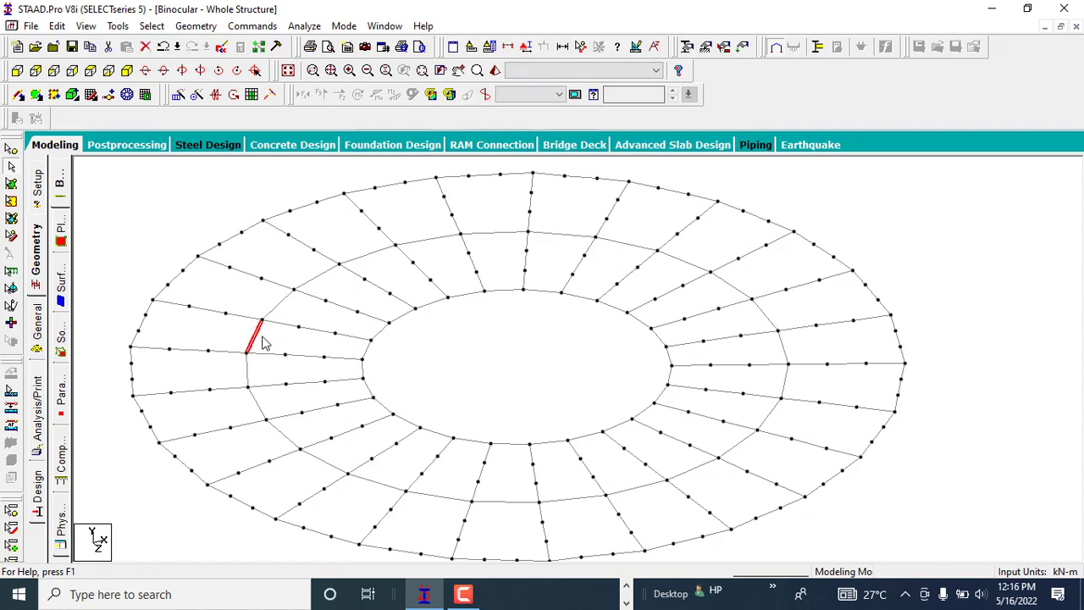
left_click(289, 297, "ctrl")
left_click(315, 279, "ctrl")
left_click(368, 257, "ctrl")
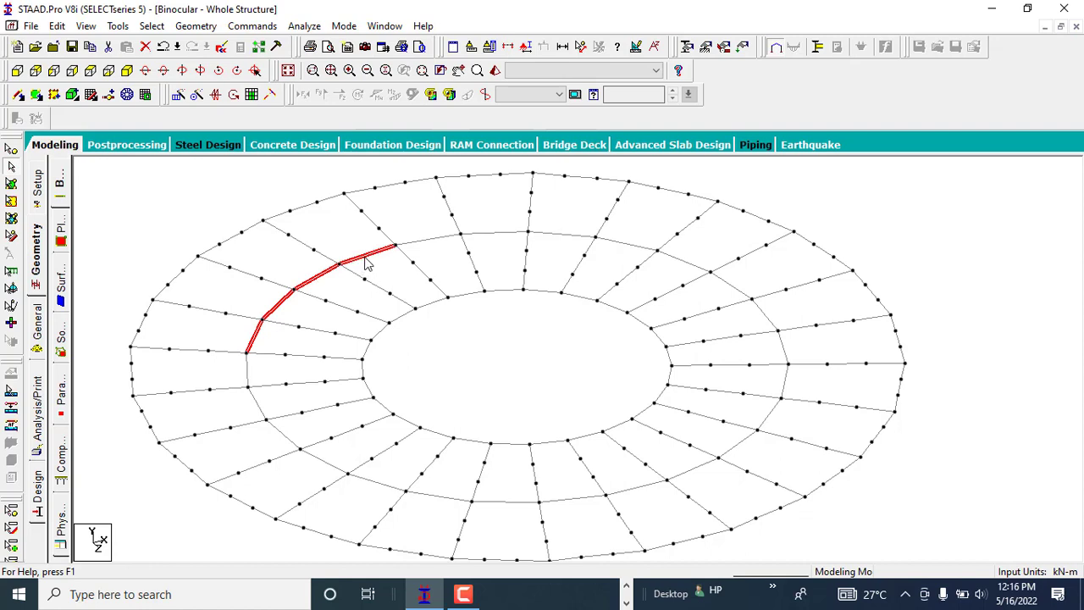
left_click(419, 243, "ctrl")
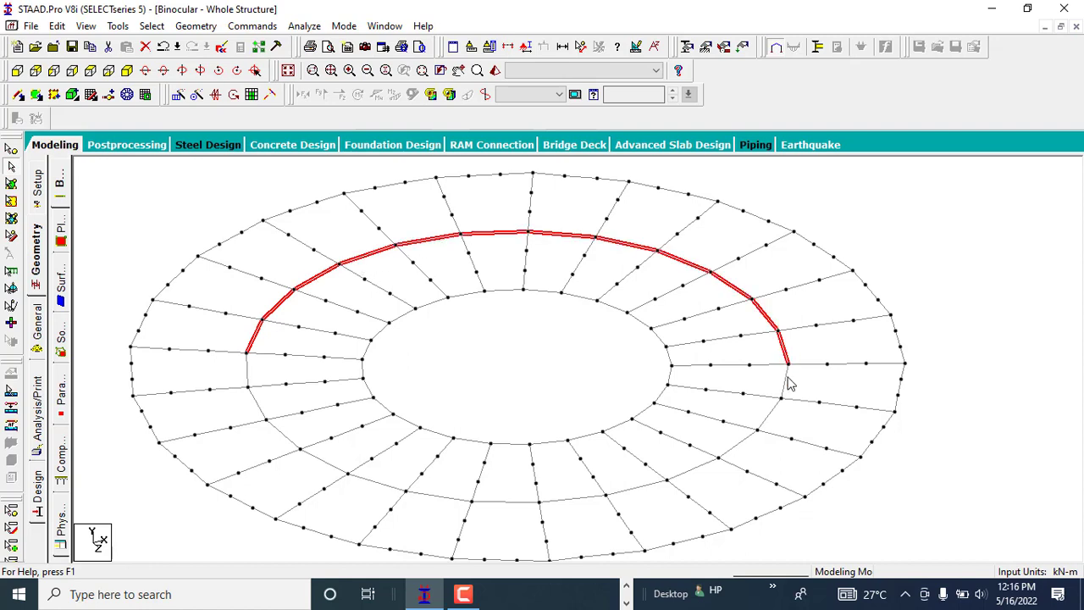
left_click(786, 383, "ctrl")
left_click(768, 415, "ctrl")
left_click(734, 450, "ctrl")
left_click(691, 474, "ctrl")
left_click(635, 488, "ctrl")
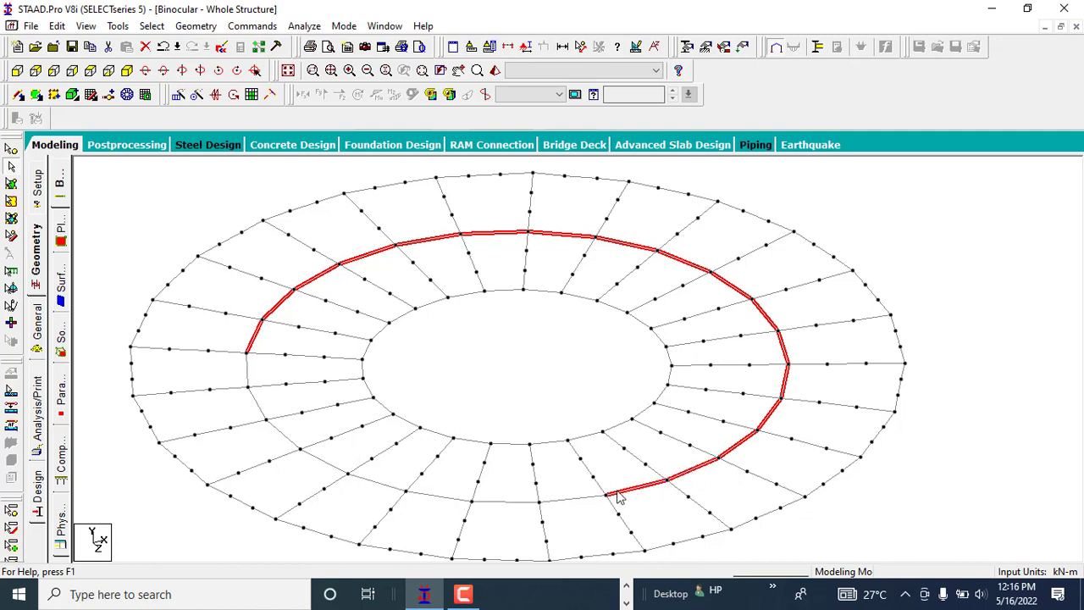
left_click(570, 500, "ctrl")
left_click(475, 503, "ctrl")
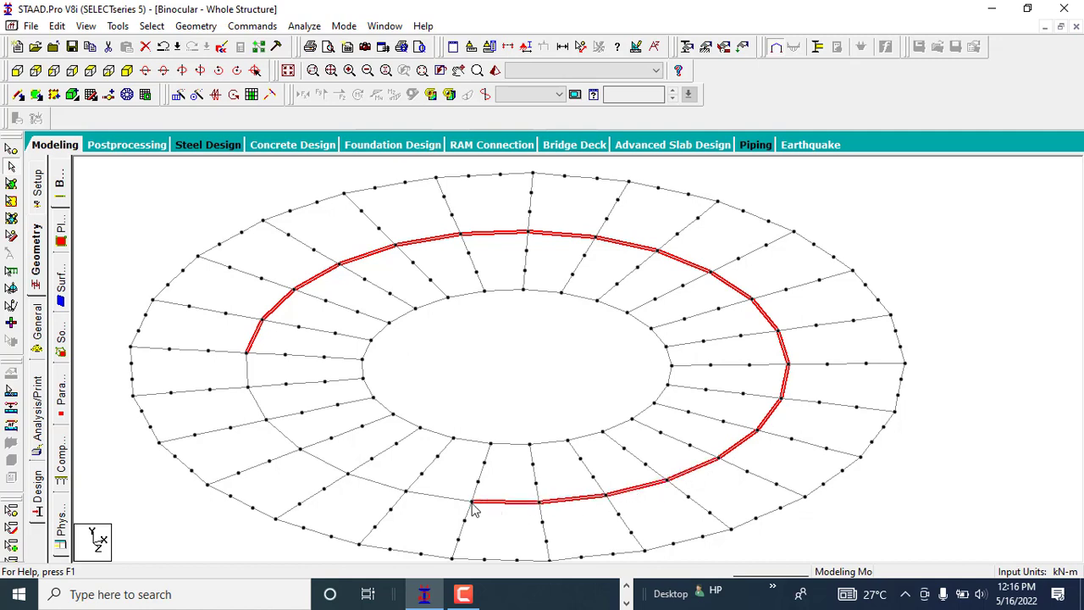
left_click(416, 498, "ctrl")
left_click(378, 485, "ctrl")
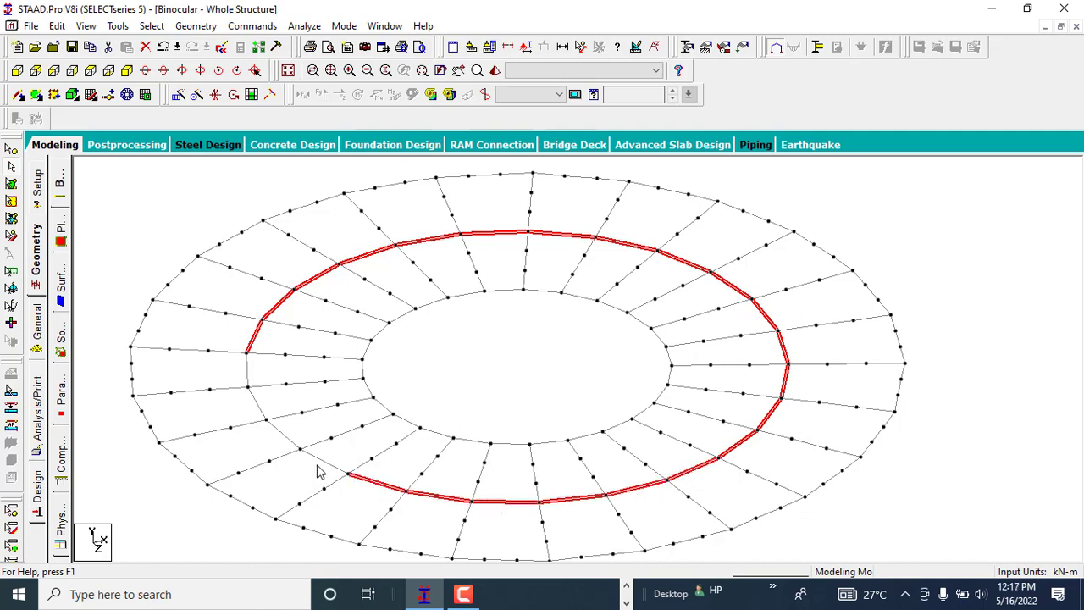
left_click(317, 461, "ctrl")
left_click(273, 426, "ctrl")
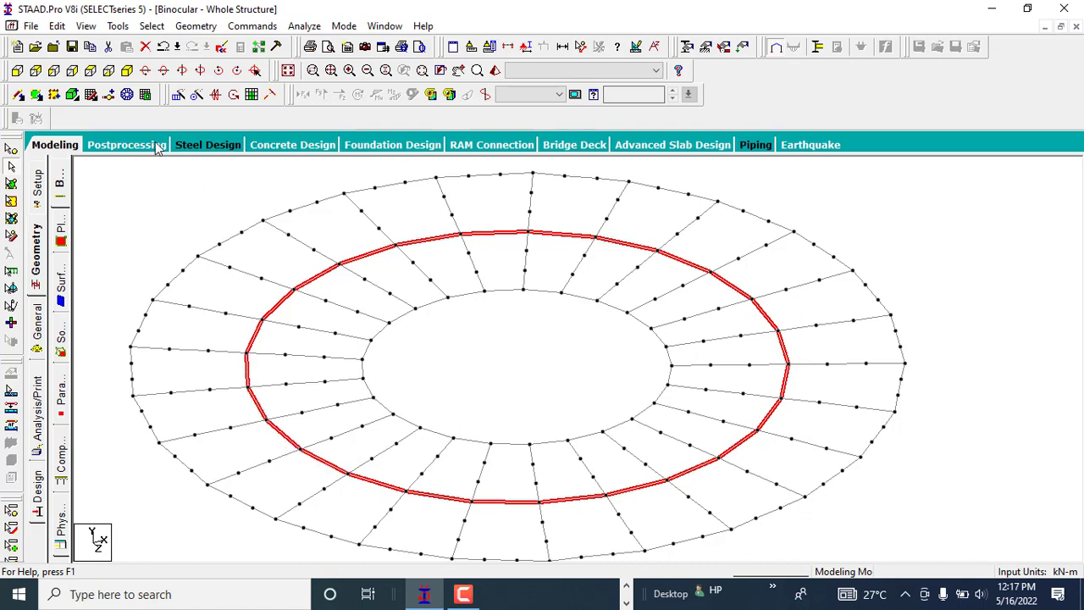
left_click(109, 95)
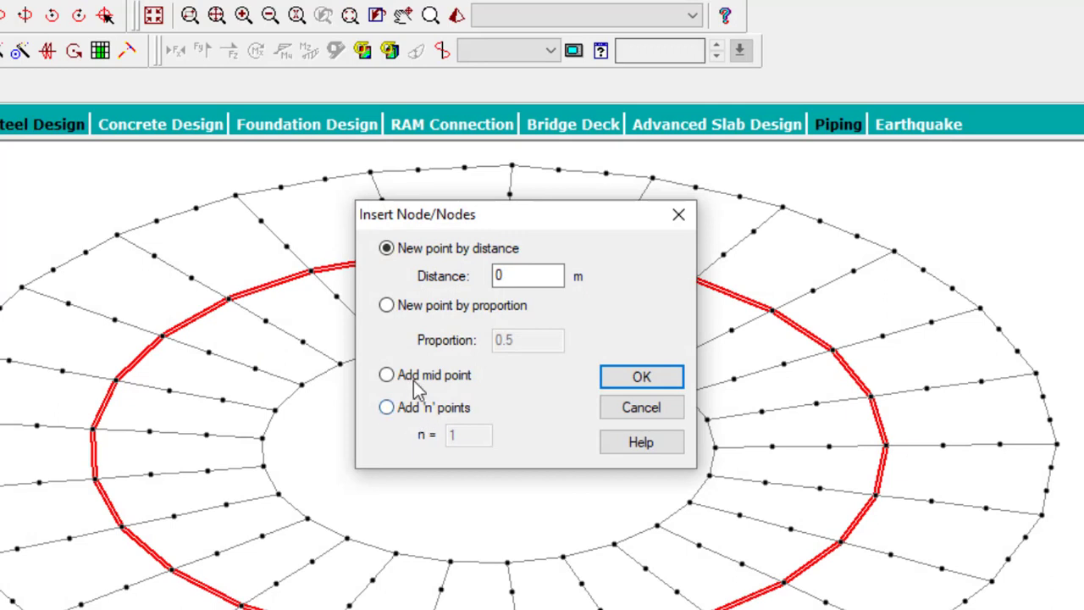
left_click(415, 381)
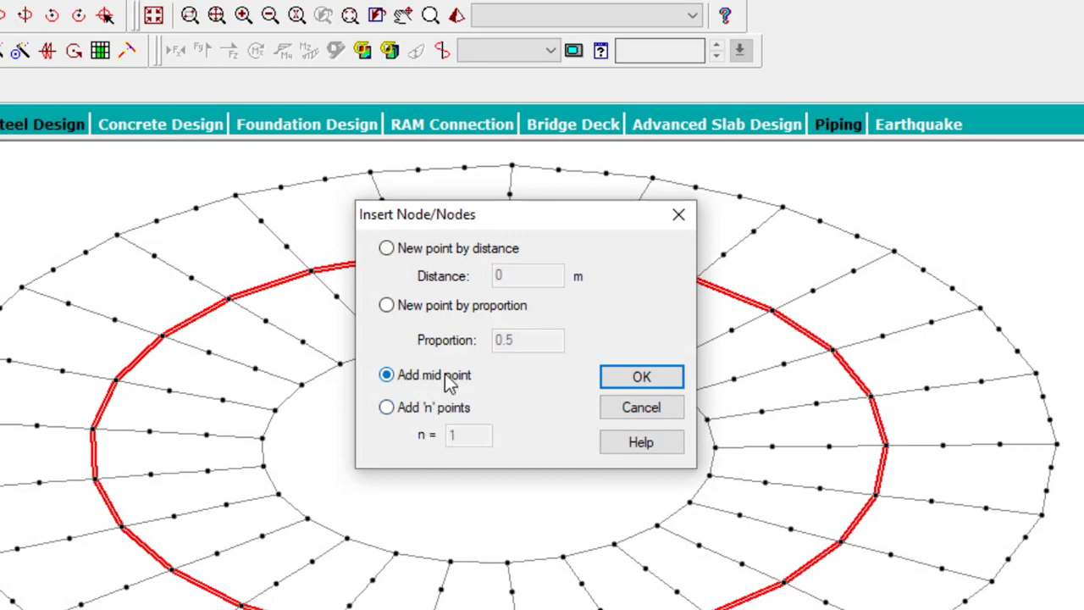
left_click(641, 377)
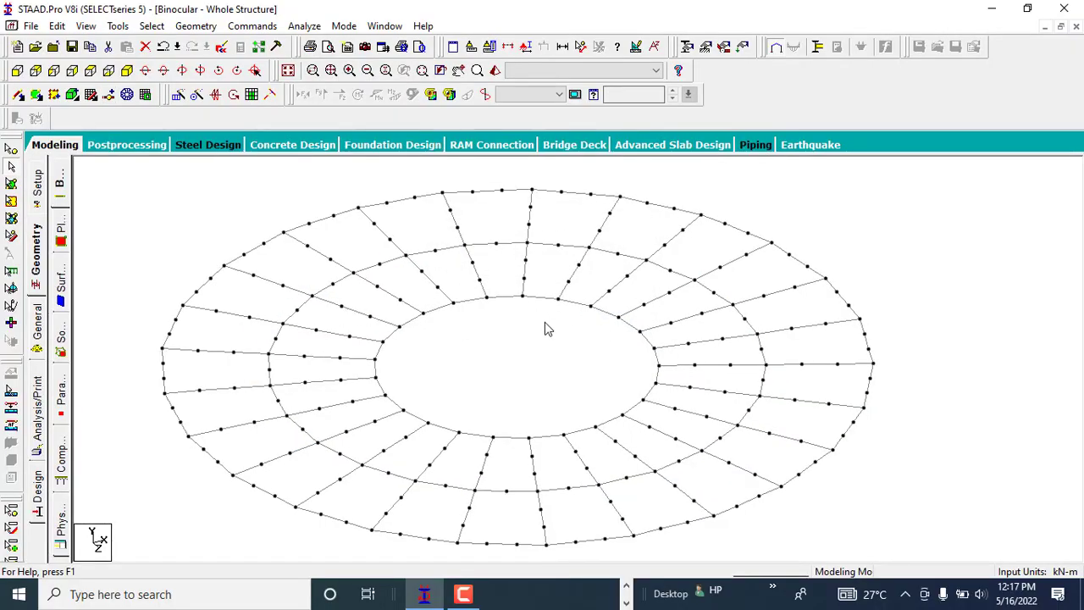
Step: Add a 4-noded plate between the outer and middle rings in the upper-left bay, using the four corner nodes where radial lines meet the rings
middle_click_drag(547, 339, 488, 371)
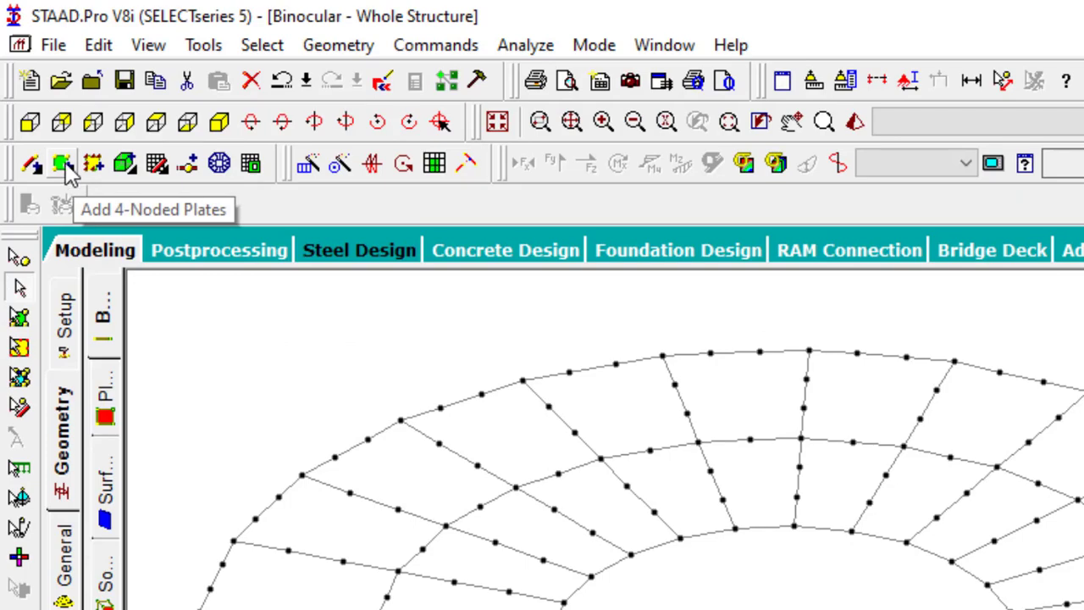
left_click(61, 165)
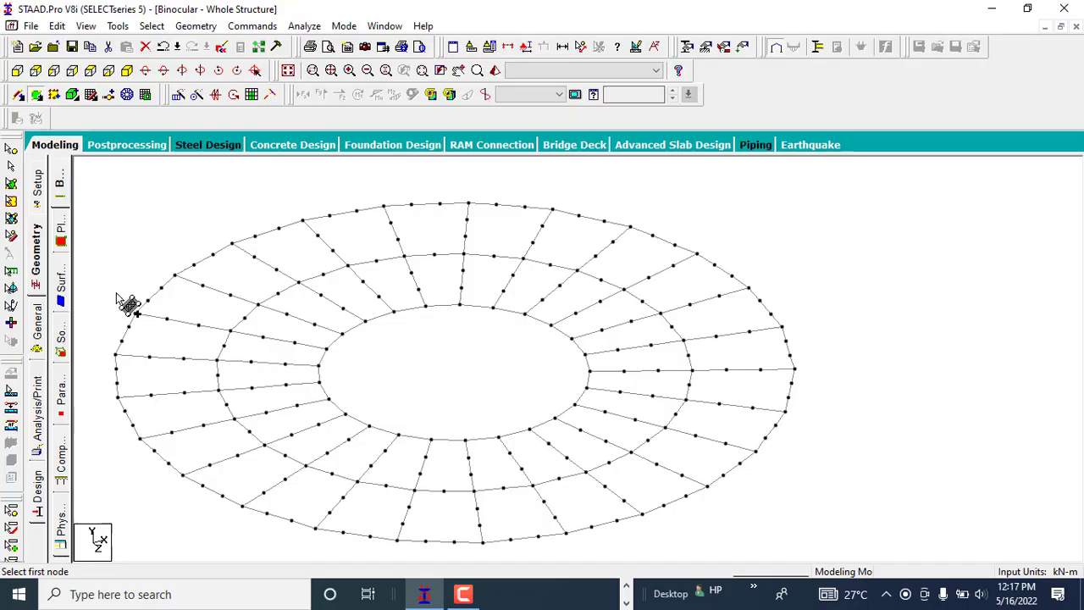
left_click(136, 314)
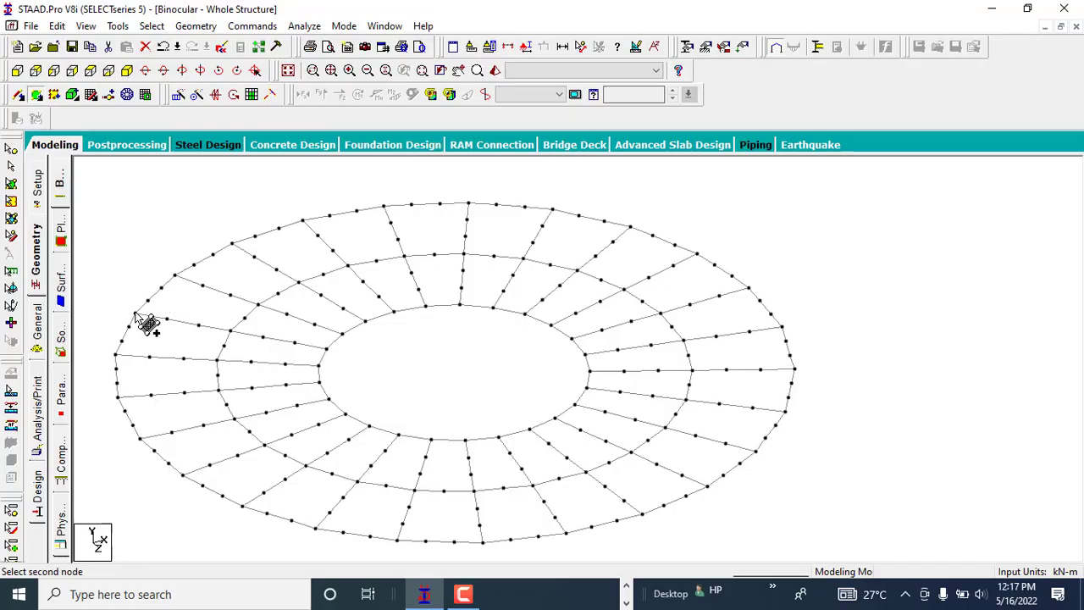
left_click(174, 276)
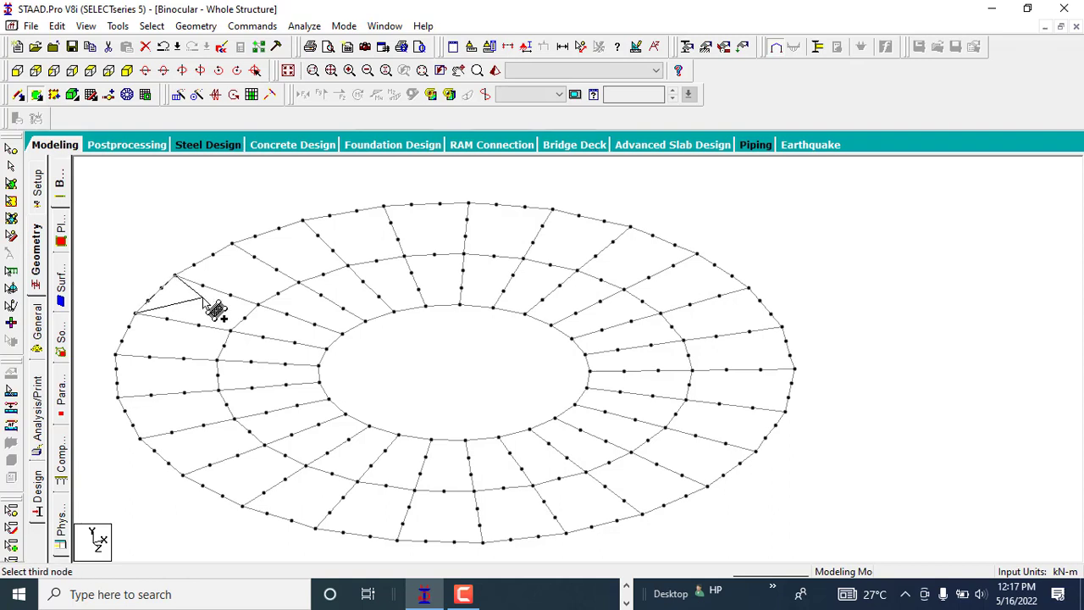
left_click(258, 305)
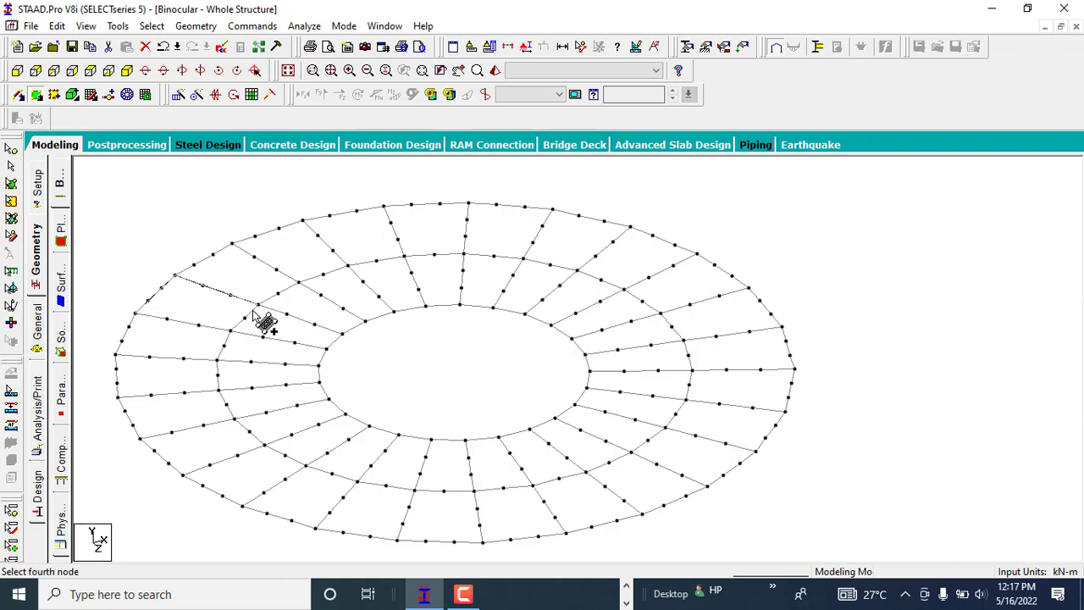
left_click(229, 332)
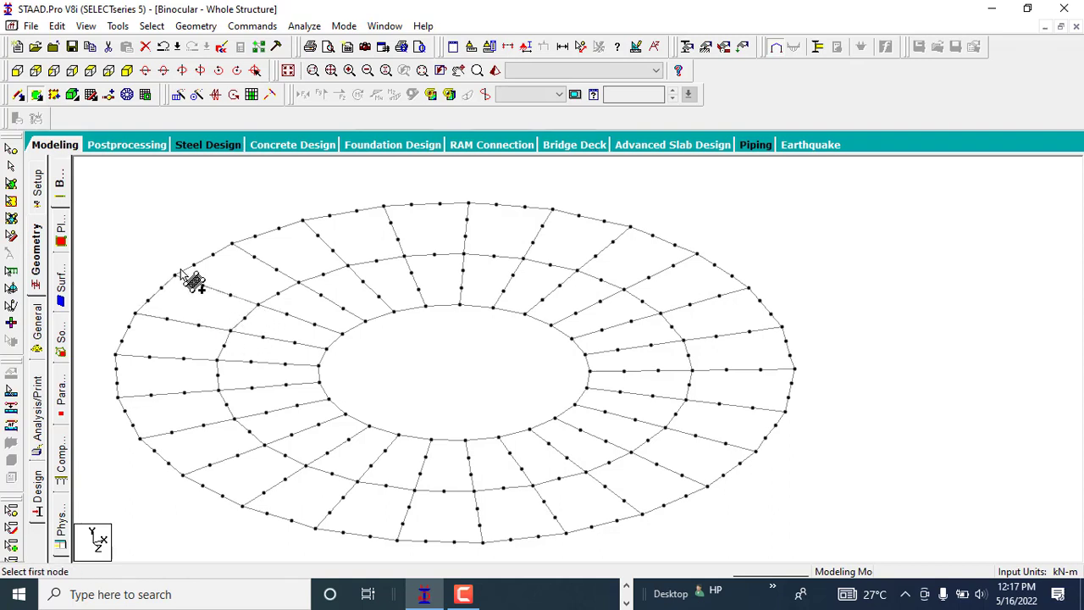
Step: Add 4-noded plates in the next two bays clockwise between the outer and middle rings, picking each bay's four corner nodes
left_click(175, 275)
left_click(232, 243)
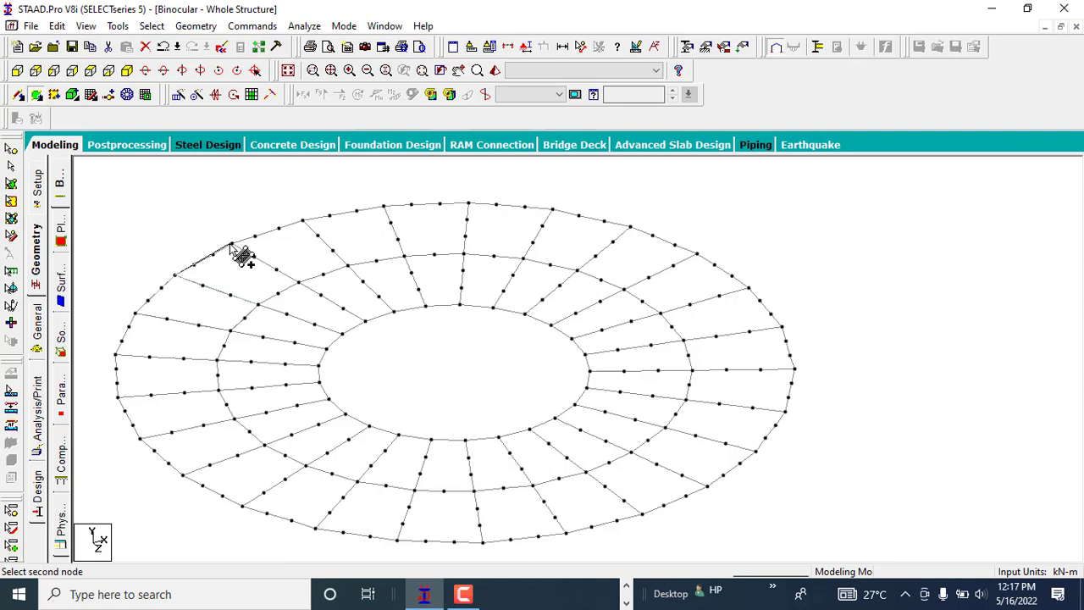
left_click(297, 281)
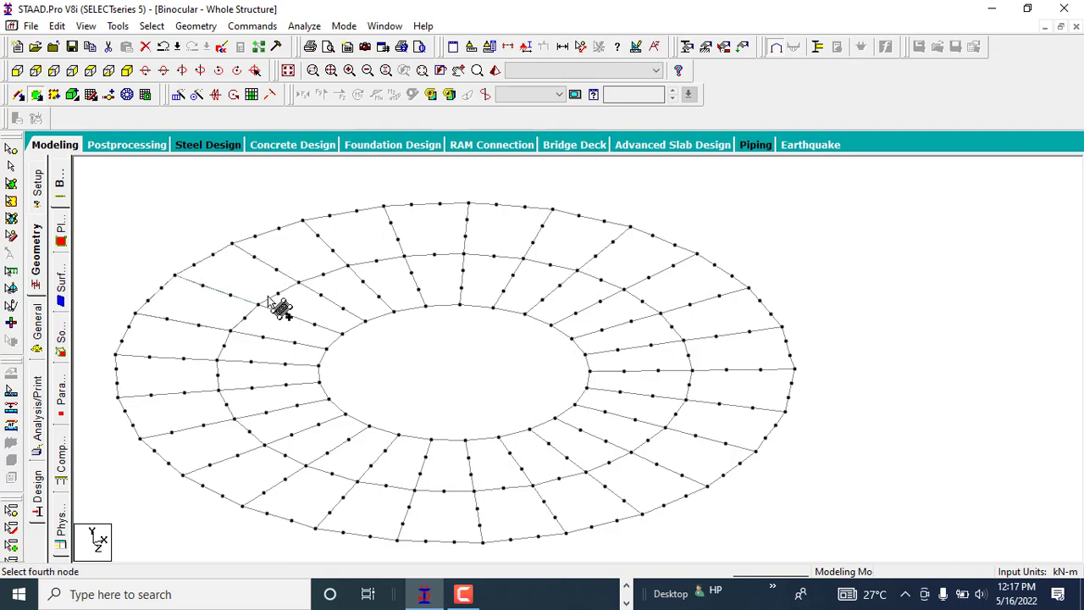
left_click(232, 244)
left_click(303, 222)
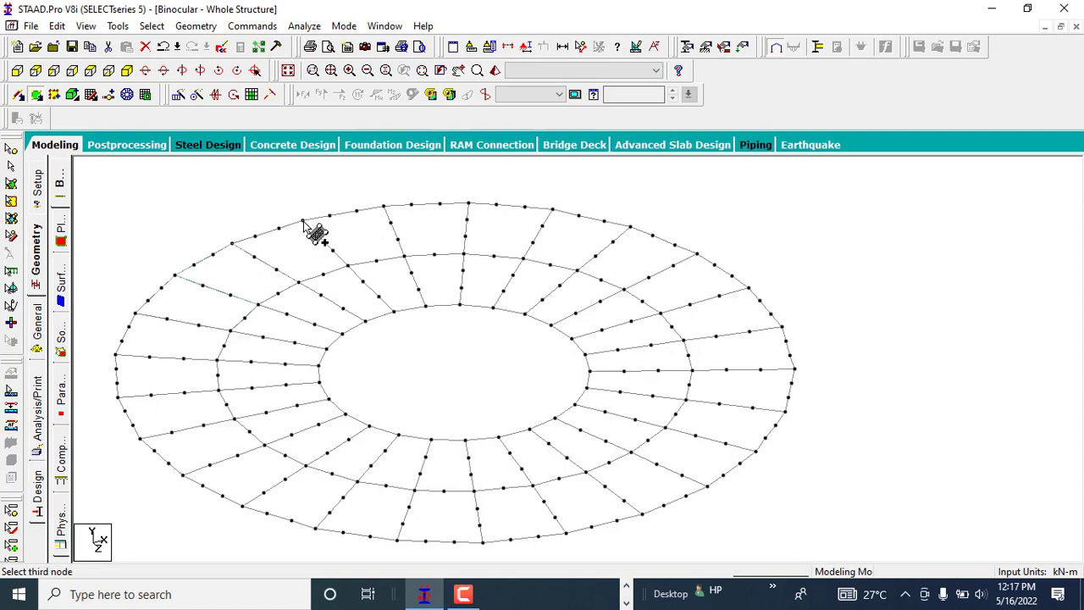
left_click(348, 266)
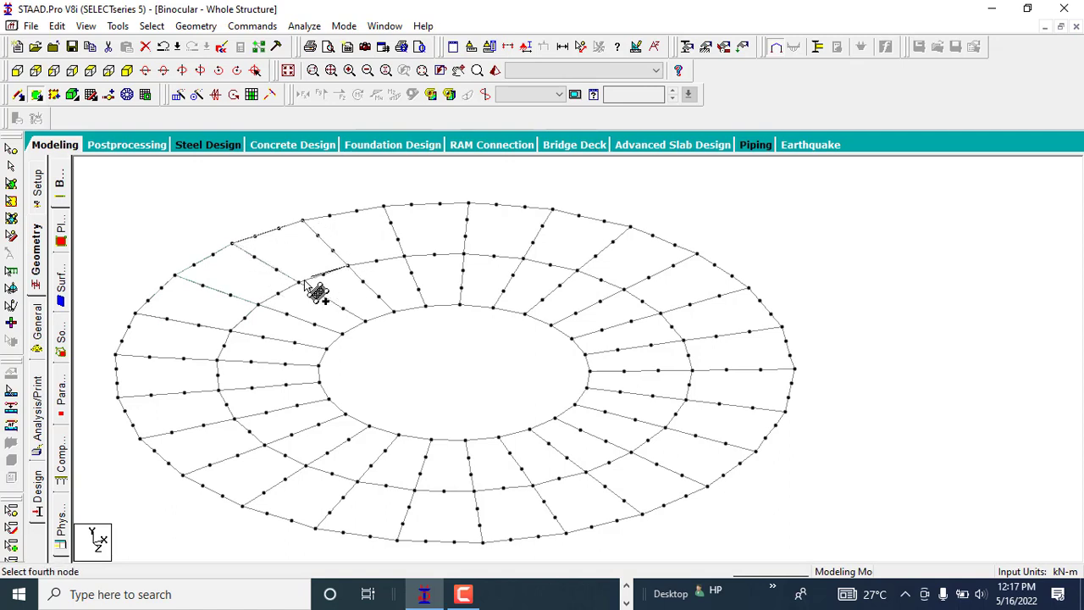
left_click(298, 283)
Step: Add 4-noded plates in two further outer bays clockwise, up to the radial line at the top centre of the rings
left_click(304, 222)
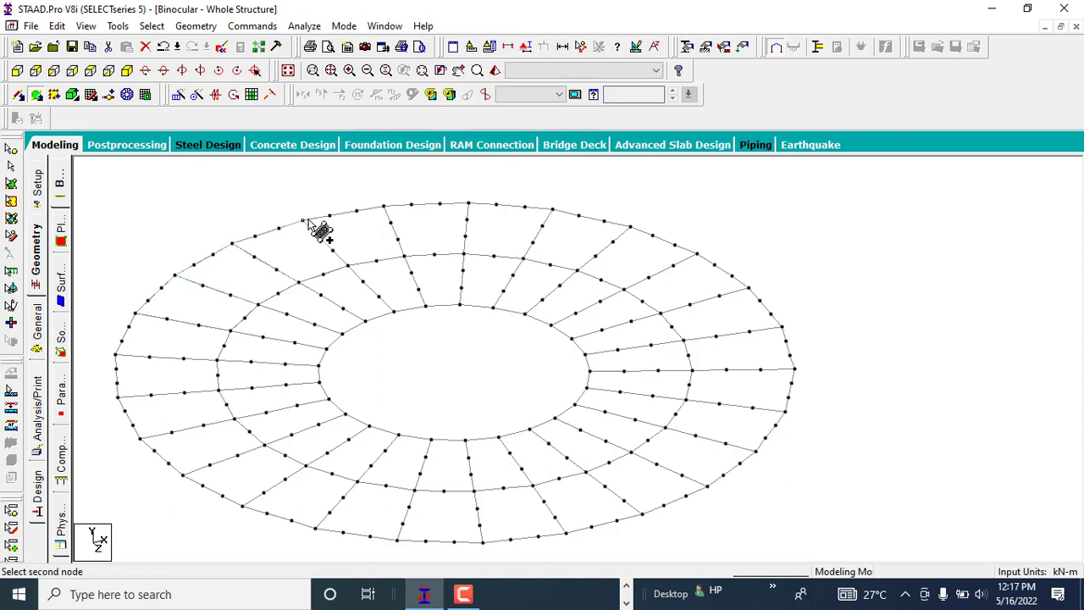
left_click(383, 205)
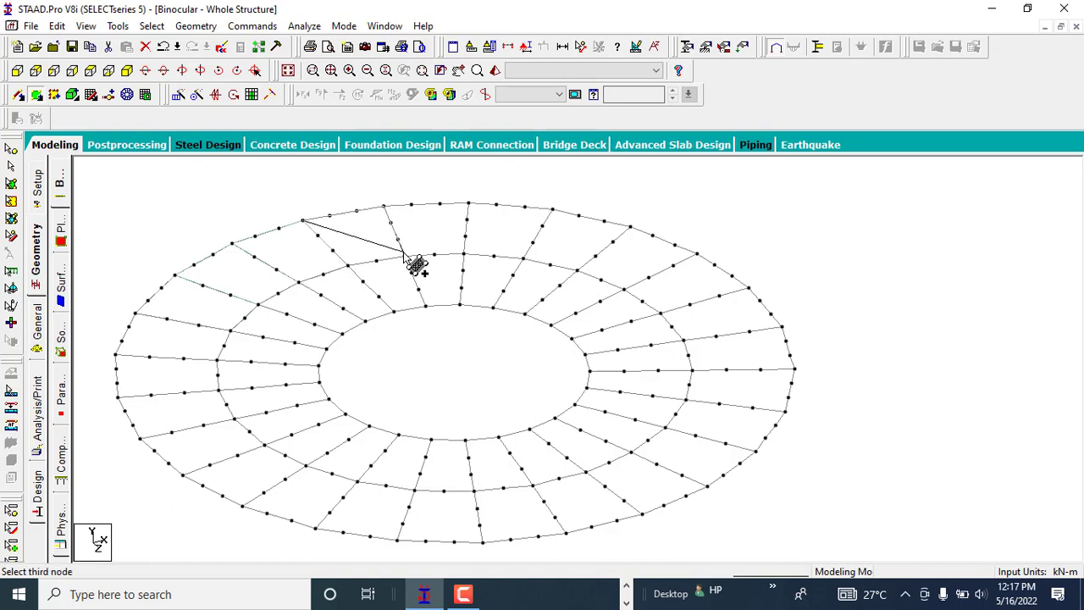
left_click(404, 255)
left_click(348, 266)
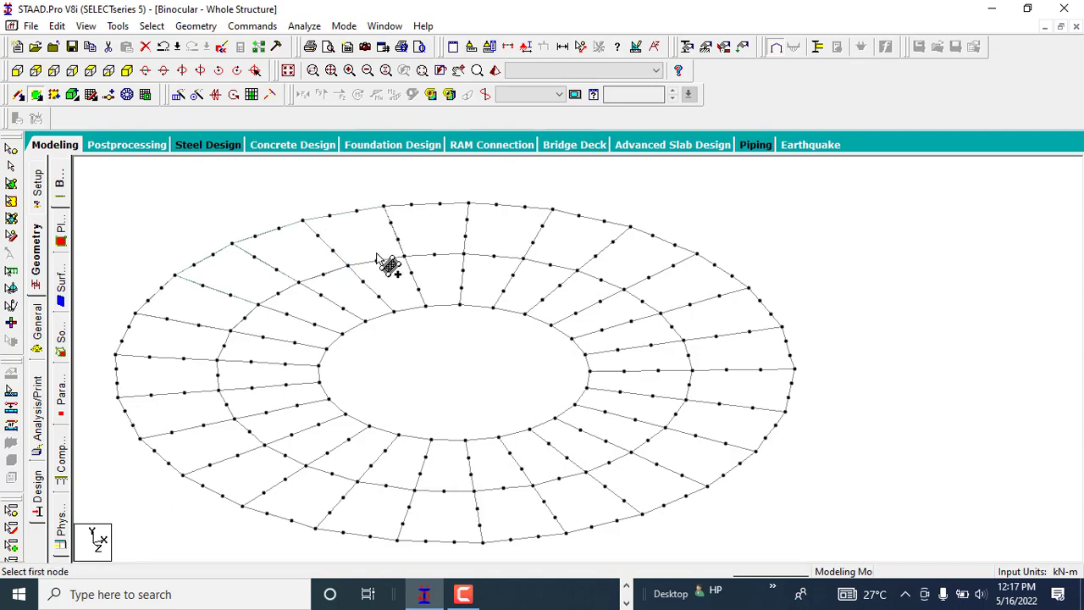
left_click(385, 206)
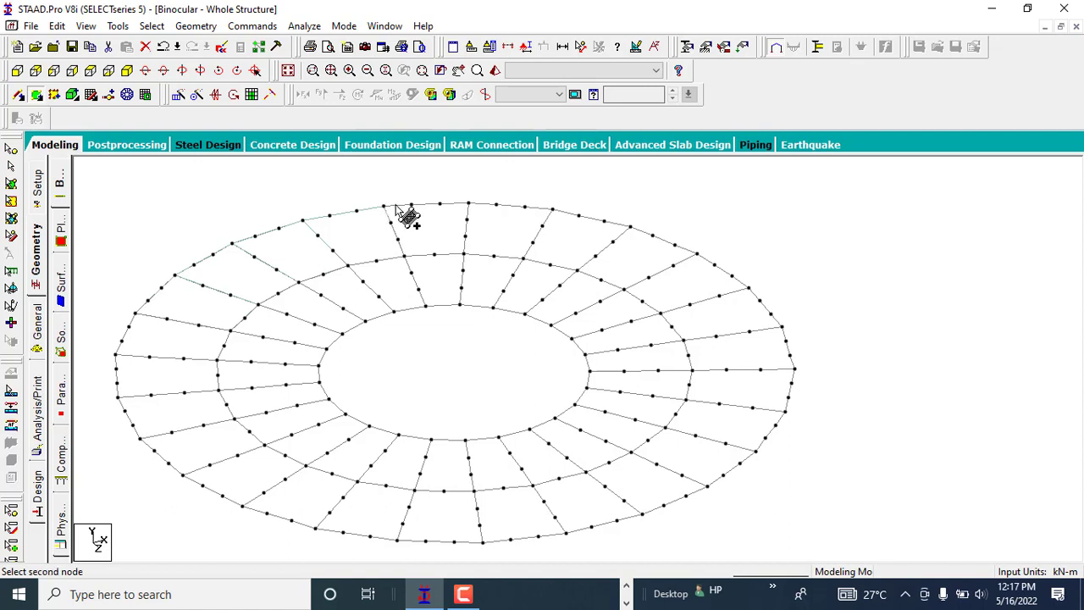
left_click(468, 205)
left_click(461, 254)
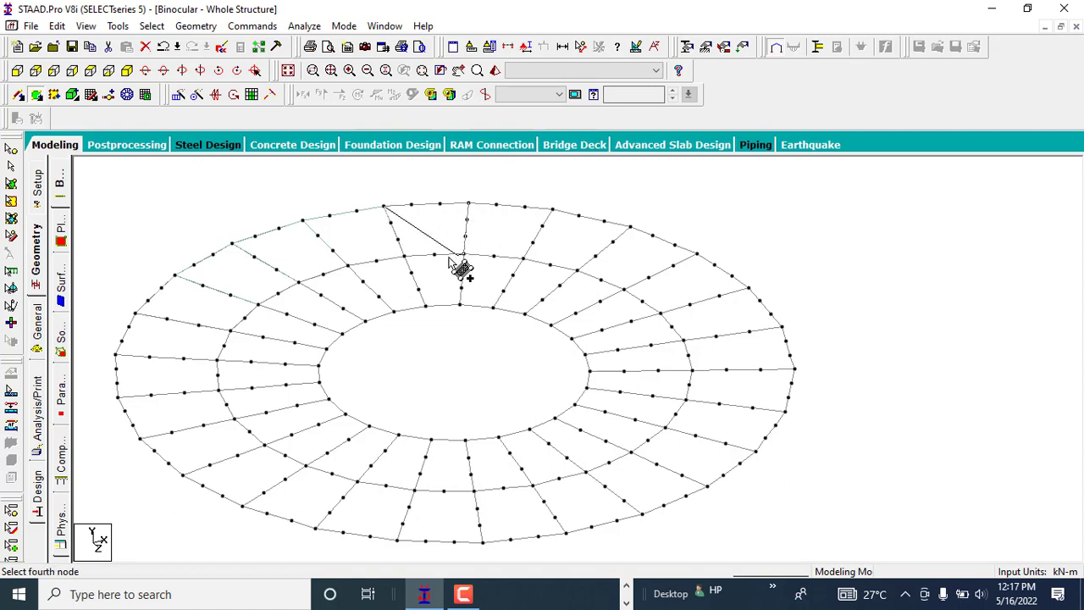
left_click(404, 256)
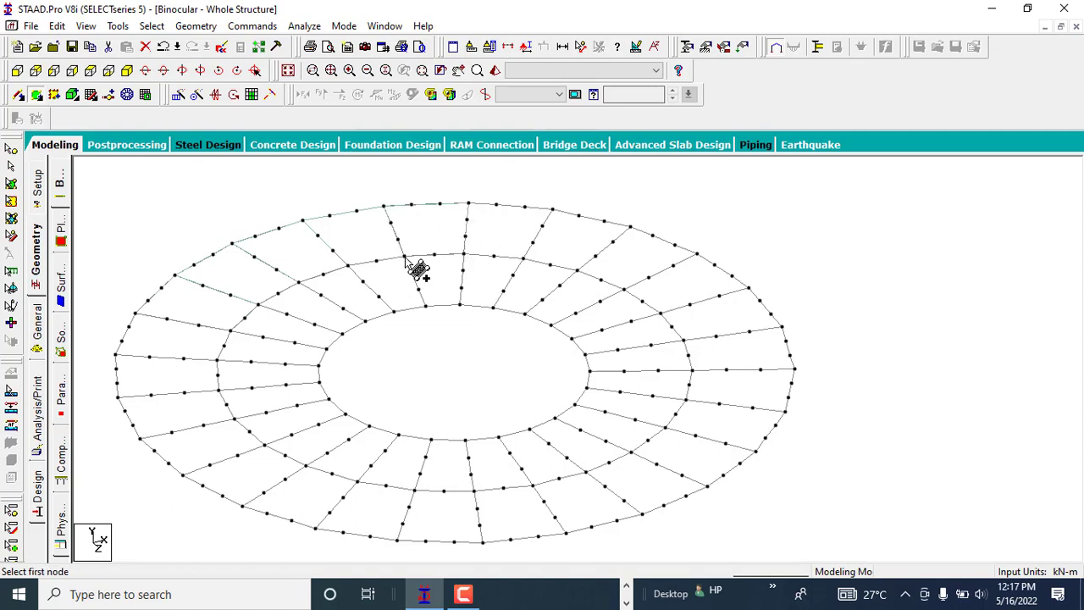
Step: Add a 4-noded plate in the outer bay just clockwise of the top-centre radial line, picking its four corner nodes
left_click(468, 204)
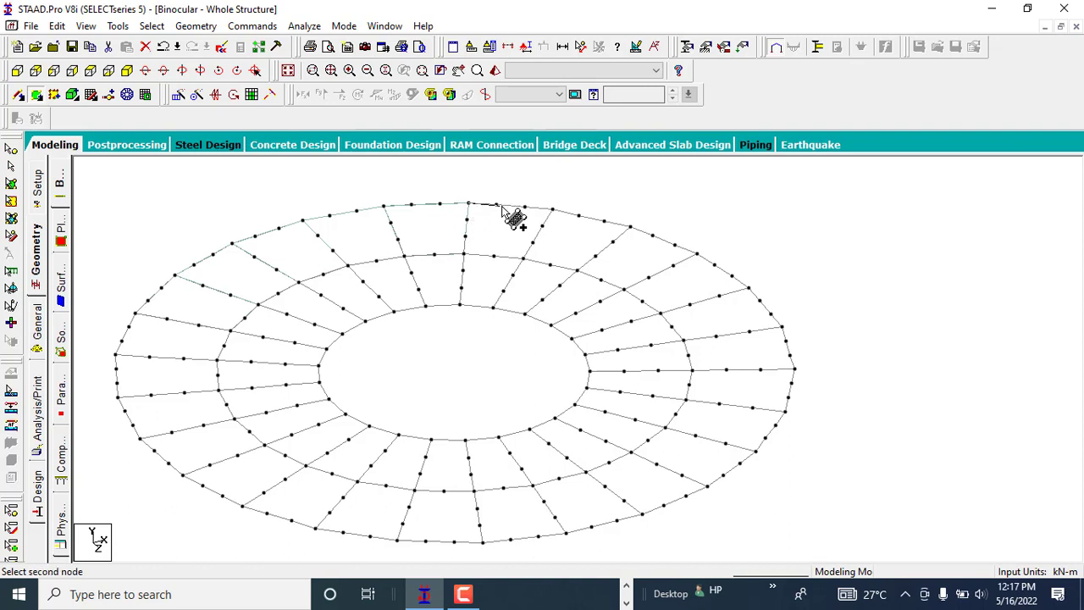
left_click(552, 209)
left_click(520, 263)
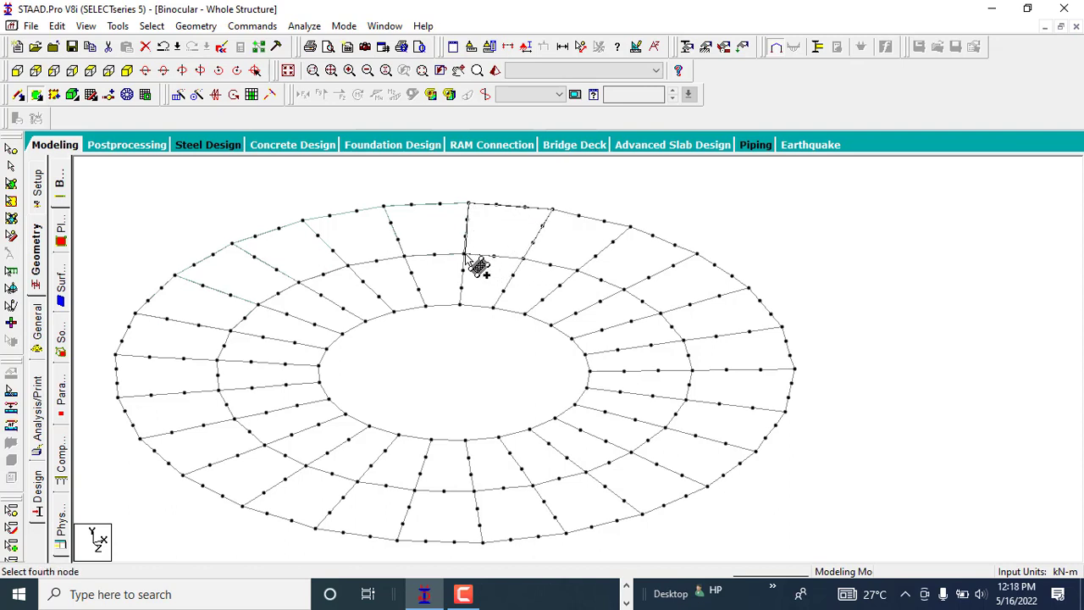
left_click(464, 254)
Step: Add a 4-noded plate in the far-left bay between the outer and middle rings using its four corner nodes
left_click(219, 363)
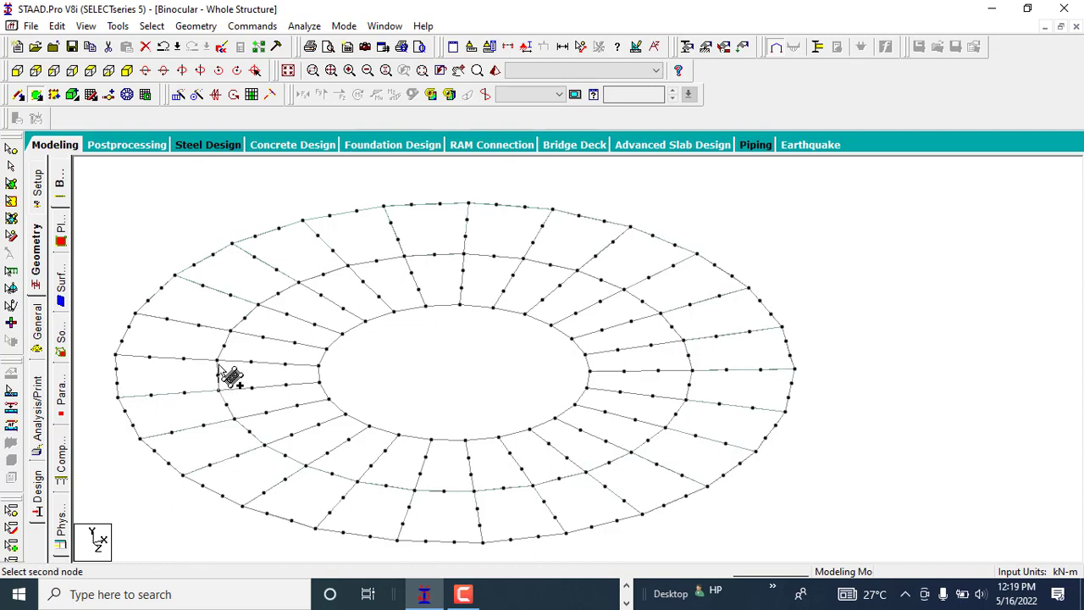
left_click(116, 356)
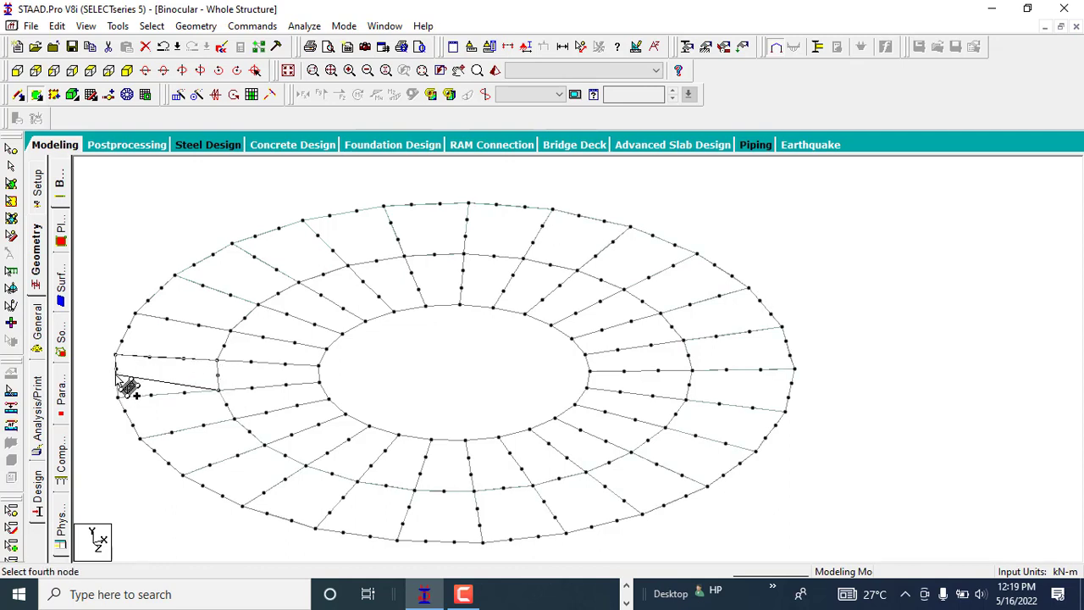
left_click(117, 395)
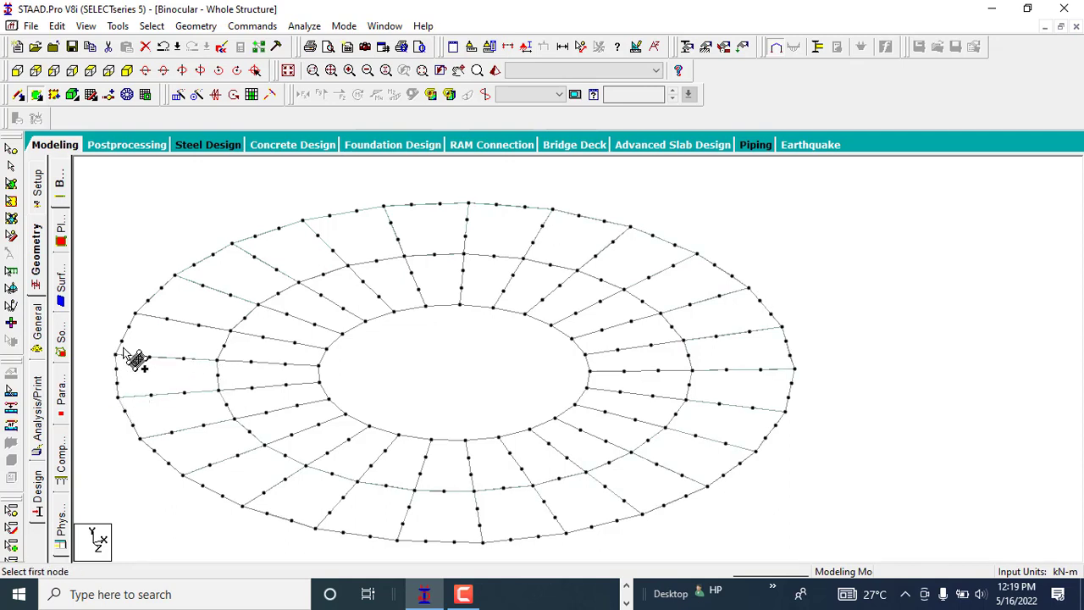
Step: Select all plates to check coverage, and add a 4-noded plate in the empty outer bay directly clockwise of the far-left bay
left_click(11, 183)
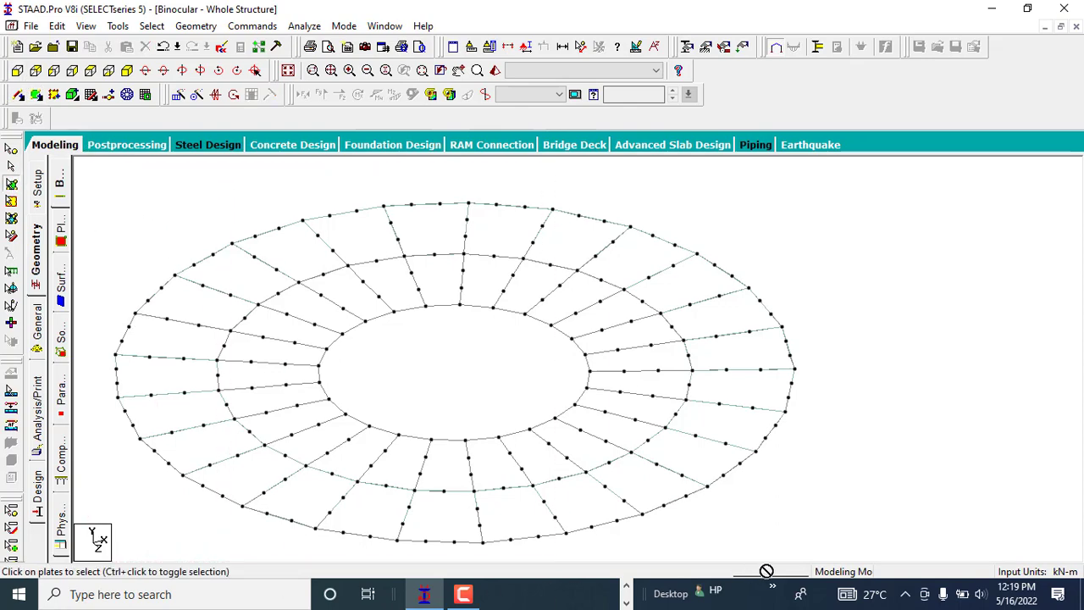
left_click_drag(84, 166, 872, 555)
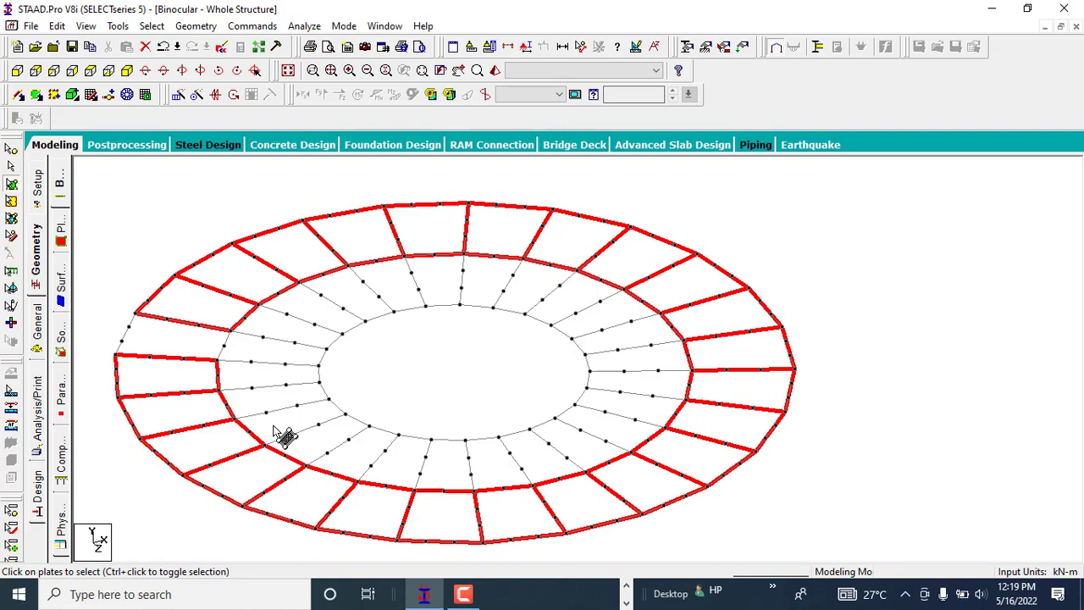
left_click(36, 94)
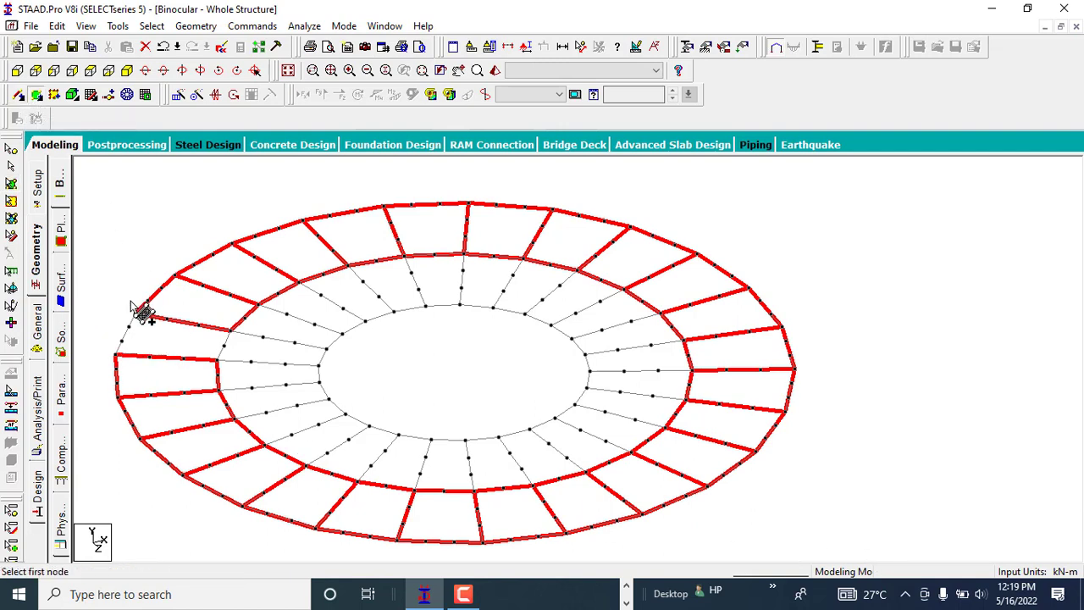
left_click(131, 322)
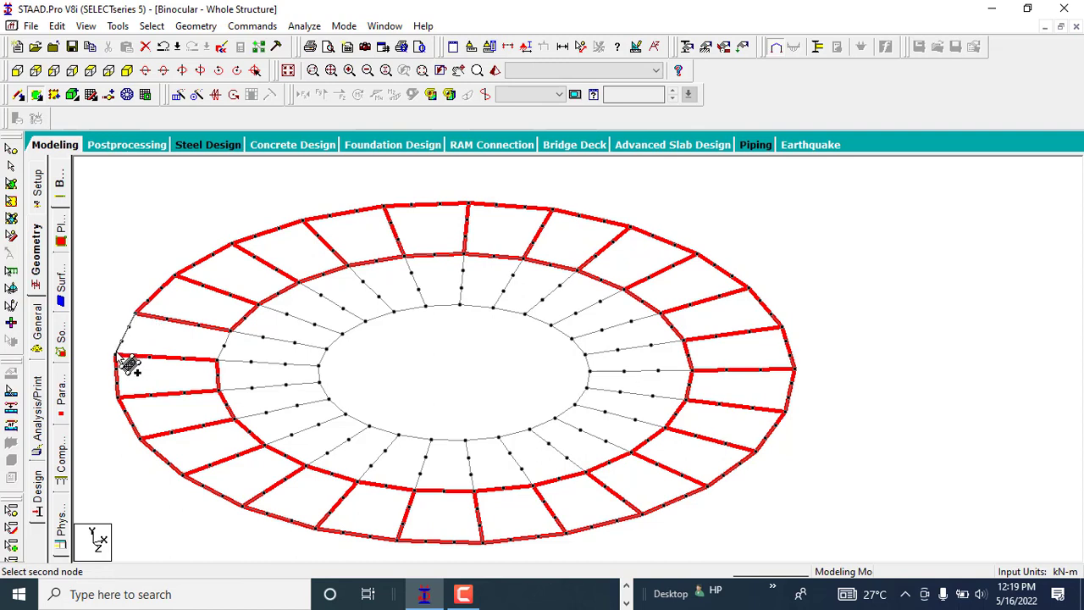
left_click(119, 357)
left_click(222, 363)
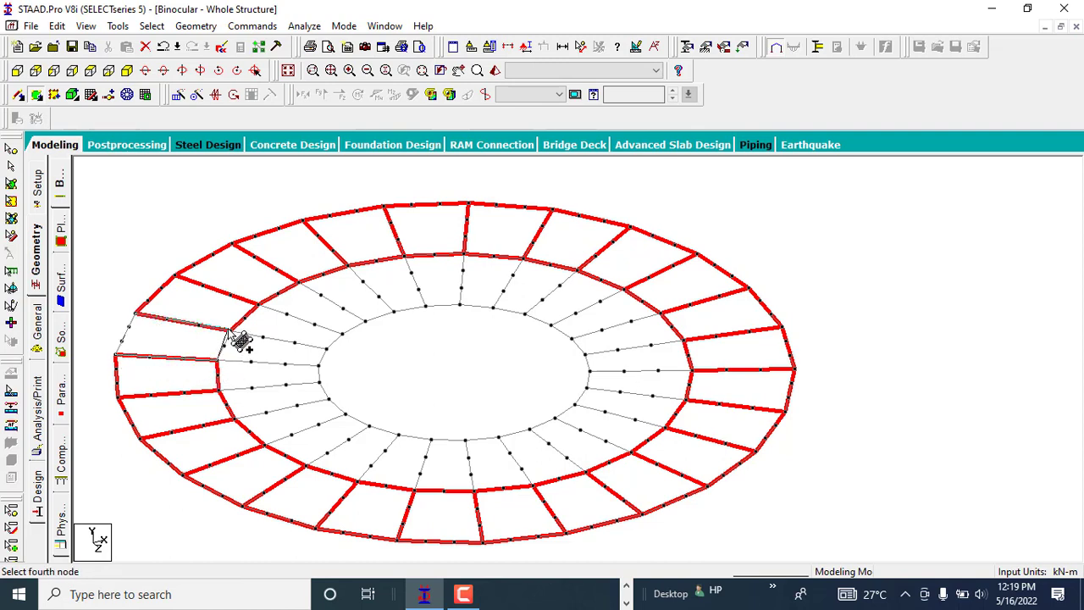
left_click(230, 330)
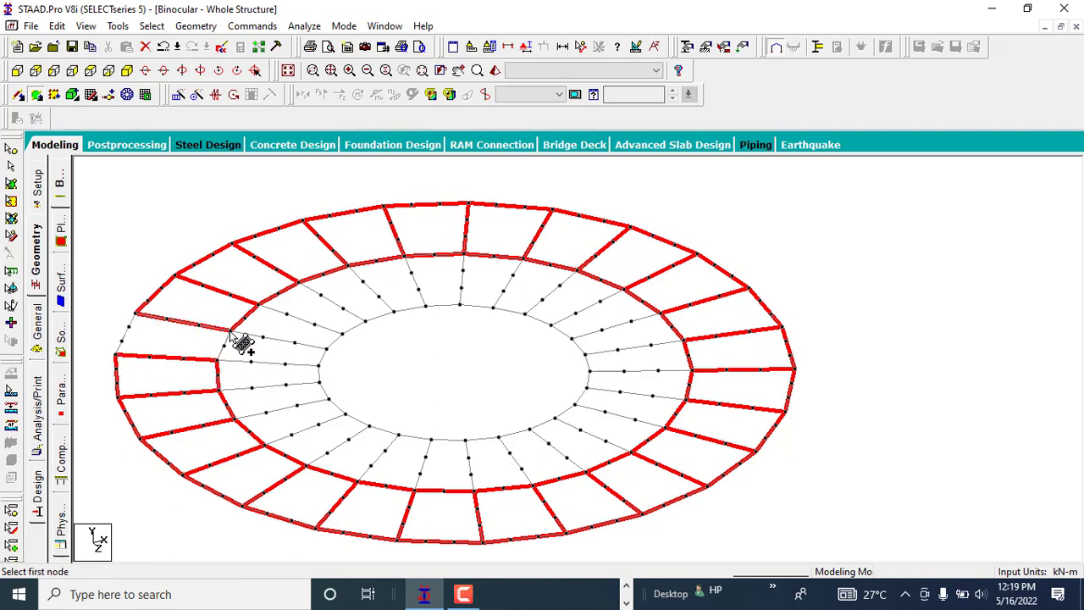
Step: Select all plates to check the coverage between the outer and middle rings, and clear the selection
left_click(12, 185)
left_click(107, 186)
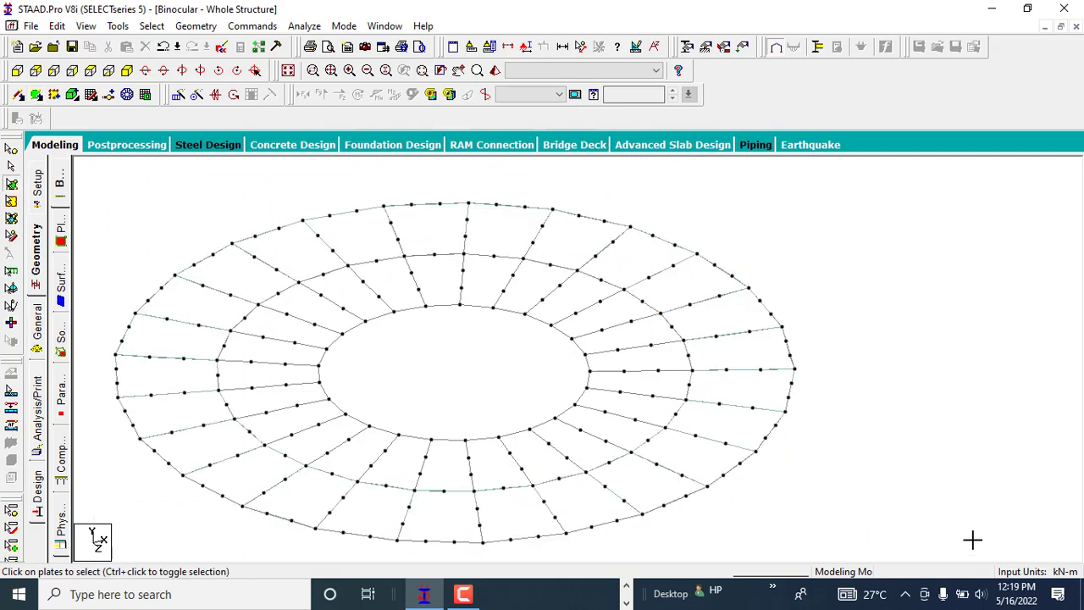
left_click_drag(972, 540, 973, 538)
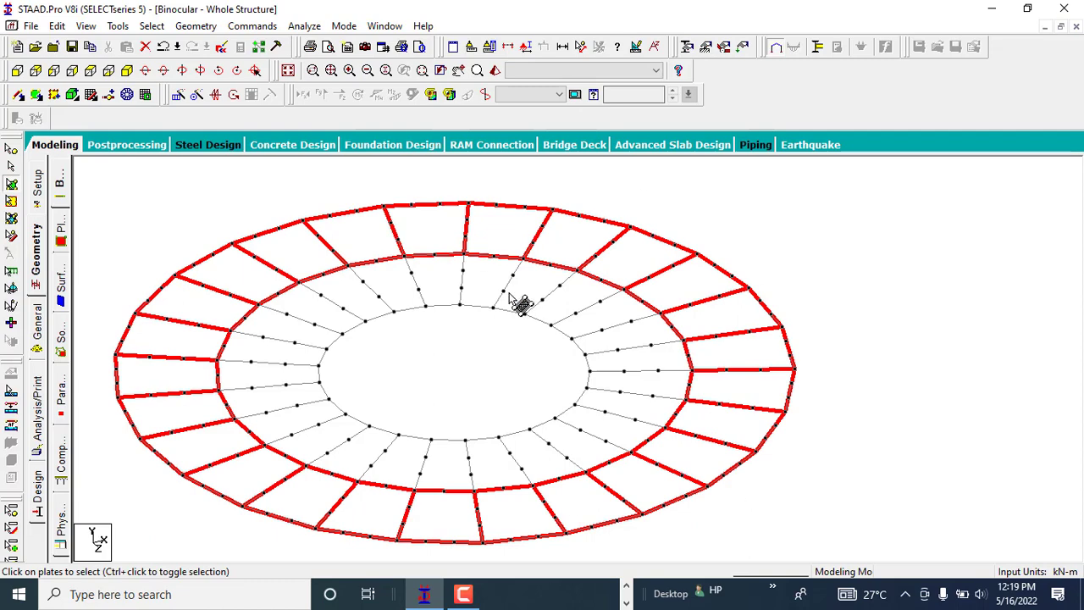
left_click(204, 186)
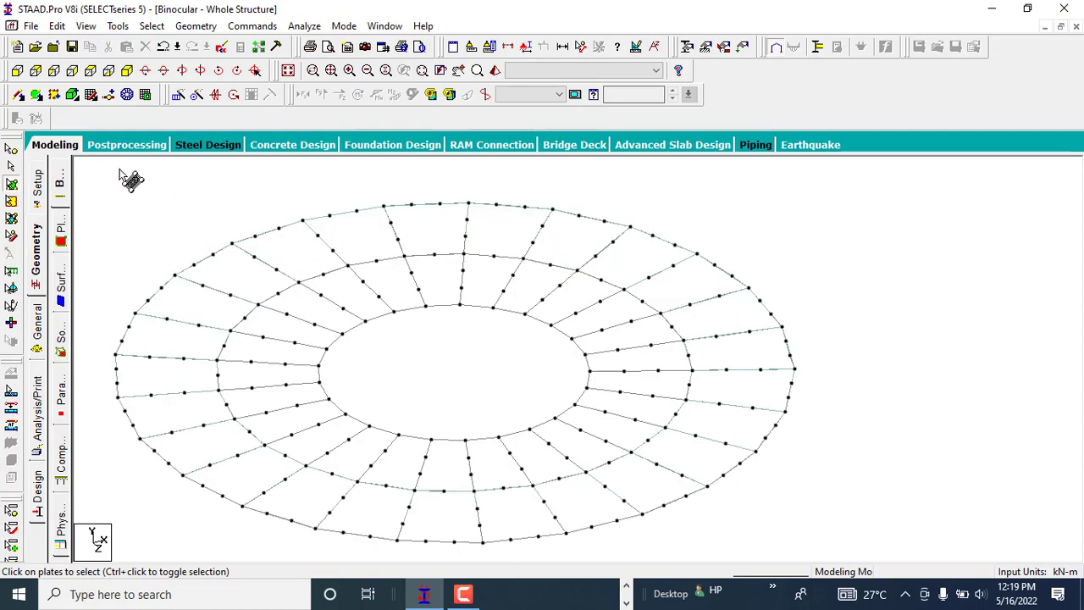
Step: Add 4-noded plates in two adjacent upper-left bays between the middle and inner rings, working clockwise and picking each bay's four corner nodes
left_click(36, 94)
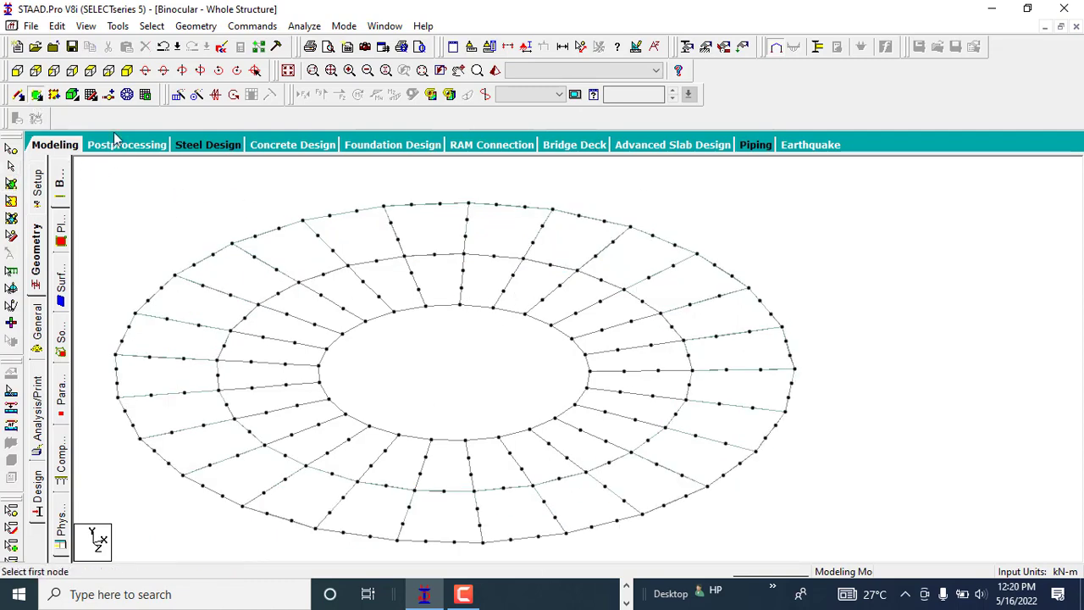
left_click(278, 293)
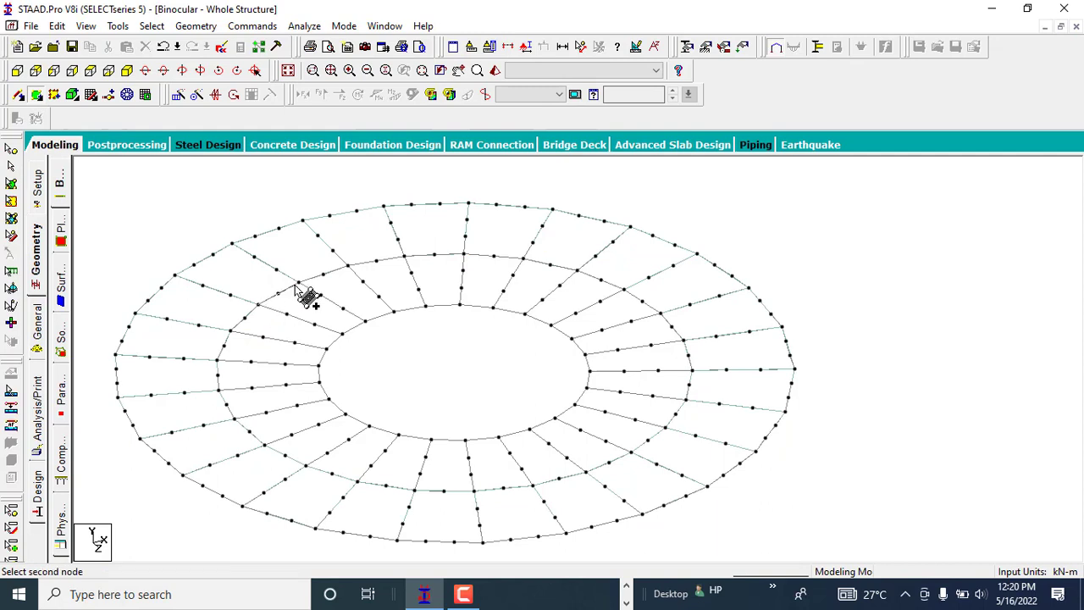
left_click(320, 295)
left_click(366, 321)
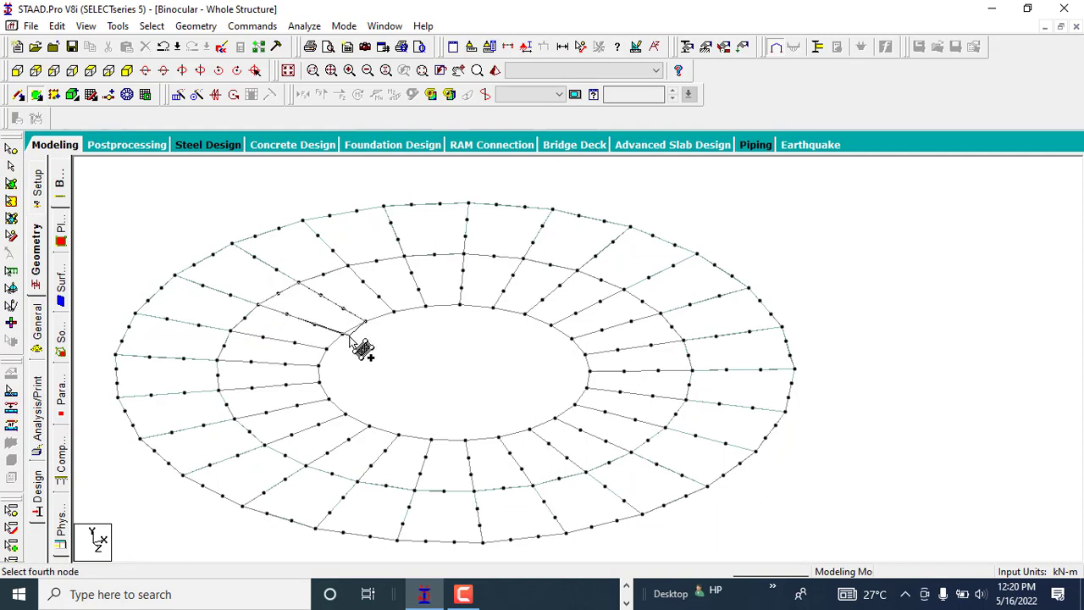
left_click(343, 335)
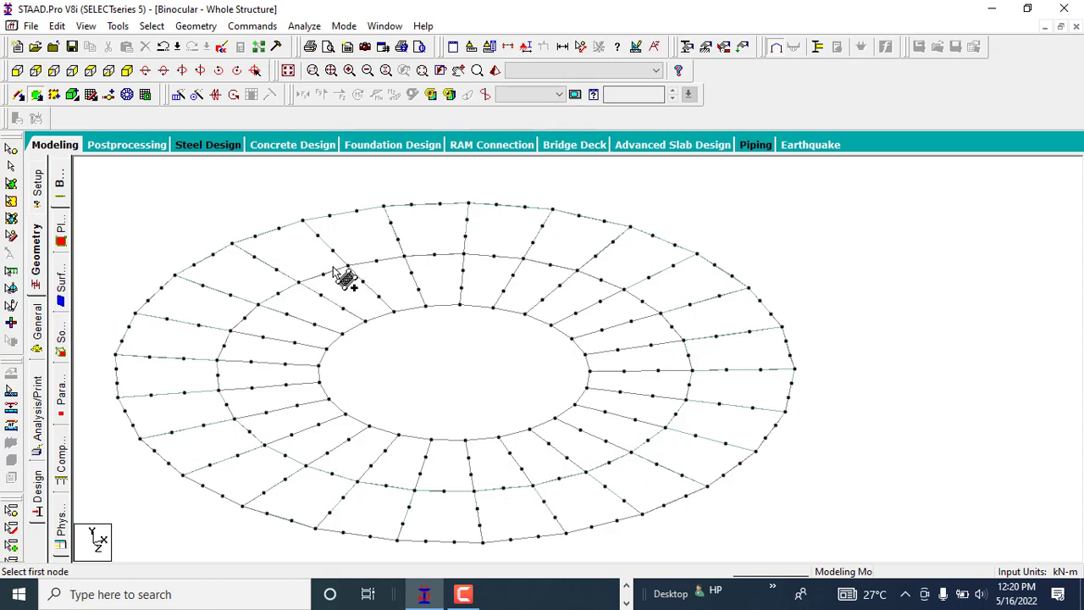
left_click(299, 283)
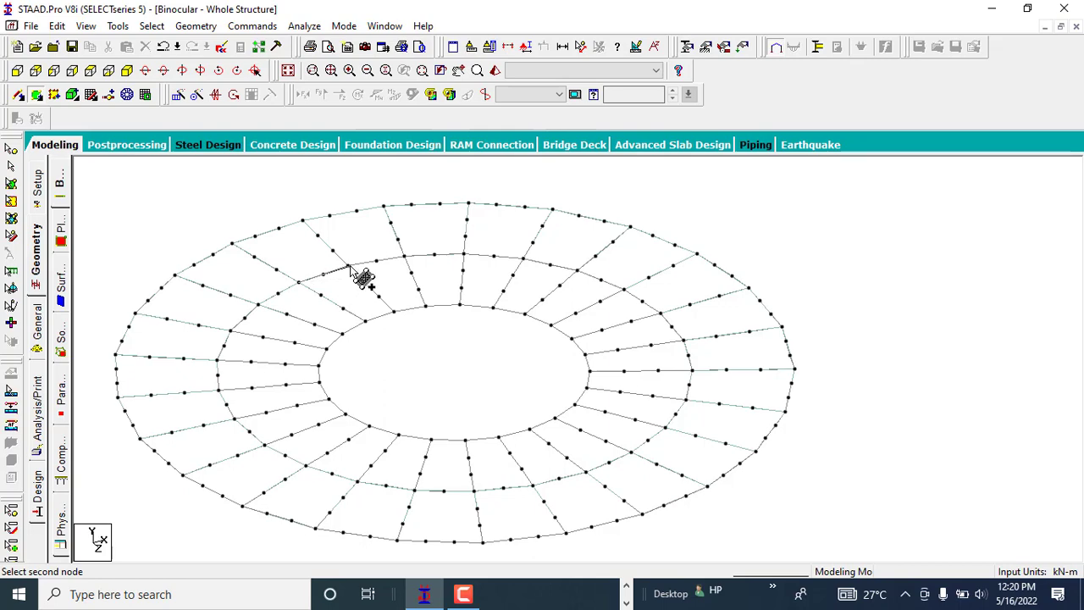
left_click(347, 267)
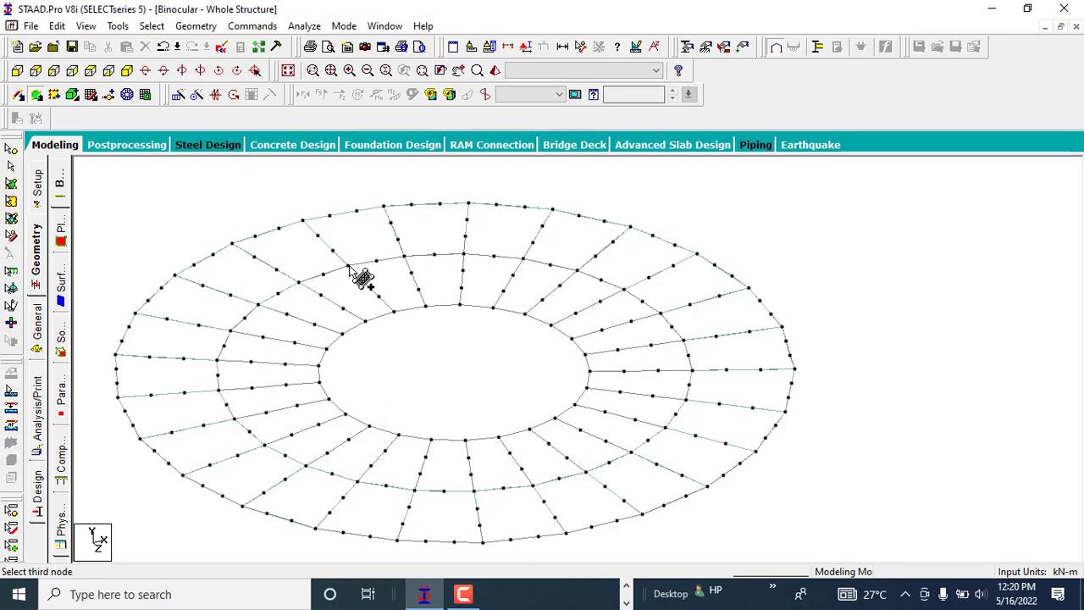
left_click(394, 312)
left_click(365, 320)
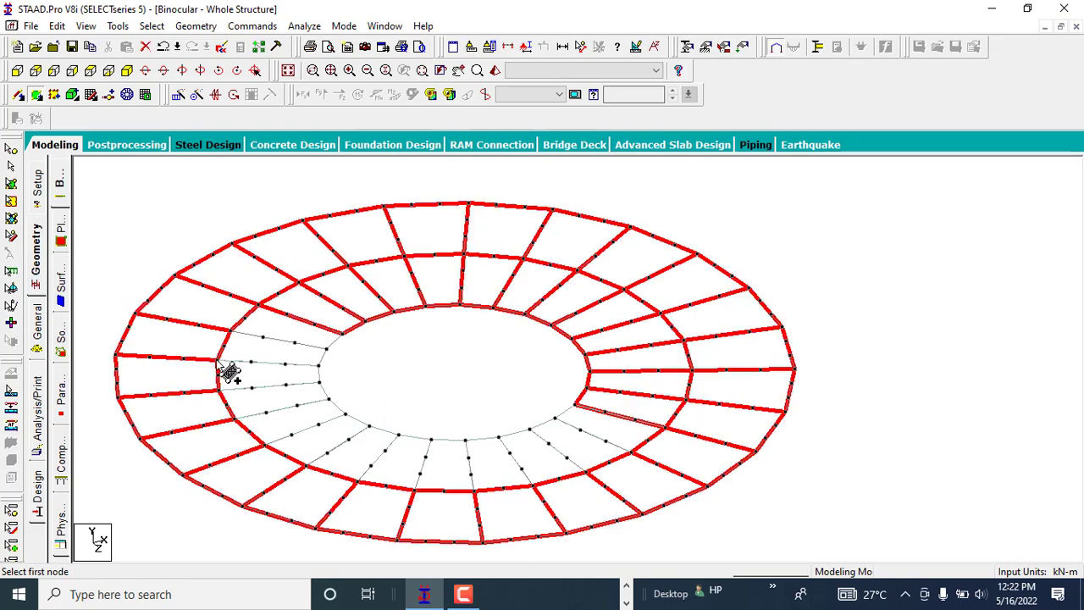
Step: Add 4-noded plates in the last two left-hand bays between the middle and inner rings, closing the gap to the first inner plate
left_click(225, 367)
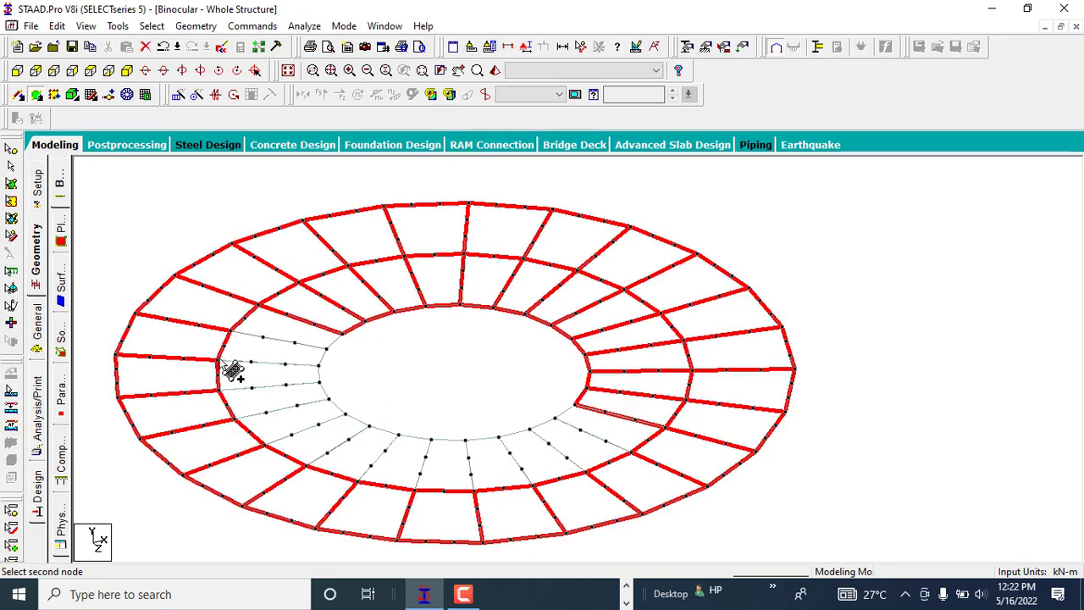
left_click(242, 341)
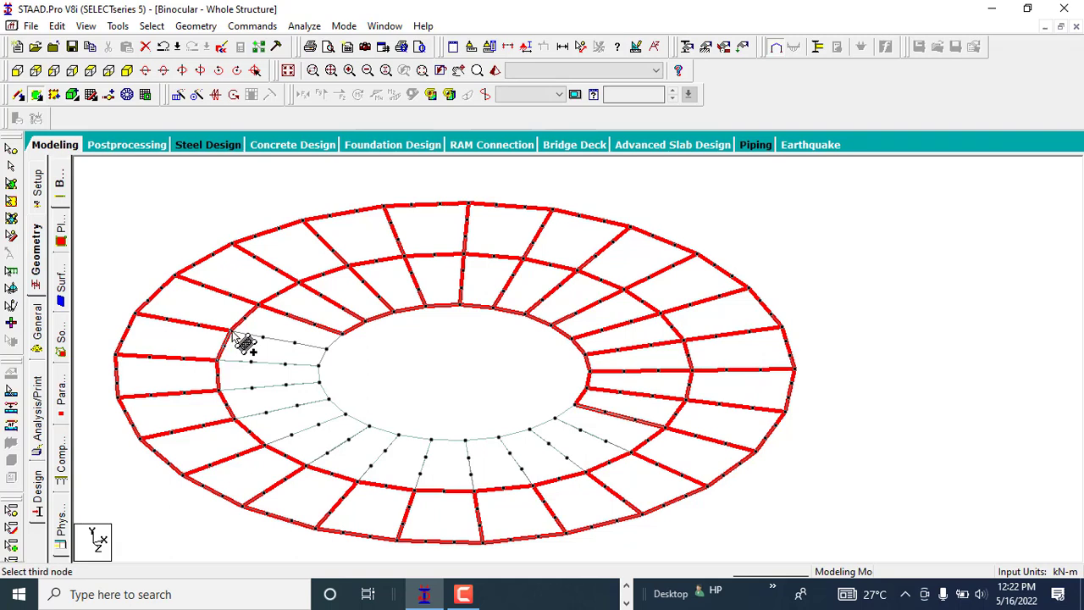
left_click(326, 349)
left_click(319, 366)
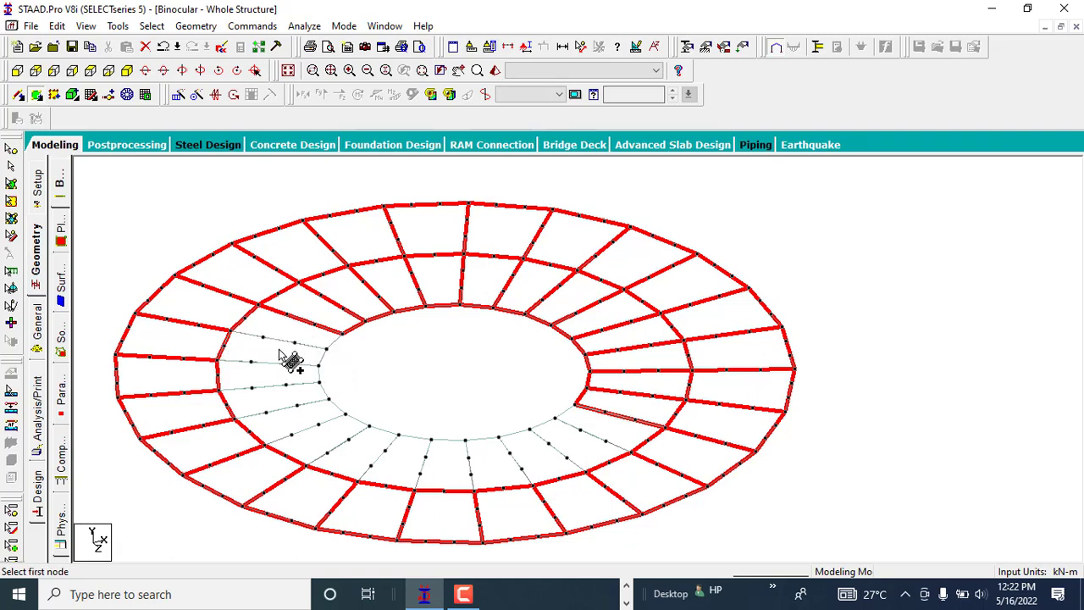
left_click(231, 329)
left_click(259, 304)
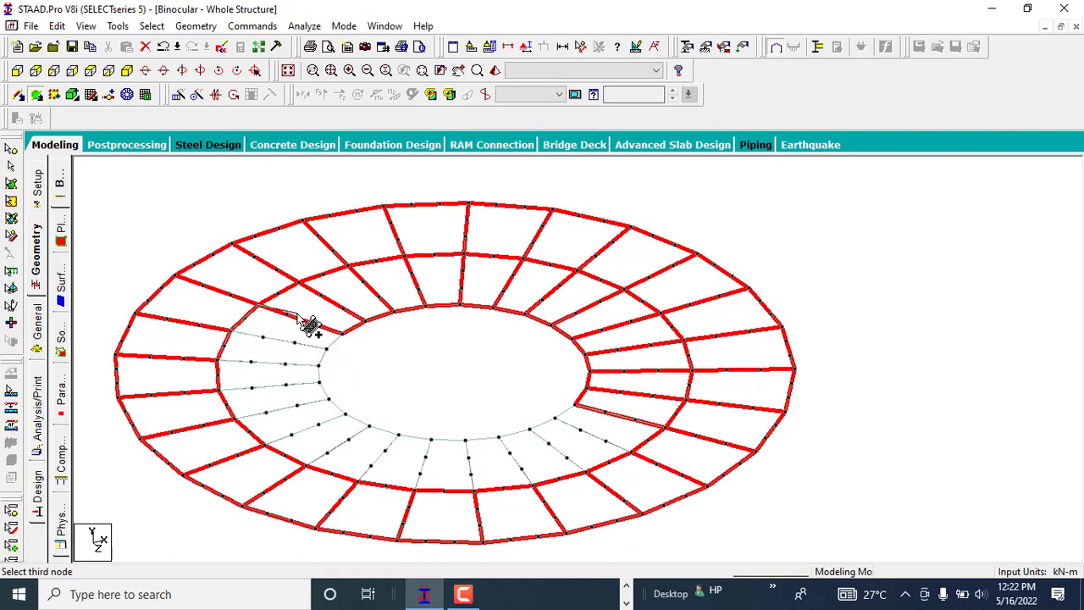
left_click(342, 333)
left_click(328, 351)
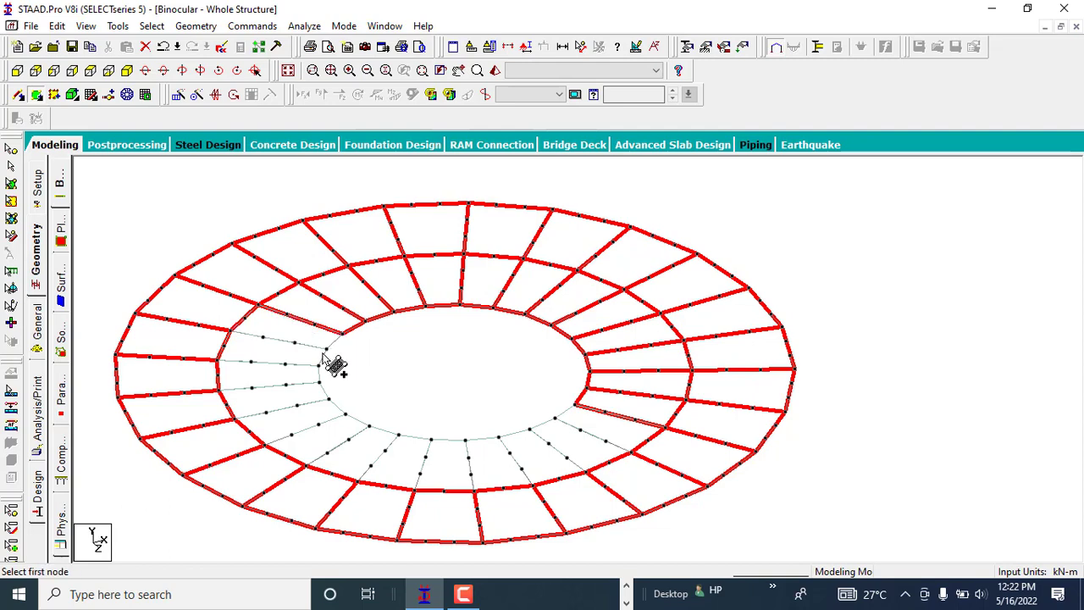
Step: Select all plates to check that every bay across the three rings is covered, and clear the selection
left_click(11, 201)
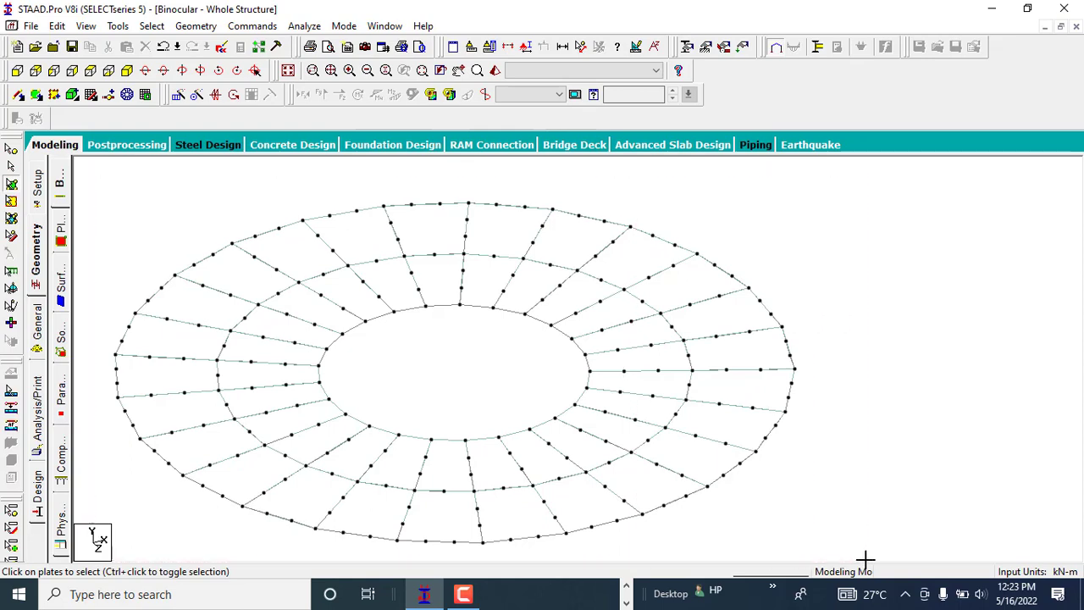
key("ctrl+a")
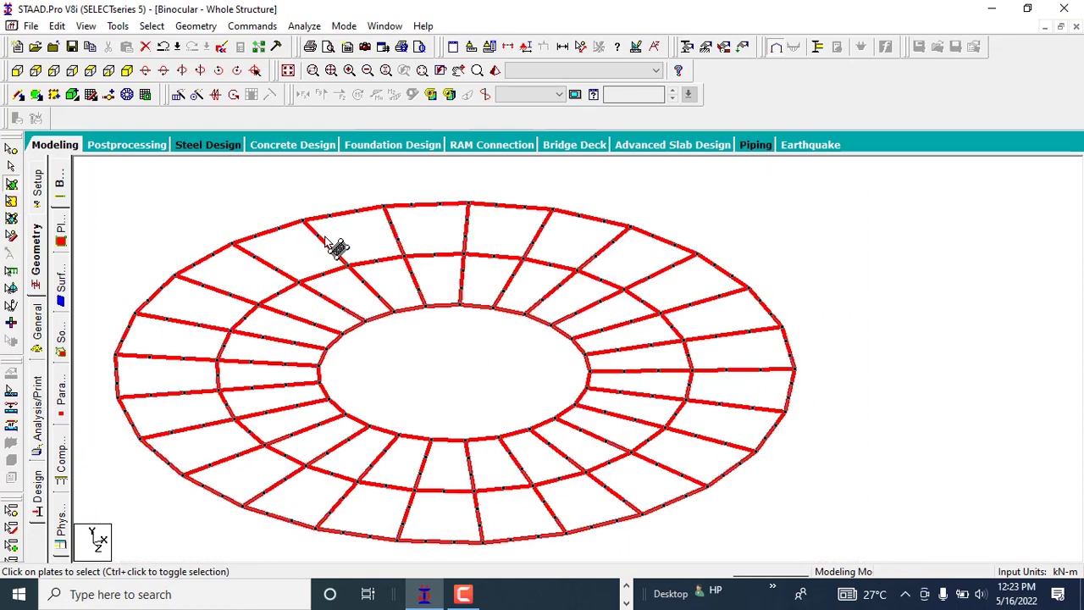
left_click(191, 211)
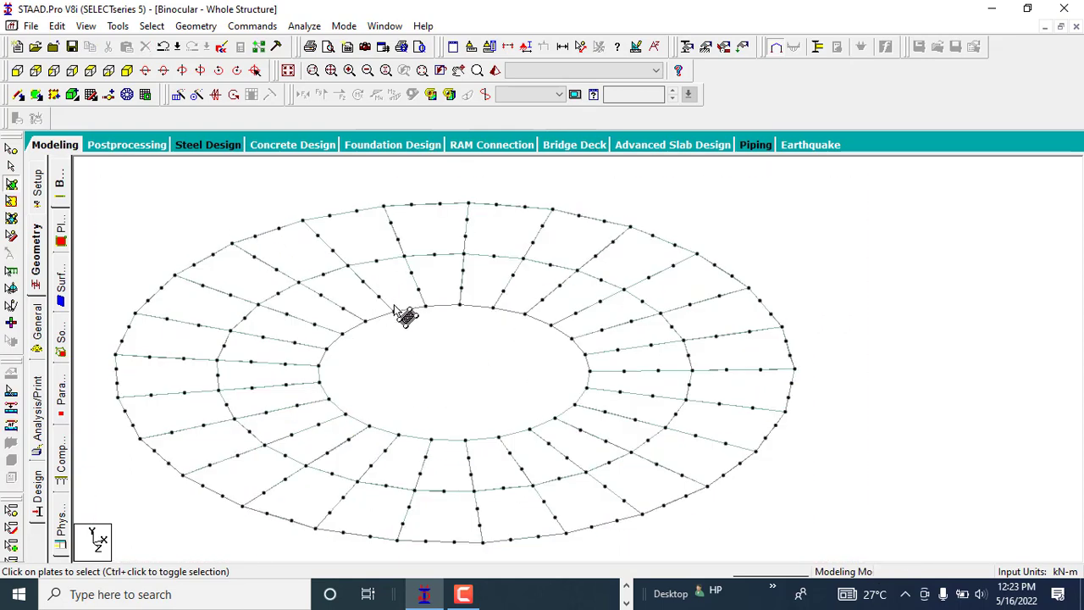
Step: Switch to the BINOCULAR6.PNG image in Photos and examine the ring floors and the link between the two towers
scroll(325, 269, "down", 1)
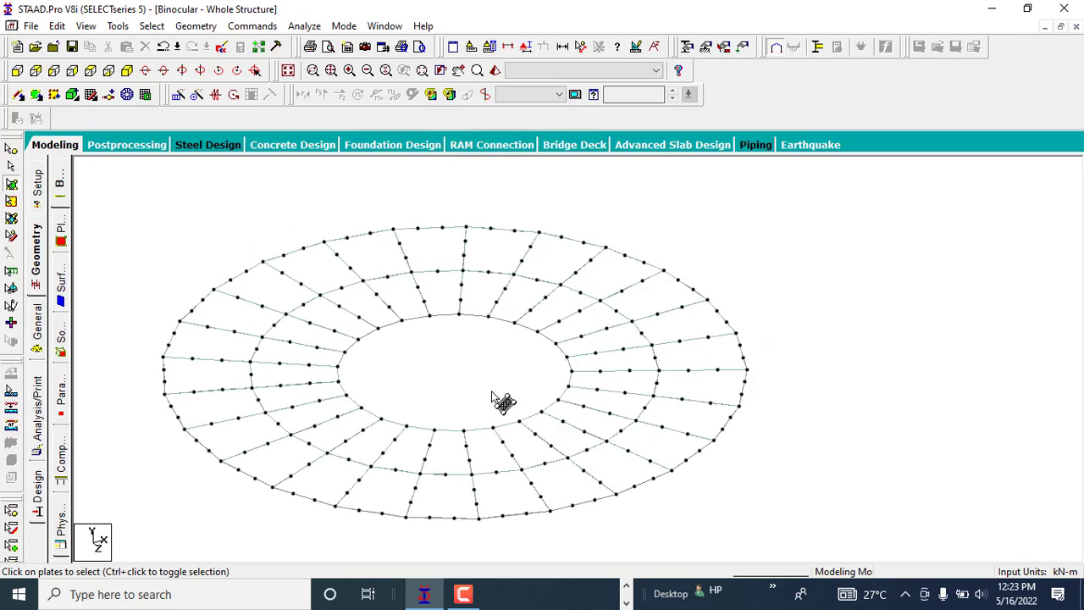
middle_click_drag(765, 365, 709, 355)
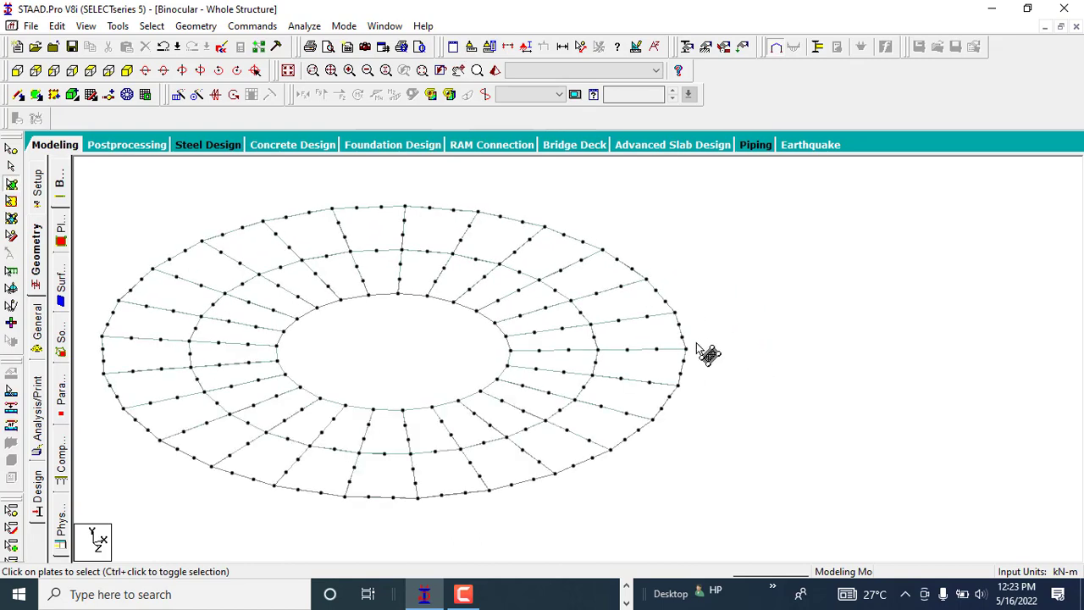
left_click(626, 603)
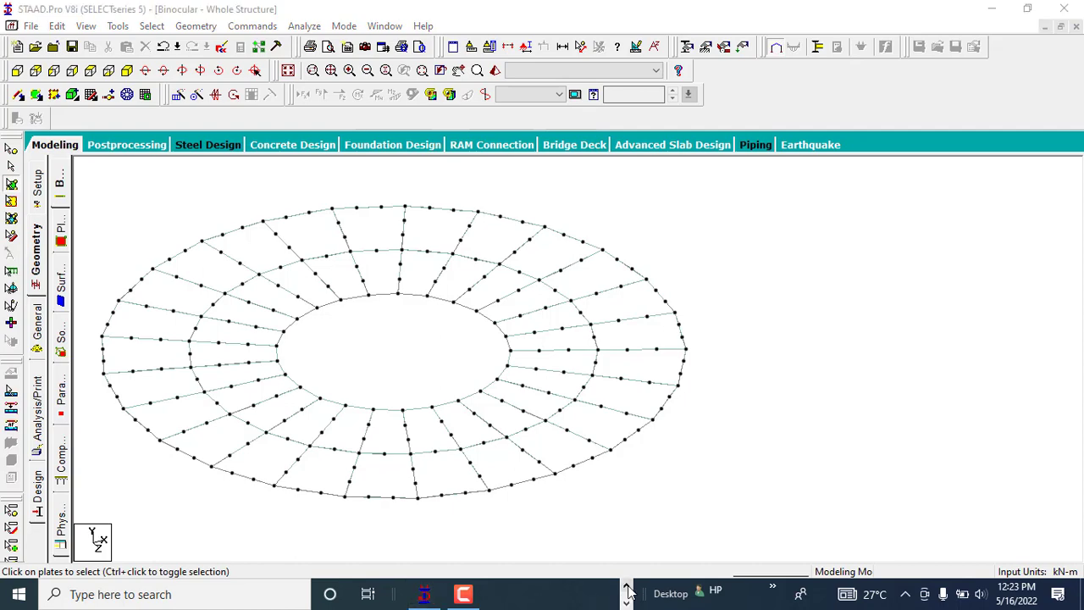
left_click(627, 587)
mouse_move(572, 594)
left_click(557, 496)
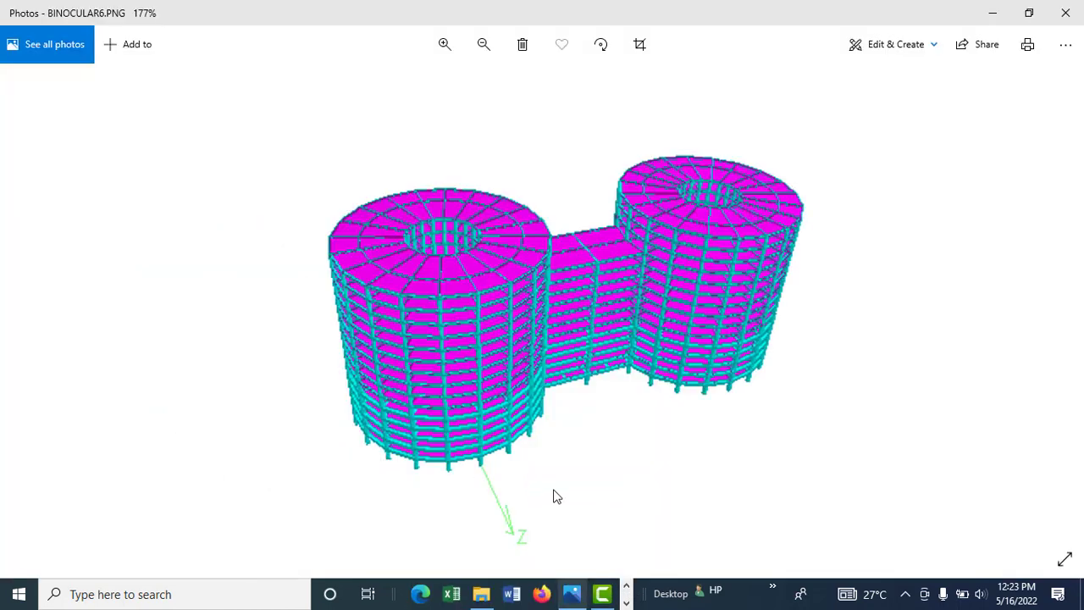
scroll(481, 211, "up", 5)
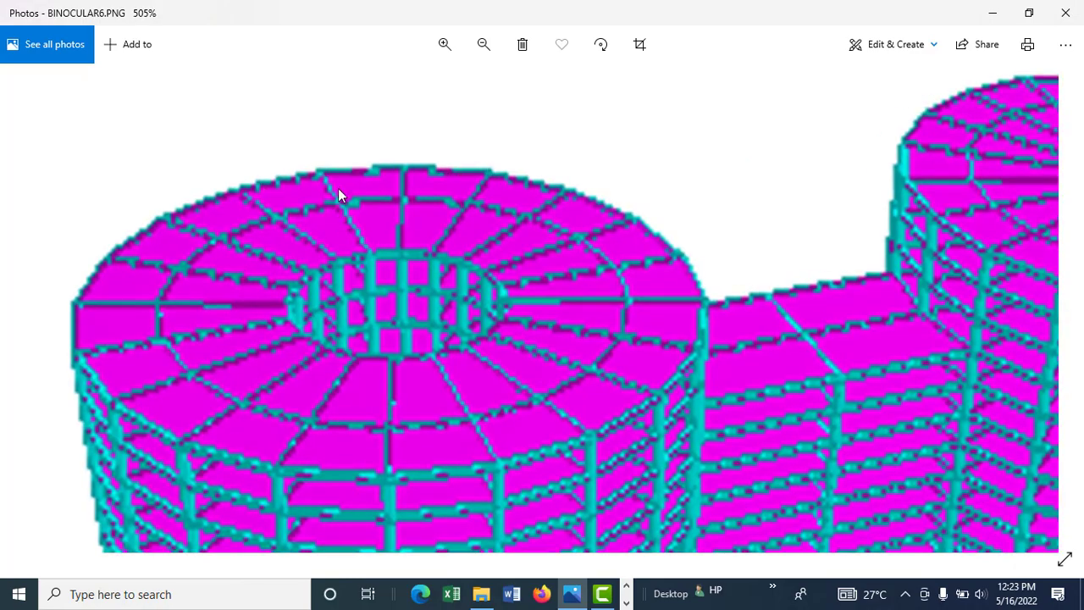
scroll(261, 179, "down", 4)
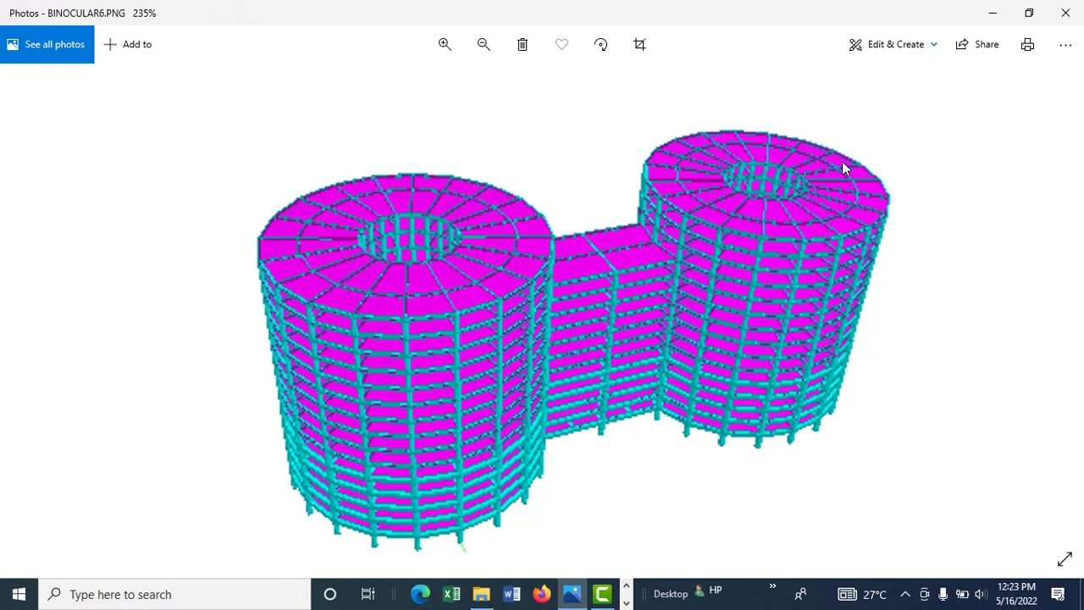
Step: Examine the ring floors and the link between the two towers in the reference image, and switch back to STAAD.Pro
scroll(638, 189, "up", 2)
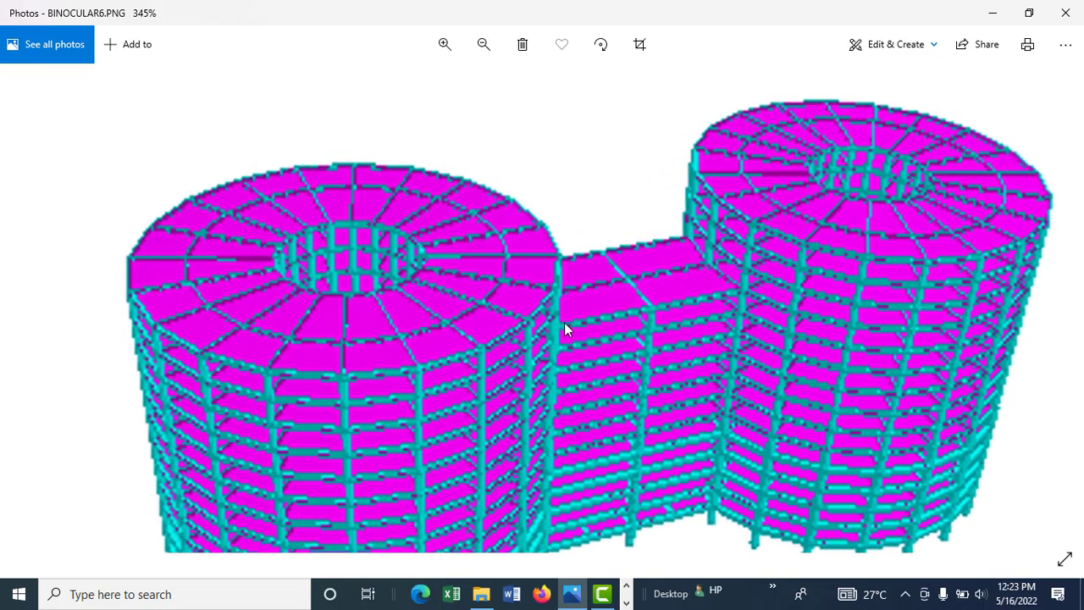
scroll(578, 331, "down", 1)
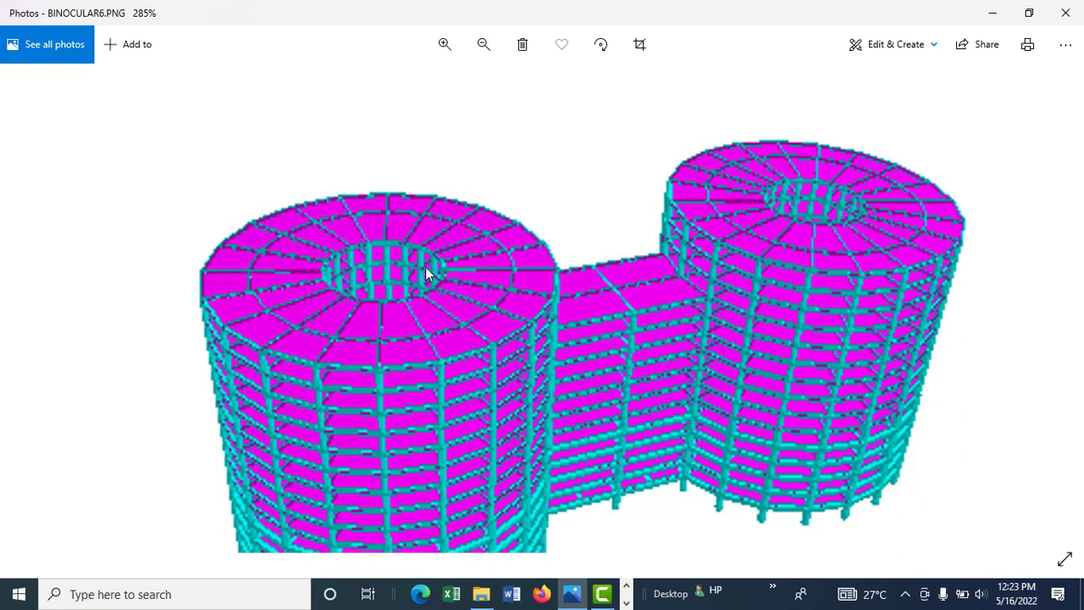
left_click(626, 603)
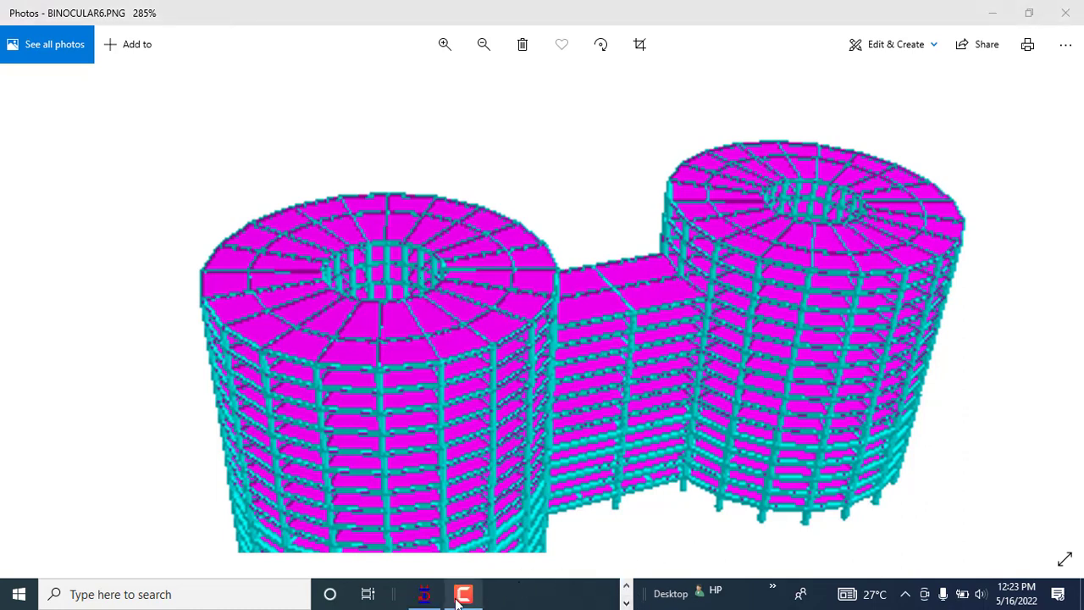
left_click(425, 600)
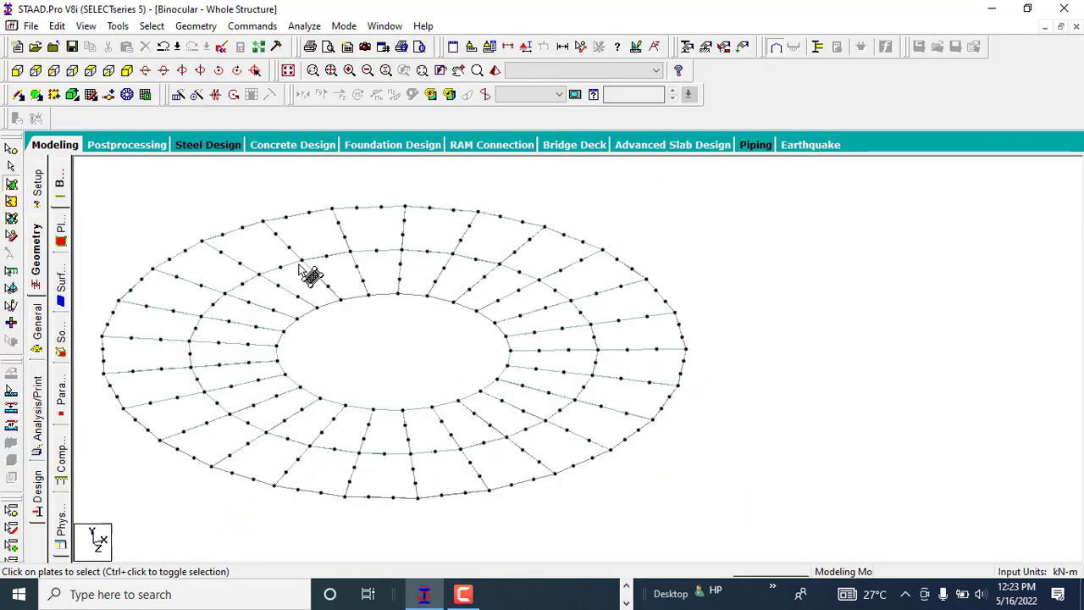
Step: Select all beams of the ring floor and mirror them as a copy about the Y-Z plane at X = 75 m
middle_click_drag(310, 271, 279, 279)
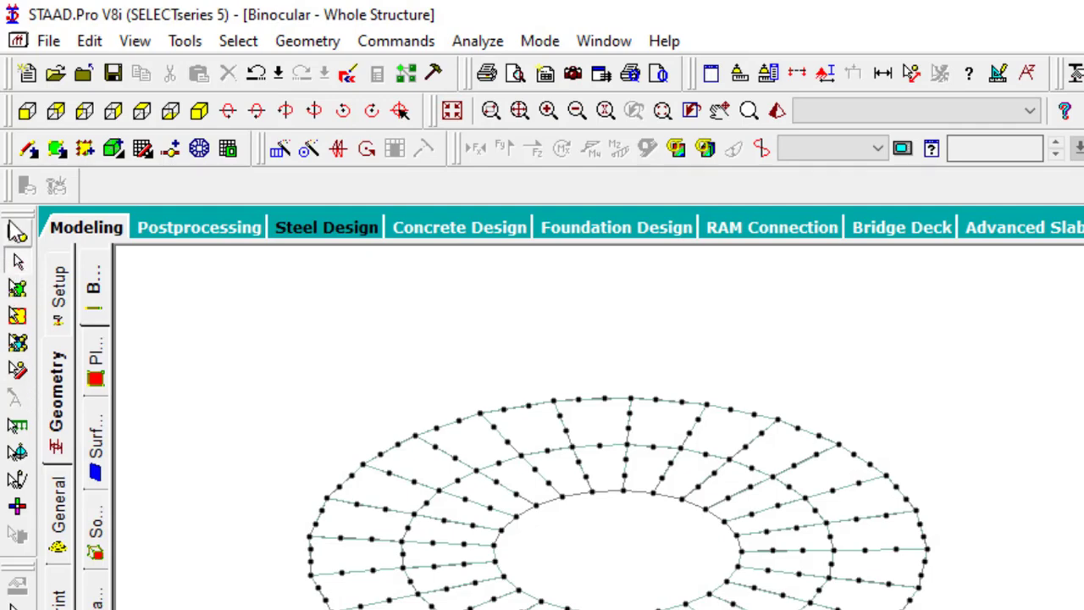
left_click(20, 237)
left_click(18, 258)
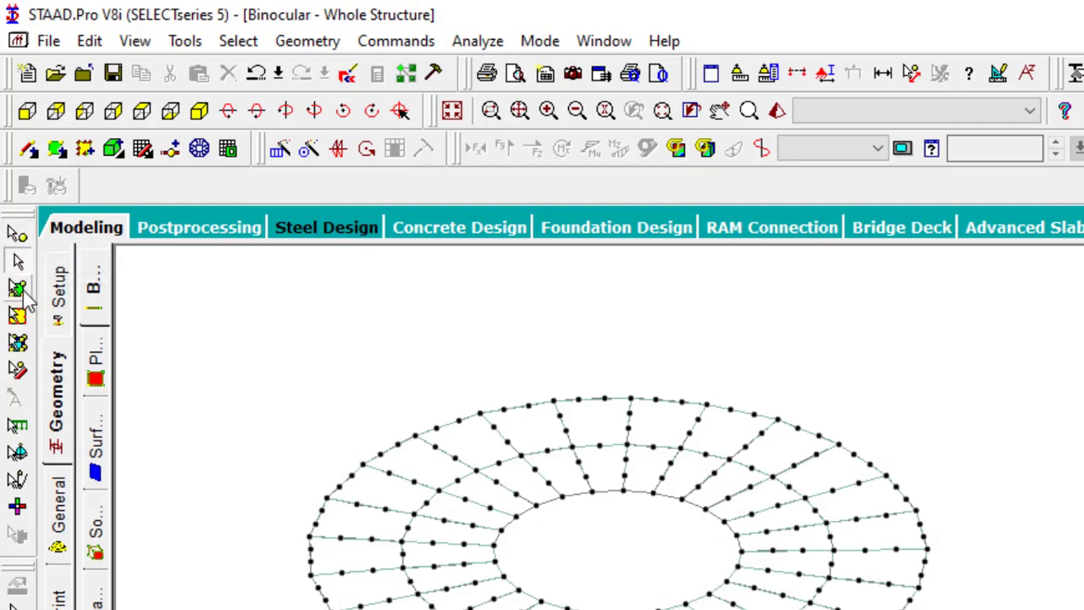
left_click(24, 291)
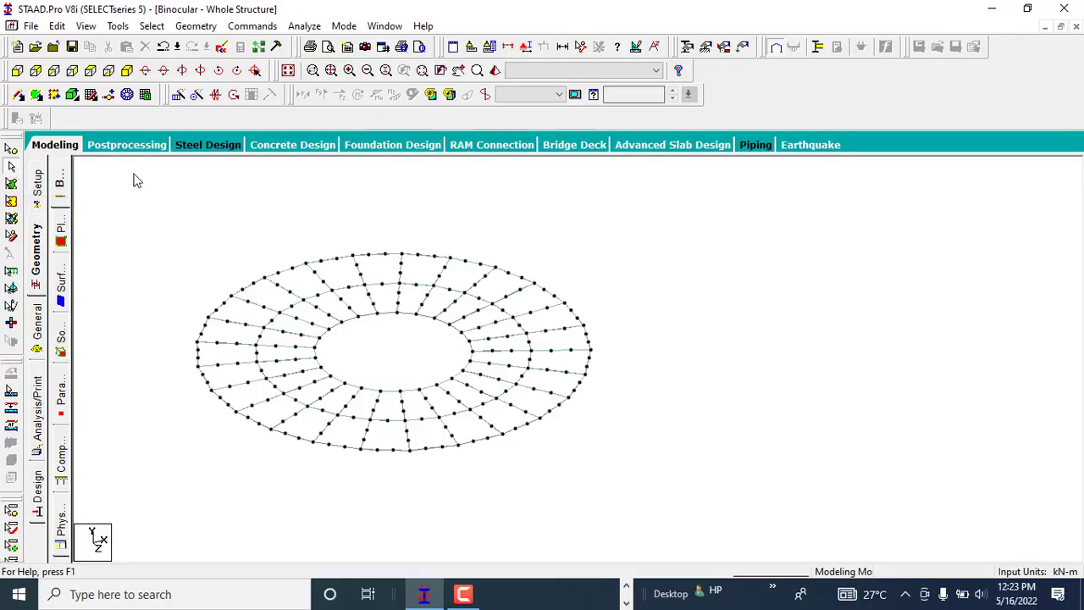
left_click_drag(133, 180, 623, 482)
scroll(227, 242, "up", 3)
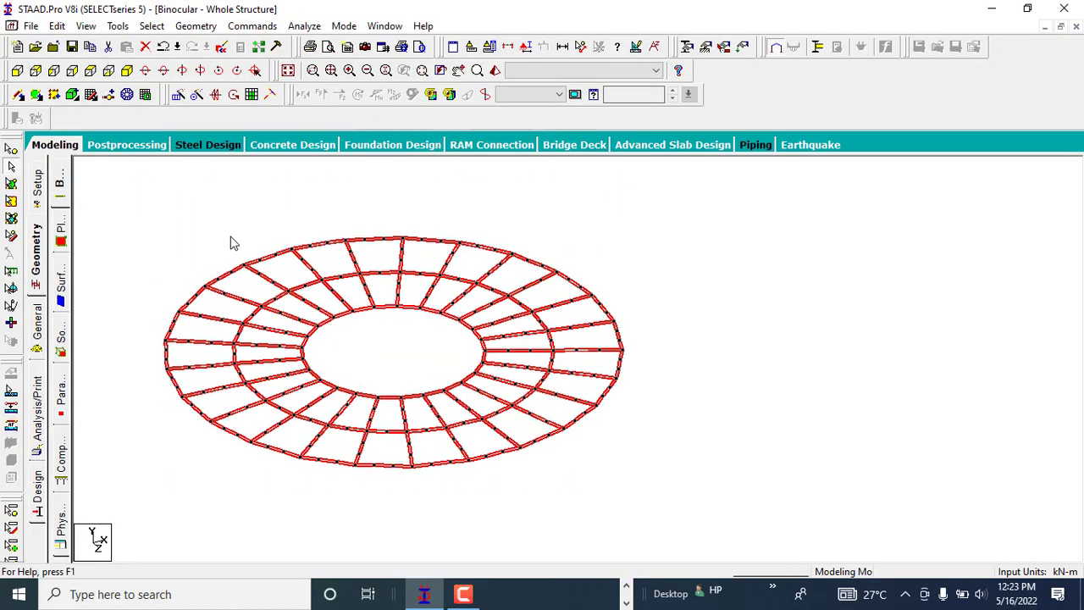
middle_click_drag(275, 250, 284, 277)
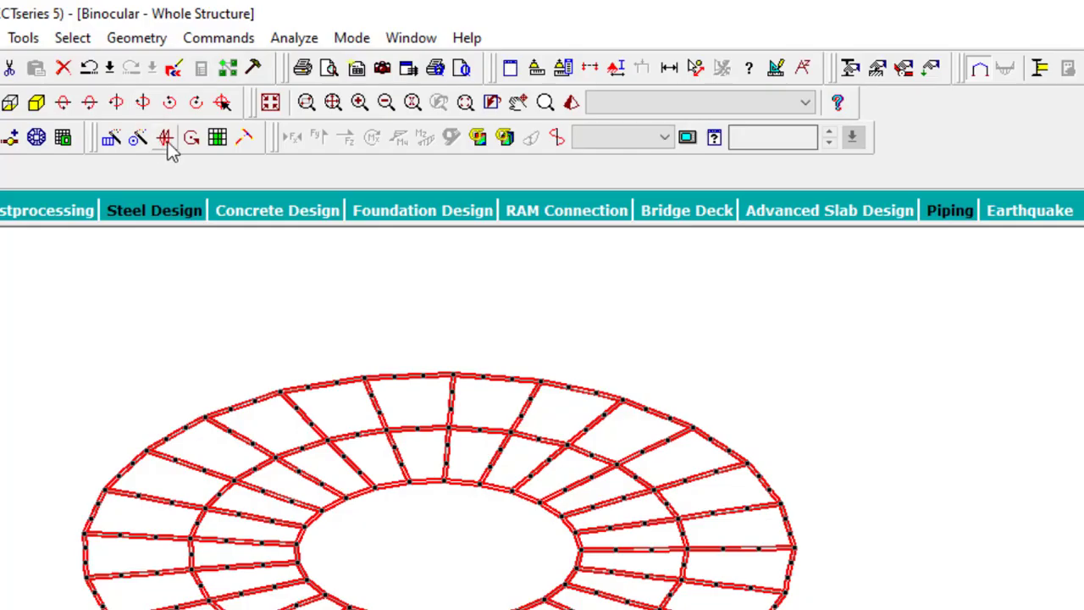
left_click(166, 138)
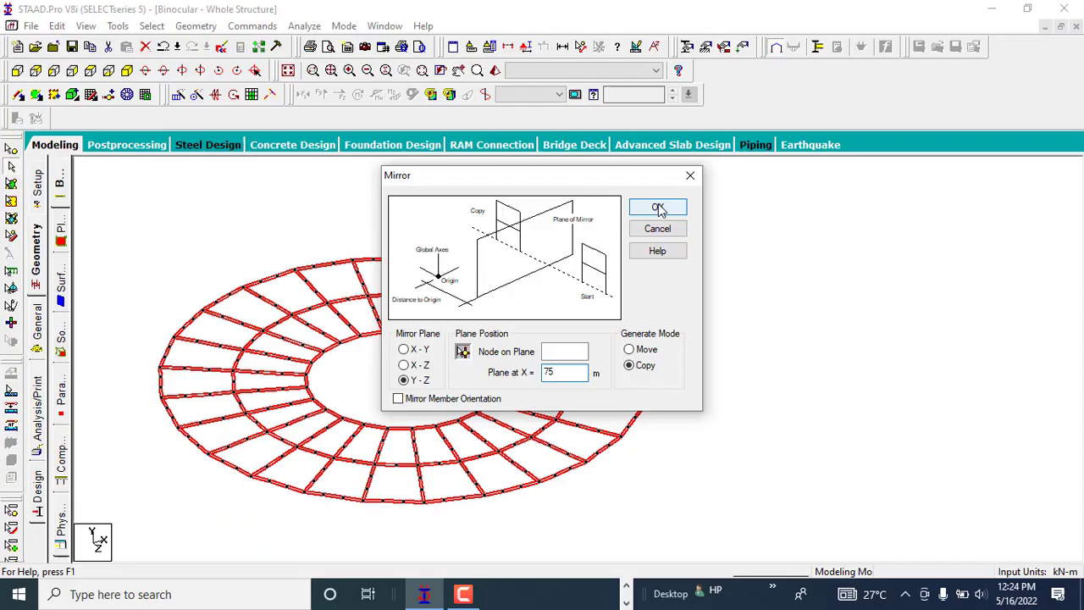
left_click(808, 301)
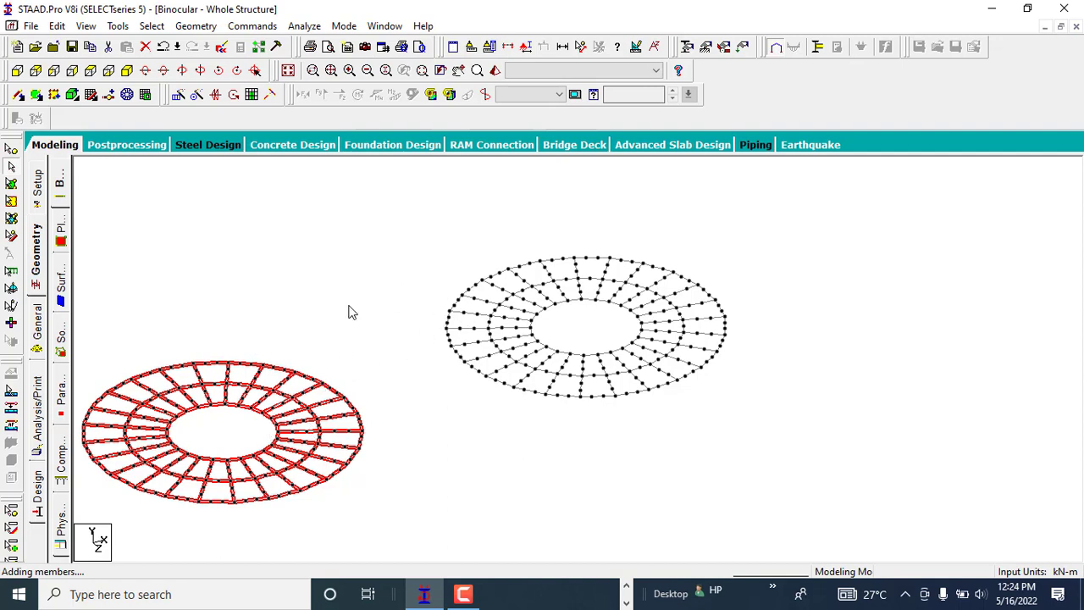
left_click(401, 262)
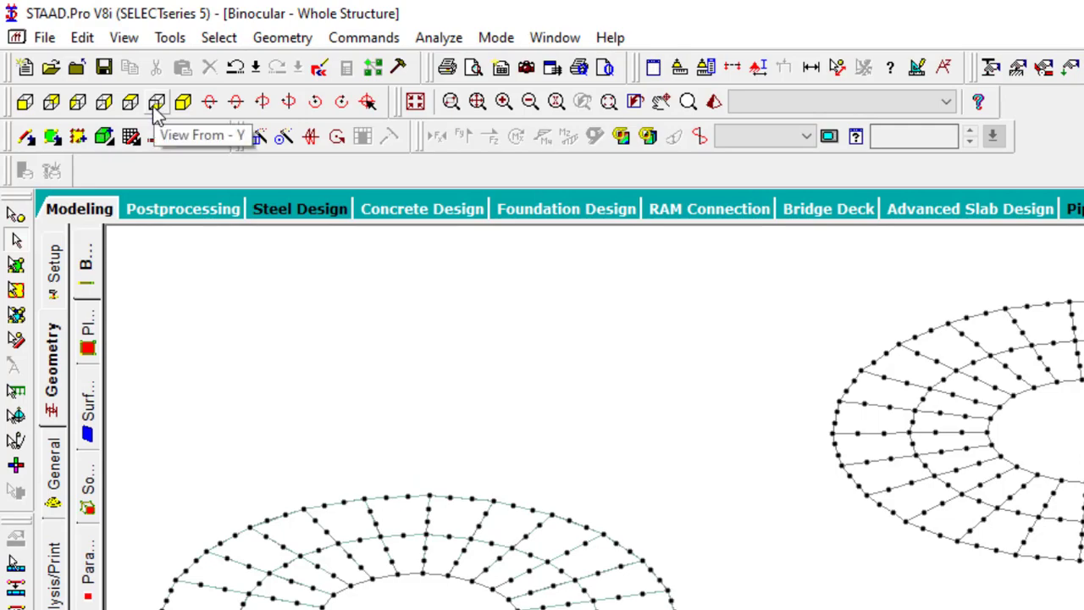
Step: In plan view, add three parallel beams linking the facing outer-ring nodes of the two circular floors
left_click(130, 102)
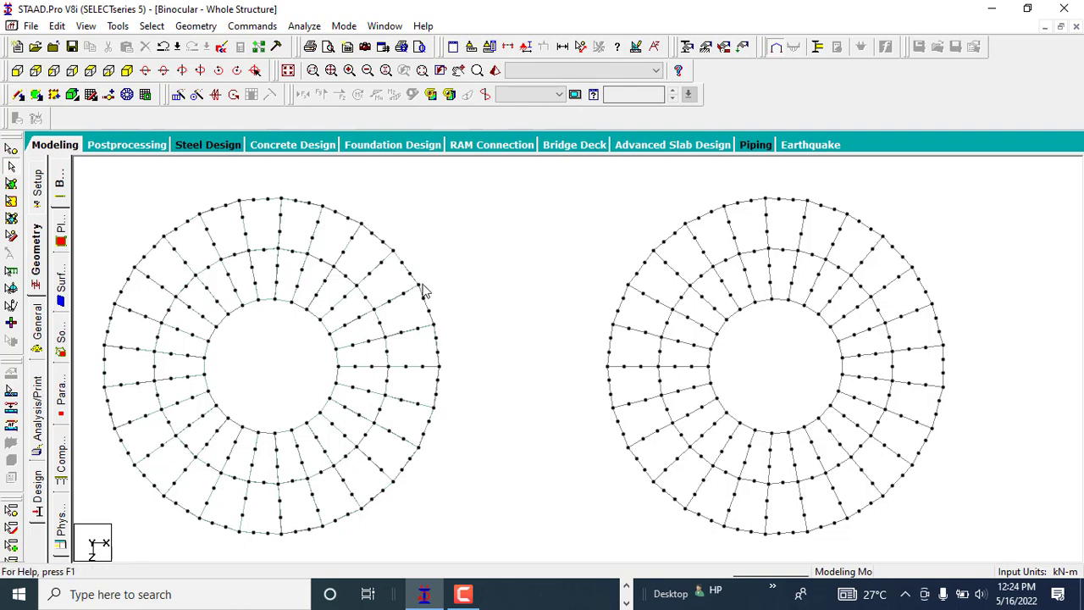
left_click(433, 325)
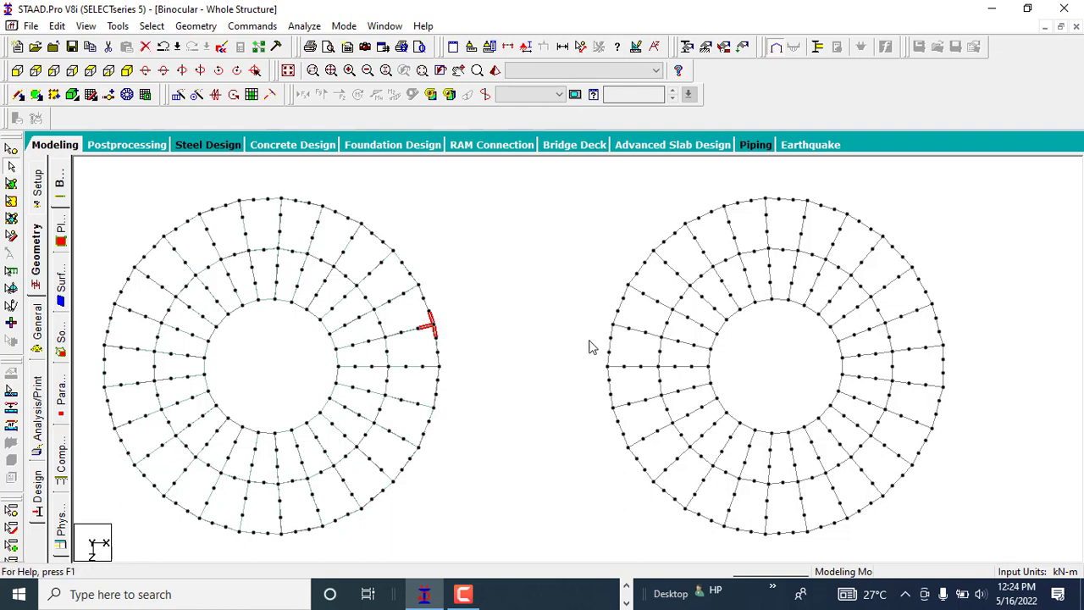
left_click(18, 95)
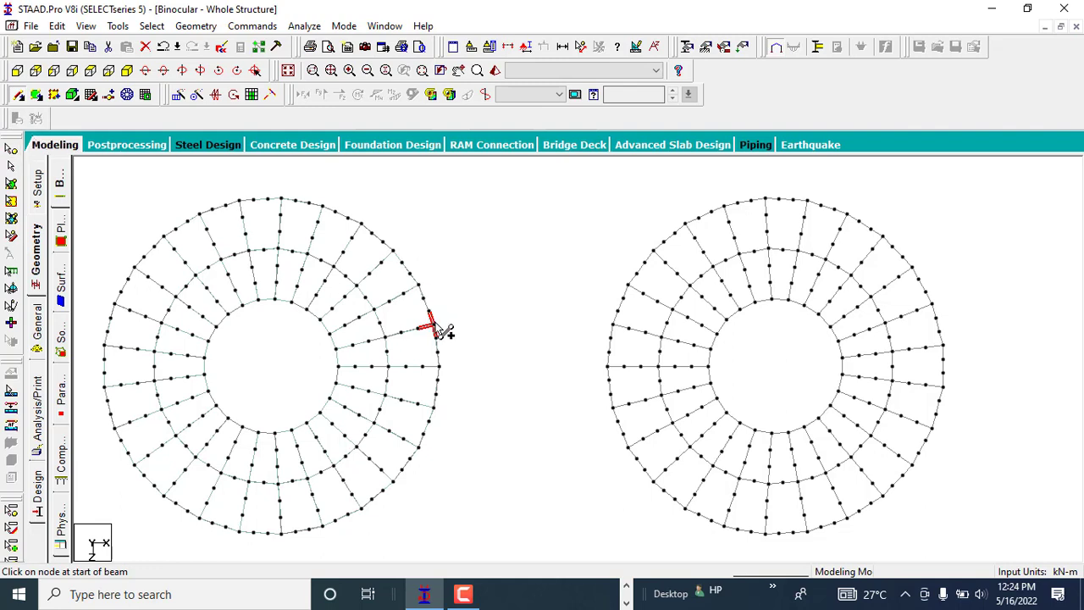
left_click_drag(435, 326, 612, 325)
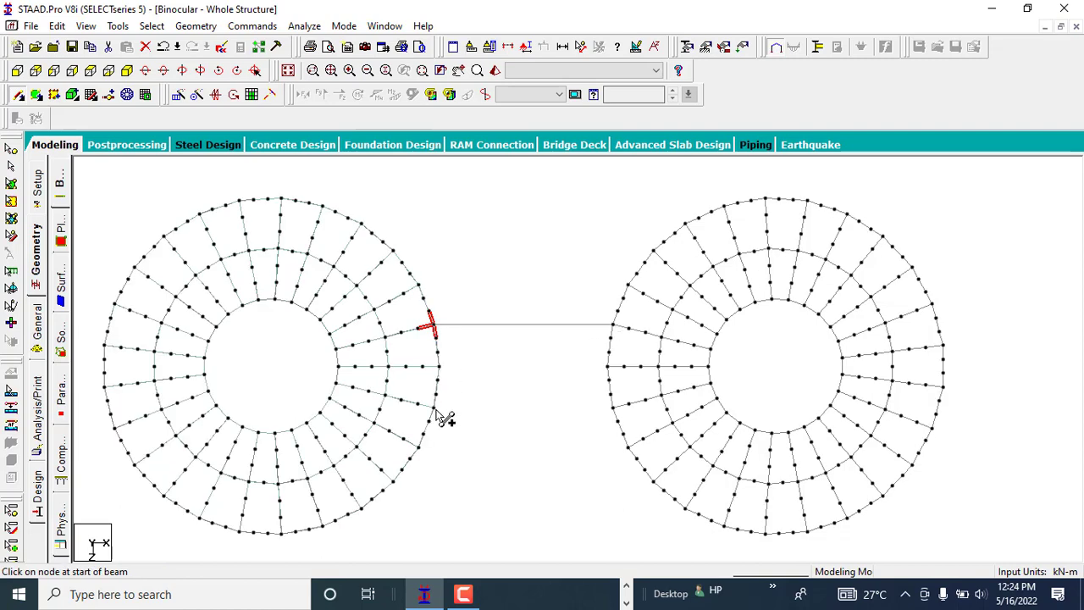
left_click_drag(439, 368, 609, 367)
left_click_drag(437, 410, 612, 408)
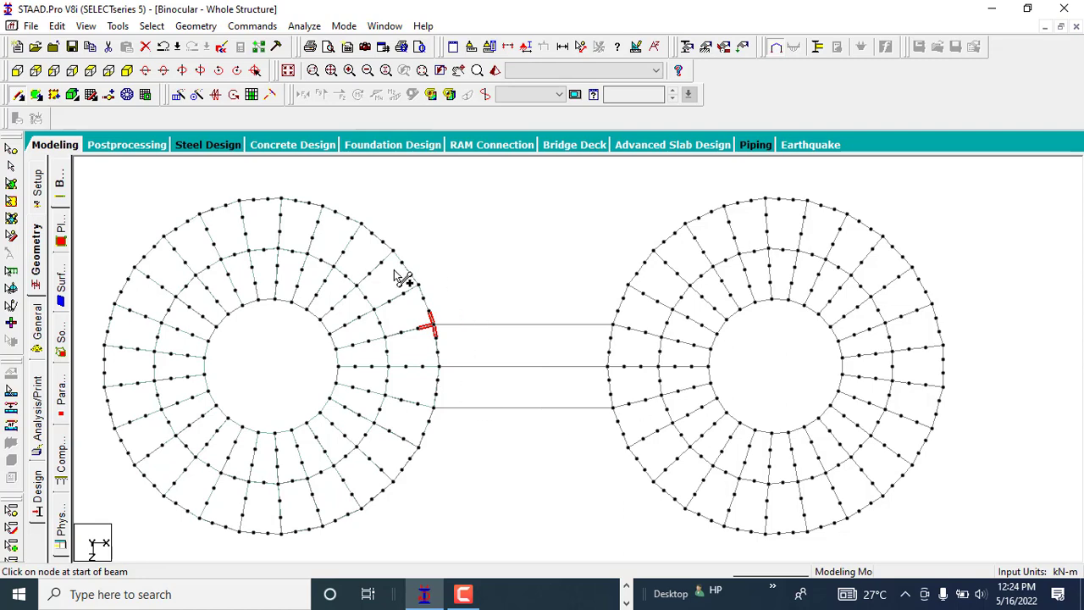
Step: Check the original ring floor by selecting its plates and its beams in turn, clearing each selection
left_click(11, 183)
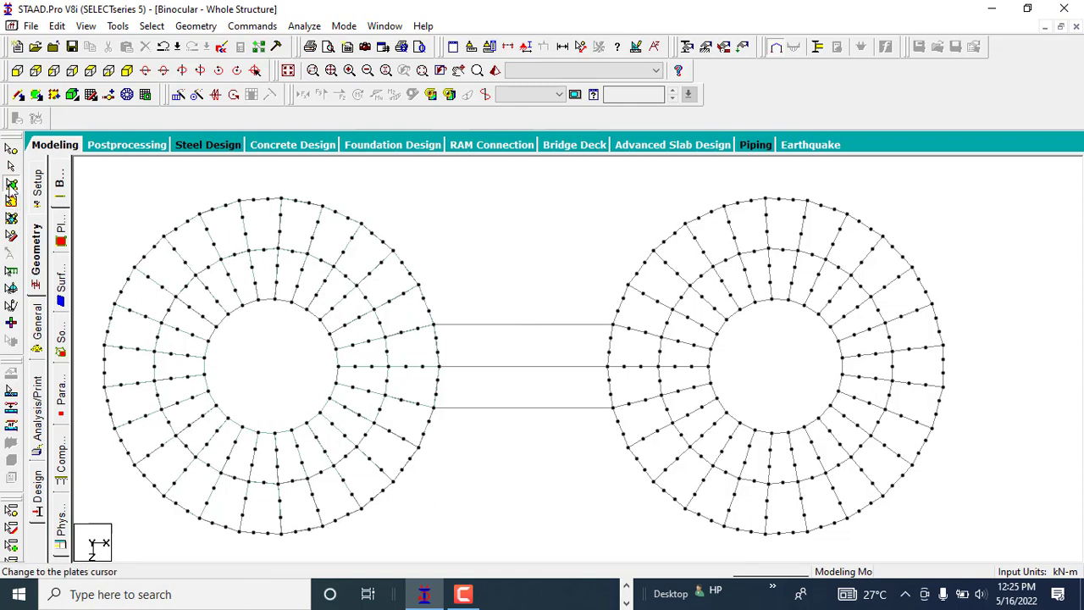
left_click_drag(86, 175, 467, 548)
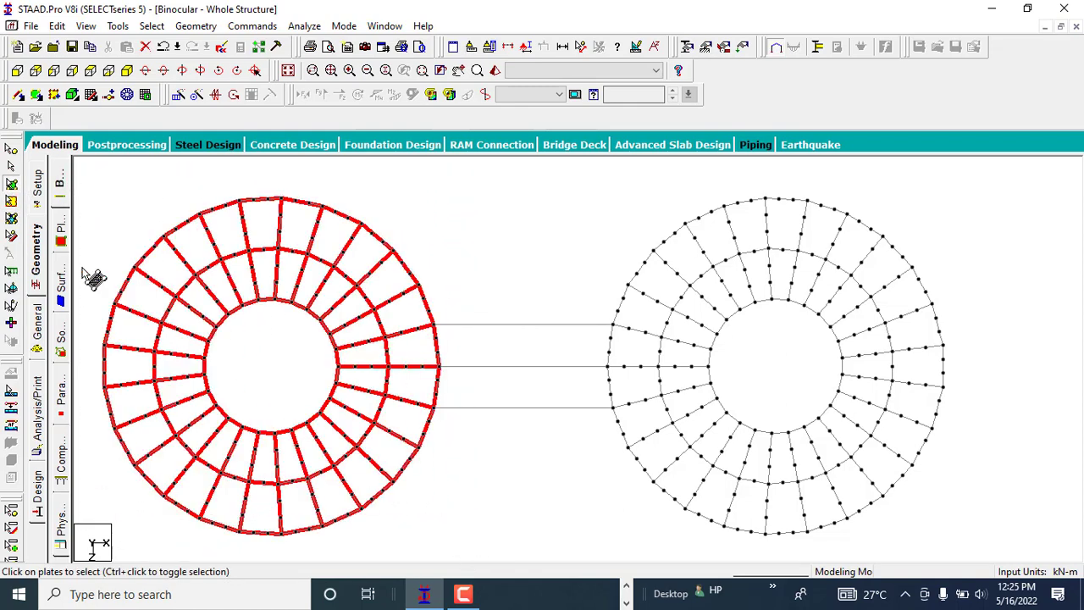
left_click(94, 194)
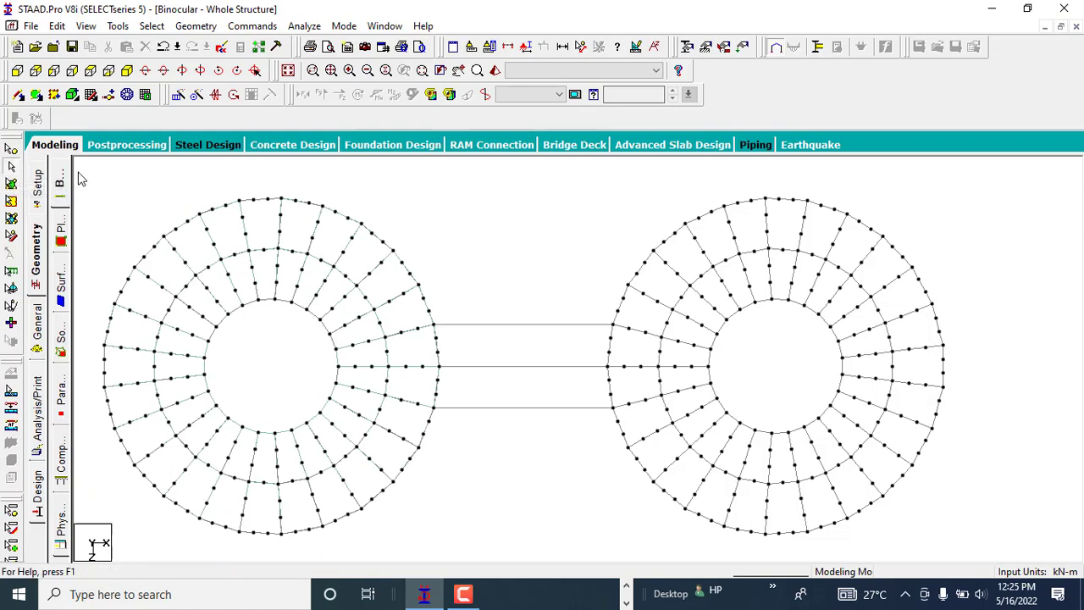
left_click_drag(96, 184, 480, 560)
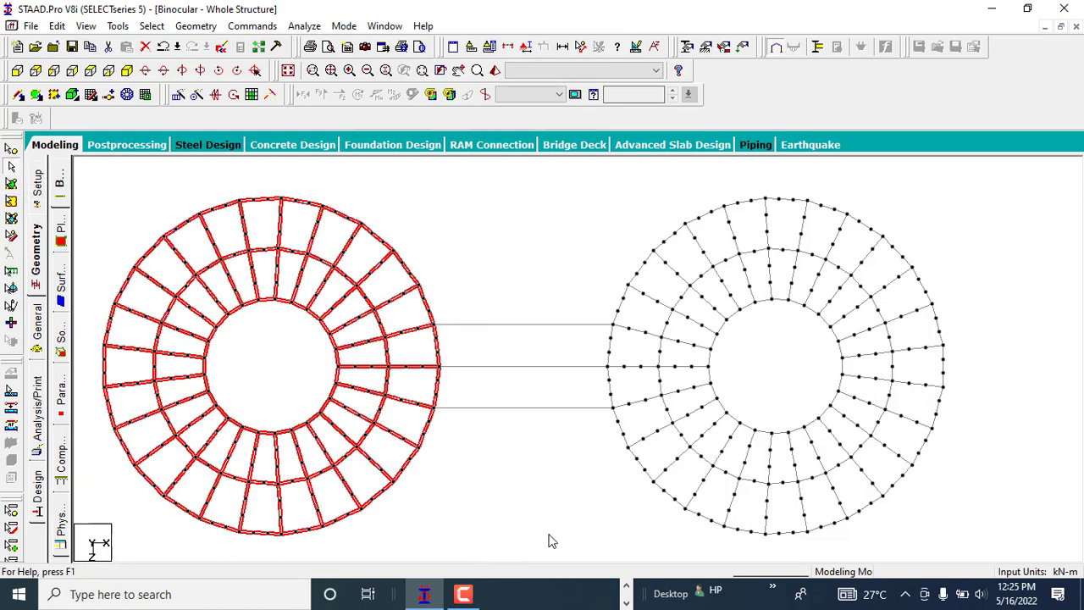
left_click(131, 197)
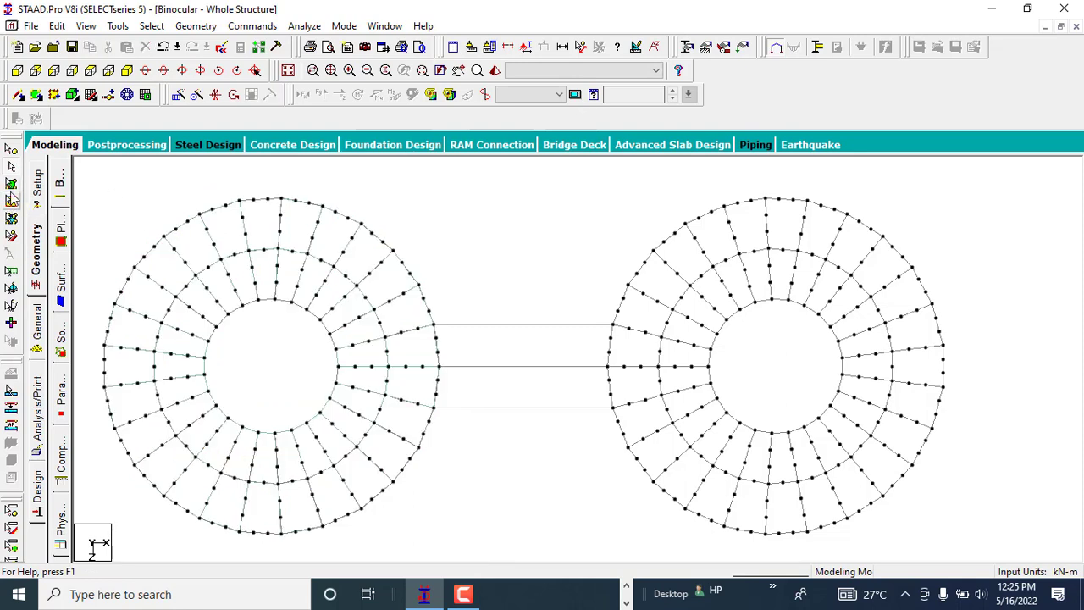
Step: Mirror the original ring floor's plates as a copy about the Y-Z plane at X = 75 m, and check the copied plates
left_click(11, 185)
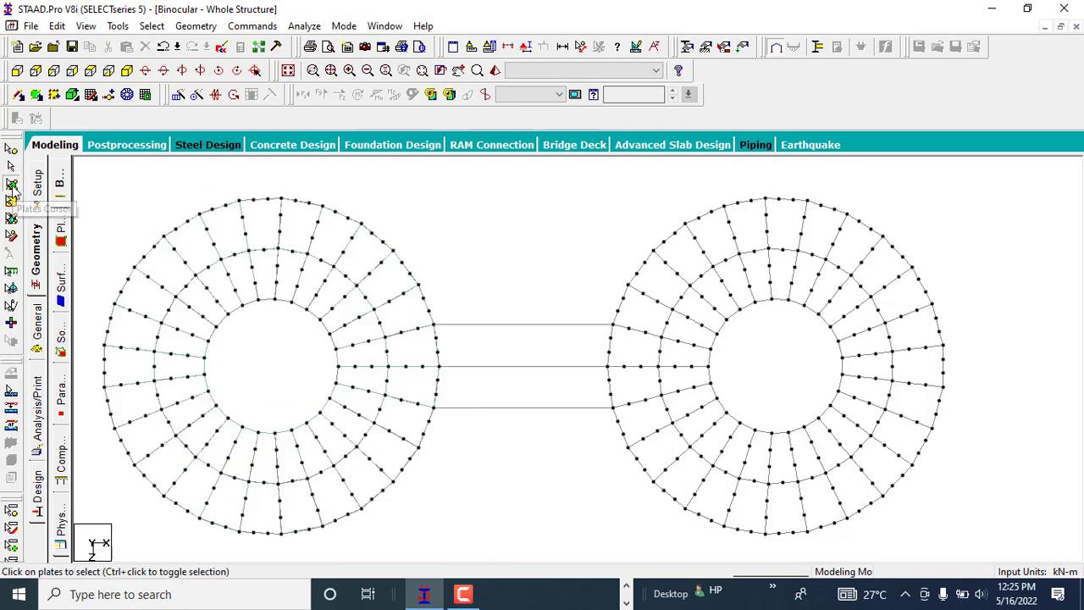
left_click_drag(433, 496, 483, 551)
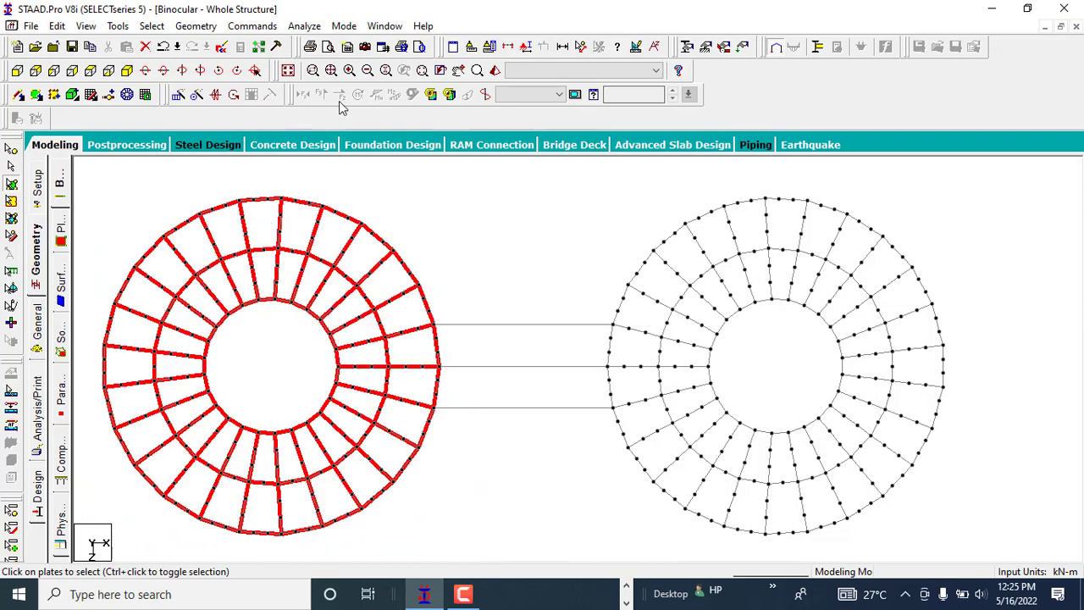
left_click(215, 94)
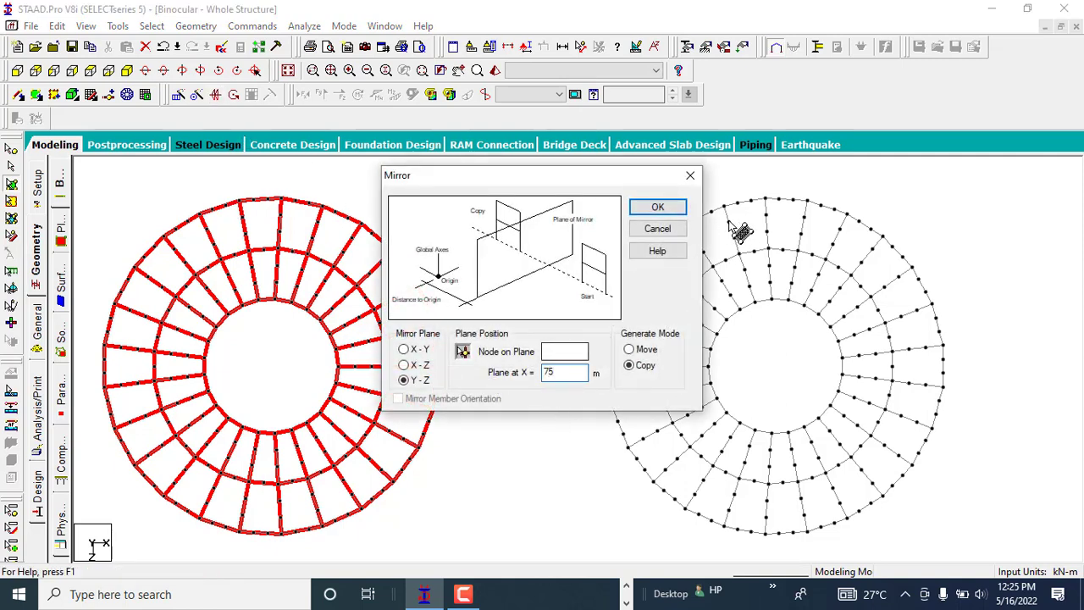
left_click(658, 207)
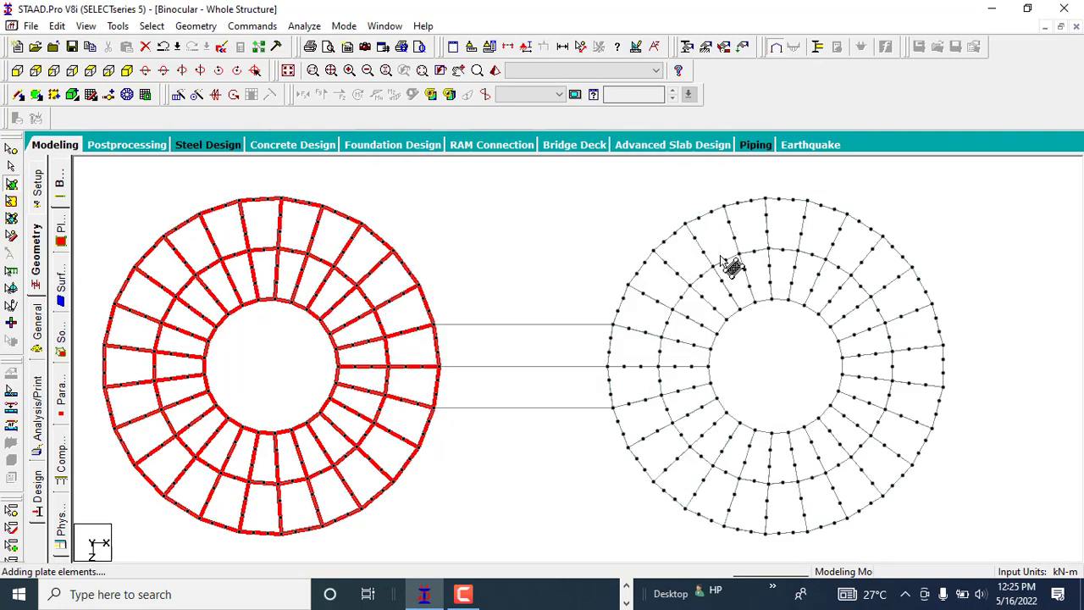
left_click_drag(911, 510, 975, 556)
left_click(626, 240)
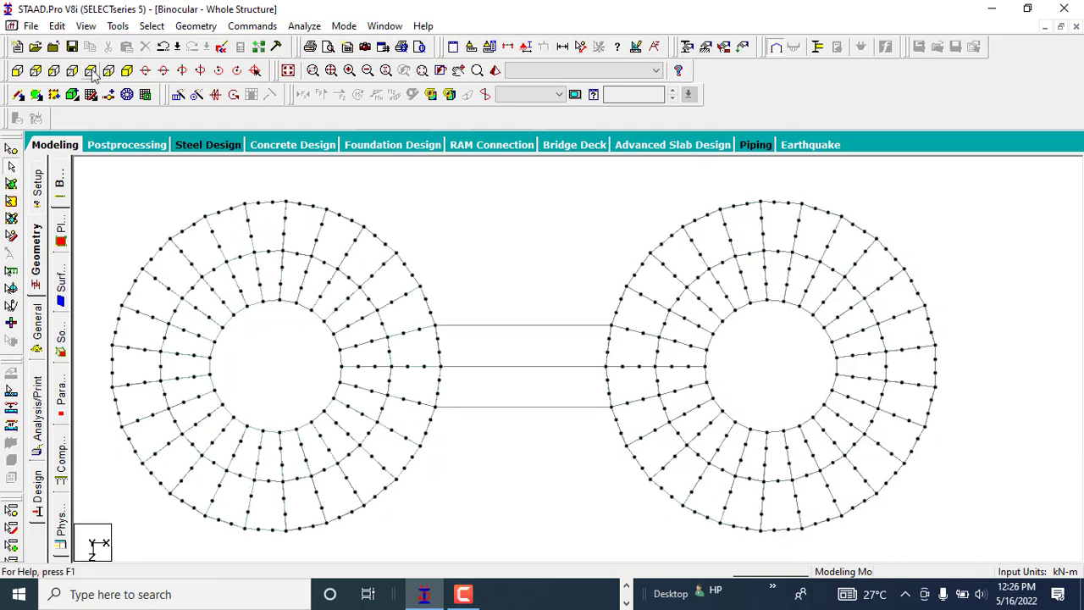
Step: In isometric view, select all beams of both ring floors, leaving the three linking beams out of the selection
left_click(128, 70)
scroll(432, 253, "down", 3)
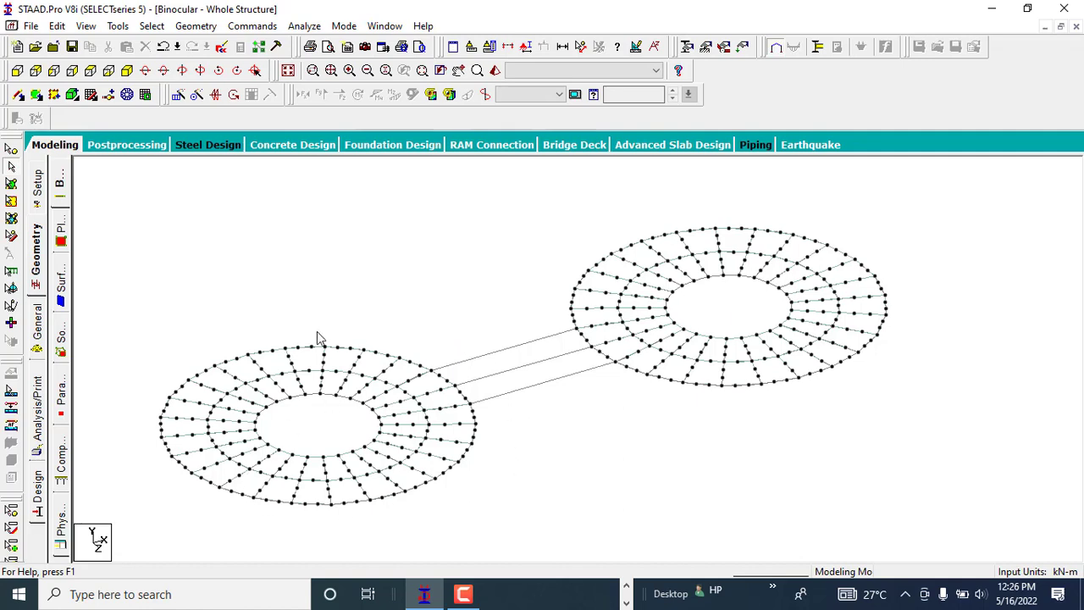
left_click_drag(114, 292, 292, 520)
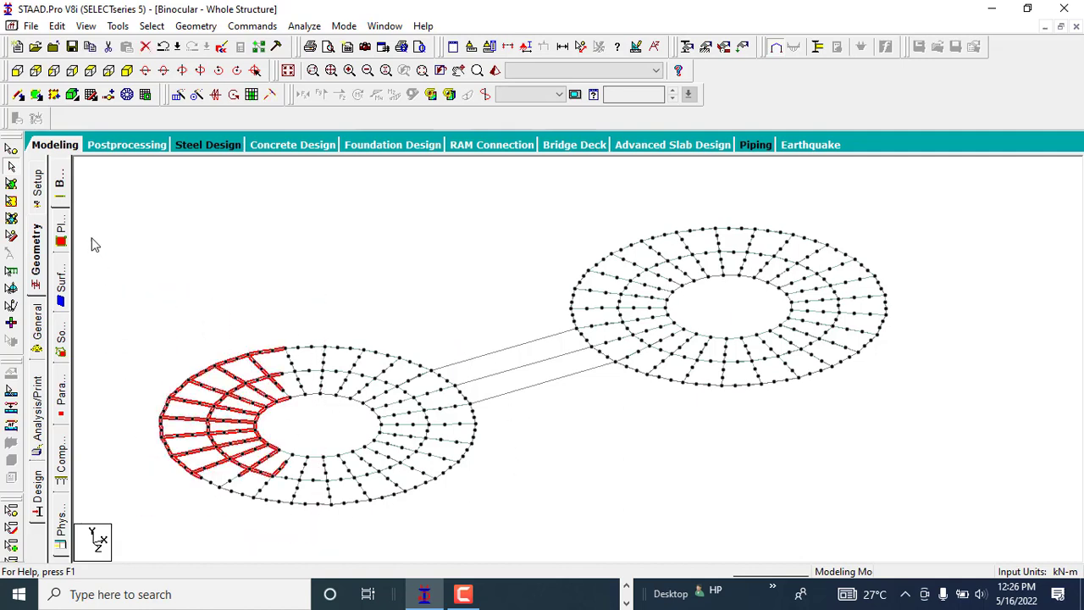
left_click(178, 313)
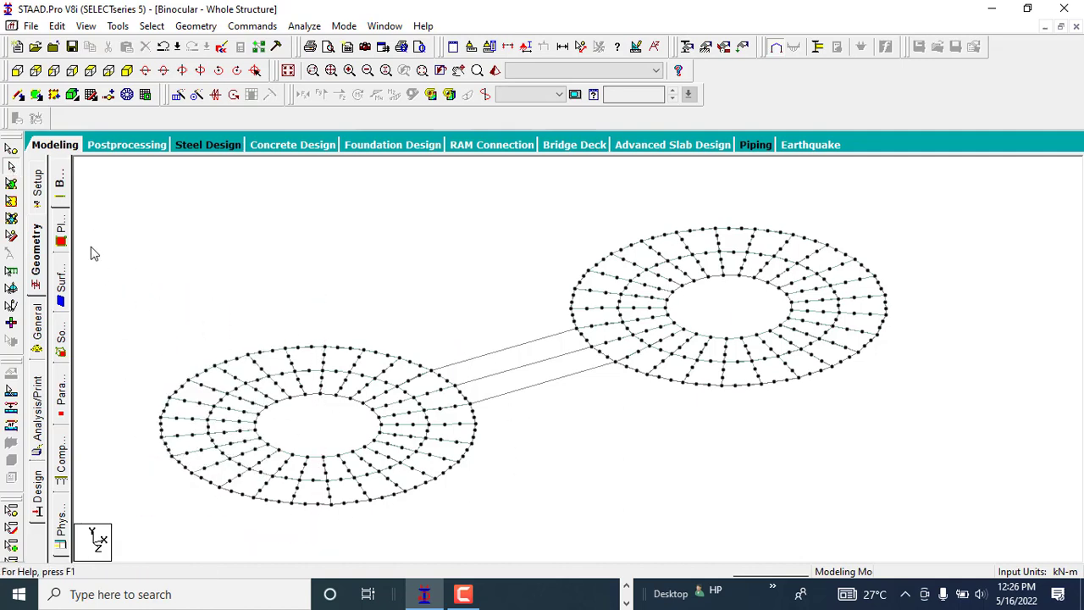
left_click_drag(398, 540, 498, 562)
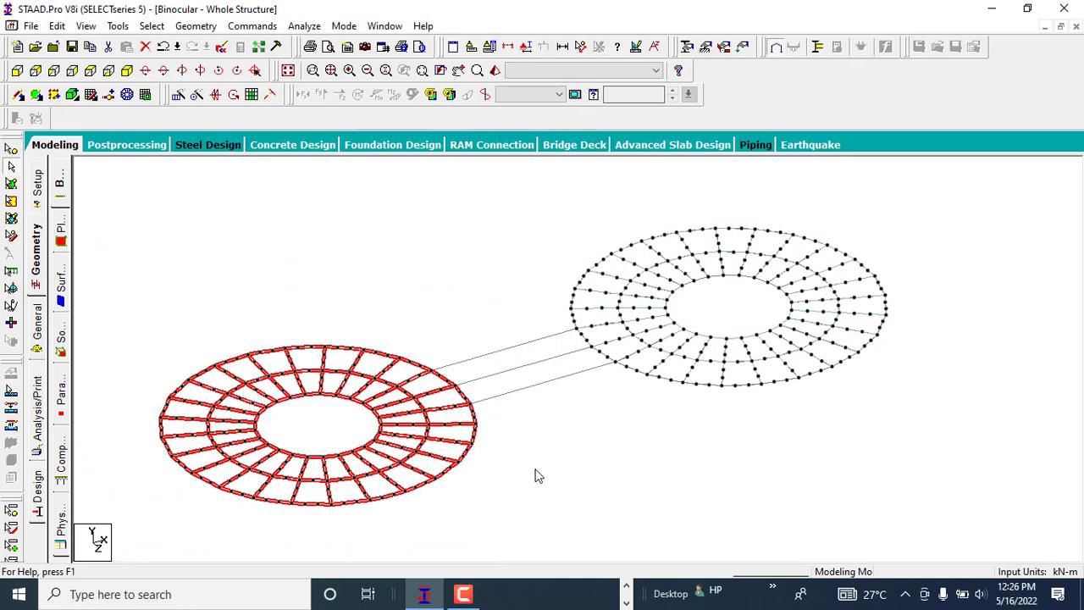
left_click_drag(537, 195, 903, 441)
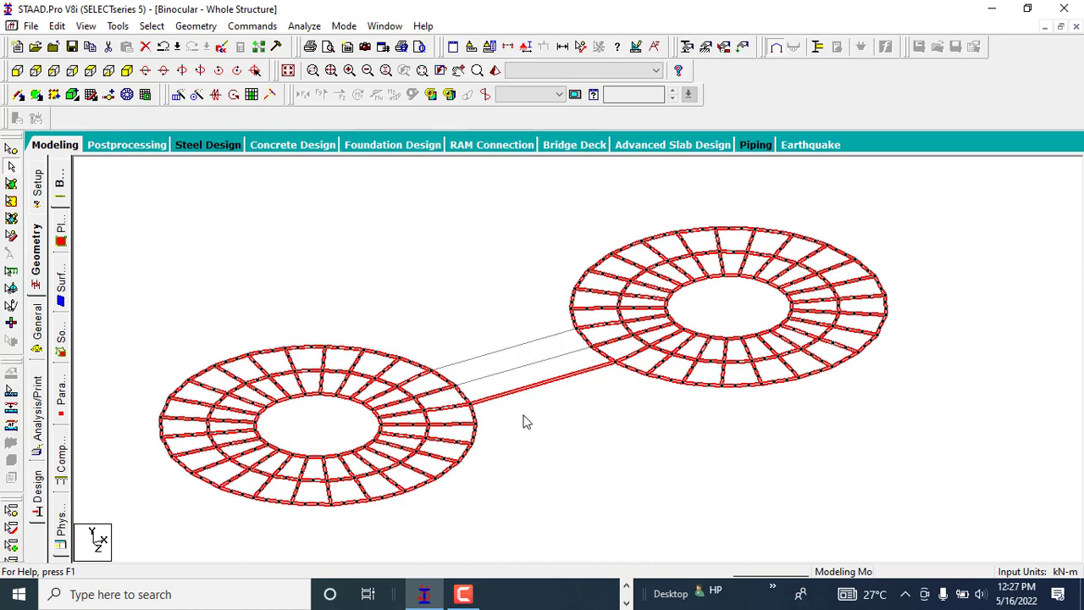
left_click(536, 386, "ctrl")
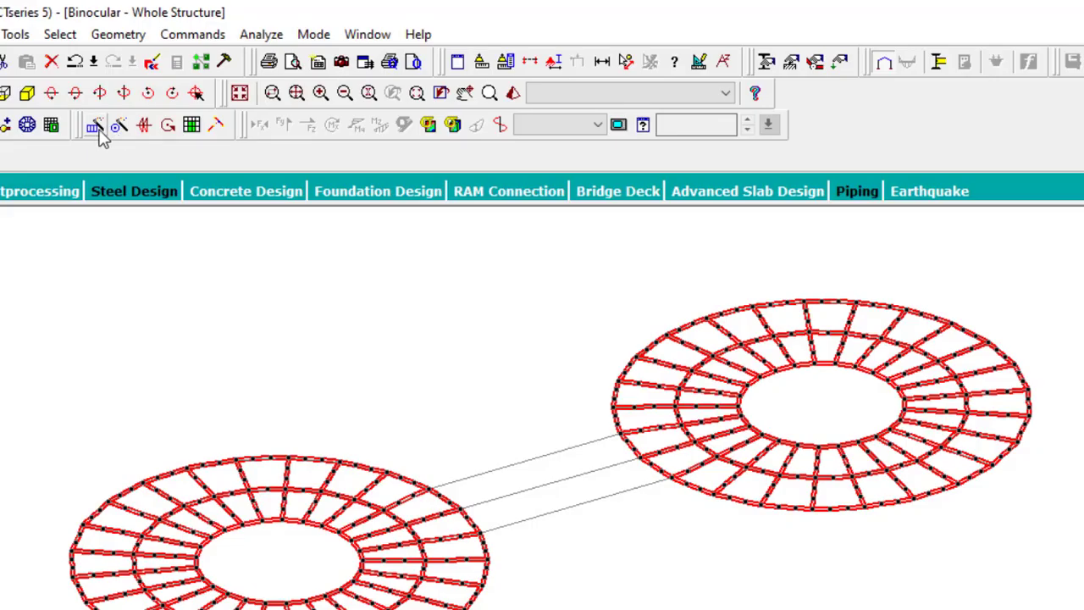
Step: Repeat the selected ring-floor beams along global Y with Translational Repeat, using 21 steps at 3 m spacing with linked steps
left_click(178, 95)
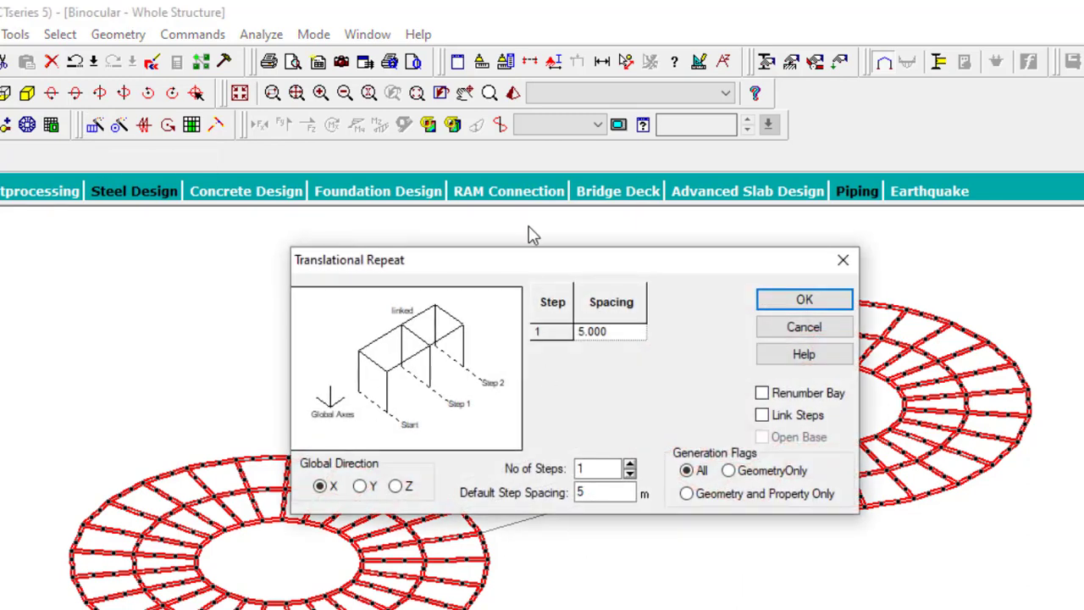
left_click_drag(530, 269, 578, 255)
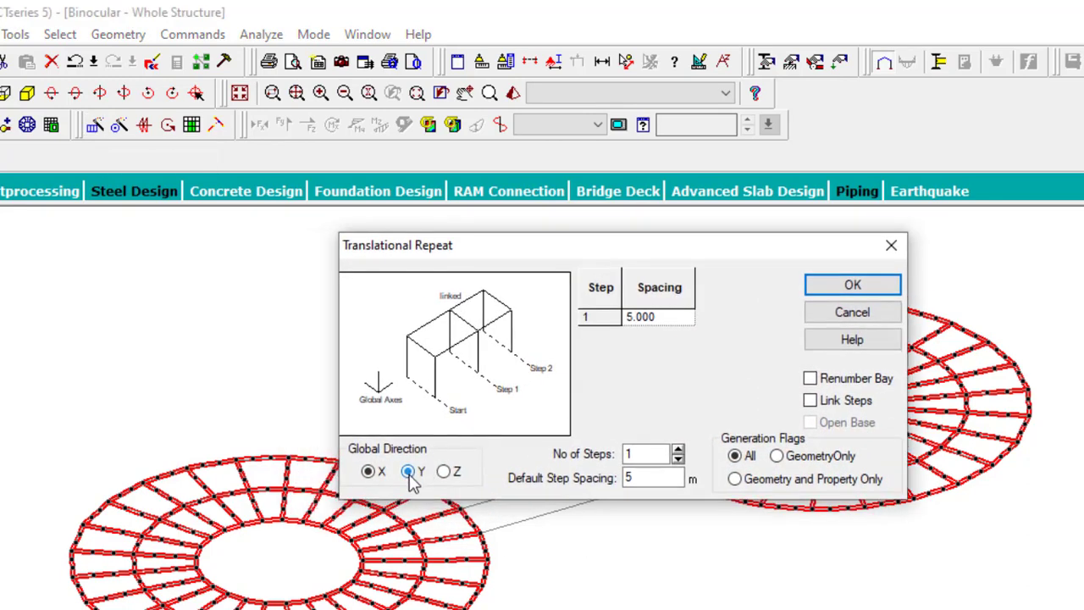
left_click(632, 454)
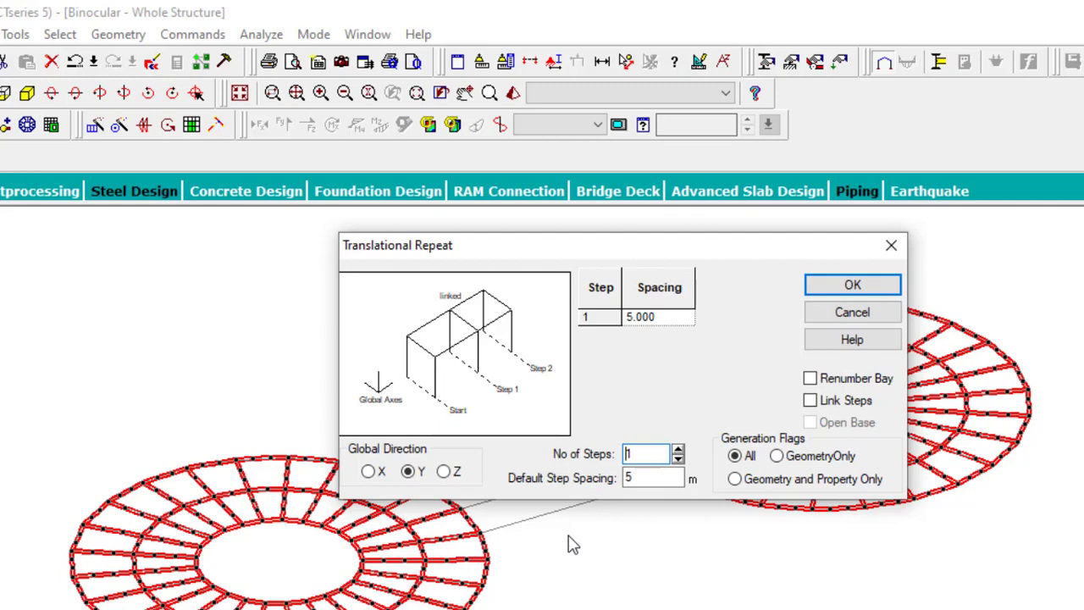
type("2")
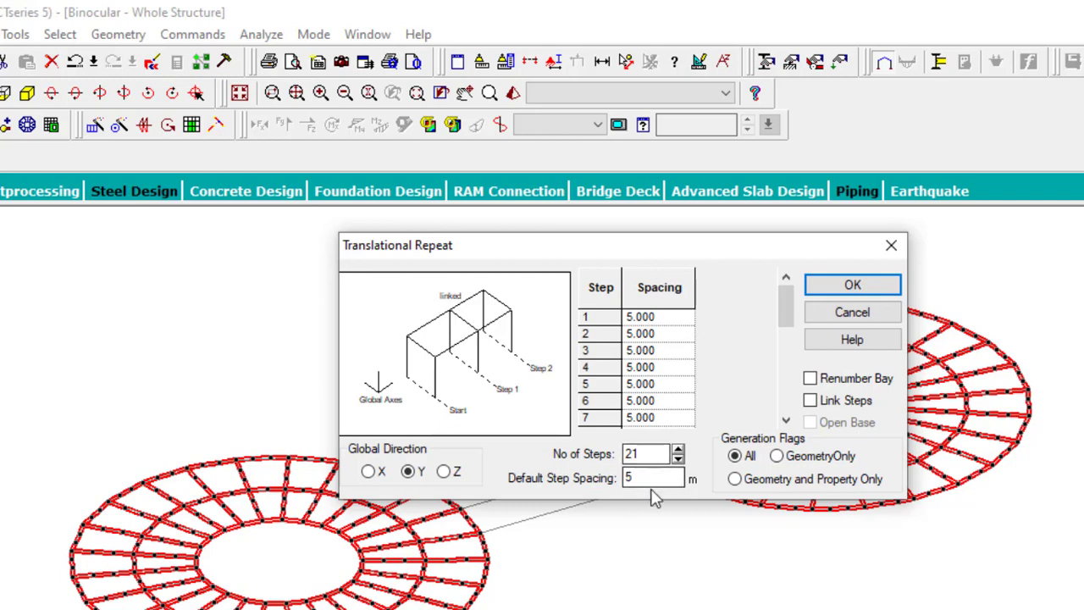
double_click(649, 477)
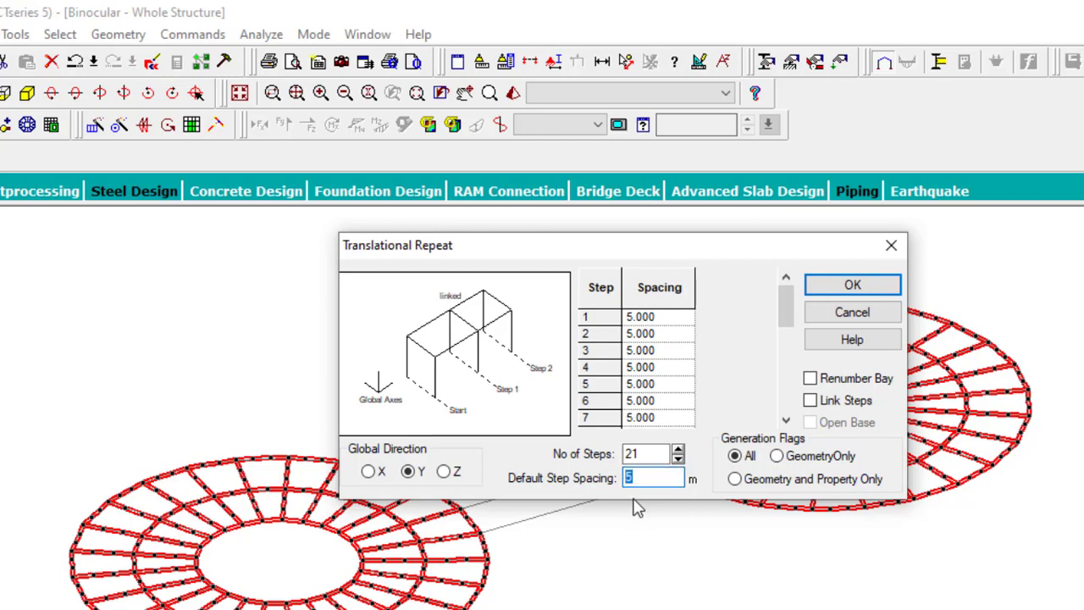
type("3")
left_click(812, 401)
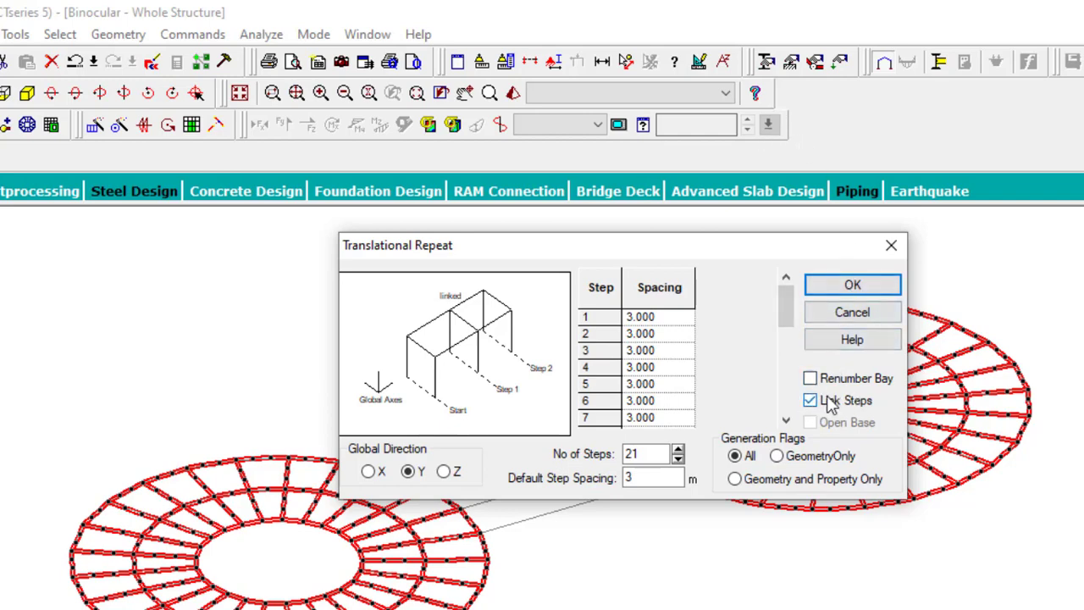
left_click(852, 285)
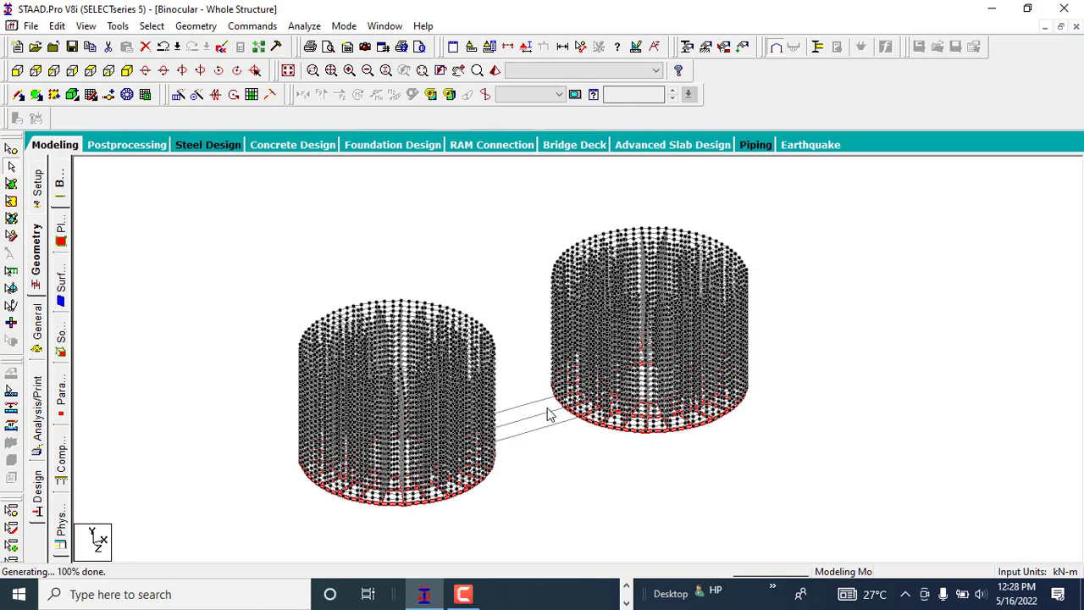
Step: Delete the still-selected beams of the two original ring floors at the base of the towers
scroll(389, 527, "up", 4)
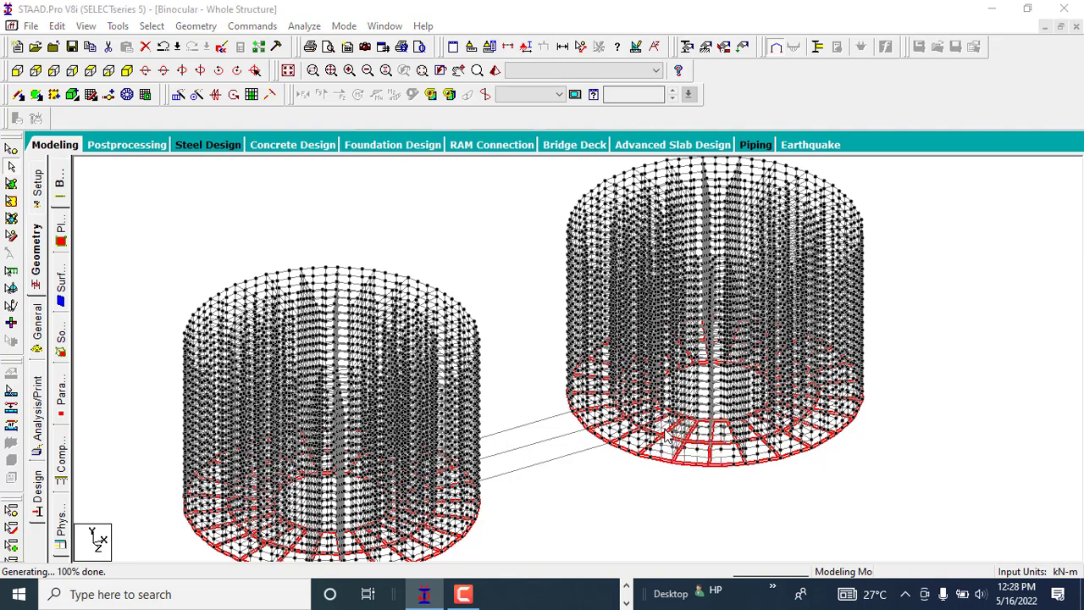
key("Delete")
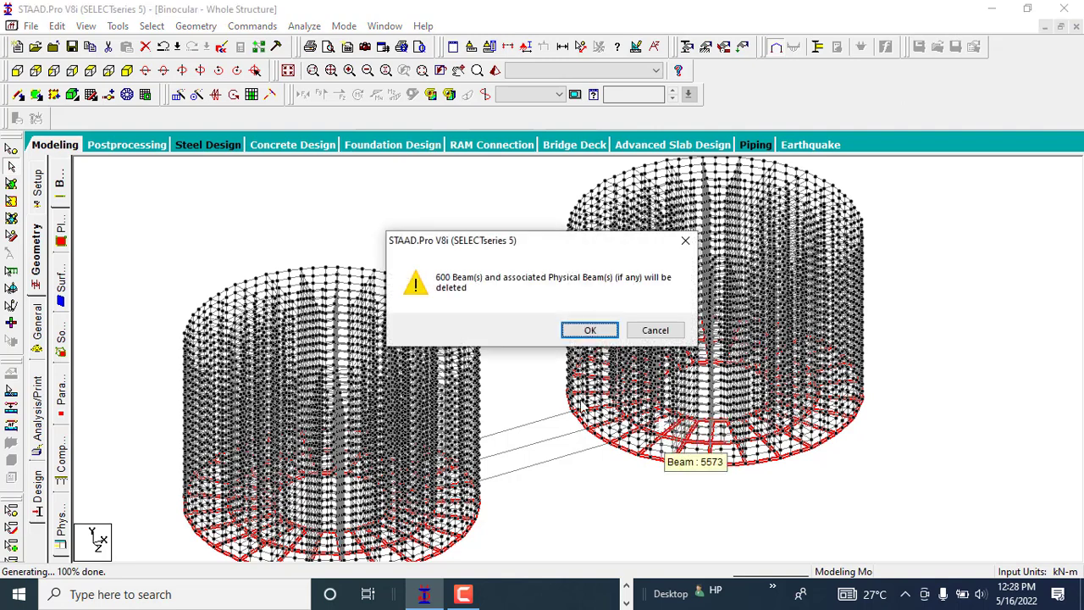
left_click(591, 330)
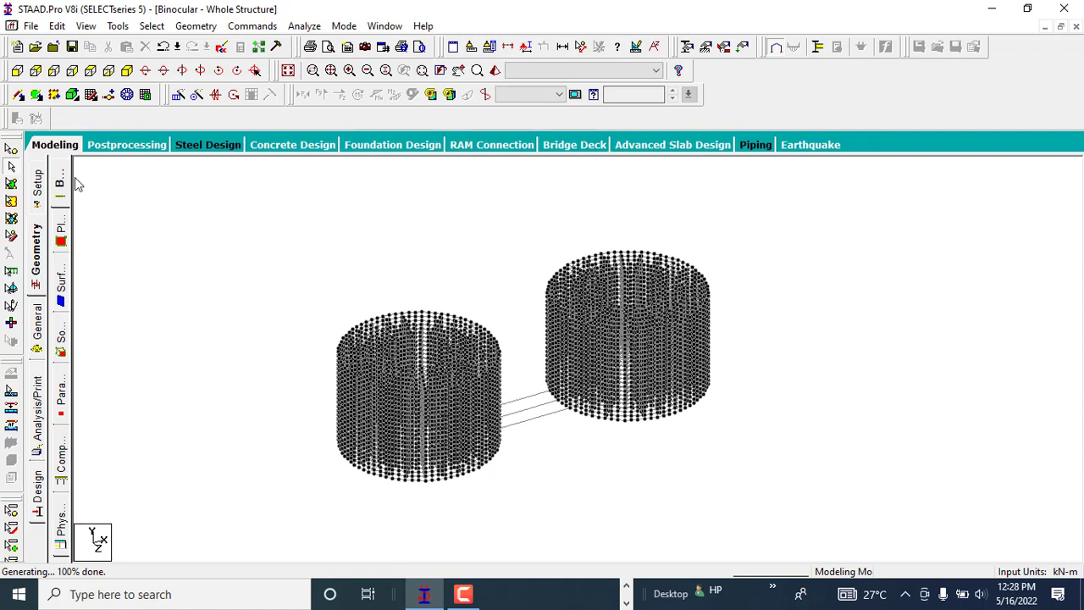
Step: Select the base plates of both towers and repeat them along global Y in 21 steps at 3 m spacing, without linking the steps
left_click(11, 185)
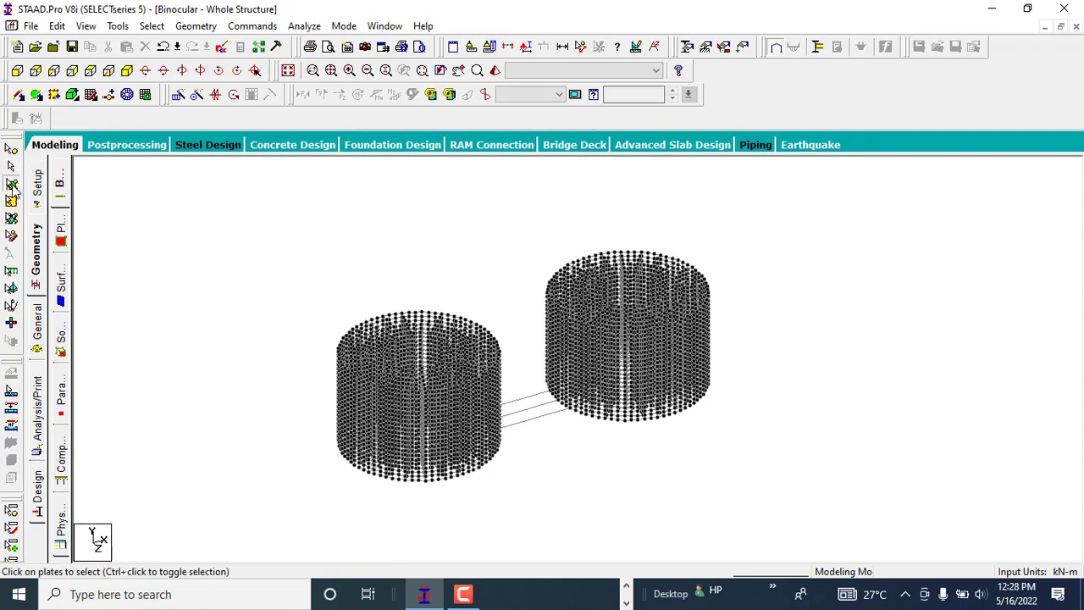
left_click_drag(231, 204, 815, 547)
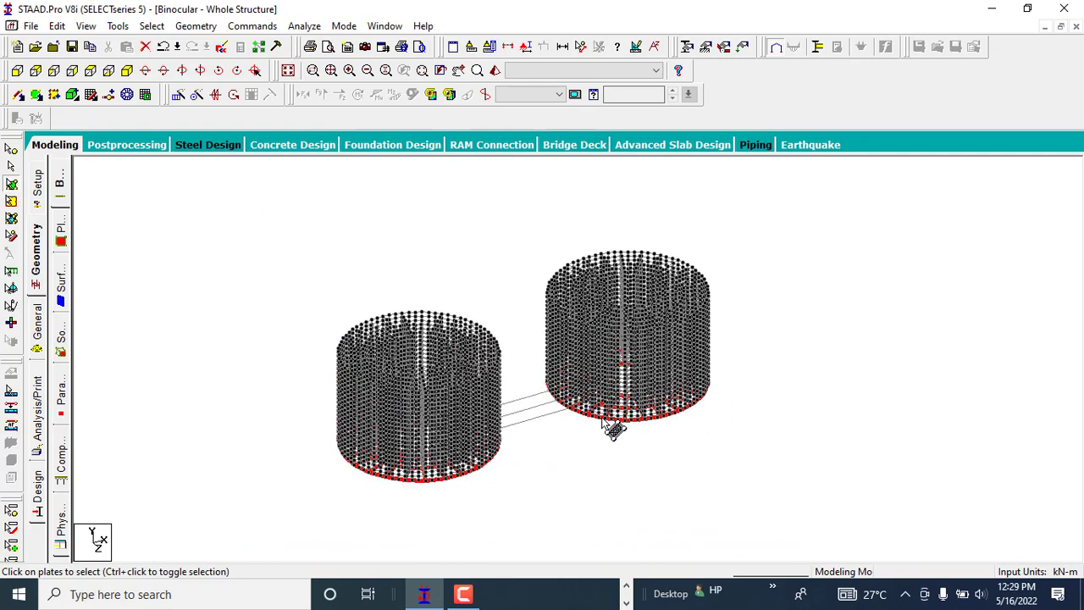
scroll(465, 484, "up", 1)
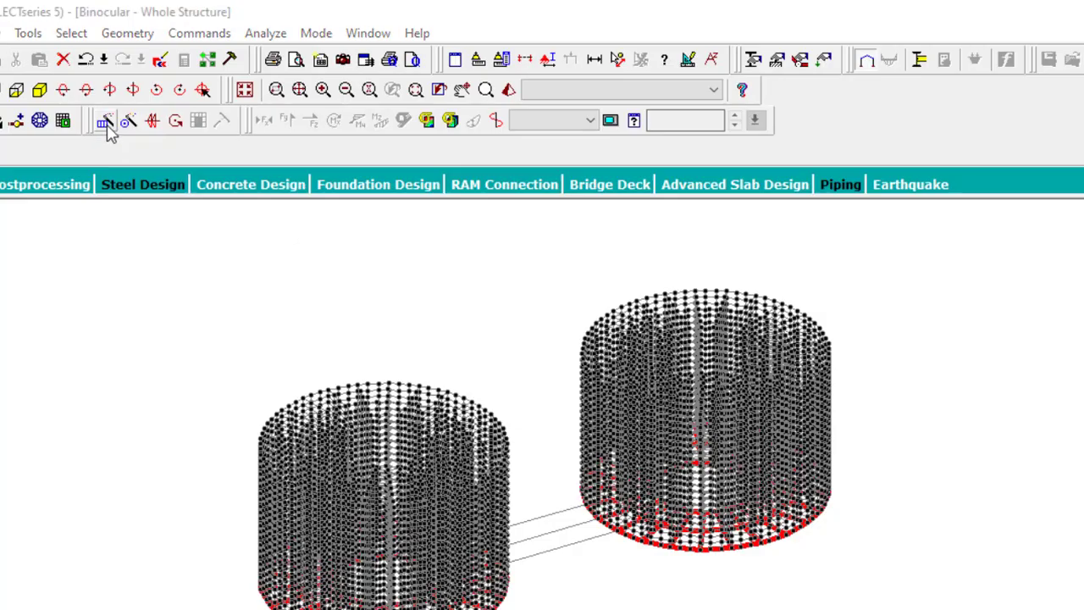
left_click(178, 95)
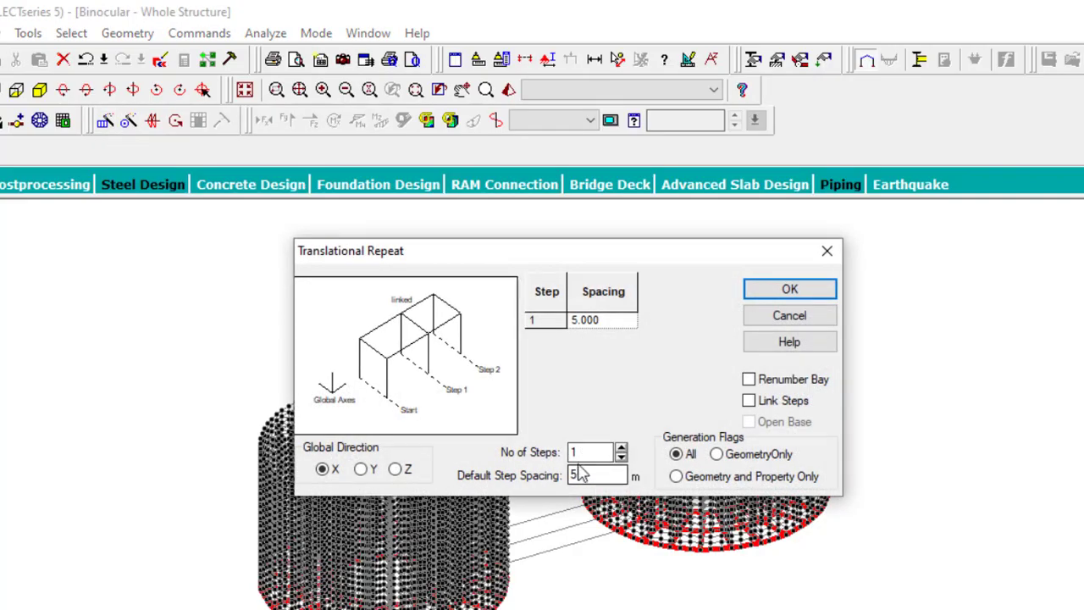
left_click(363, 470)
left_click(587, 452)
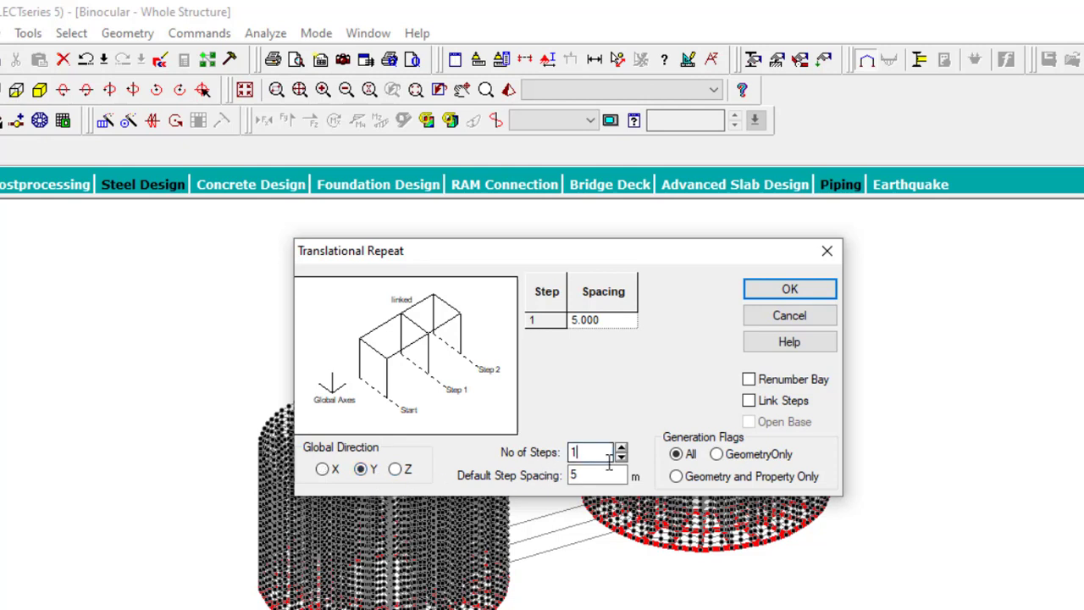
key("BackSpace")
type("21")
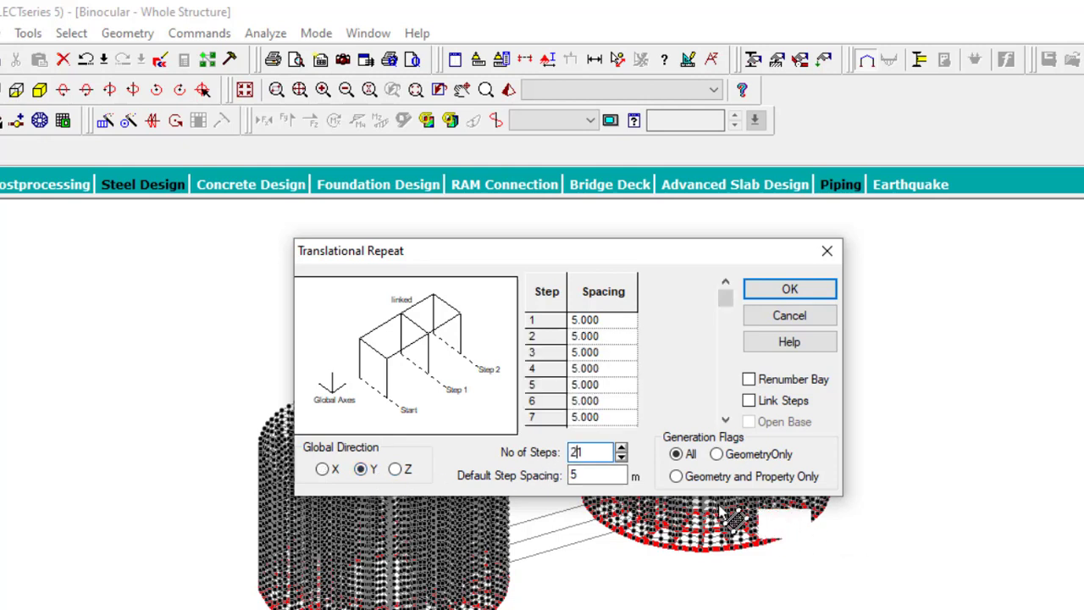
double_click(591, 477)
type("3")
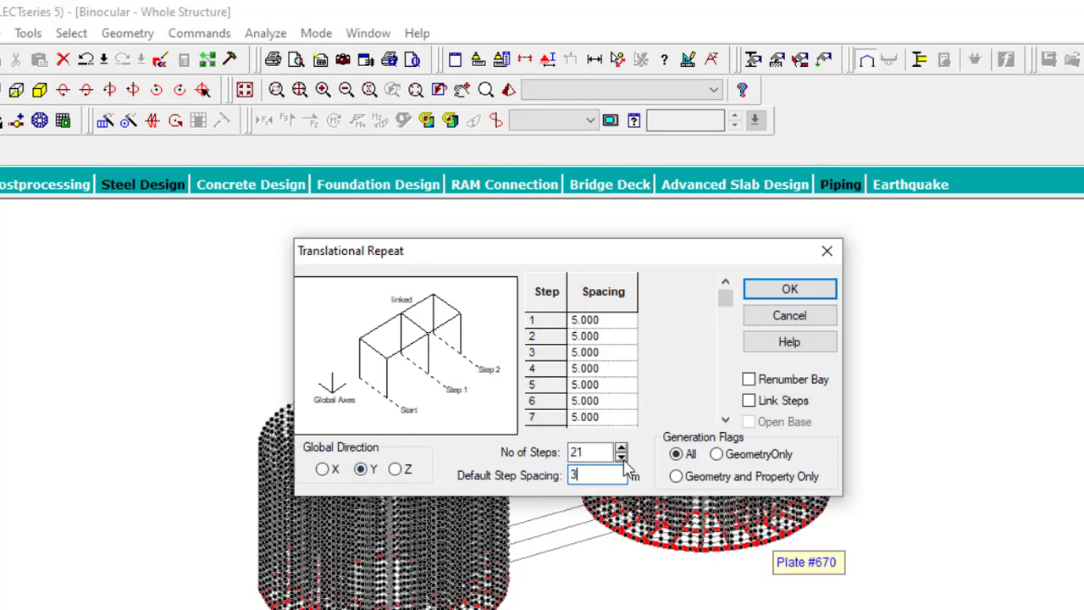
left_click(690, 351)
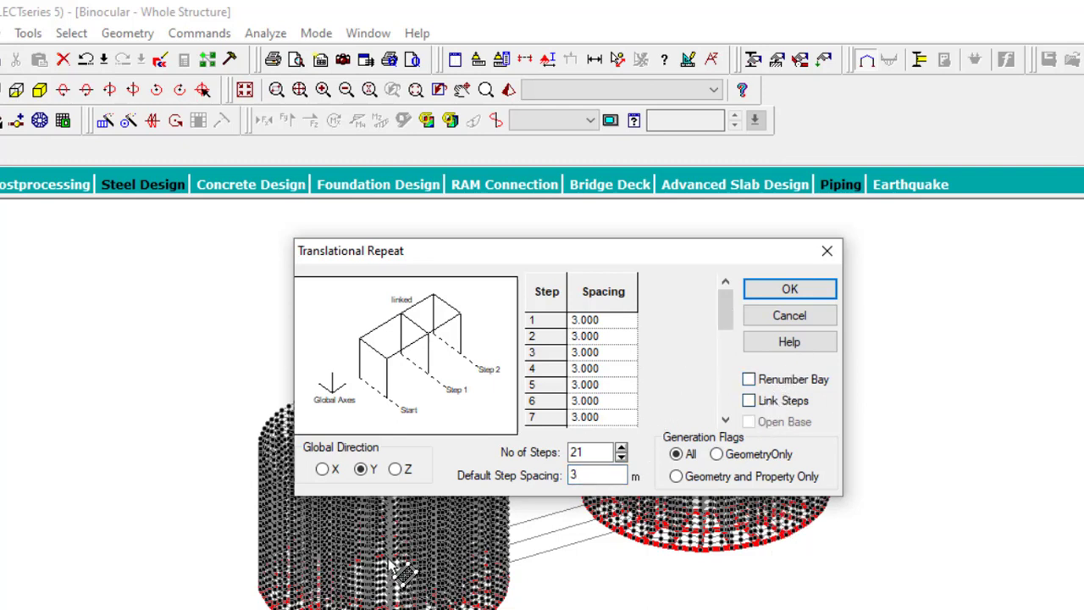
left_click(810, 291)
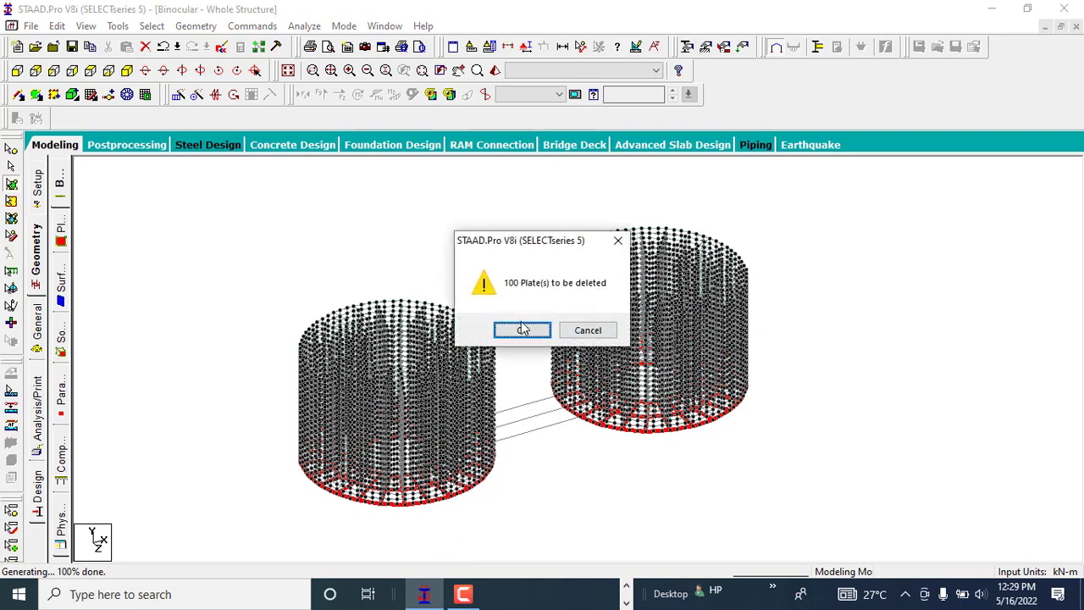
Step: Delete the original plates at the base of both towers, and check the repeated plates by selecting each tower's plates
left_click(523, 328)
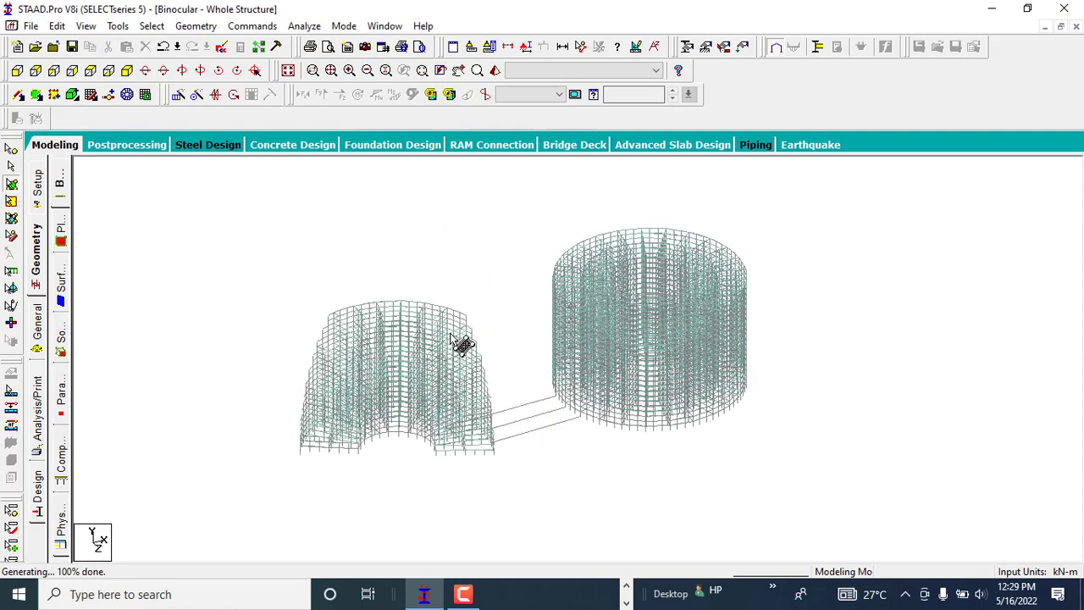
left_click_drag(192, 191, 526, 518)
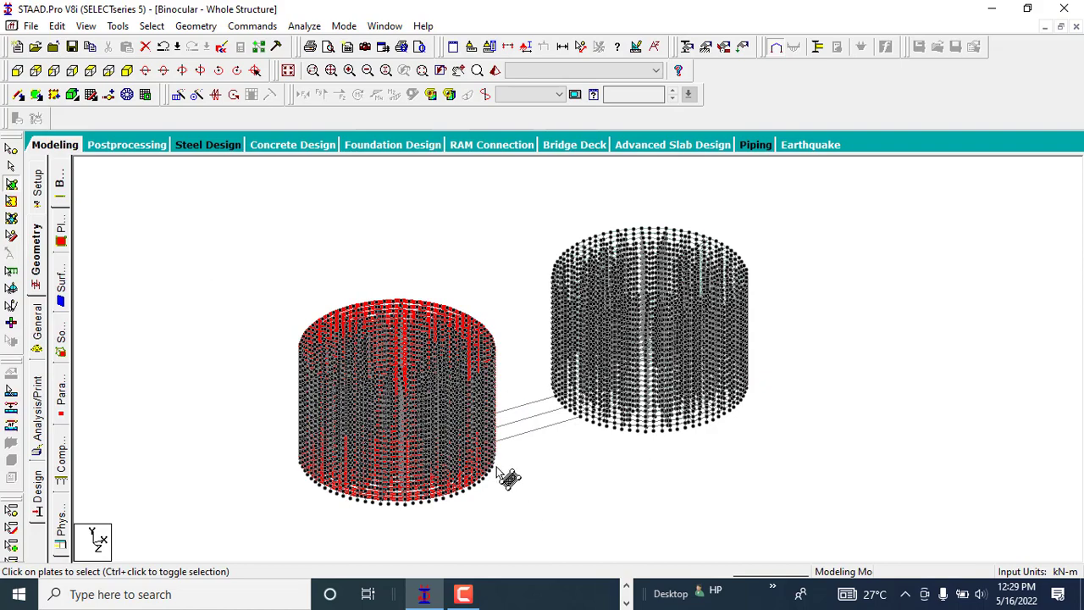
left_click_drag(518, 222, 804, 459)
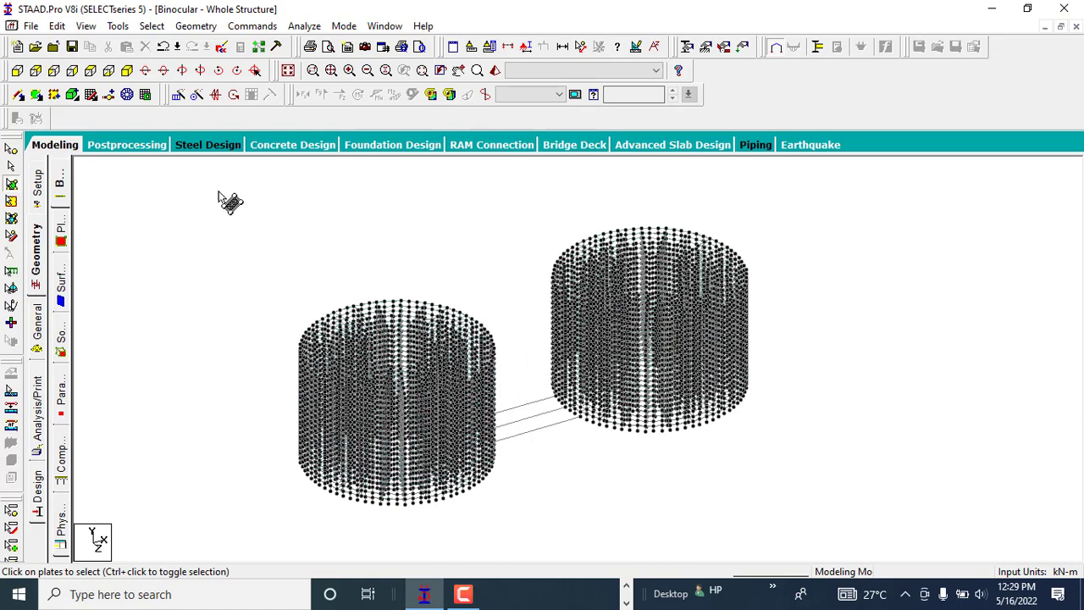
Step: View the model in plan and measure the lengths of the outer and middle linking beams between the towers, then clear the dimensions
left_click(109, 70)
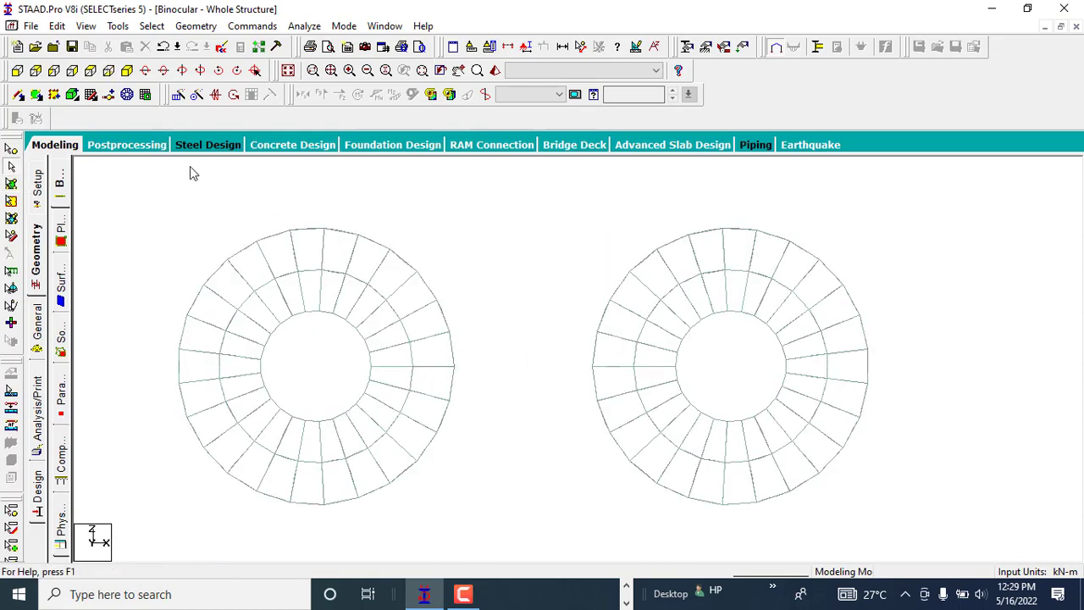
left_click(12, 166)
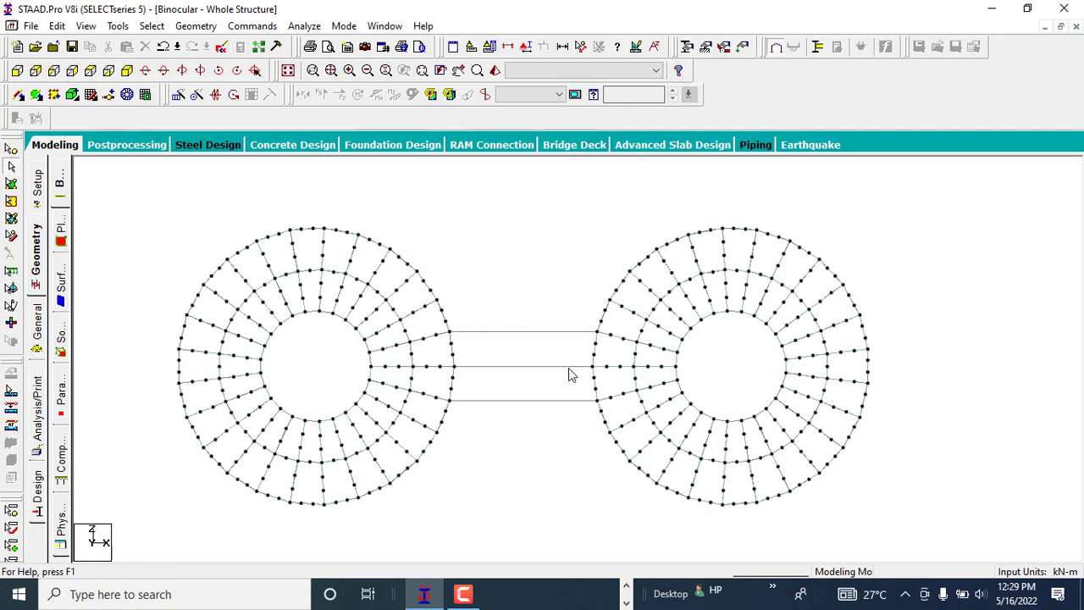
scroll(585, 373, "up", 3)
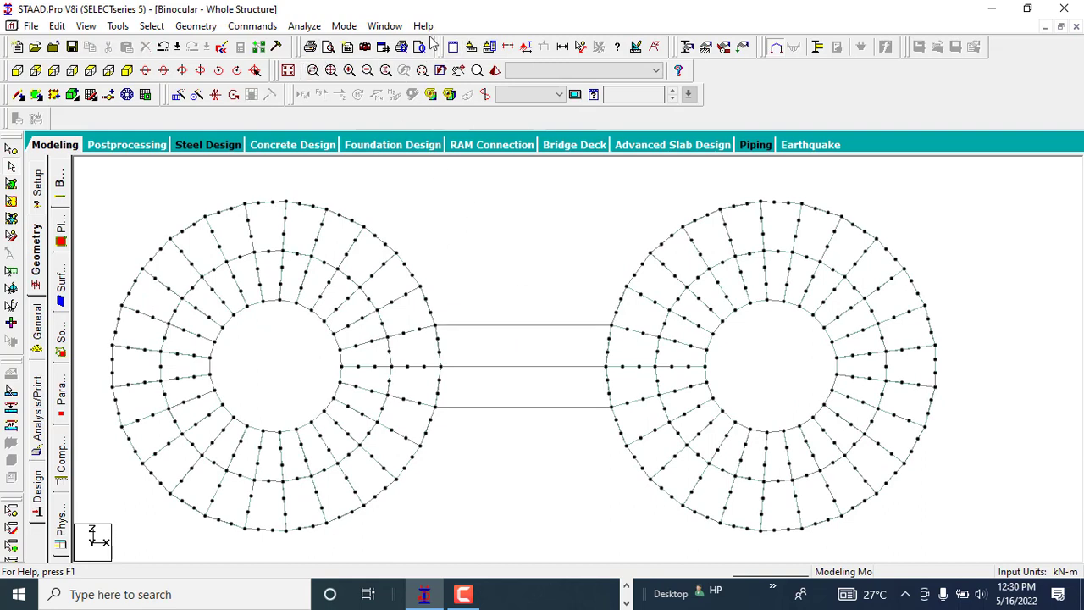
left_click(584, 47)
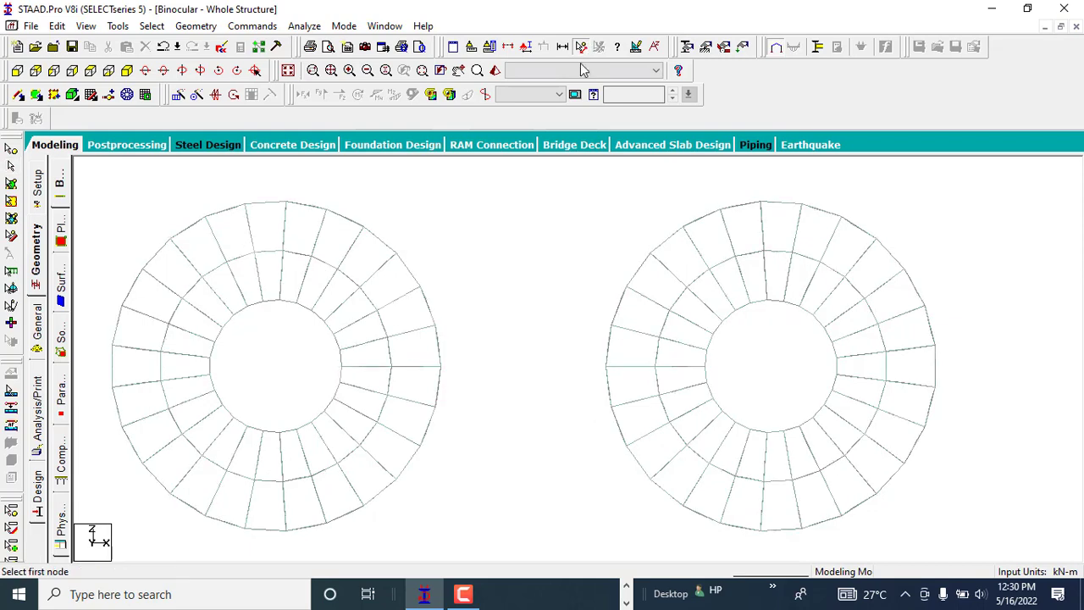
left_click(437, 328)
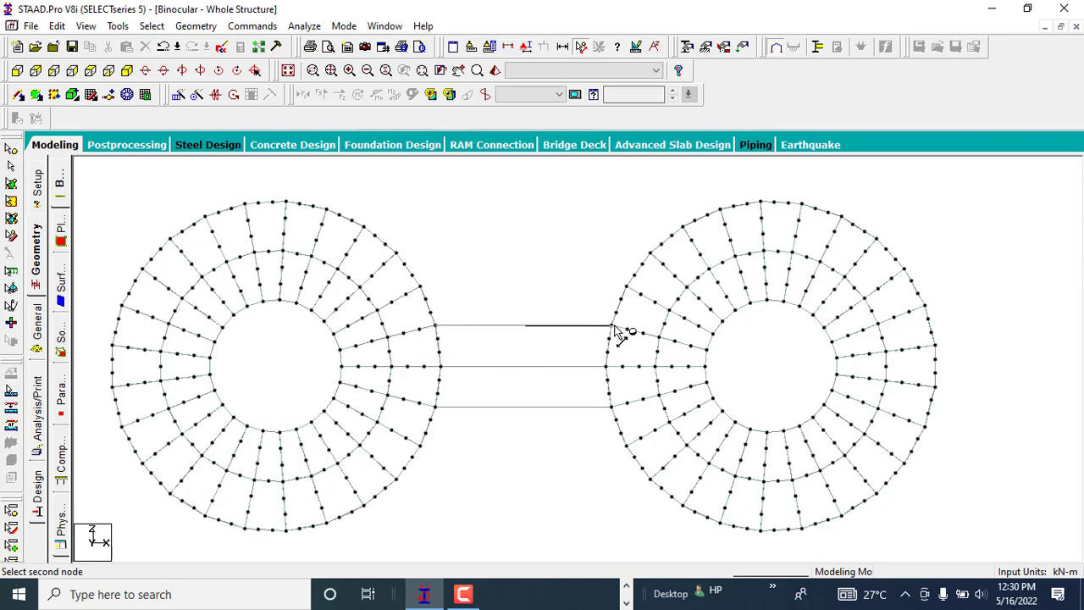
left_click(610, 329)
scroll(569, 343, "up", 1)
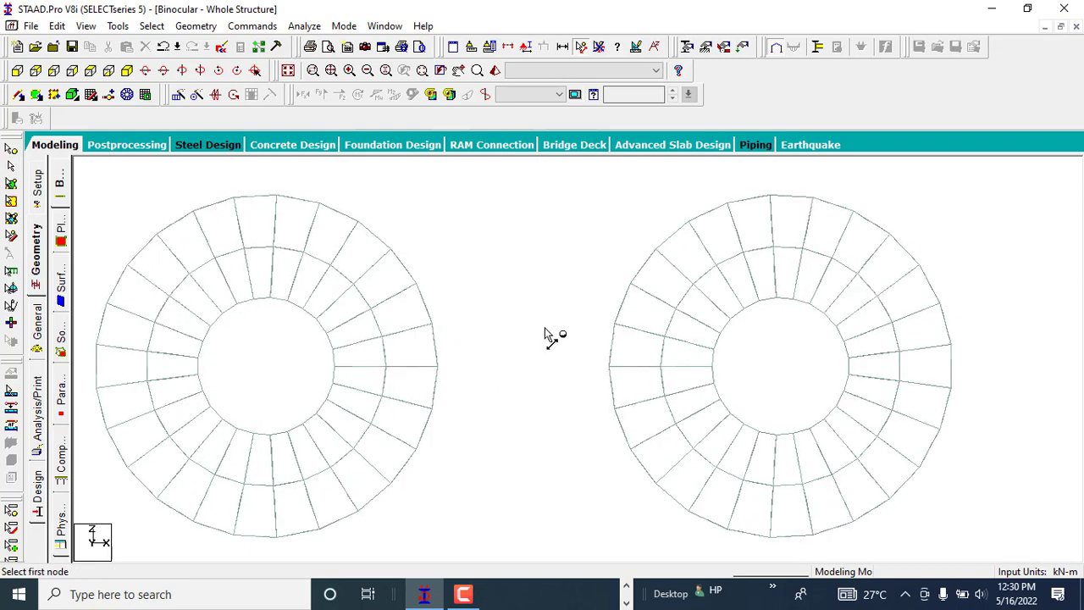
left_click(438, 367)
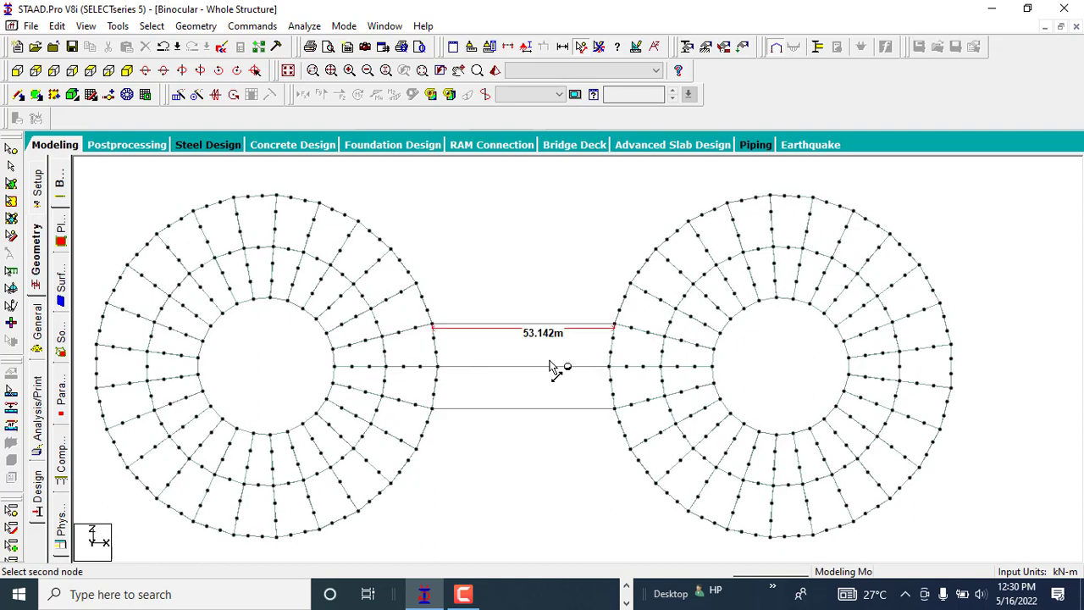
left_click(611, 369)
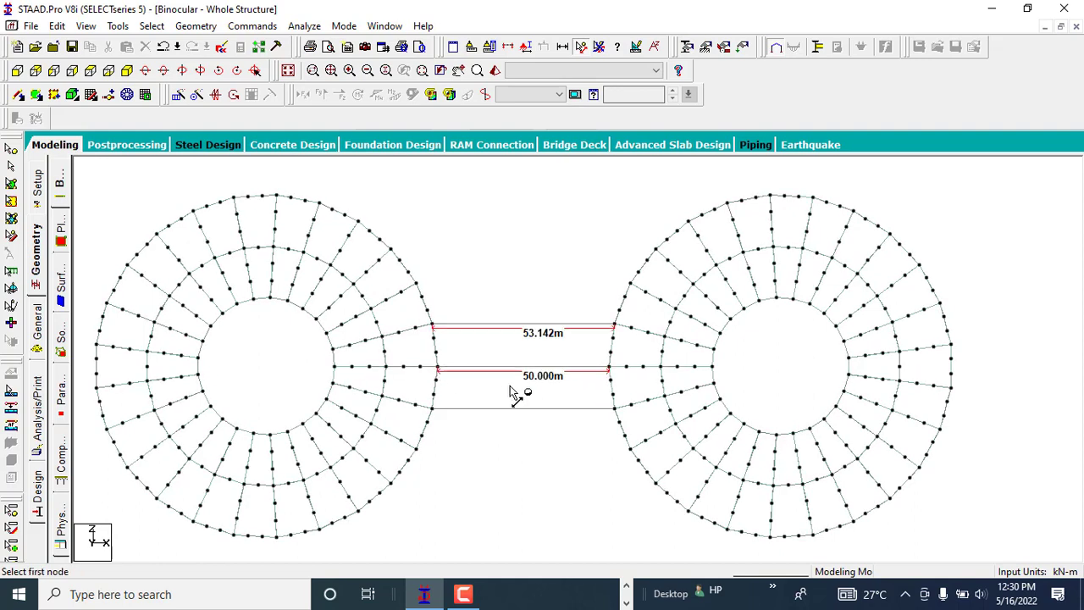
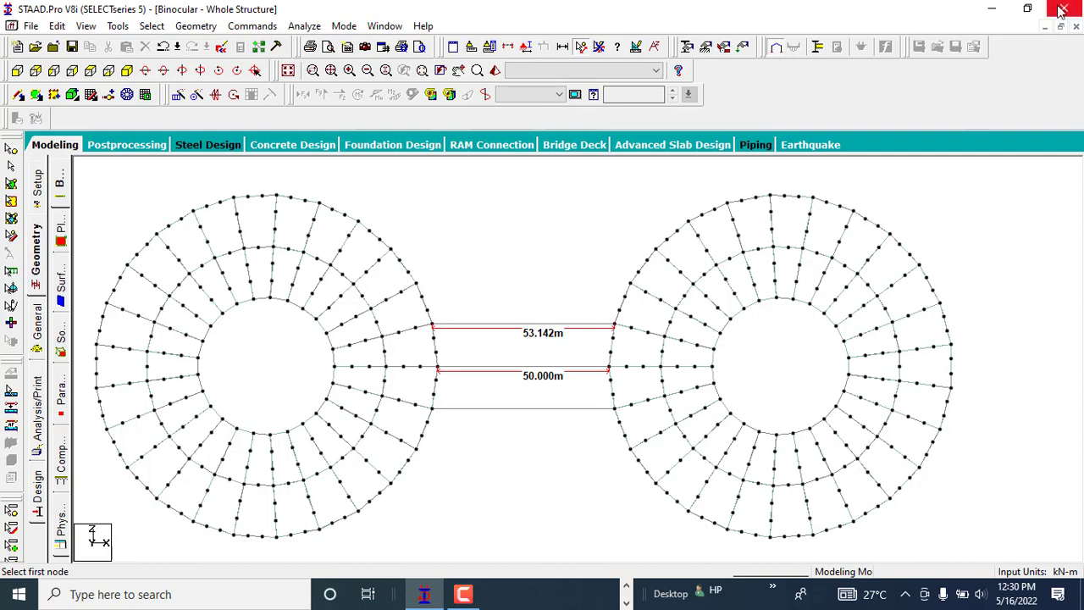
key("Escape")
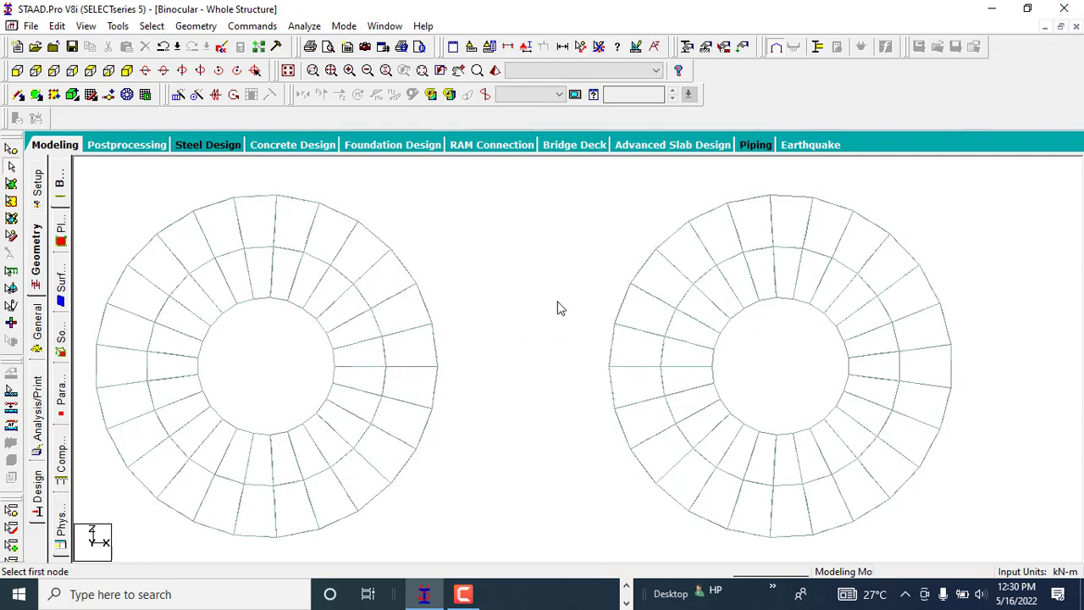
left_click(581, 45)
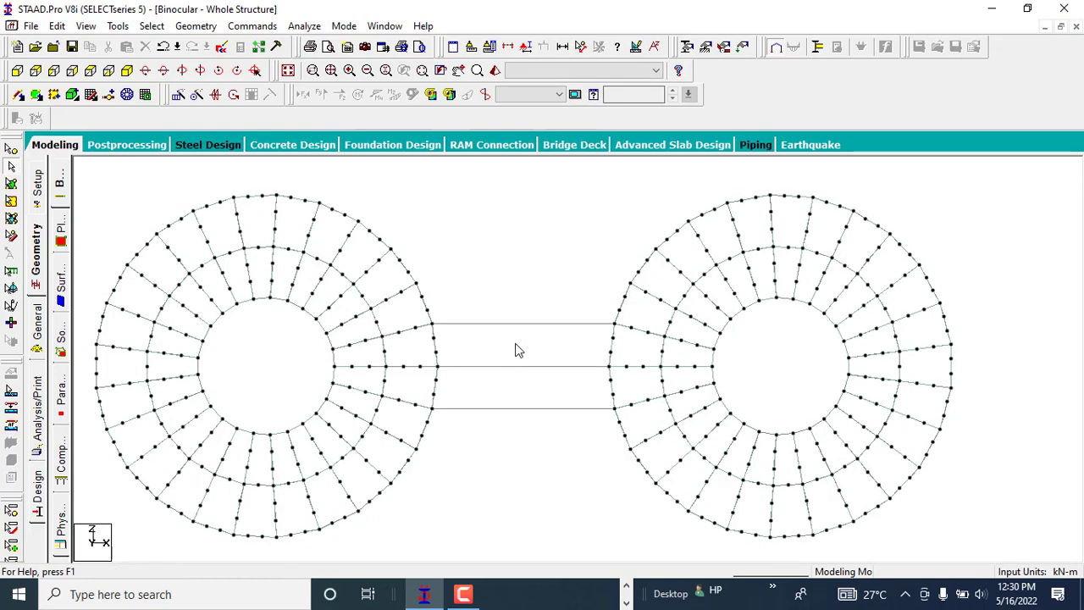
Step: Divide each of the three linking beams between the towers by inserting 9 equally spaced nodes, accepting the auto save
left_click(518, 329)
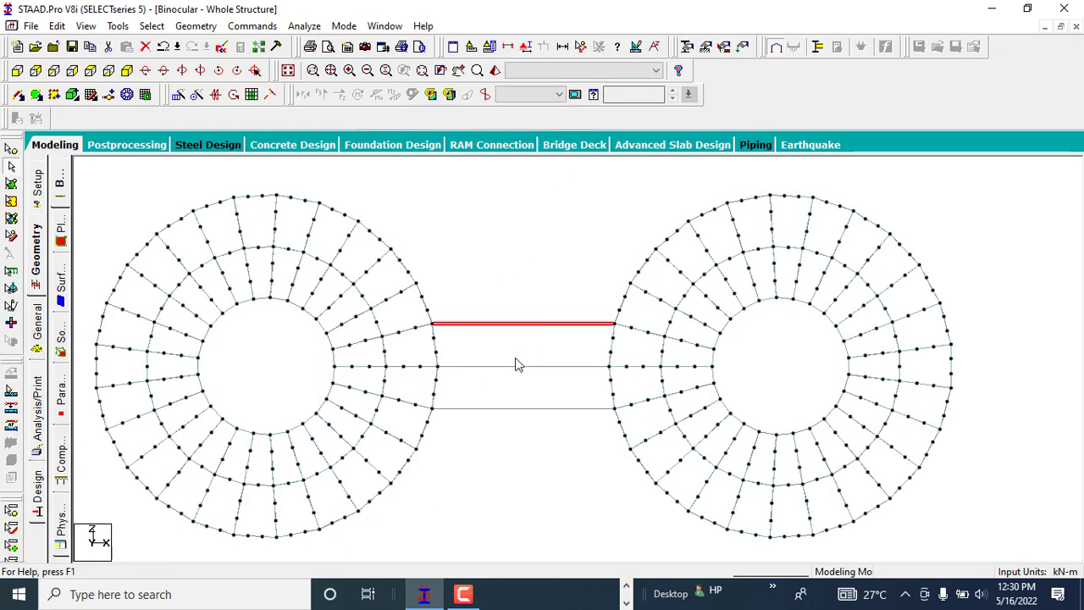
left_click(518, 372, "ctrl")
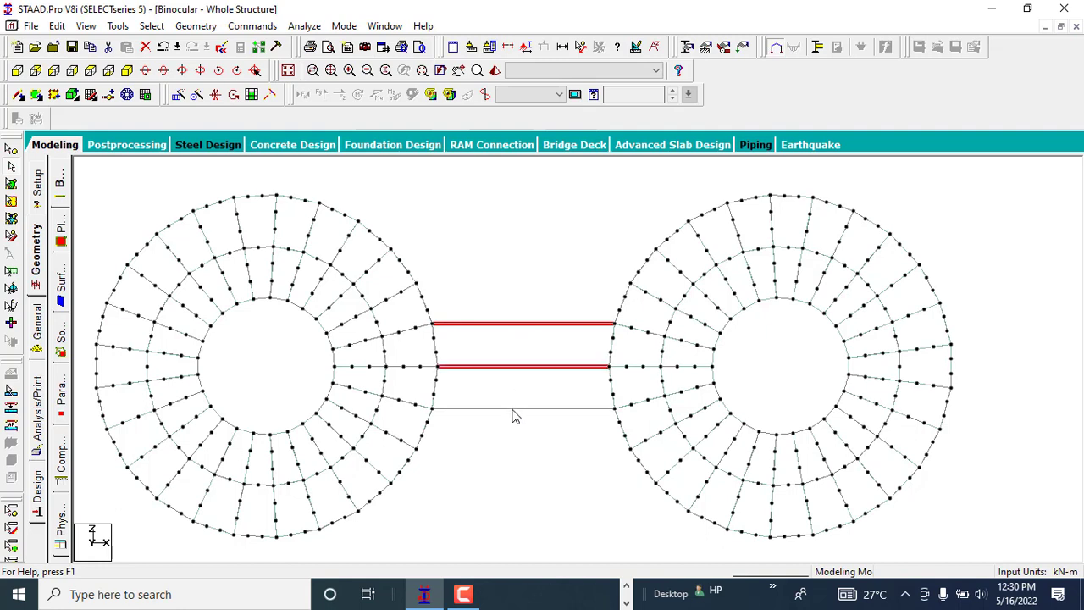
left_click(519, 424, "ctrl")
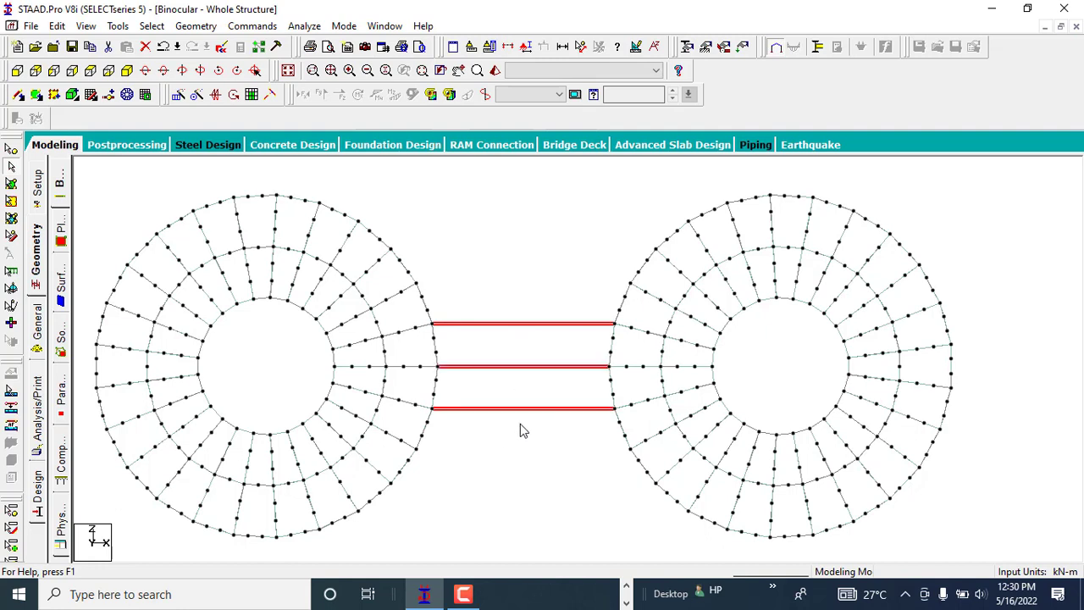
left_click(110, 94)
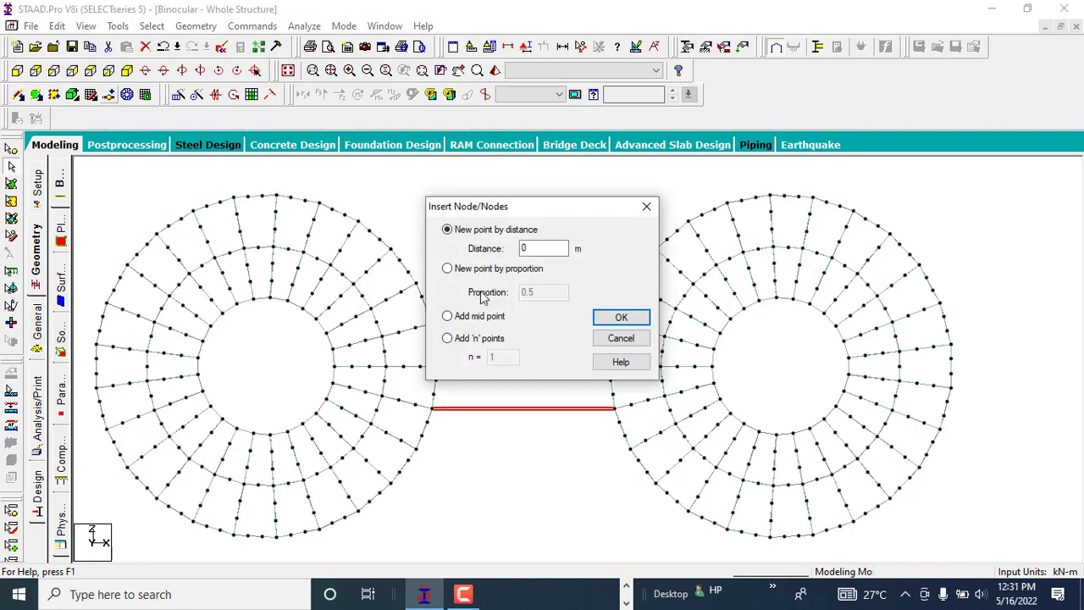
left_click(448, 339)
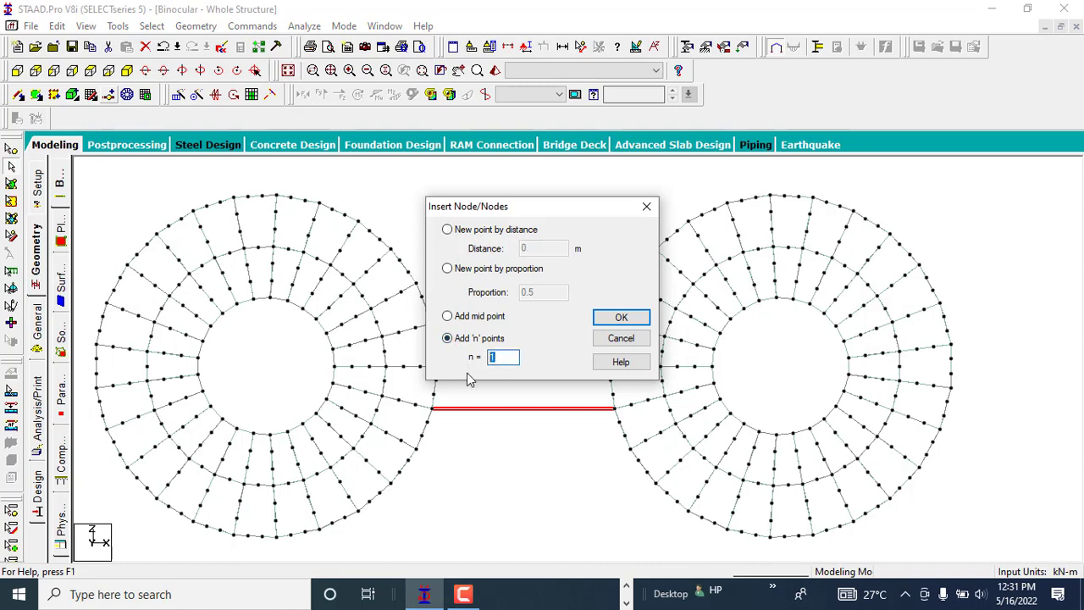
left_click(621, 318)
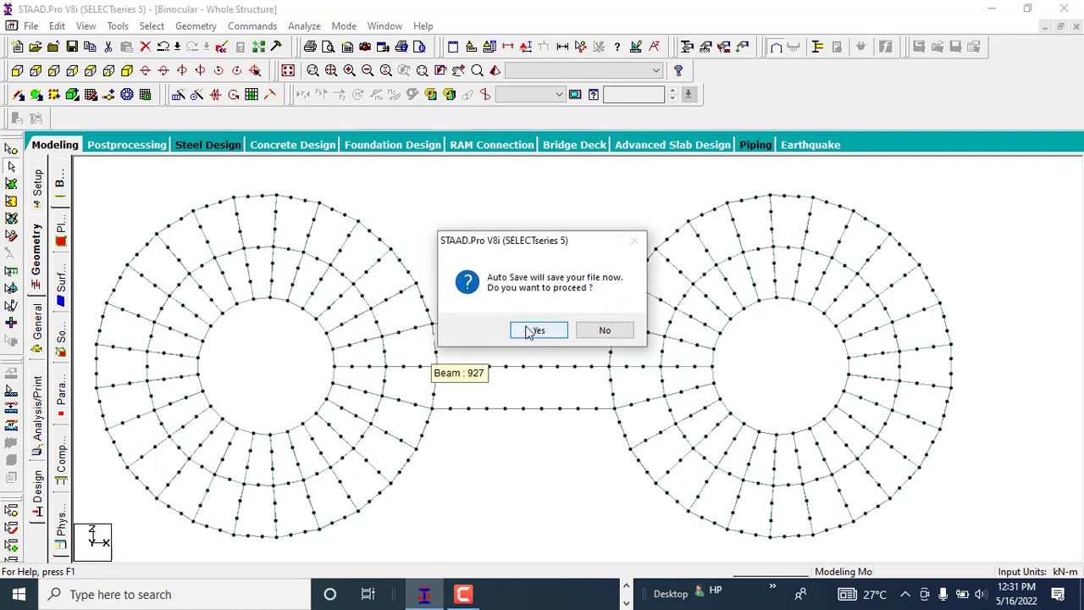
left_click(533, 327)
left_click(461, 318)
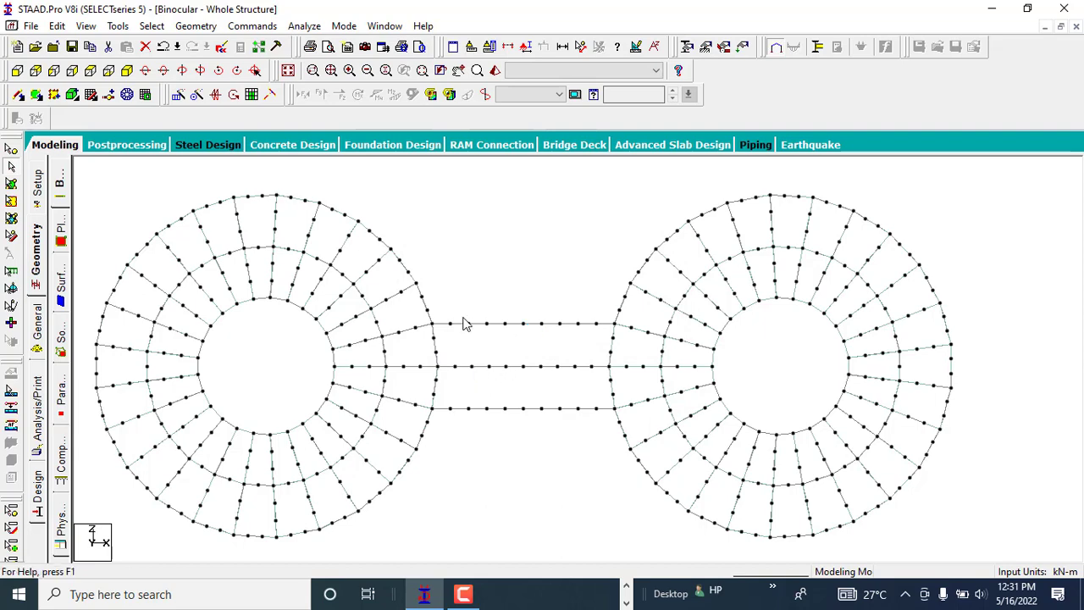
Step: Draw cross beams through the matching intermediate nodes of the three linking beams, completing all nine rows between the towers
left_click(32, 96)
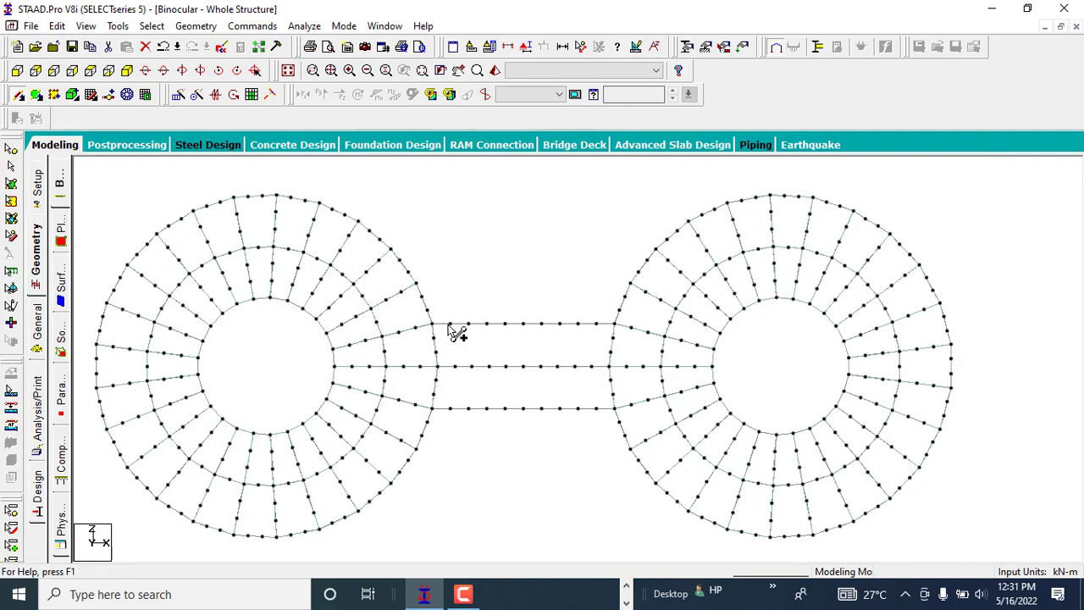
left_click_drag(449, 325, 465, 407)
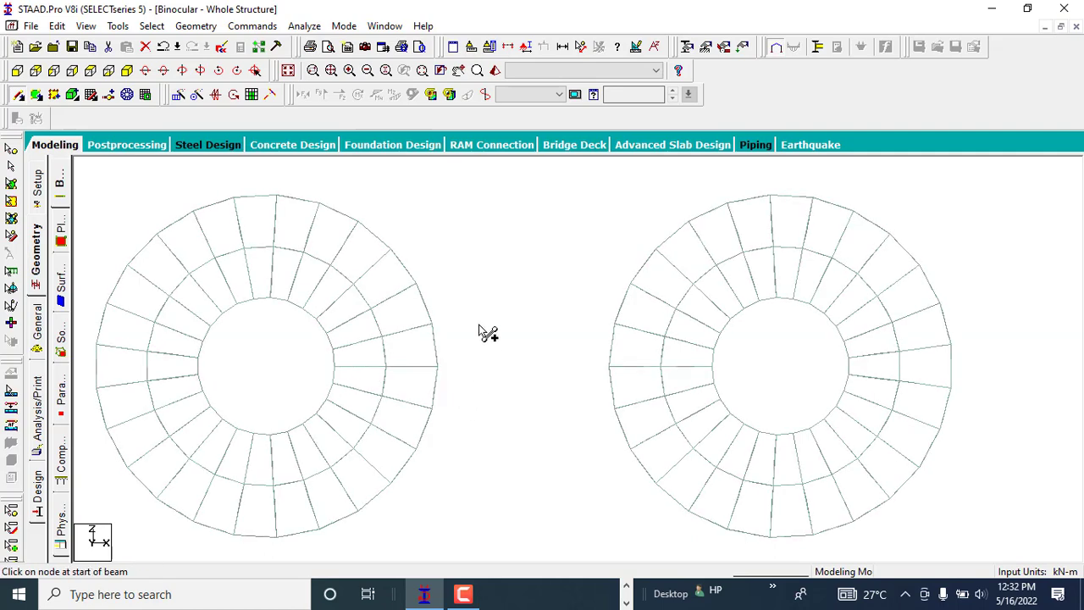
left_click_drag(473, 324, 473, 368)
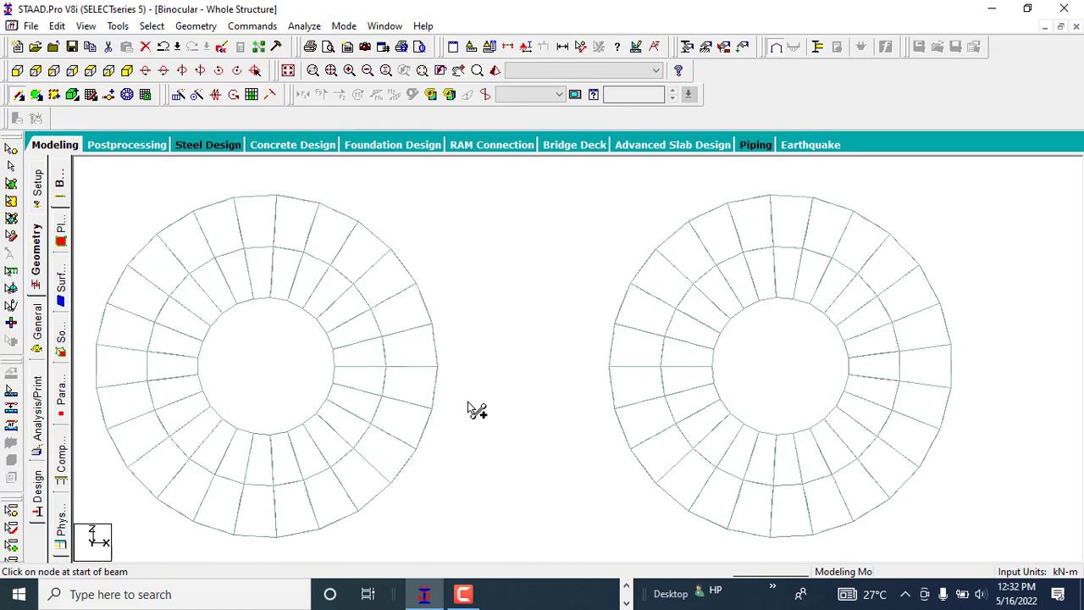
left_click_drag(469, 410, 475, 368)
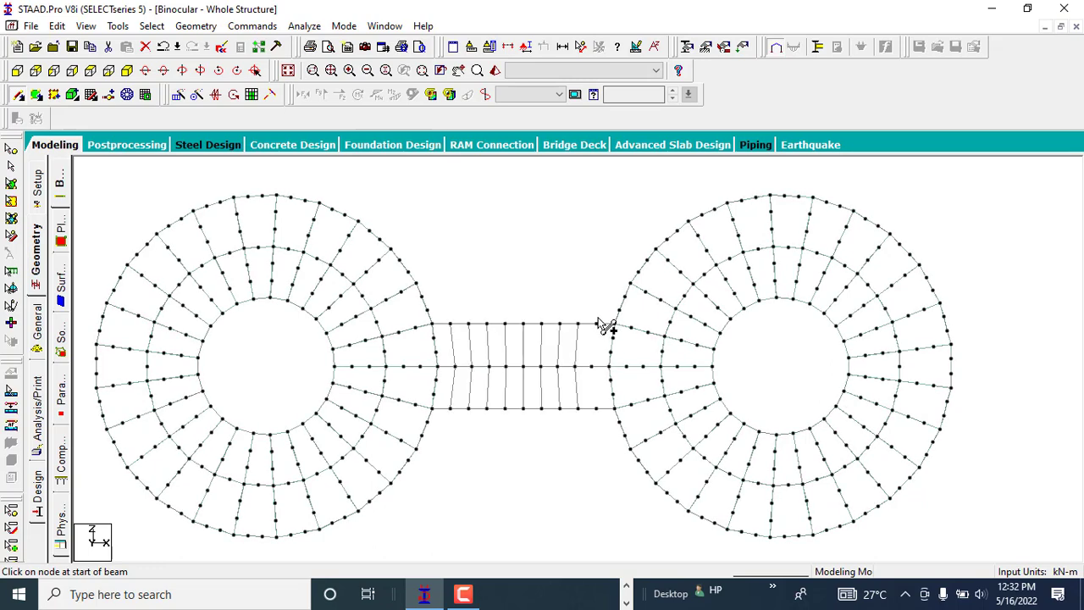
left_click_drag(598, 324, 597, 411)
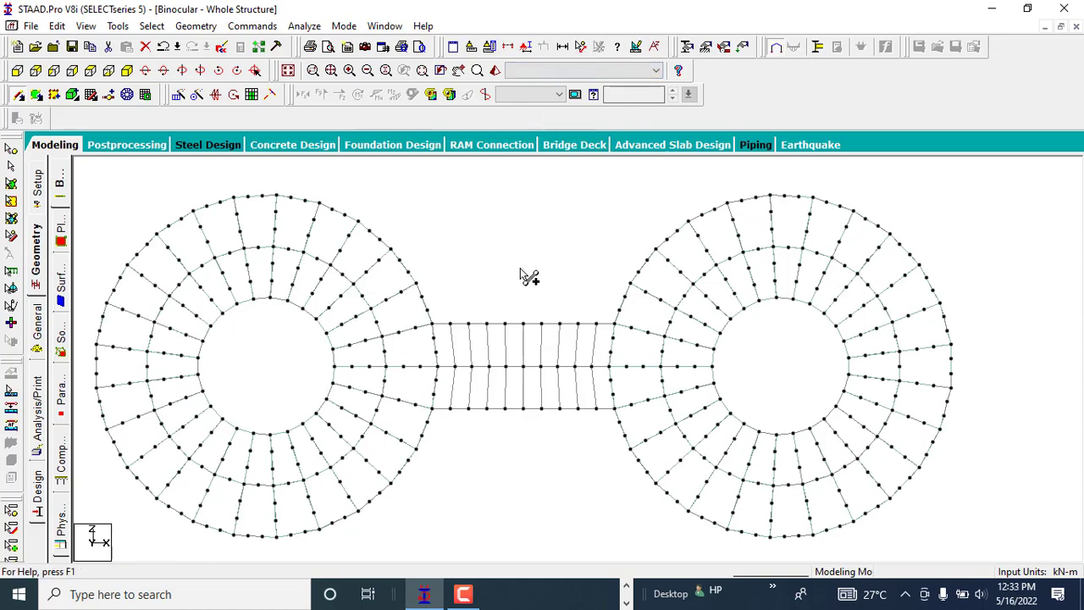
Step: Measure the lengths of two cross beams and the node spacing along an outer linking beam, then clear the dimensions
left_click(582, 46)
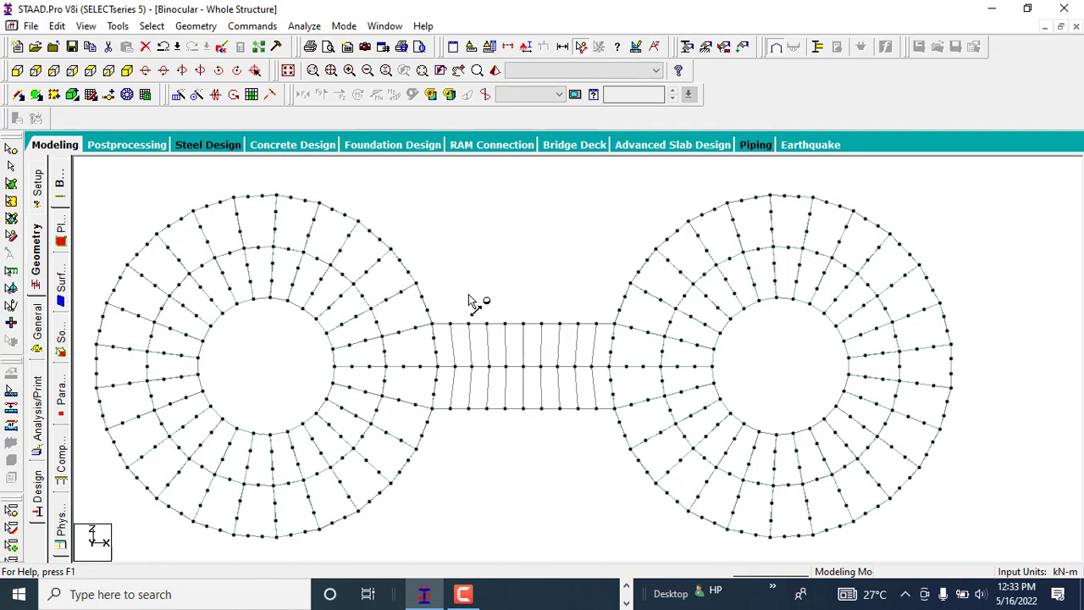
left_click(453, 325)
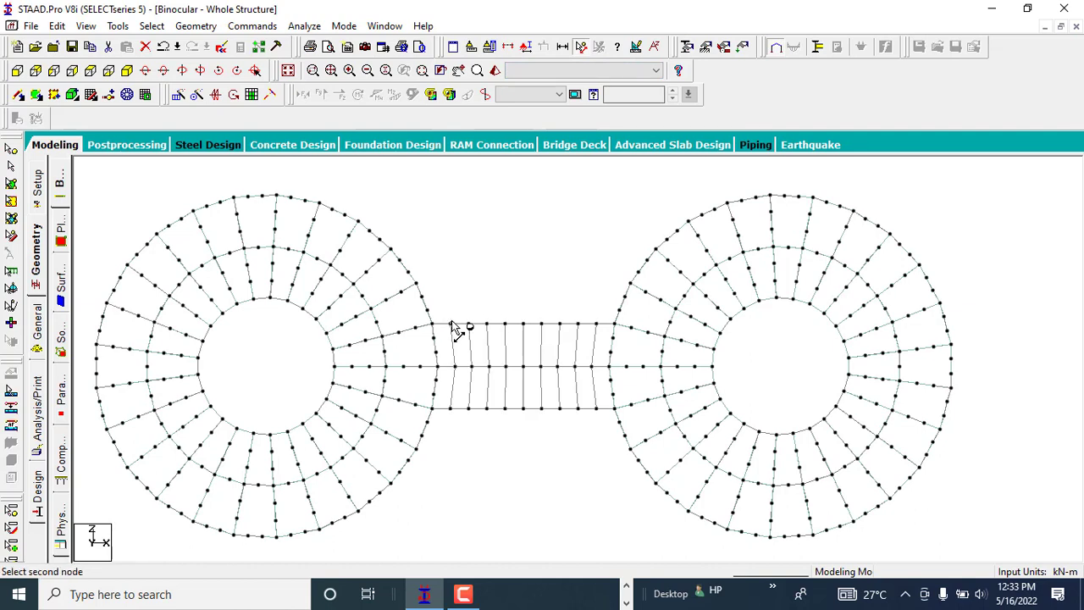
left_click(455, 370)
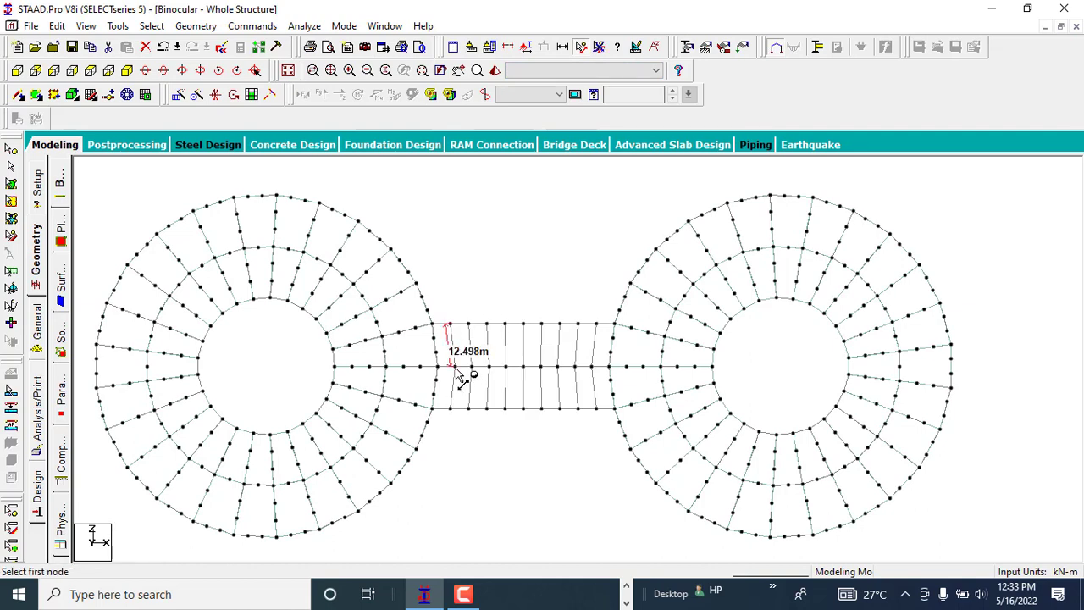
left_click(504, 325)
left_click(503, 366)
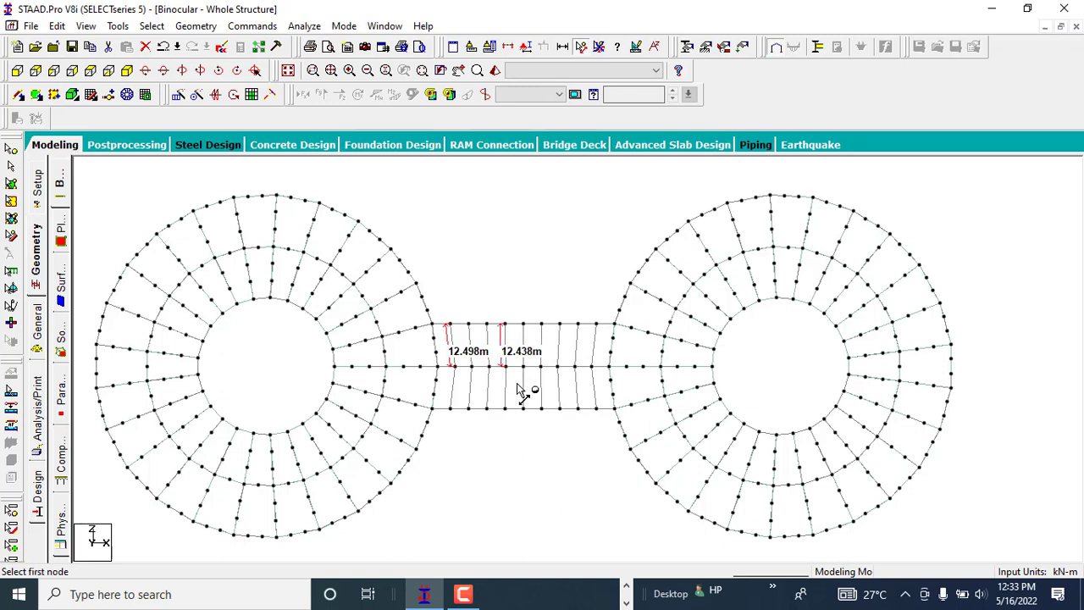
left_click(543, 326)
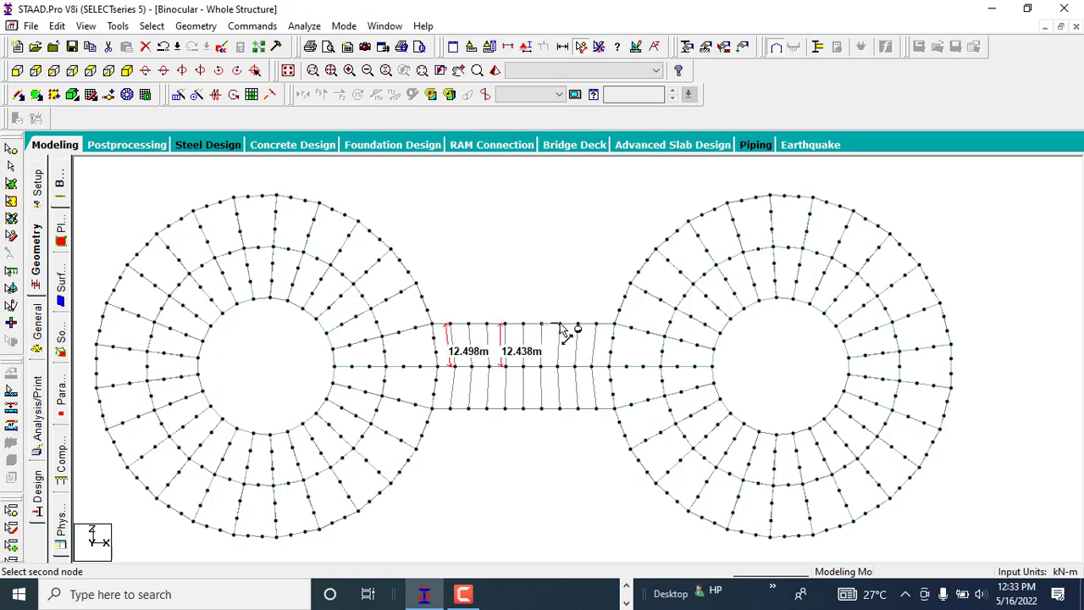
left_click(560, 326)
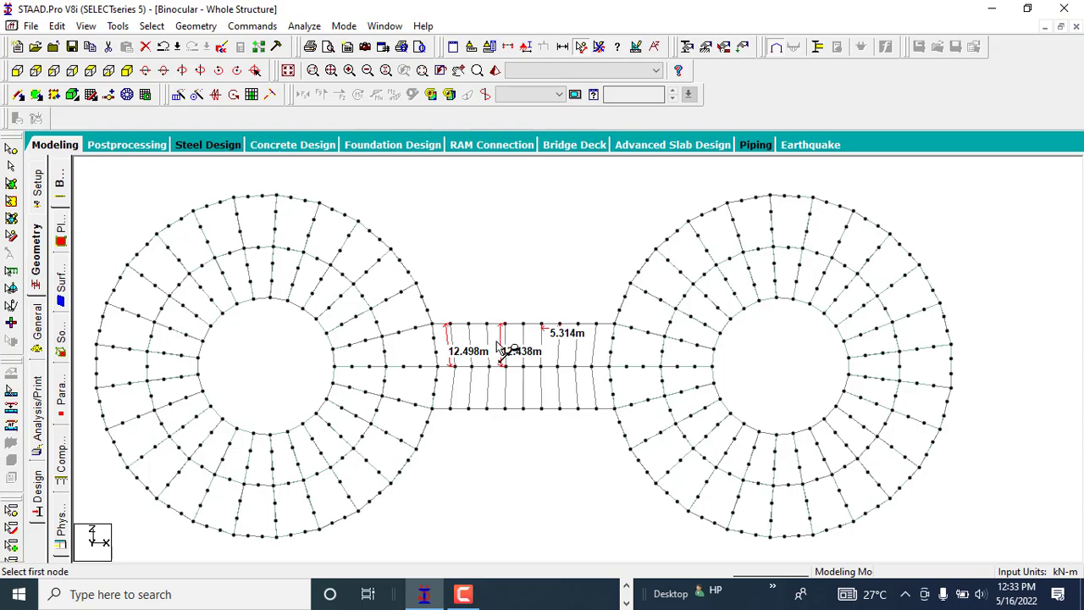
scroll(468, 407, "up", 3)
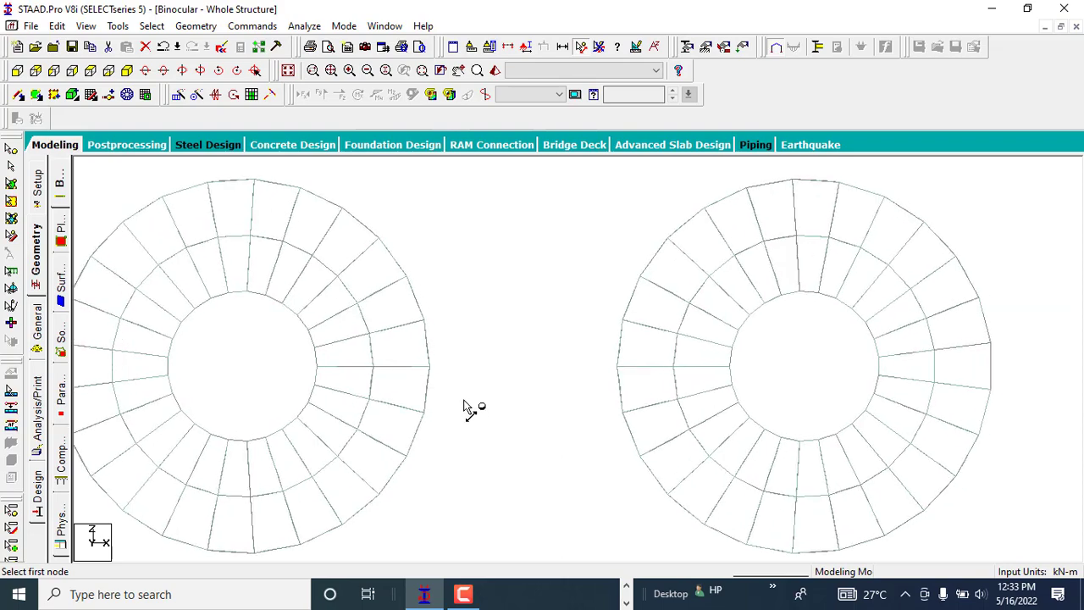
scroll(464, 400, "up", 2)
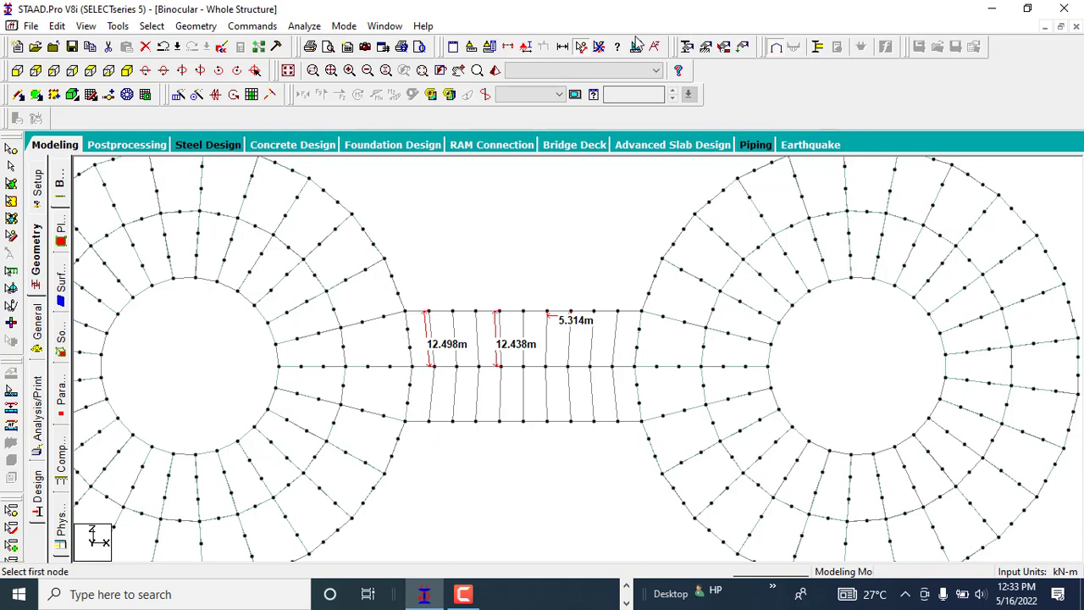
left_click(584, 46)
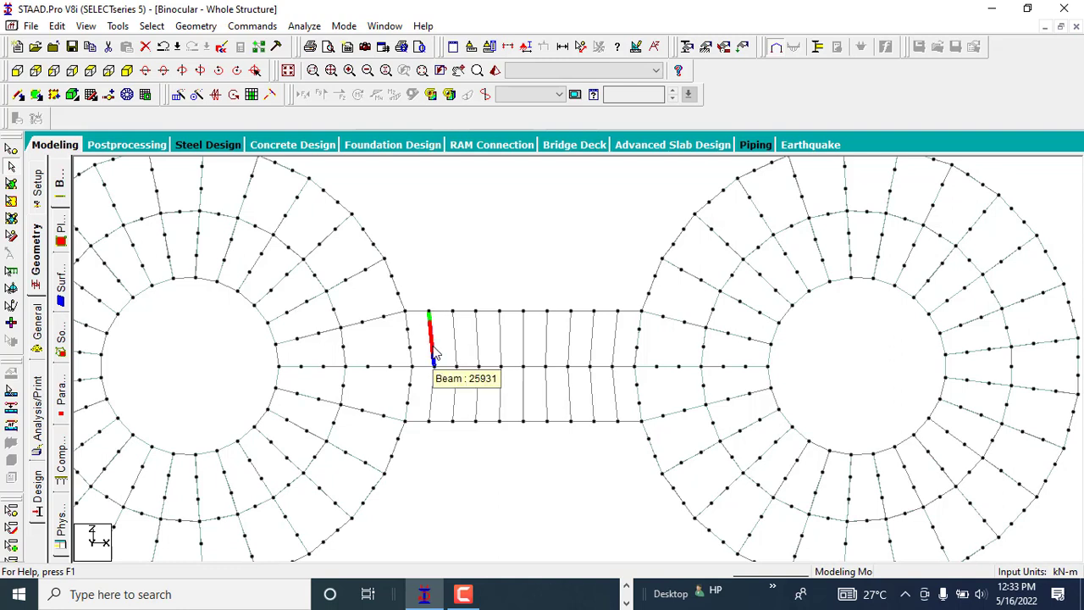
Step: Select all the cross beams between the towers and divide each by inserting 2 equally spaced nodes
left_click(433, 350)
left_click(456, 347, "ctrl")
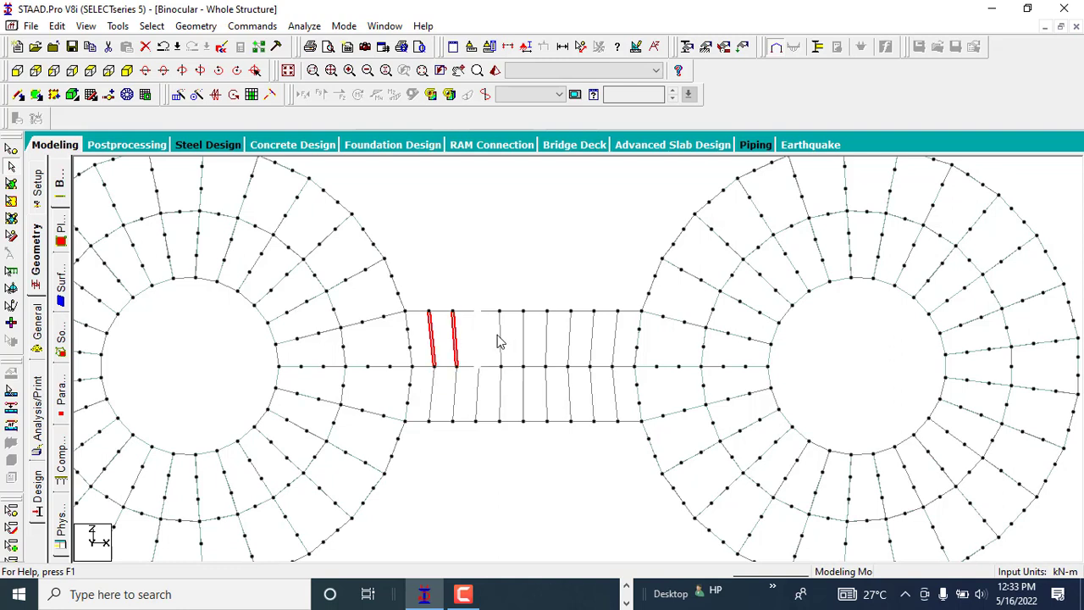
left_click(478, 343, "ctrl")
left_click(502, 343, "ctrl")
left_click(525, 341, "ctrl")
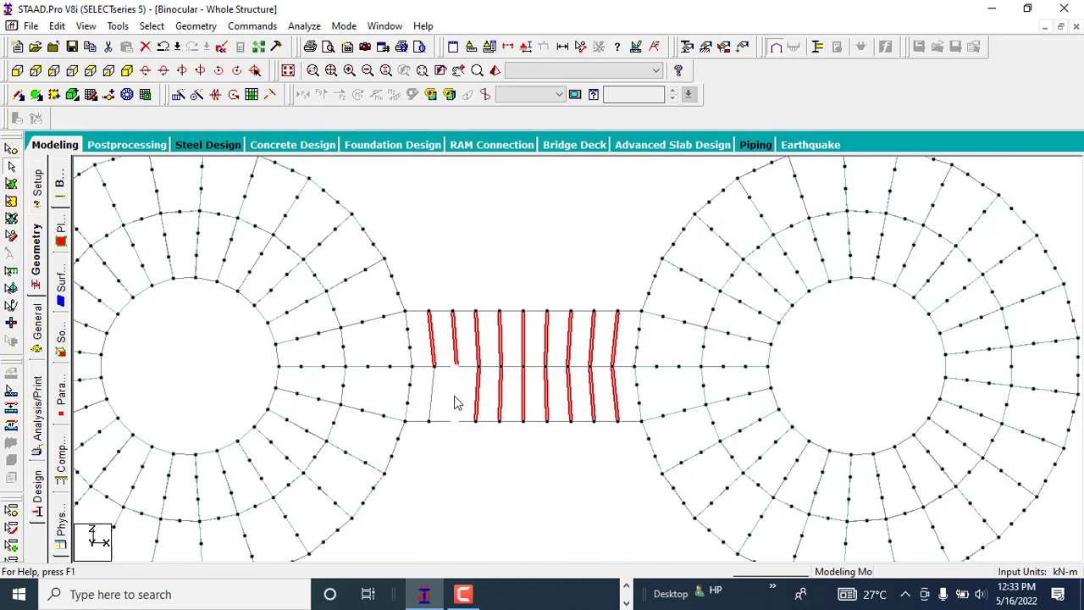
left_click(455, 404, "ctrl")
left_click(435, 403, "ctrl")
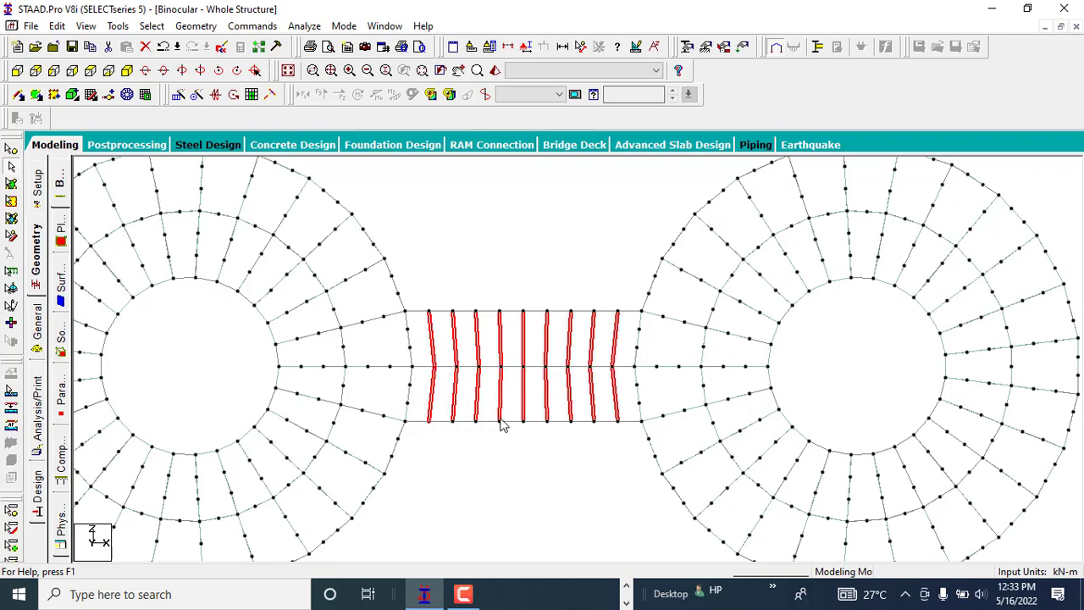
left_click(108, 95)
left_click(448, 339)
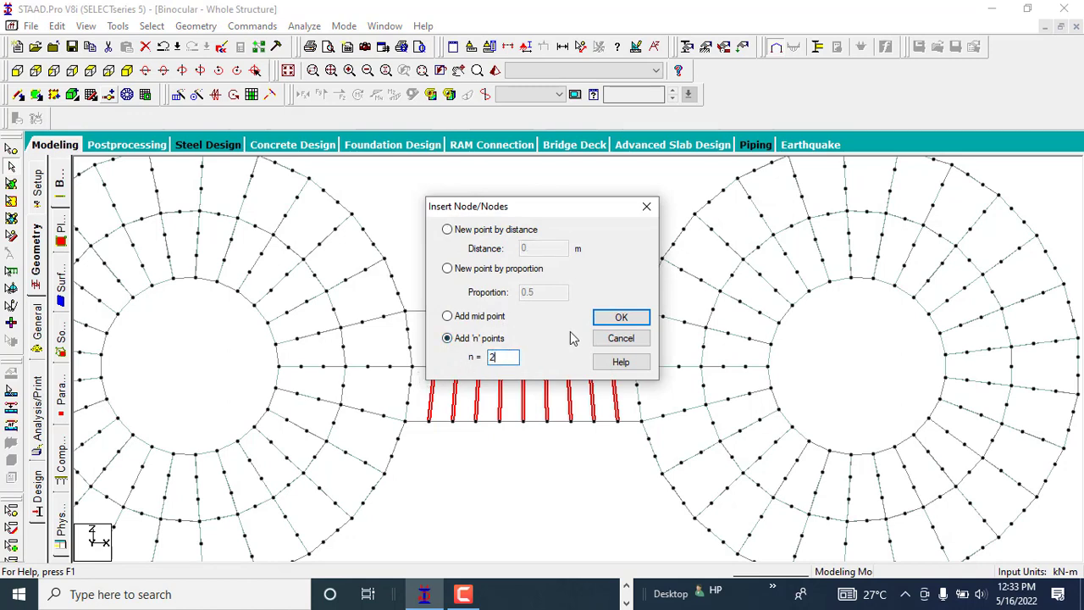
left_click(619, 318)
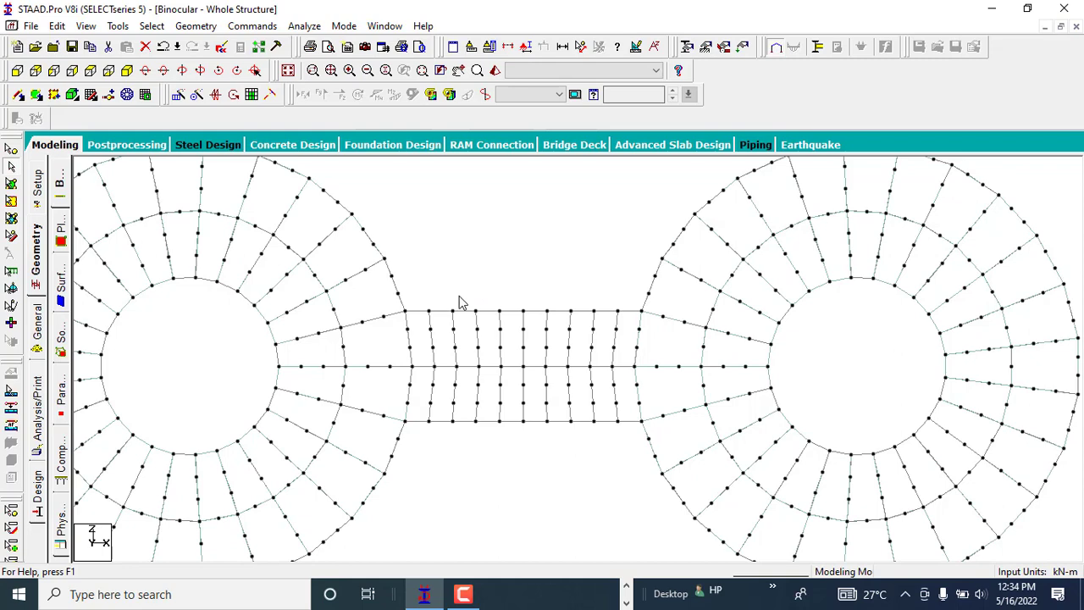
Step: Add four-noded plates to the first three bays of the link's upper row in plan, starting at the left tower
left_click(36, 95)
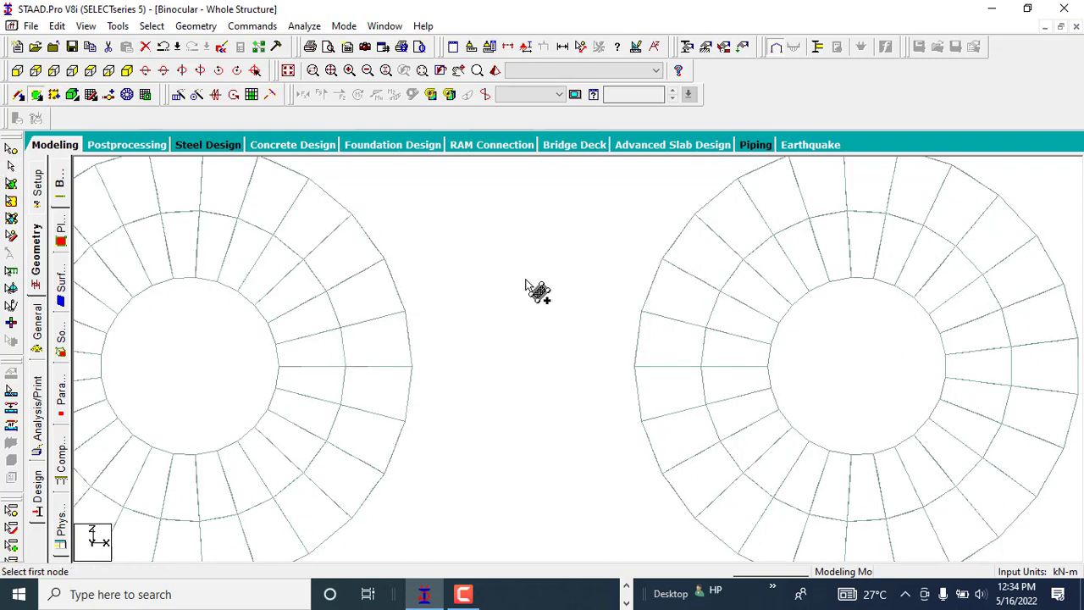
left_click(406, 312)
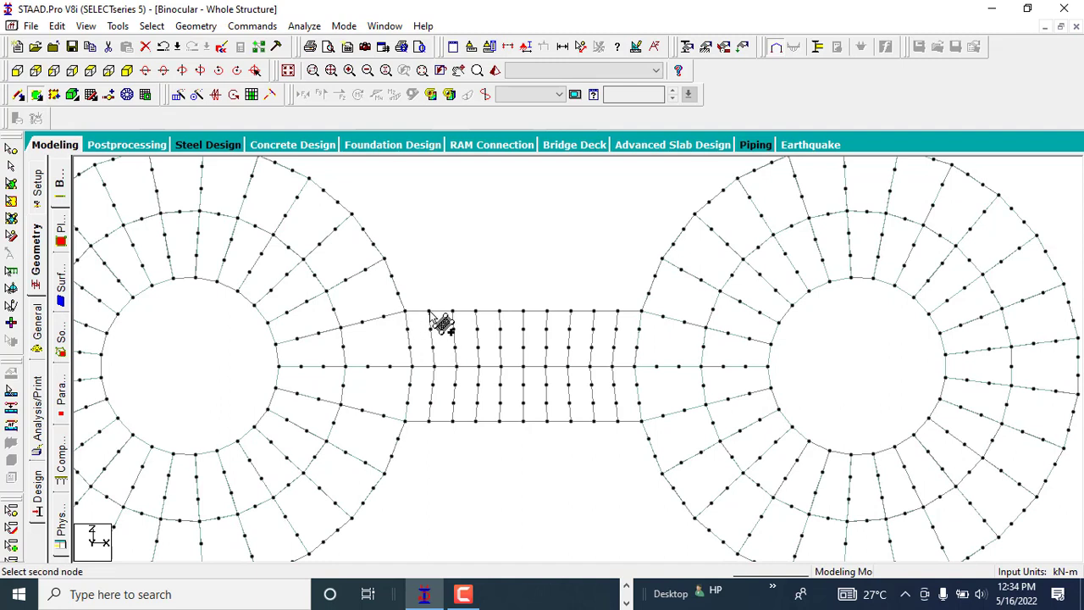
left_click(429, 312)
left_click(431, 366)
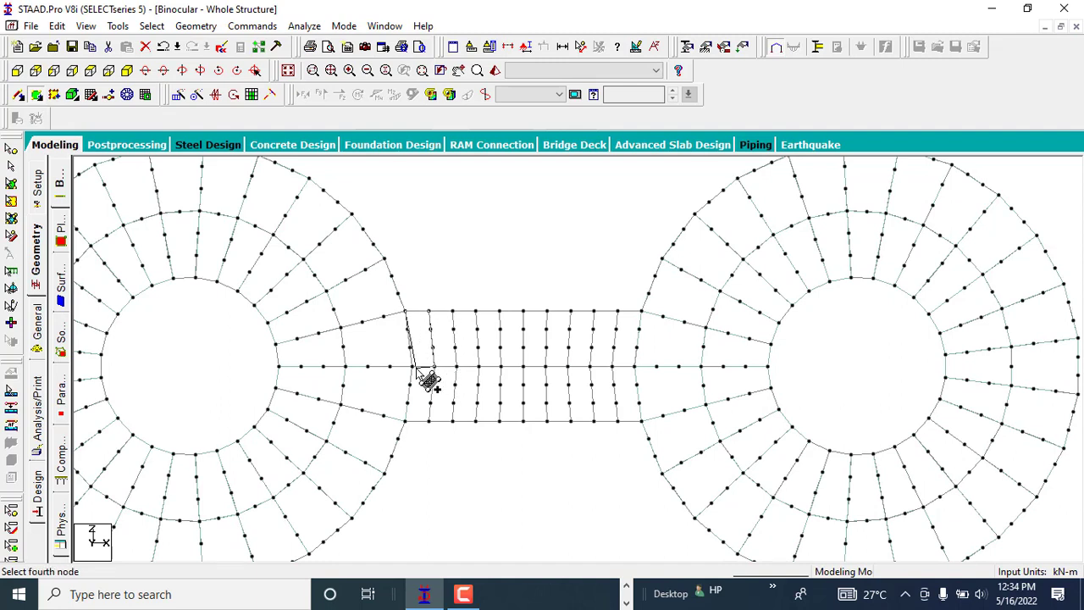
left_click(406, 366)
left_click(429, 312)
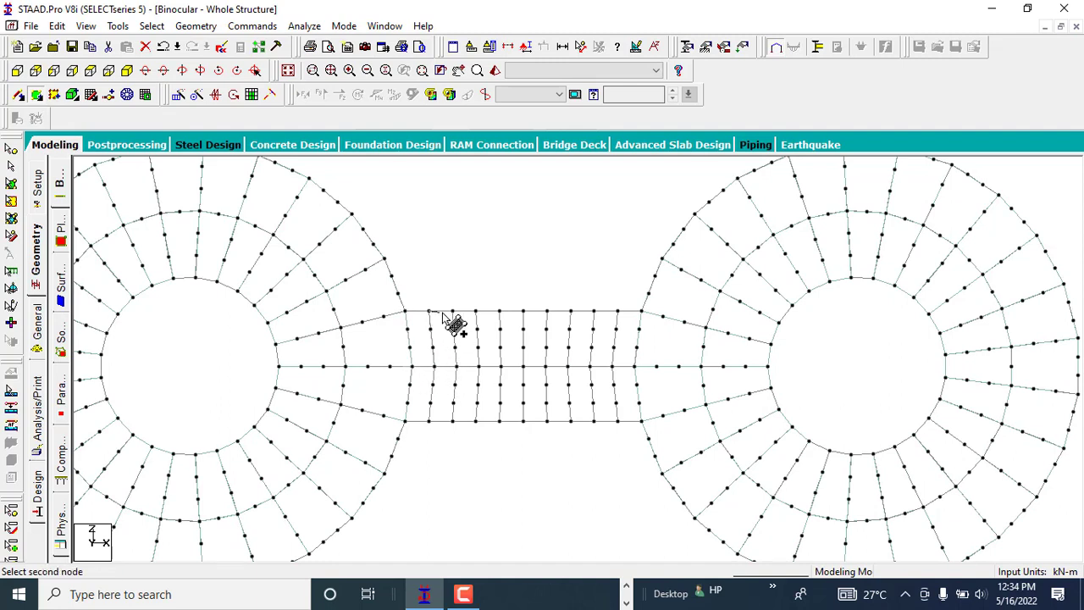
left_click(453, 312)
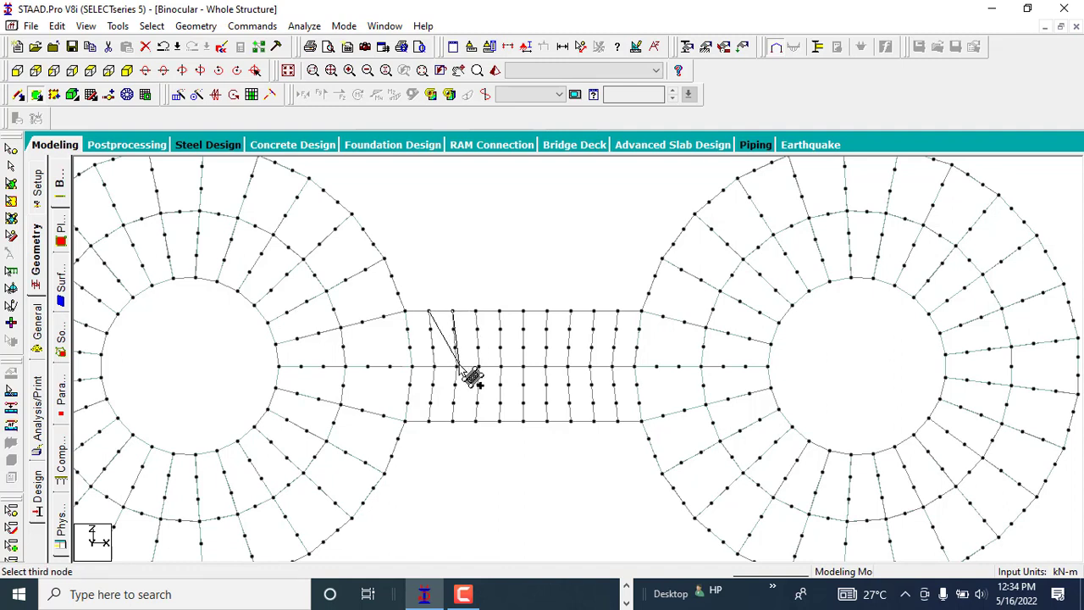
left_click(453, 366)
left_click(430, 366)
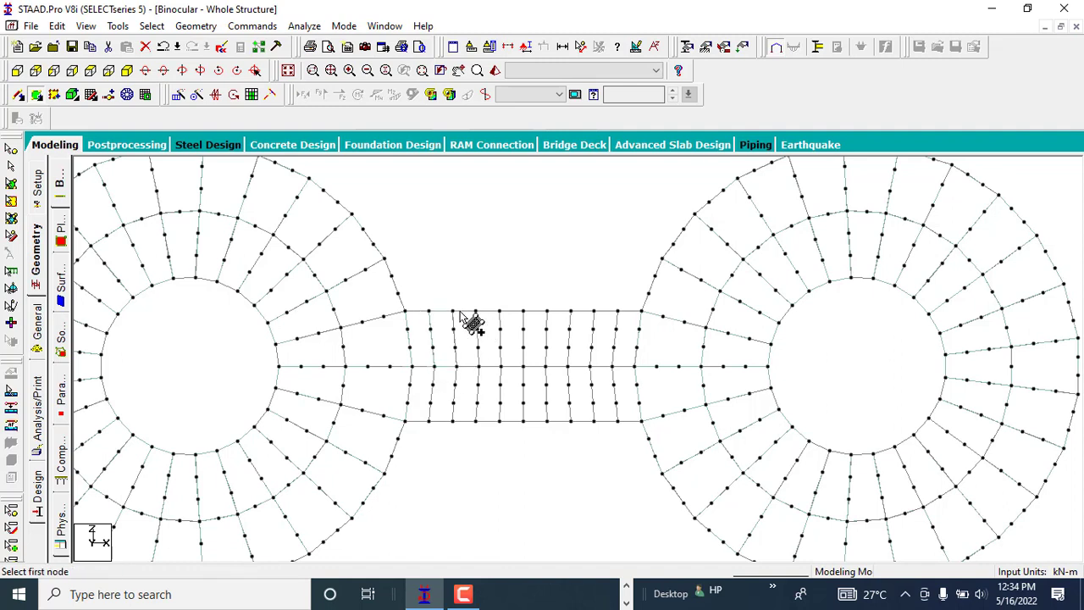
left_click(453, 311)
left_click(477, 312)
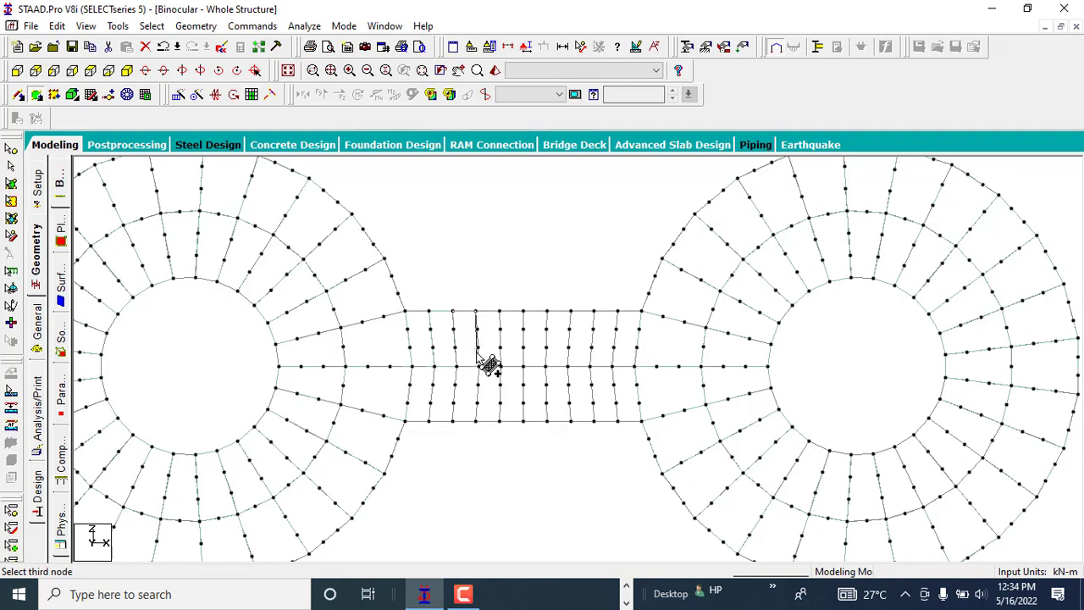
left_click(477, 366)
left_click(453, 365)
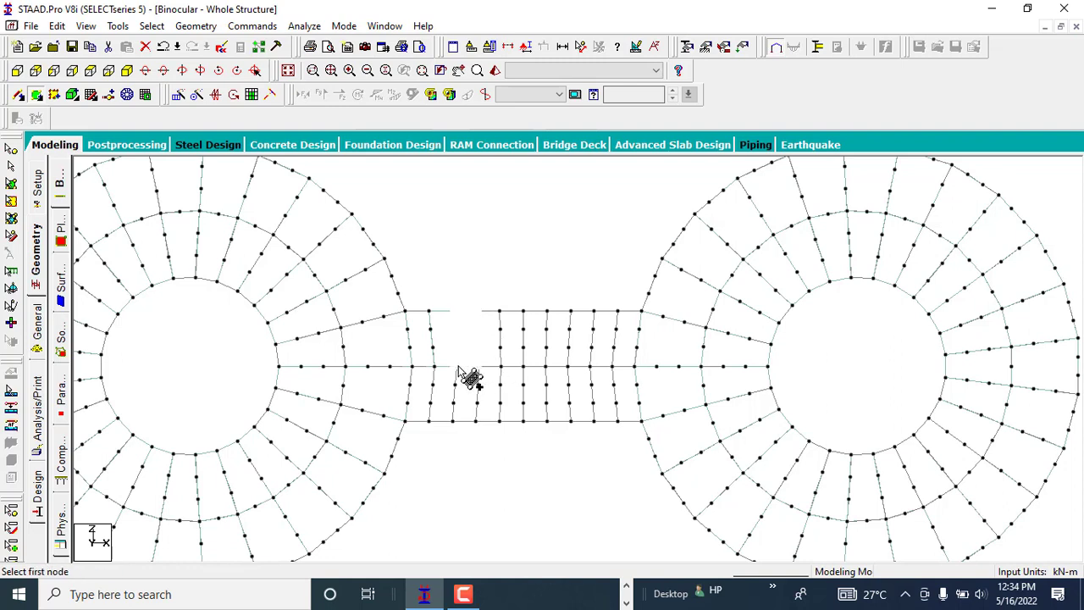
Step: Add four-noded plates to the last two bays of the link's lower row in plan, ending at the right tower
left_click(593, 366)
left_click(617, 366)
left_click(617, 421)
left_click(593, 421)
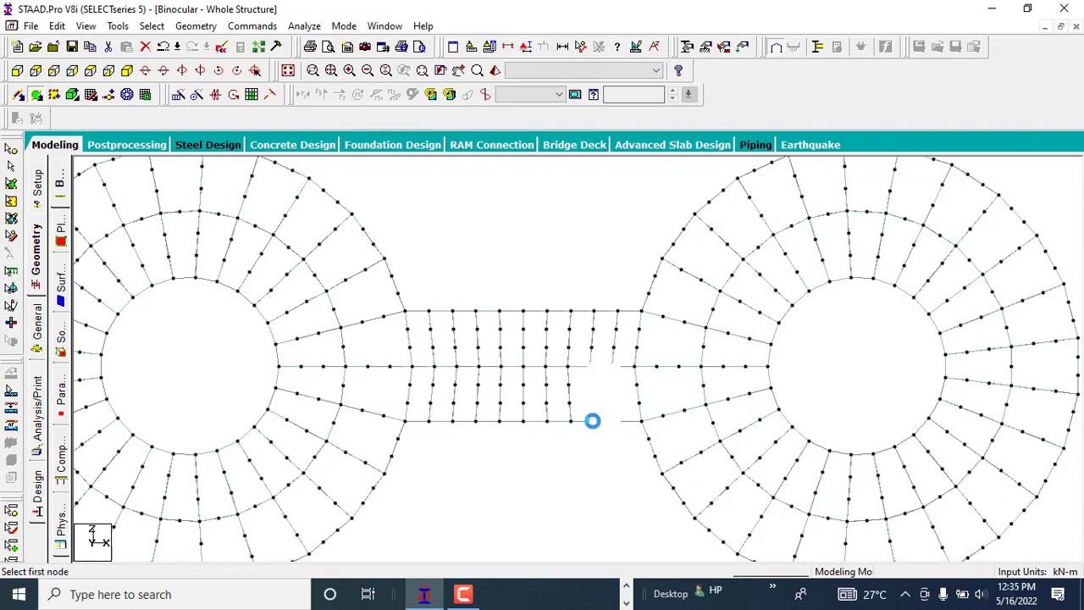
left_click(617, 366)
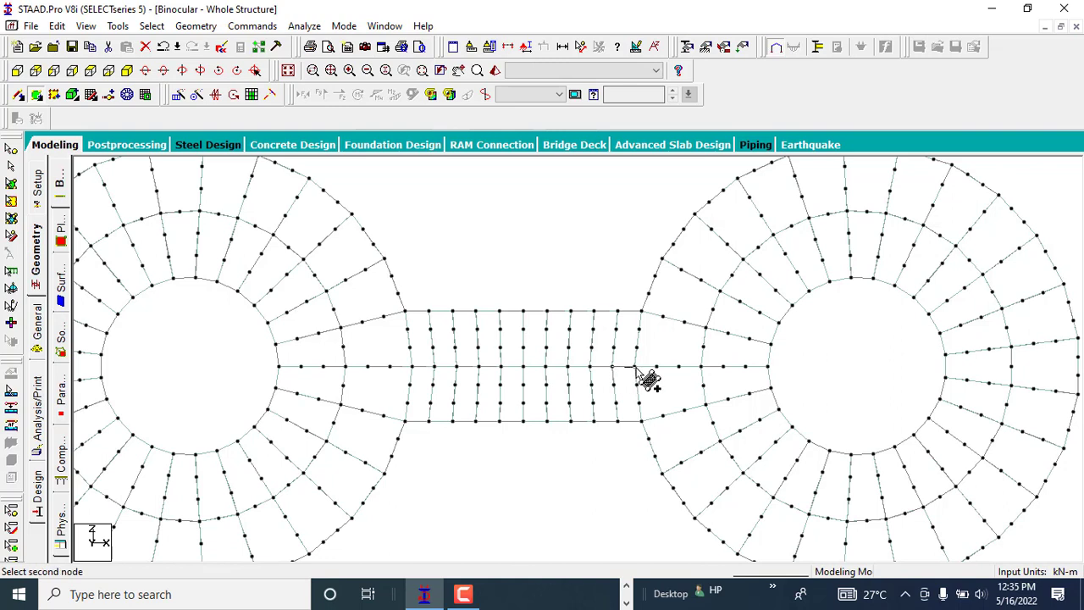
left_click(637, 366)
left_click(641, 422)
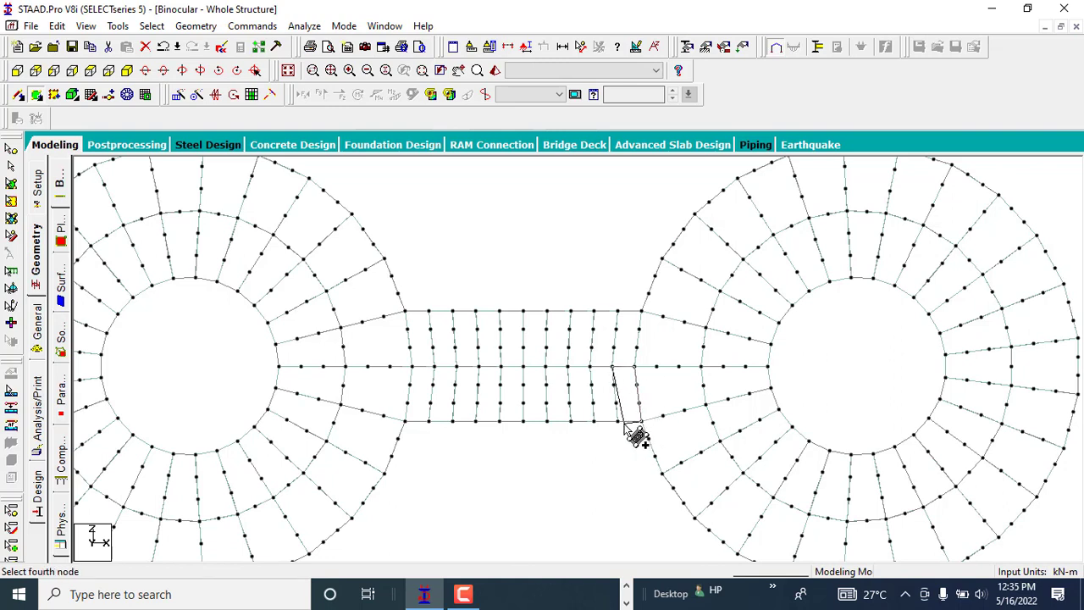
left_click(617, 421)
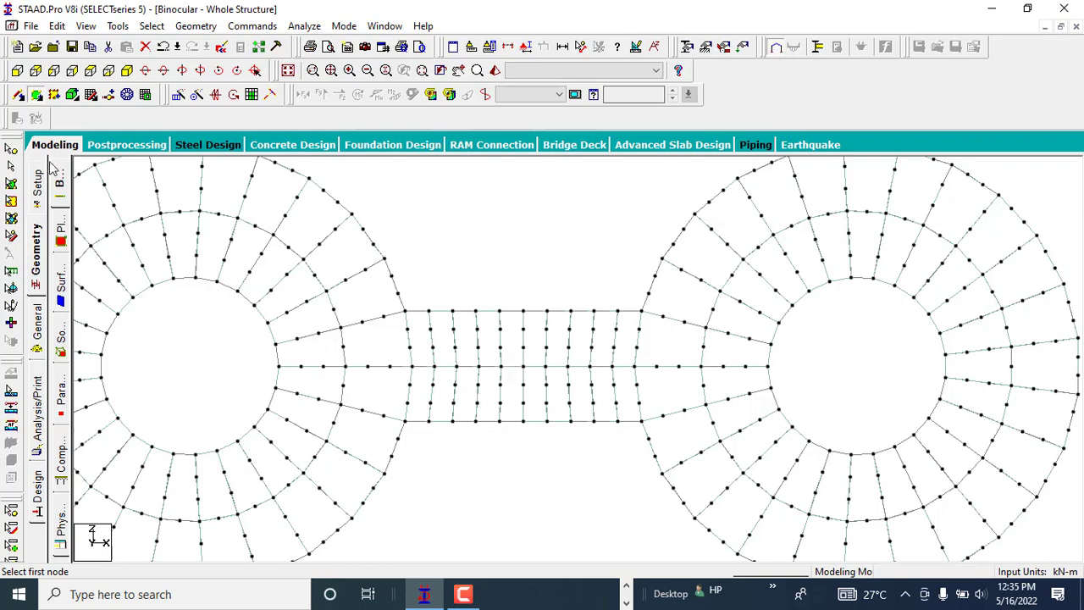
Step: Select the linking and cross beams between the towers and set up a Translational Repeat along Y with 18 steps at 3 m spacing
left_click(11, 167)
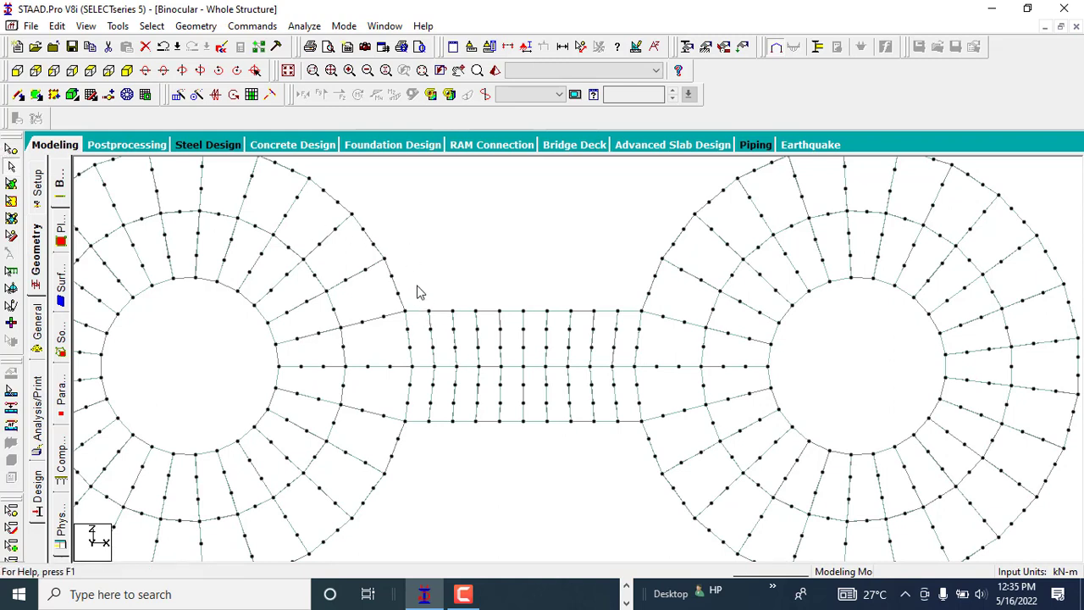
left_click_drag(531, 438, 632, 459)
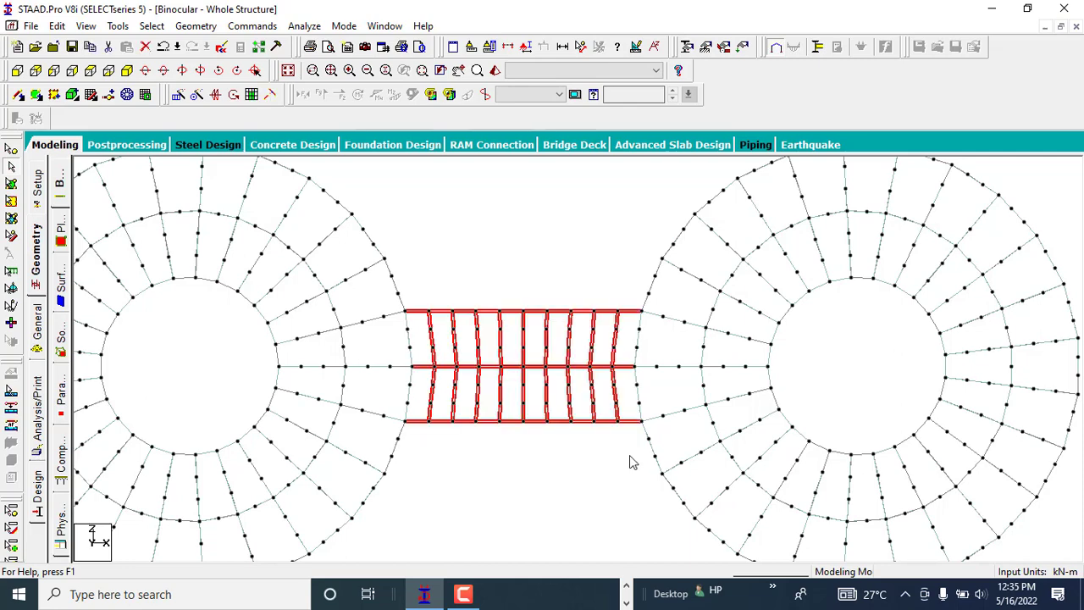
left_click(178, 95)
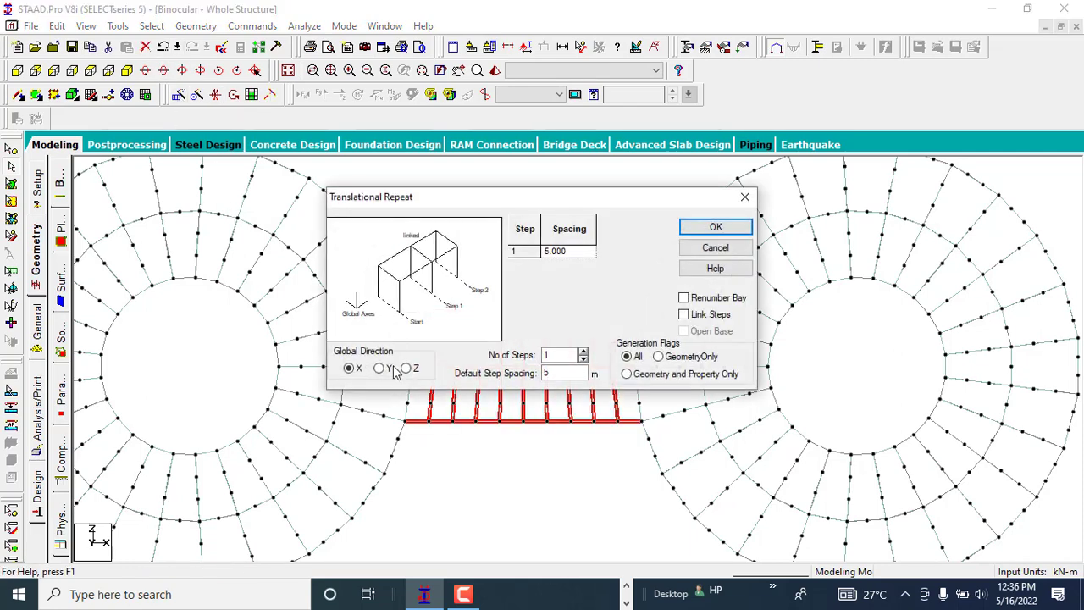
double_click(546, 356)
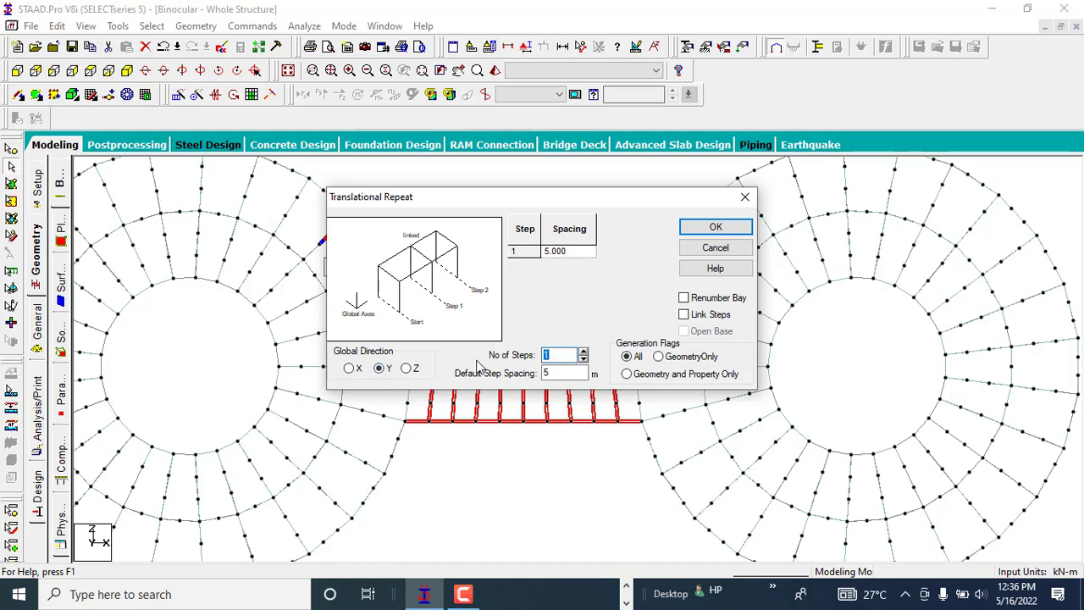
type("8")
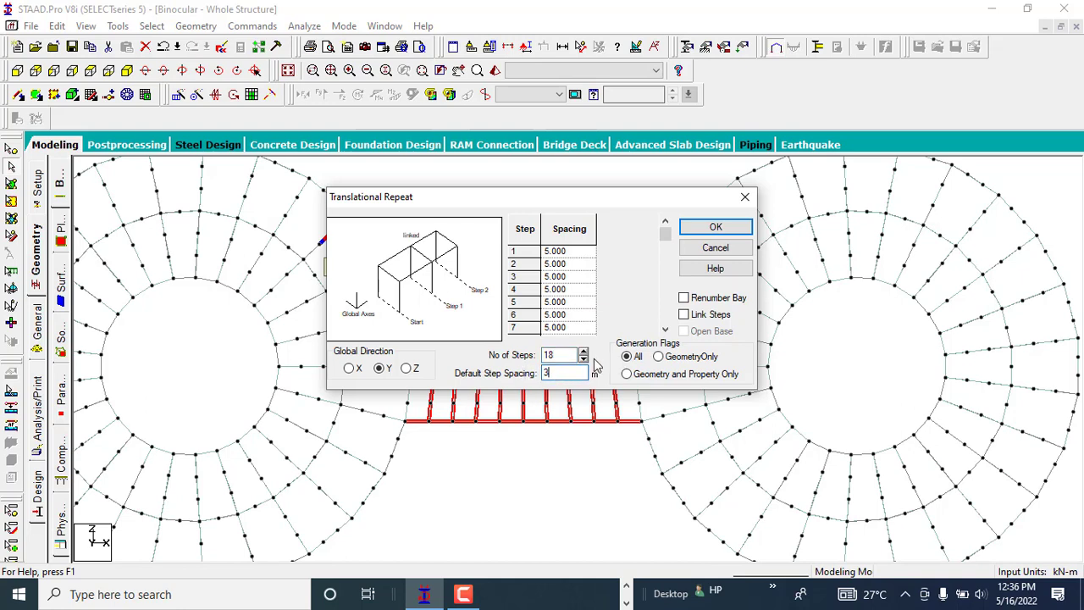
Step: Switch to the reference image BINOCULAR6.PNG in Photos, examine the link between the towers, and return to STAAD.Pro
left_click(627, 602)
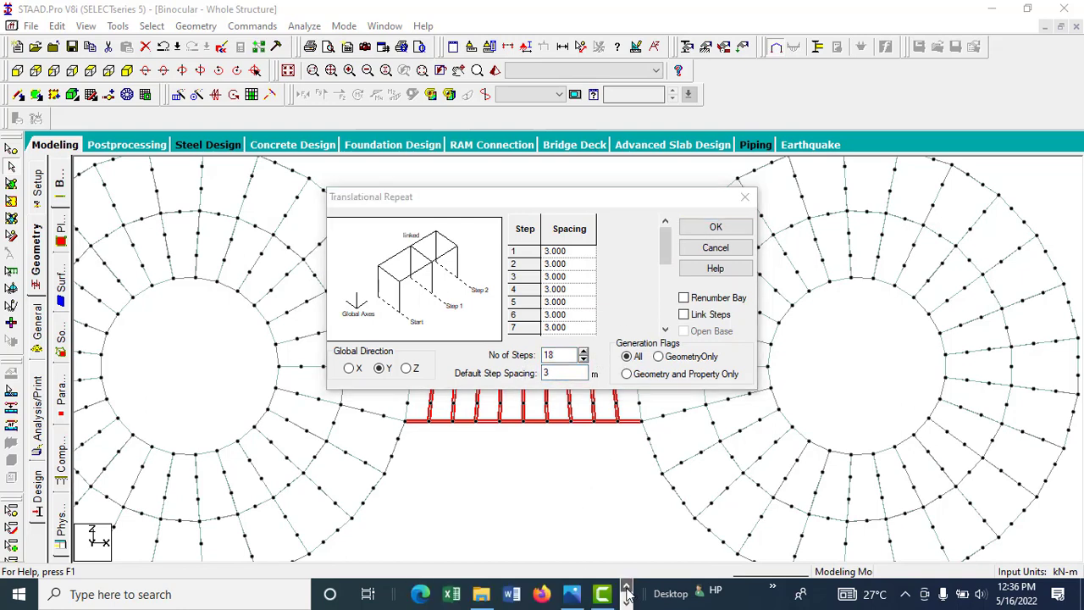
mouse_move(573, 594)
left_click(585, 533)
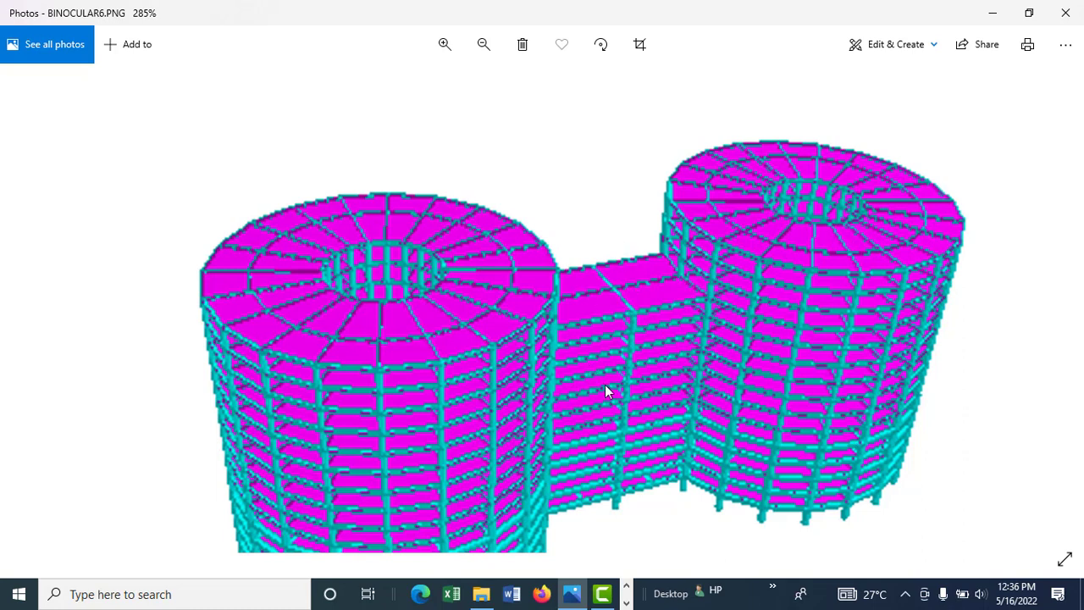
left_click(627, 602)
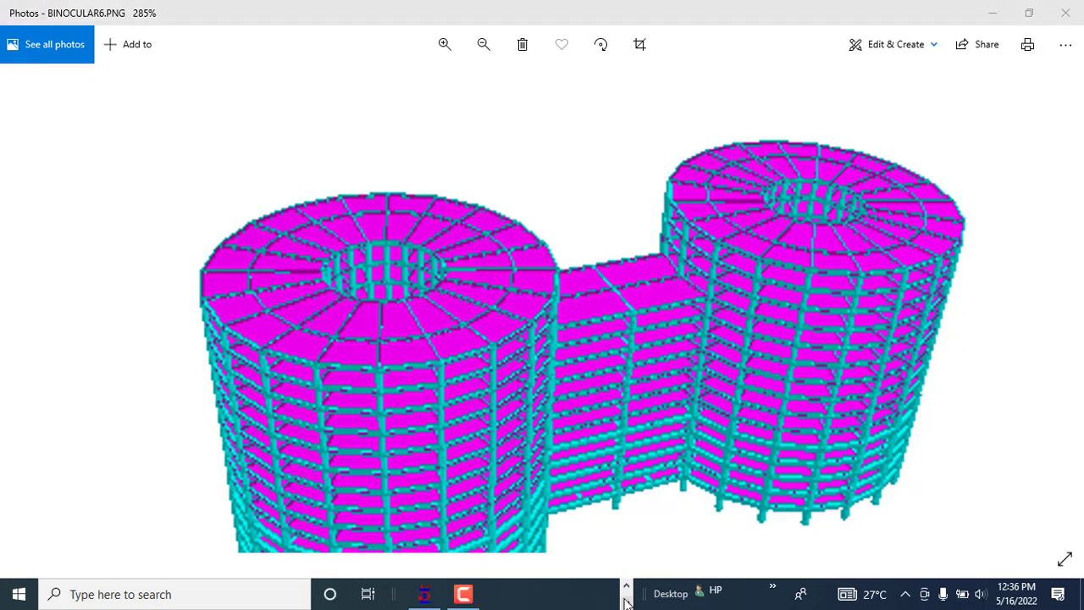
left_click(434, 590)
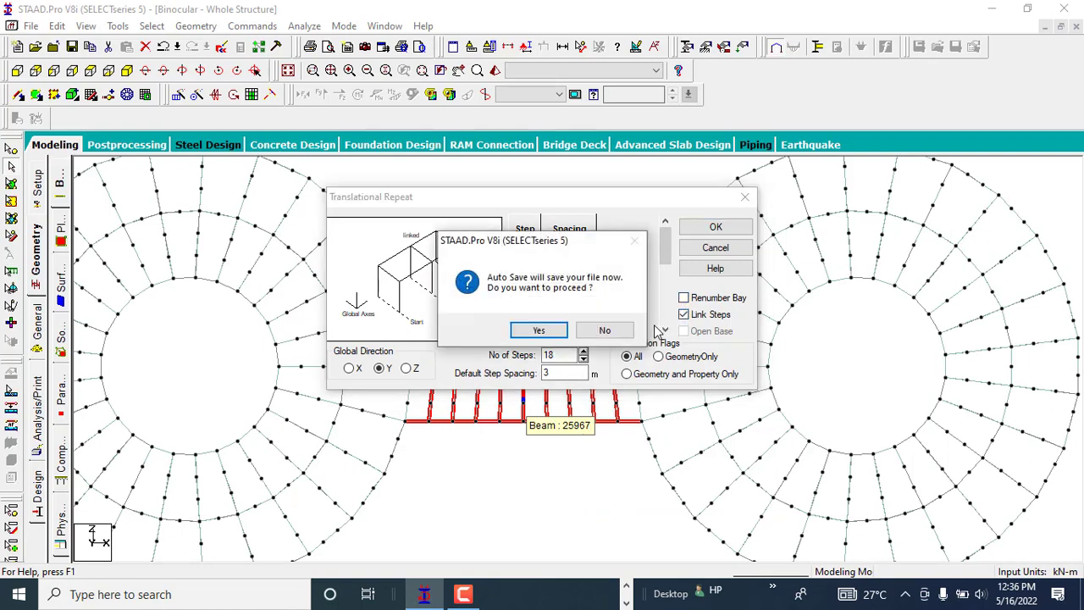
Step: Generate the linking beams' Translational Repeat with Link Steps enabled, accepting the auto save and saving the structure
left_click(540, 334)
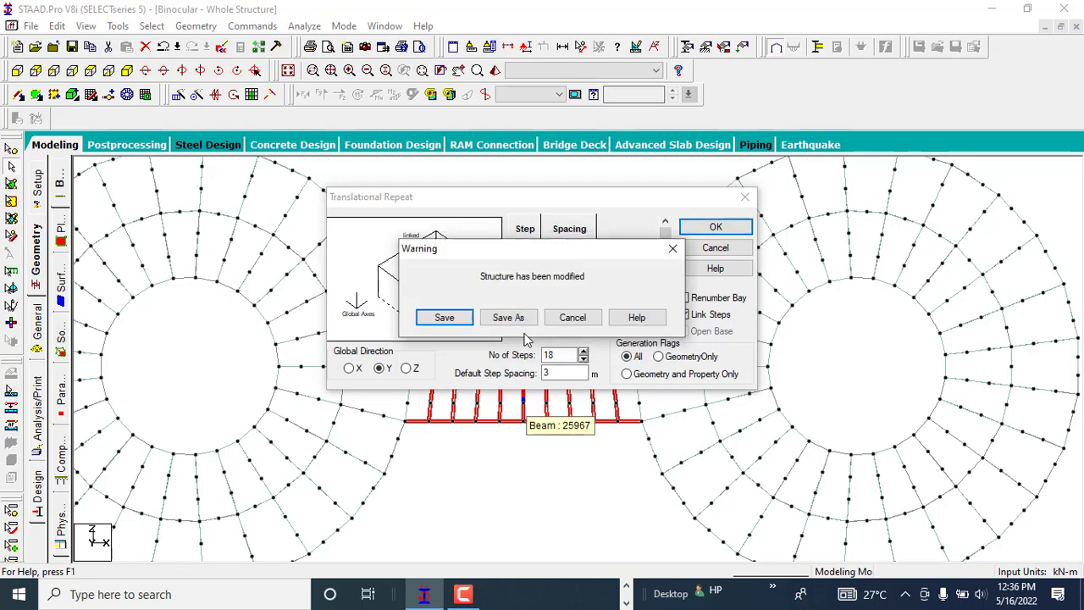
left_click(442, 319)
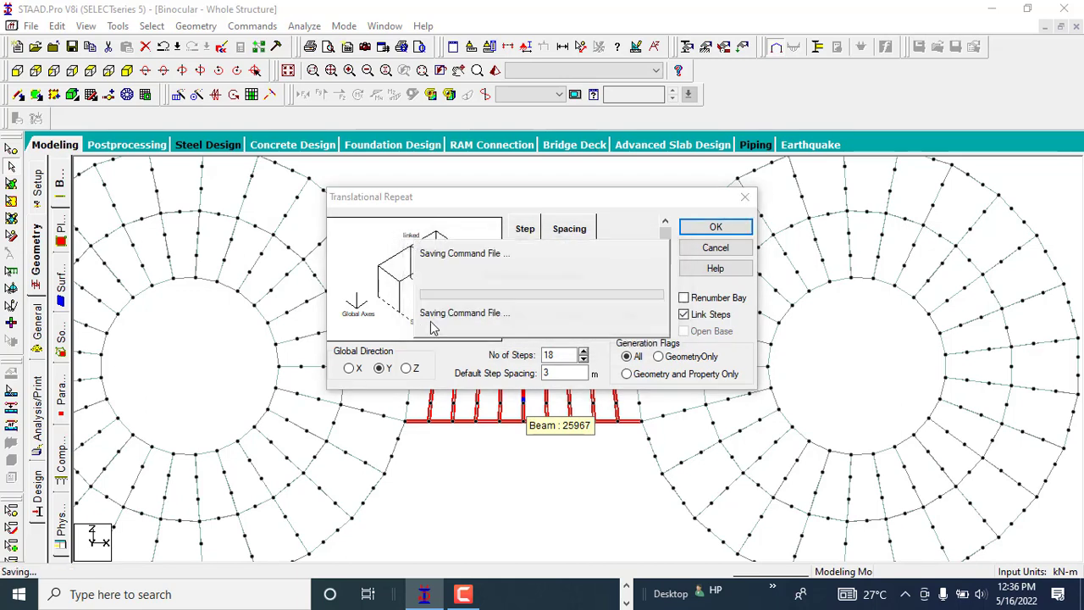
left_click(716, 227)
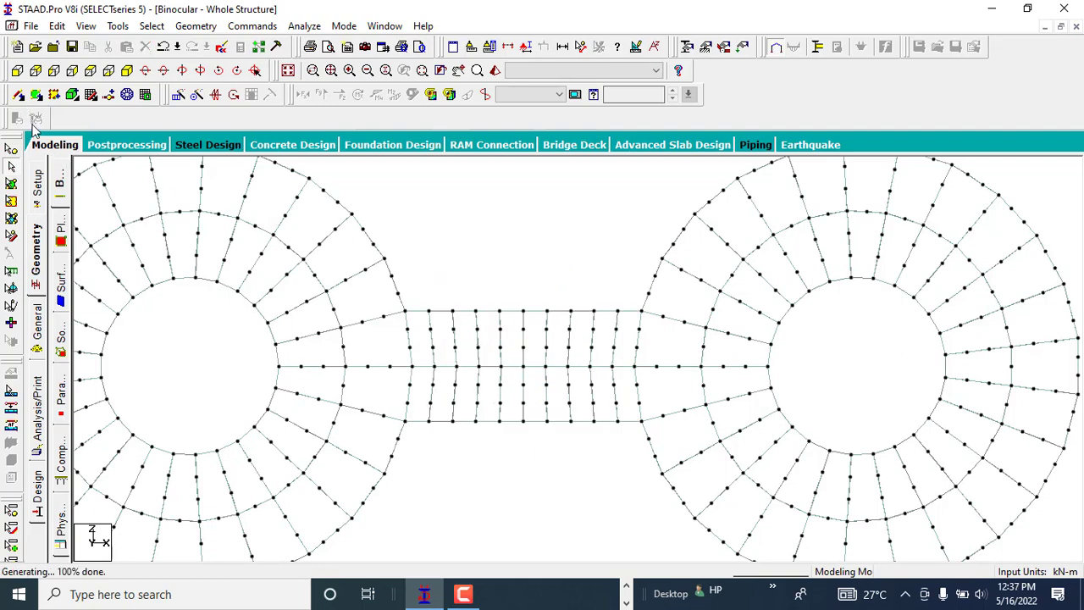
Step: Select all plates of the link between the towers and repeat them translationally along Y with 18 steps at 3 m spacing
left_click(11, 201)
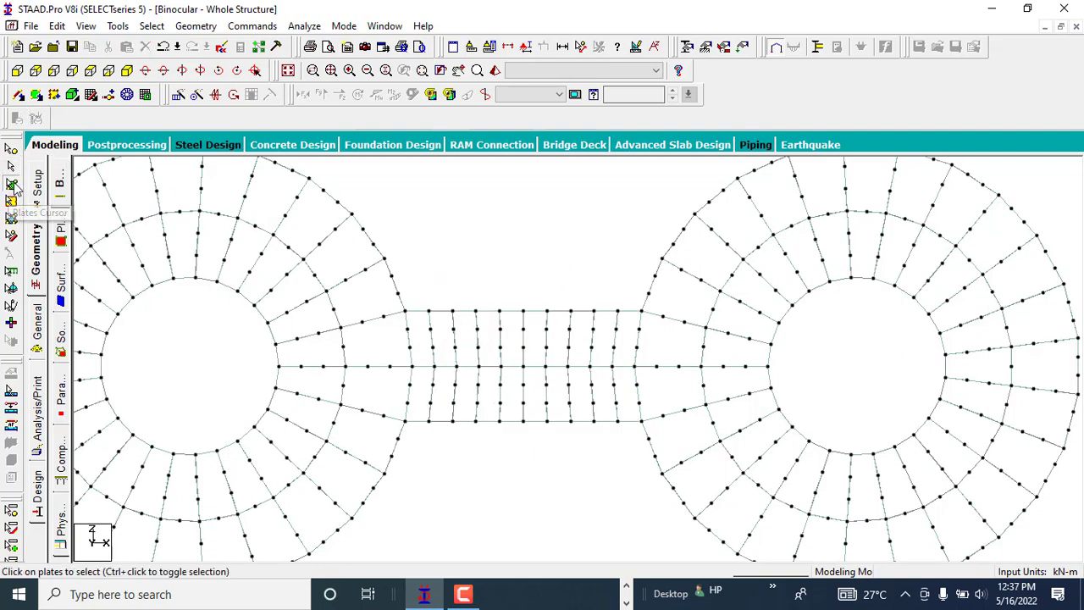
left_click_drag(408, 278, 434, 350)
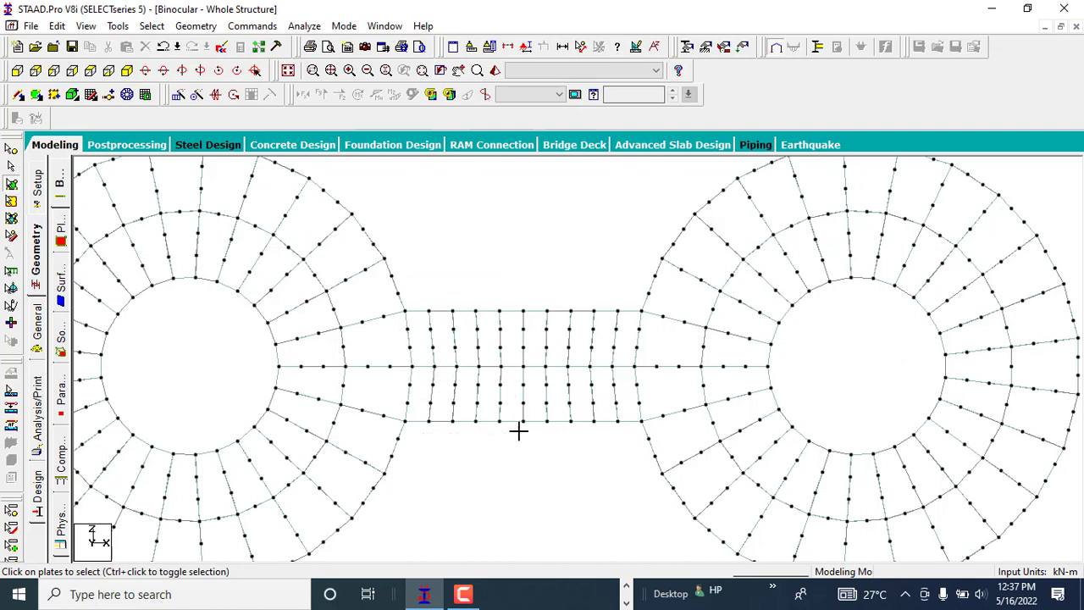
left_click_drag(518, 432, 636, 468)
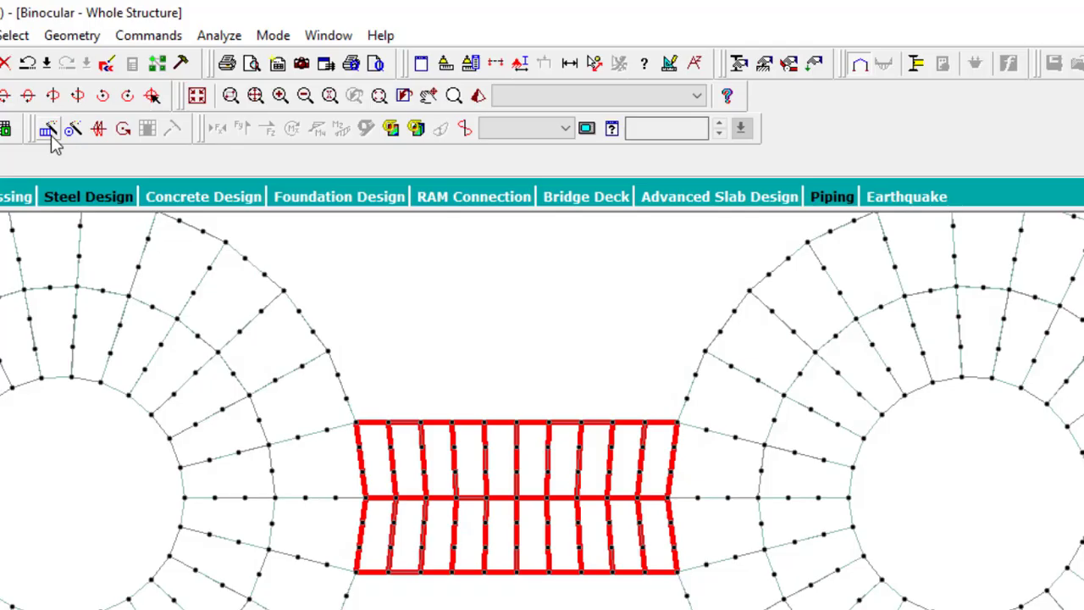
left_click(178, 94)
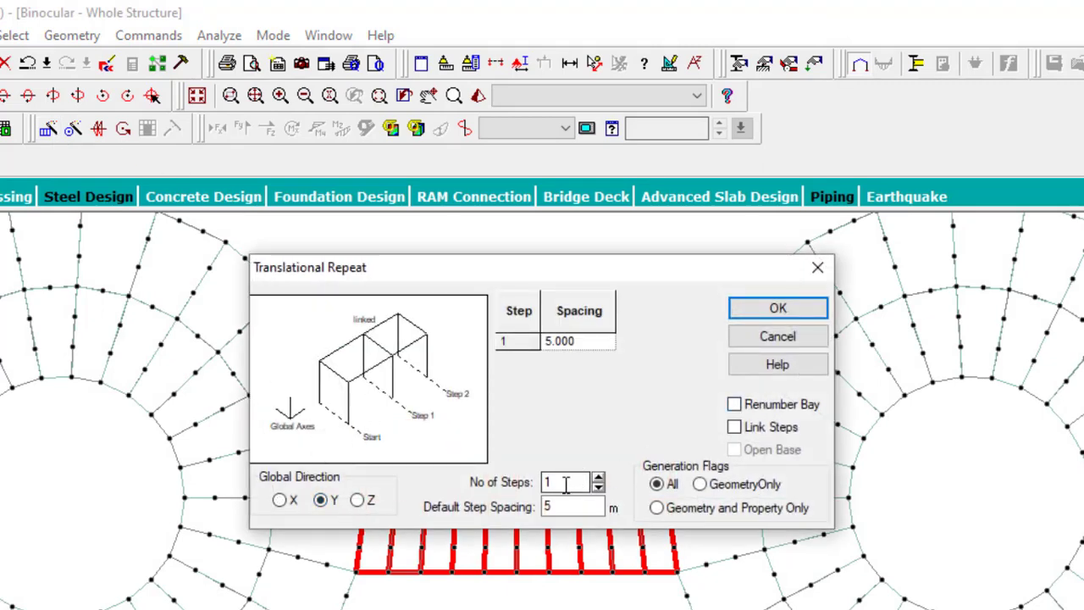
type("8")
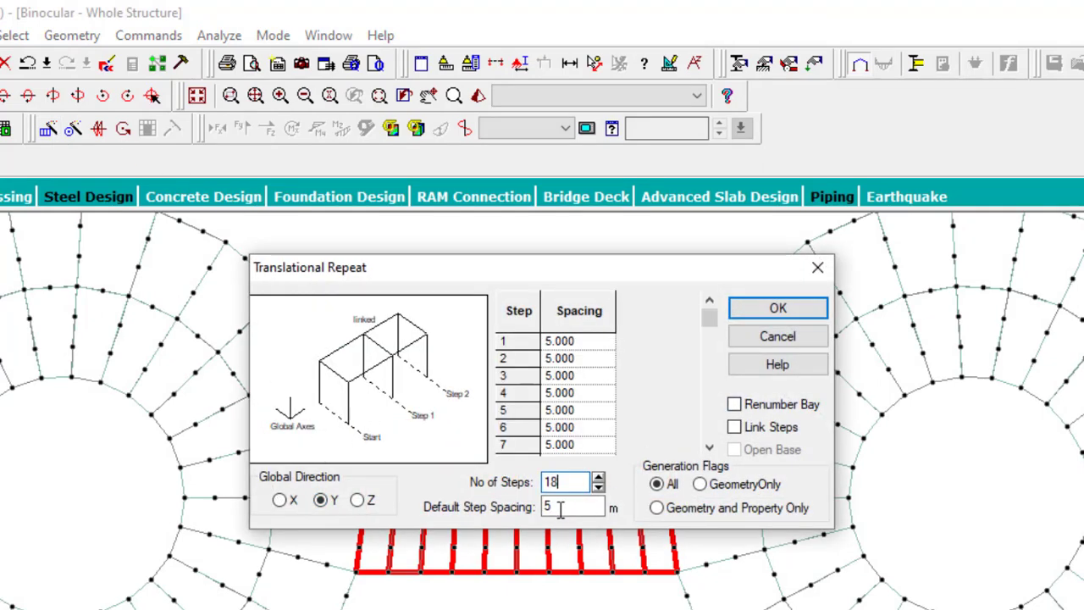
type("3")
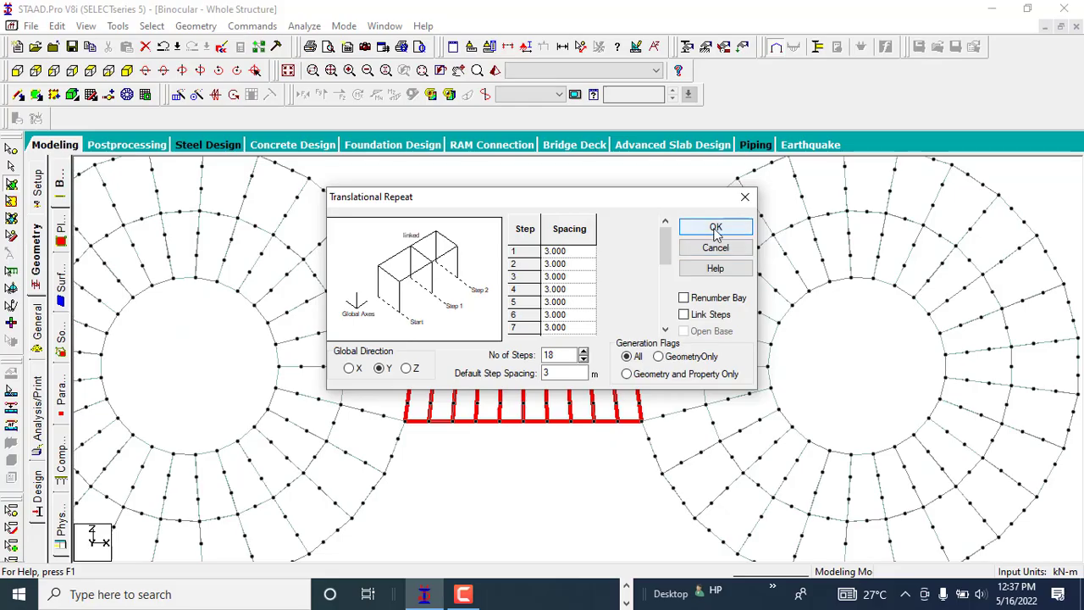
left_click(752, 310)
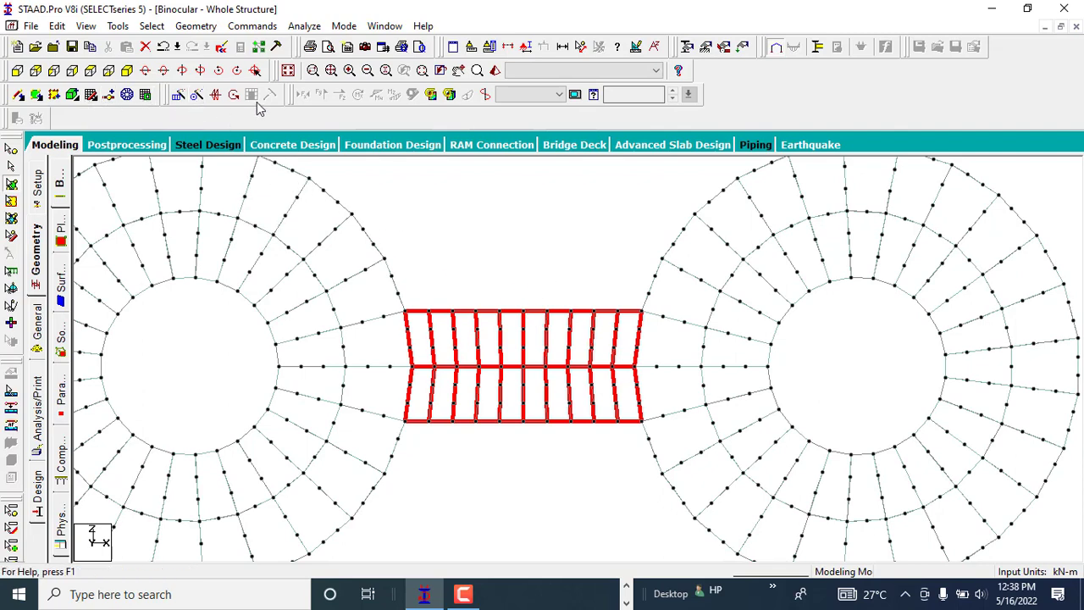
Step: Delete the selected original link plates at the lowest level between the towers
left_click(127, 71)
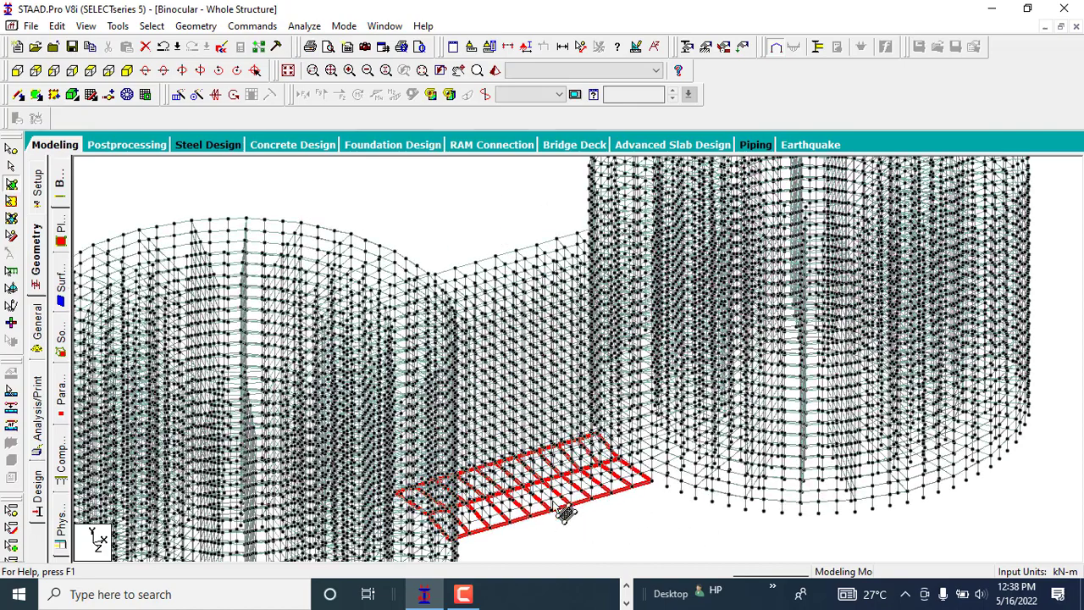
key("Delete")
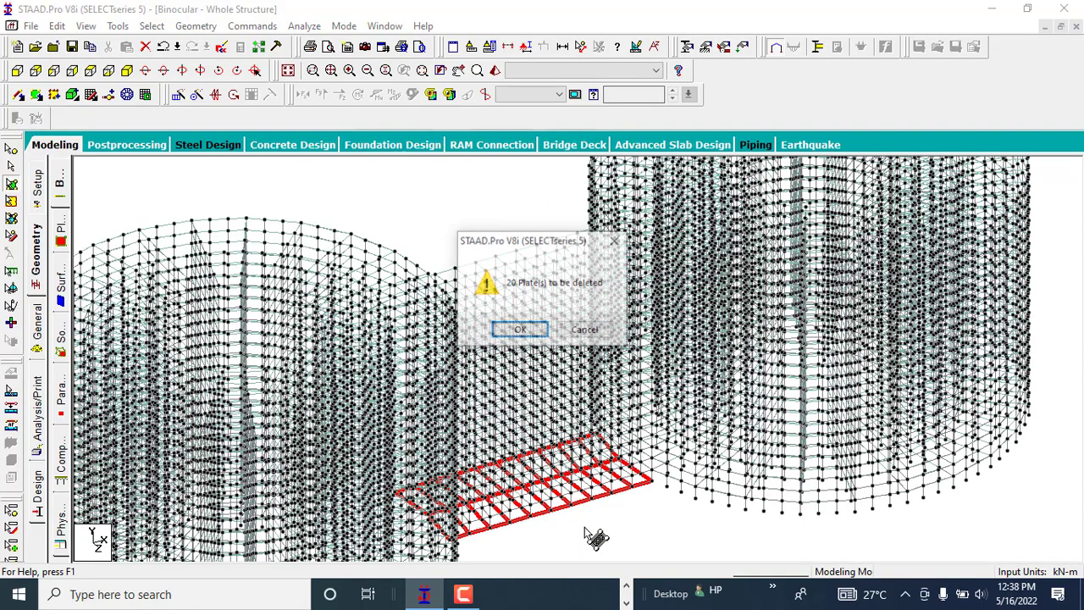
left_click(518, 329)
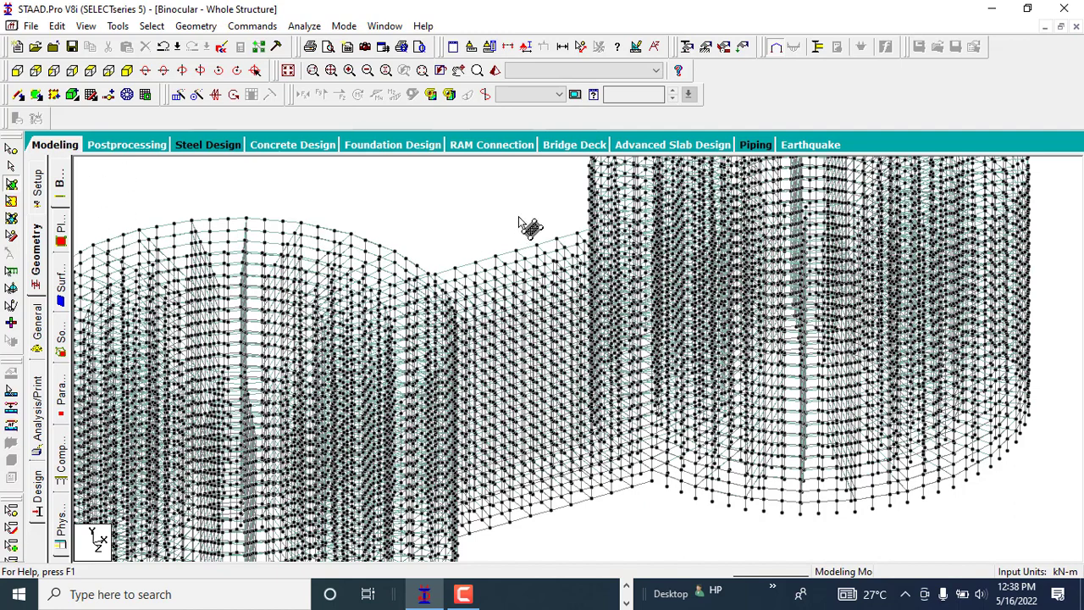
Step: Select the link beams along the lowest level between the towers in the front view and delete them
left_click(17, 71)
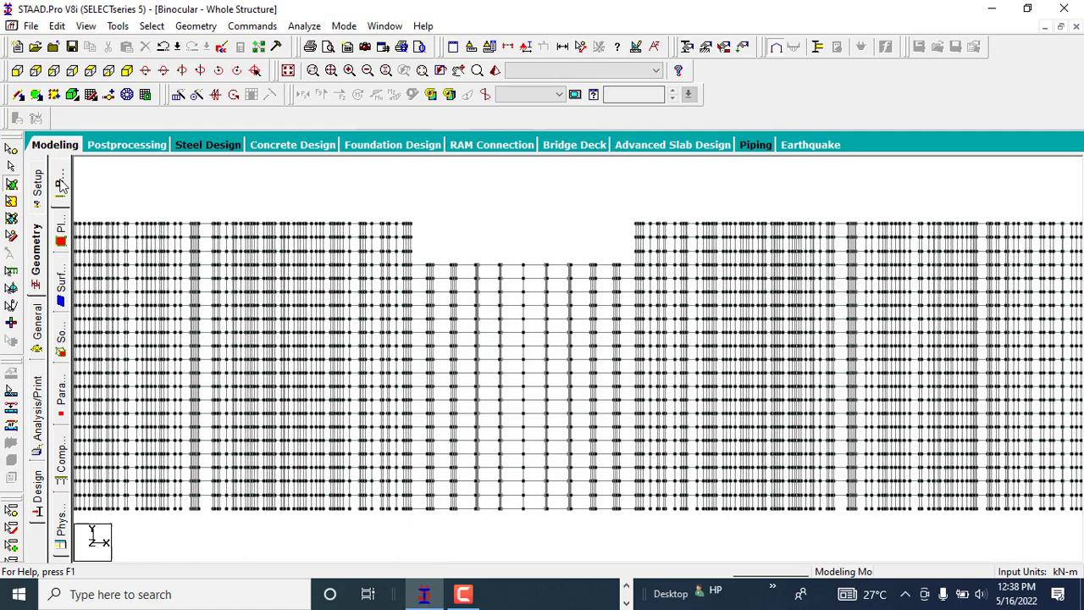
scroll(430, 520, "down", 1)
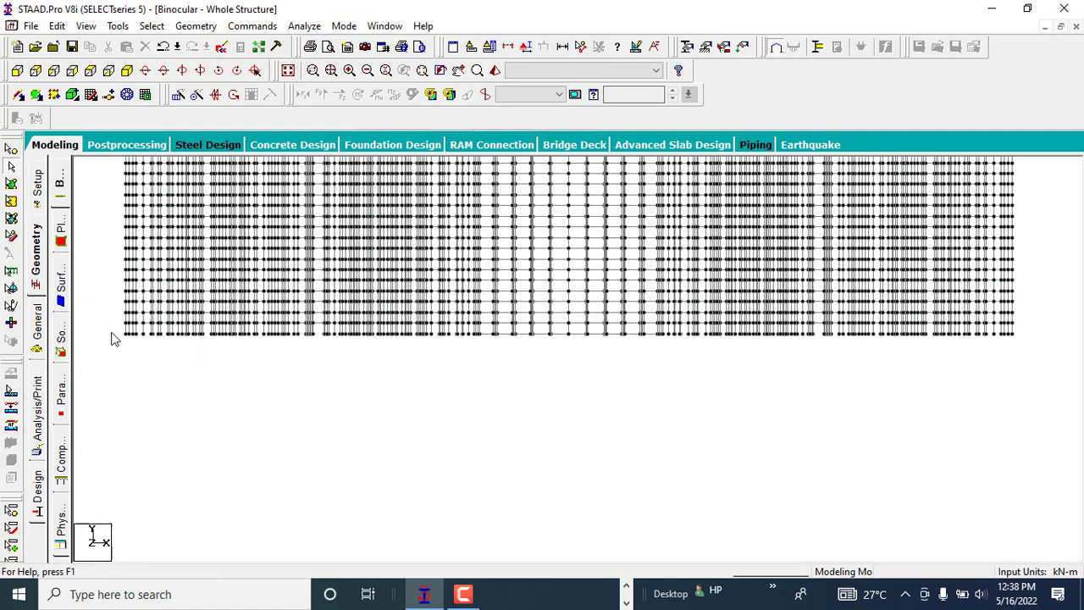
left_click_drag(457, 367, 1037, 366)
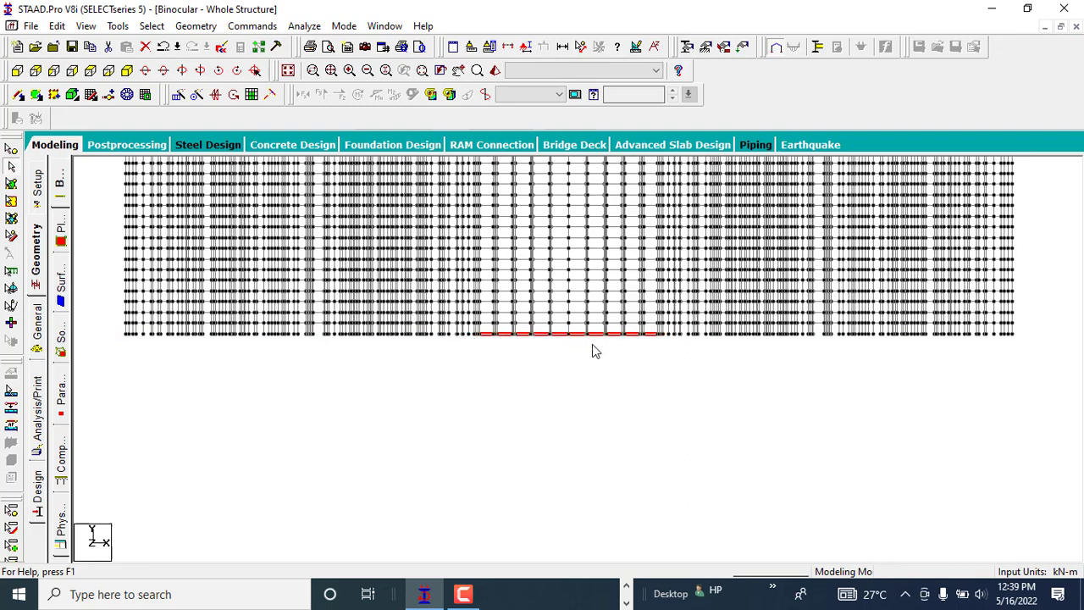
key("Delete")
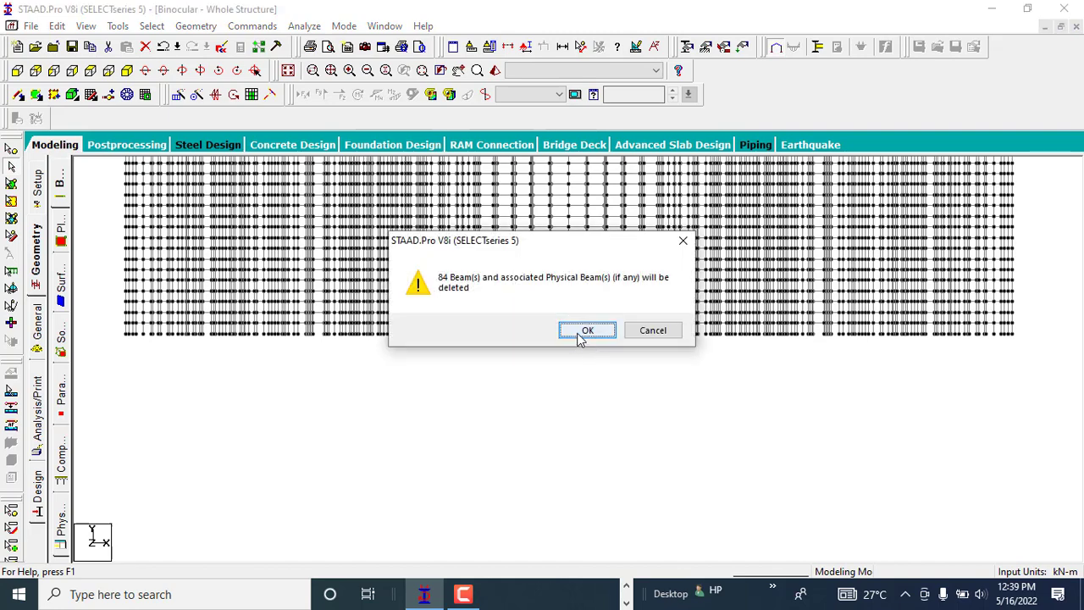
left_click(586, 330)
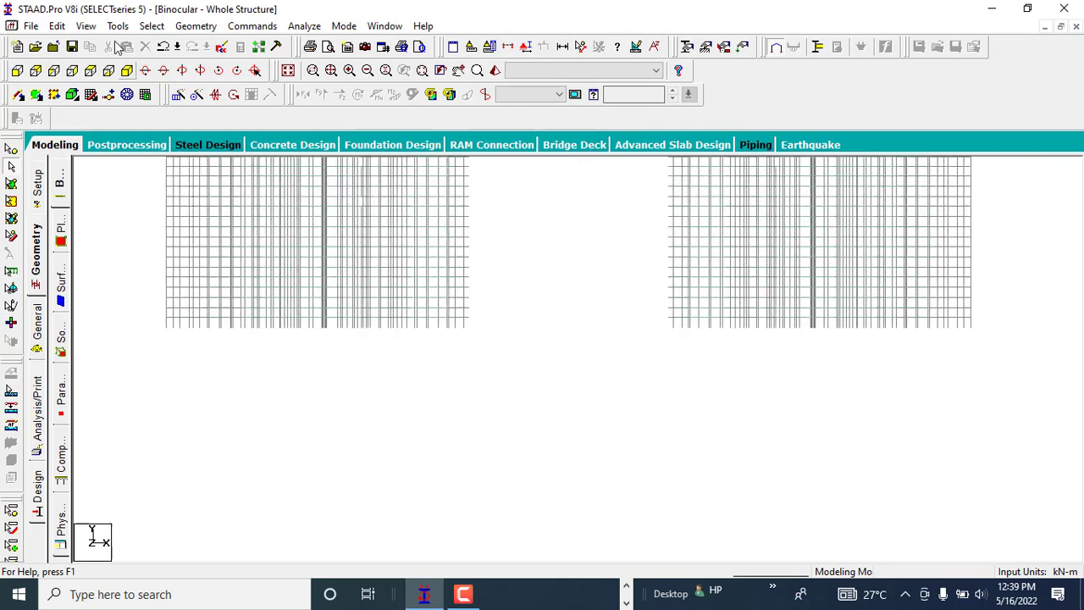
Step: Return the whole structure to the isometric view and save the modified model
left_click(127, 72)
scroll(568, 284, "down", 10)
middle_click_drag(588, 311, 513, 417)
scroll(514, 417, "up", 10)
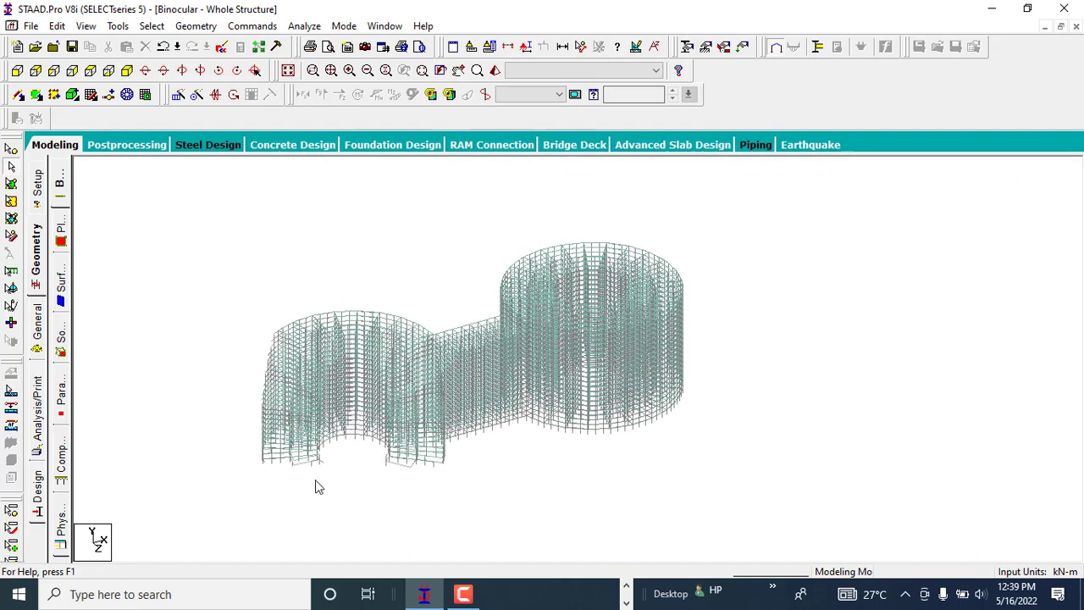
middle_click_drag(204, 401, 206, 365)
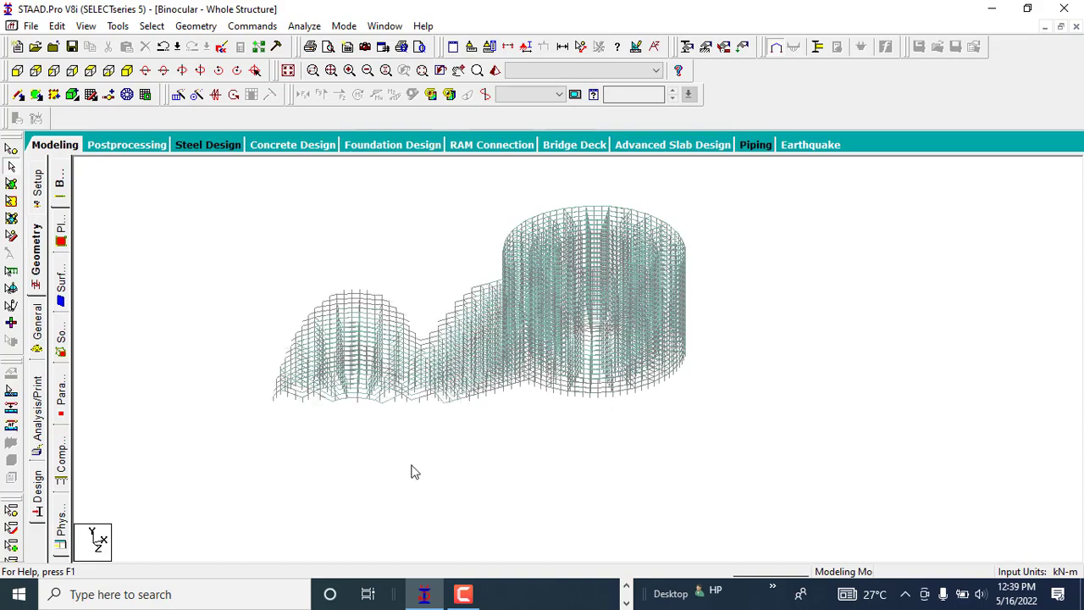
scroll(183, 338, "up", 1)
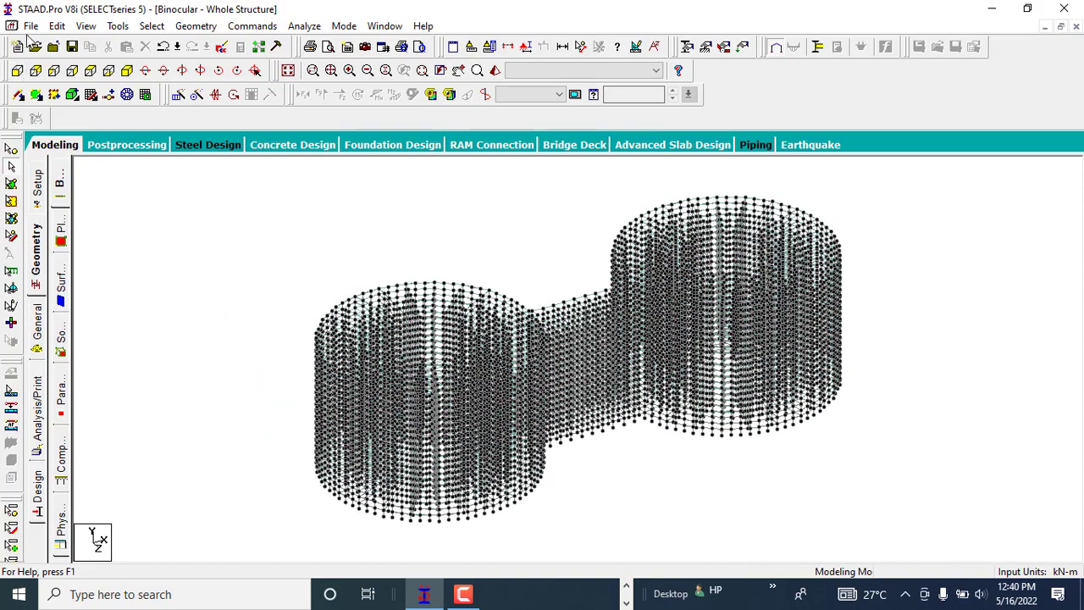
left_click(72, 48)
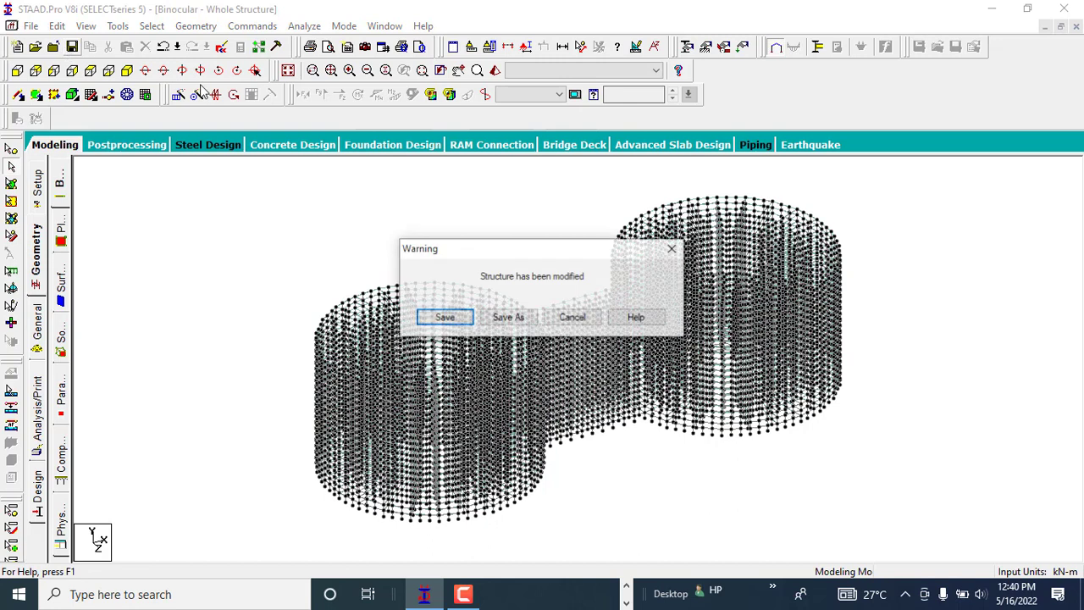
left_click(443, 314)
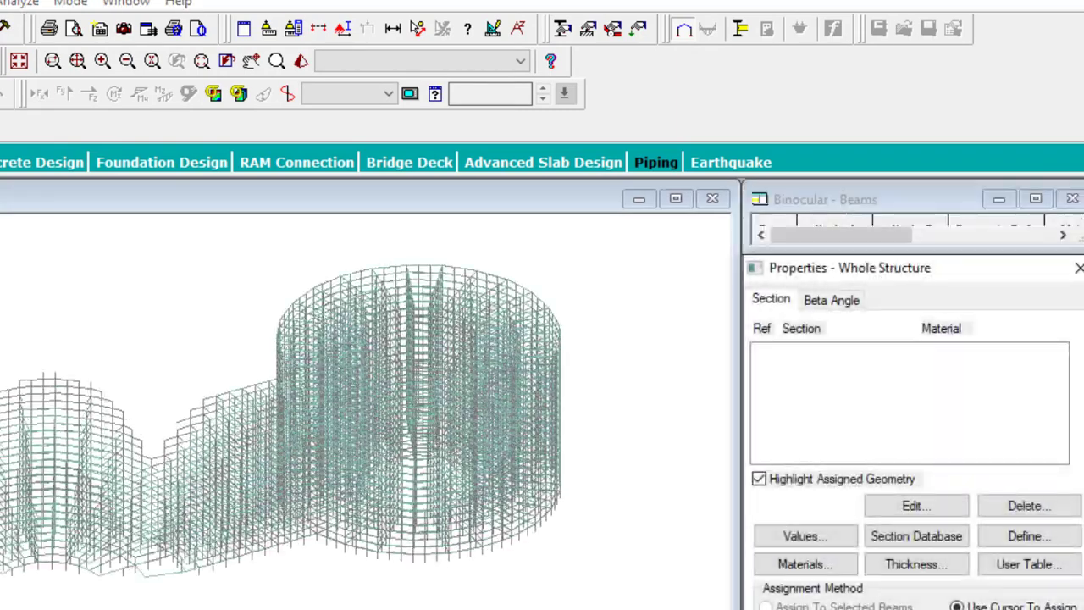
Step: Define a rectangular concrete section with YD 0.3 m and ZD 0.3 m and add it to the properties
left_click(1032, 537)
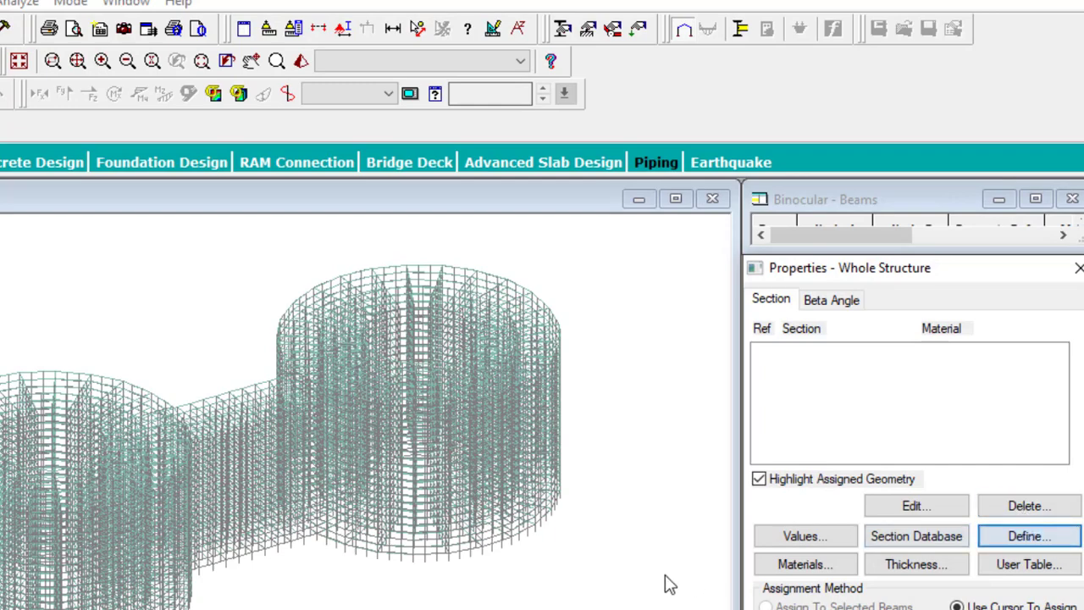
left_click(1006, 539)
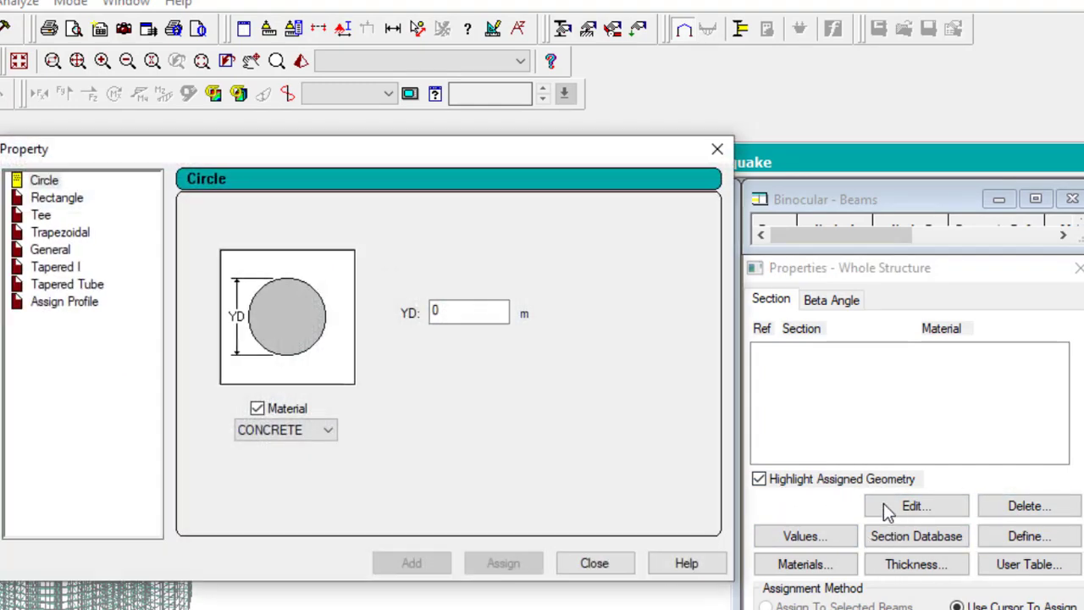
left_click(56, 199)
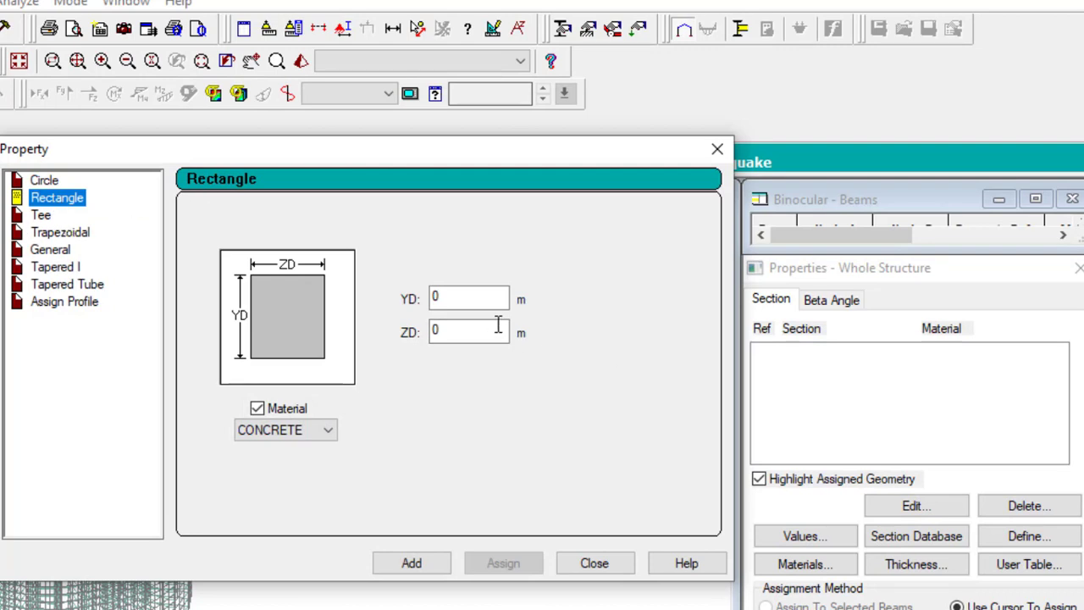
left_click(462, 300)
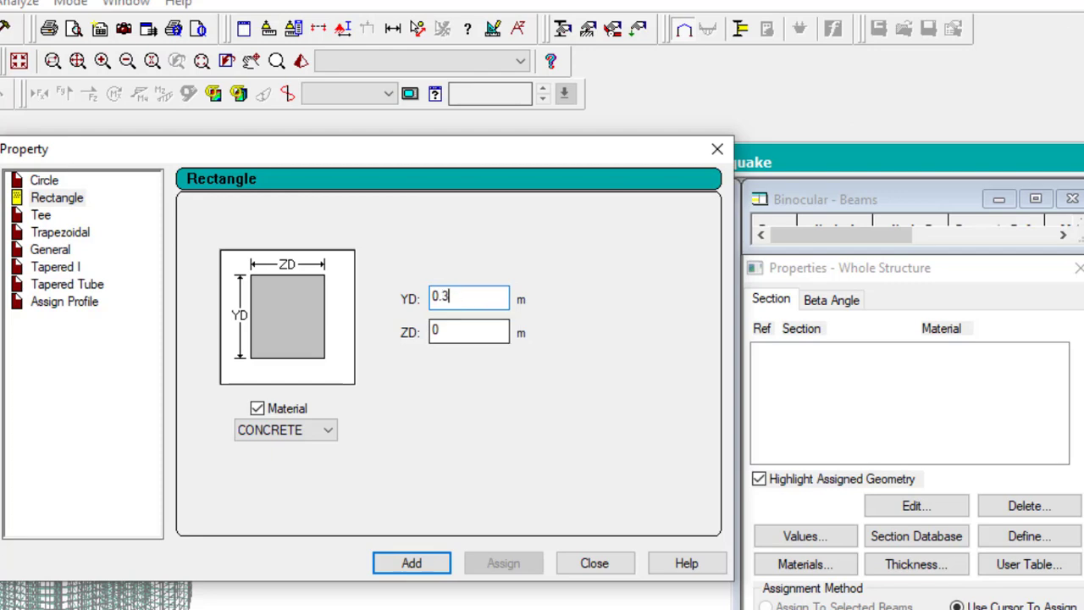
left_click(453, 331)
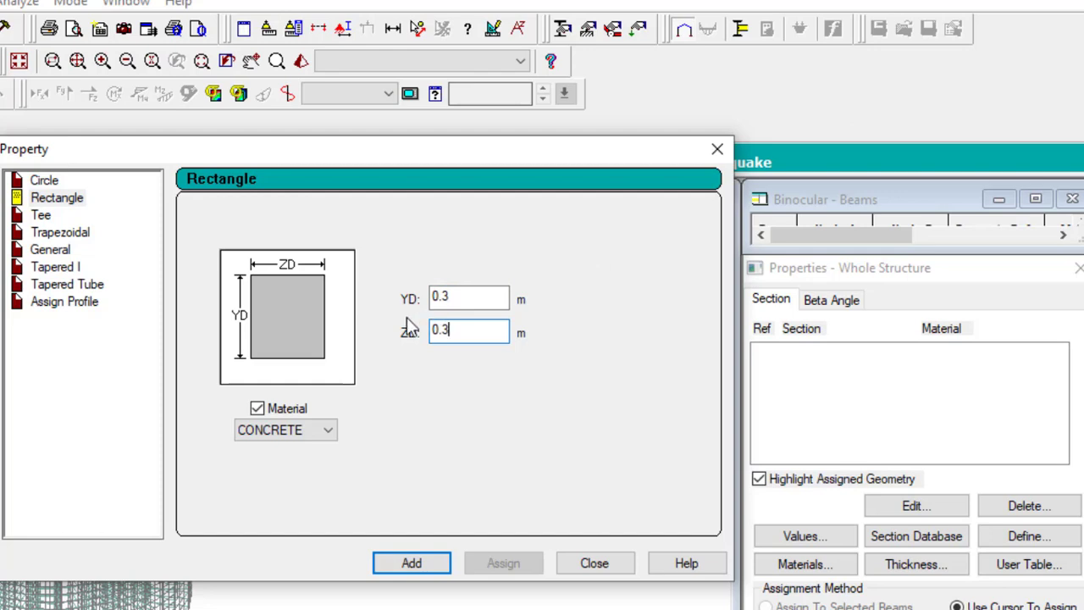
left_click(412, 562)
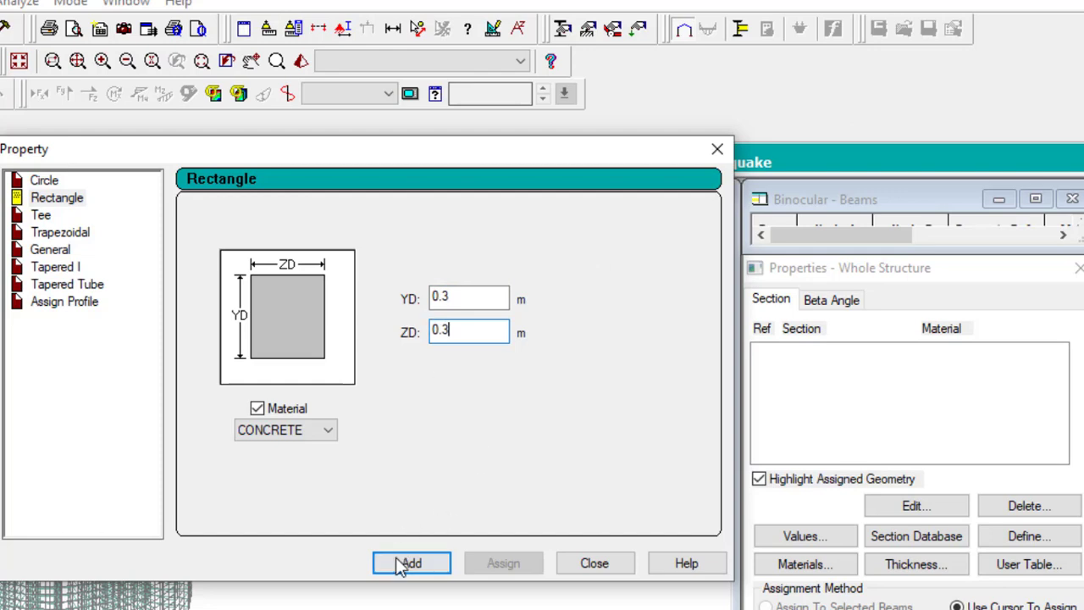
Step: Add a second rectangular concrete section with YD 0.45 m and ZD 0.3 m, and finish defining sections
left_click(461, 299)
key("BackSpace")
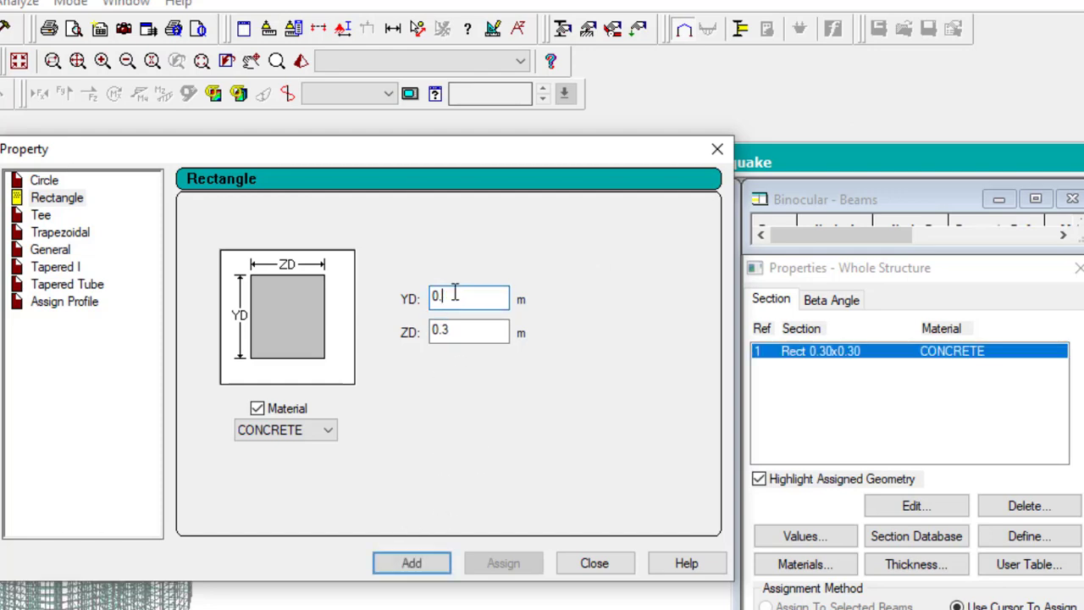
type("45")
left_click(437, 332)
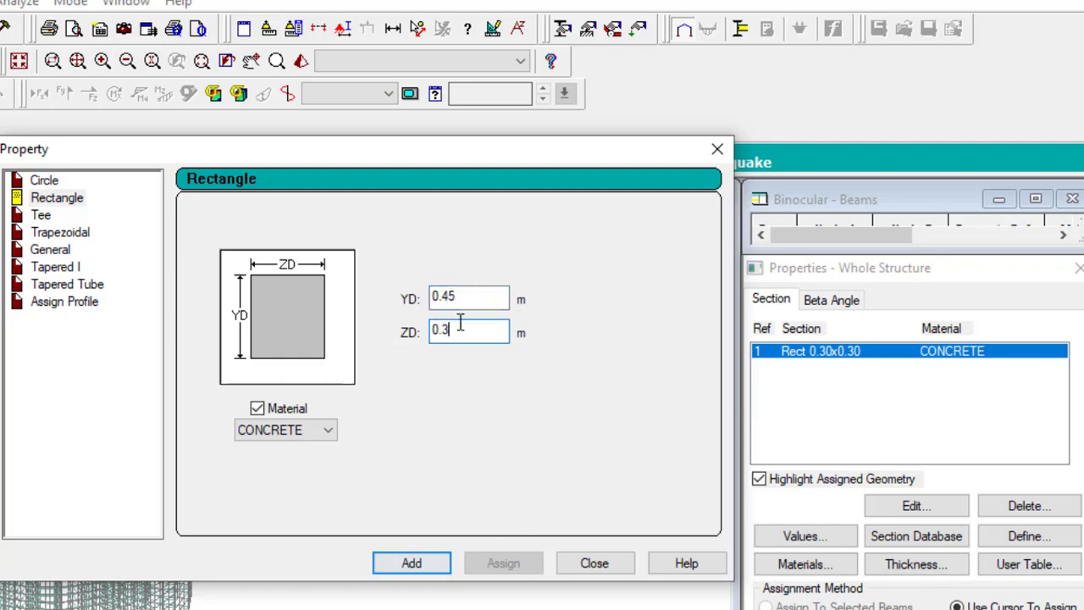
left_click(409, 562)
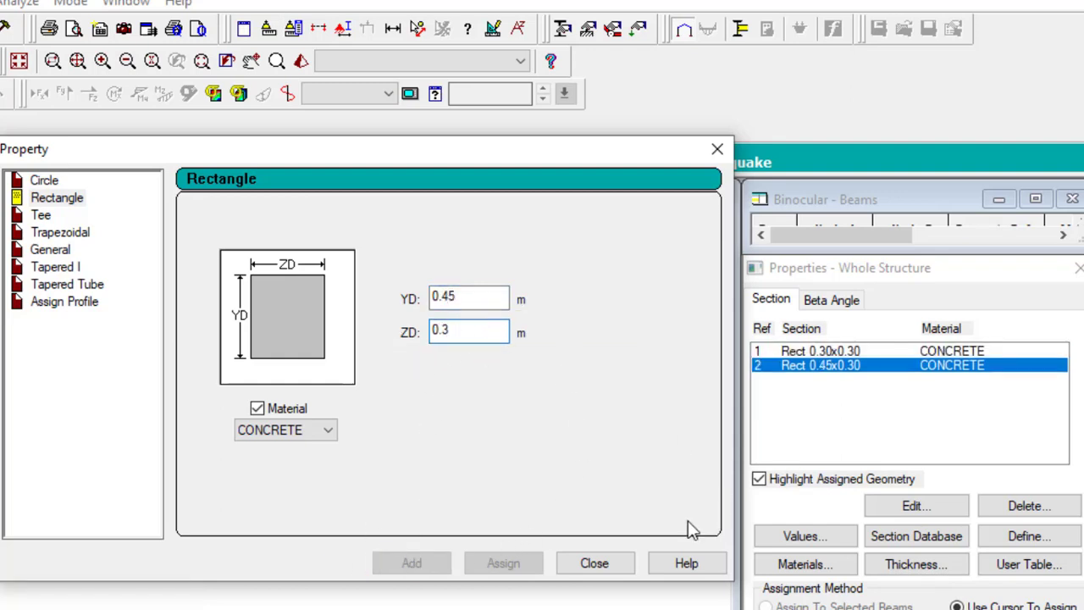
left_click(595, 563)
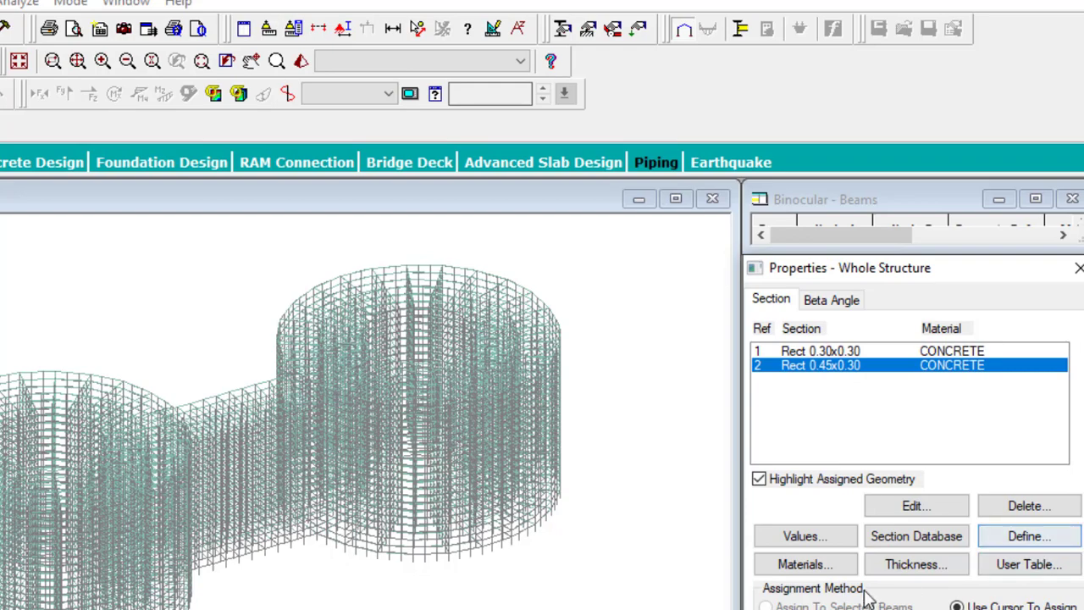
Step: Add a concrete plate element thickness property of 0.15 m at all four nodes
left_click(919, 575)
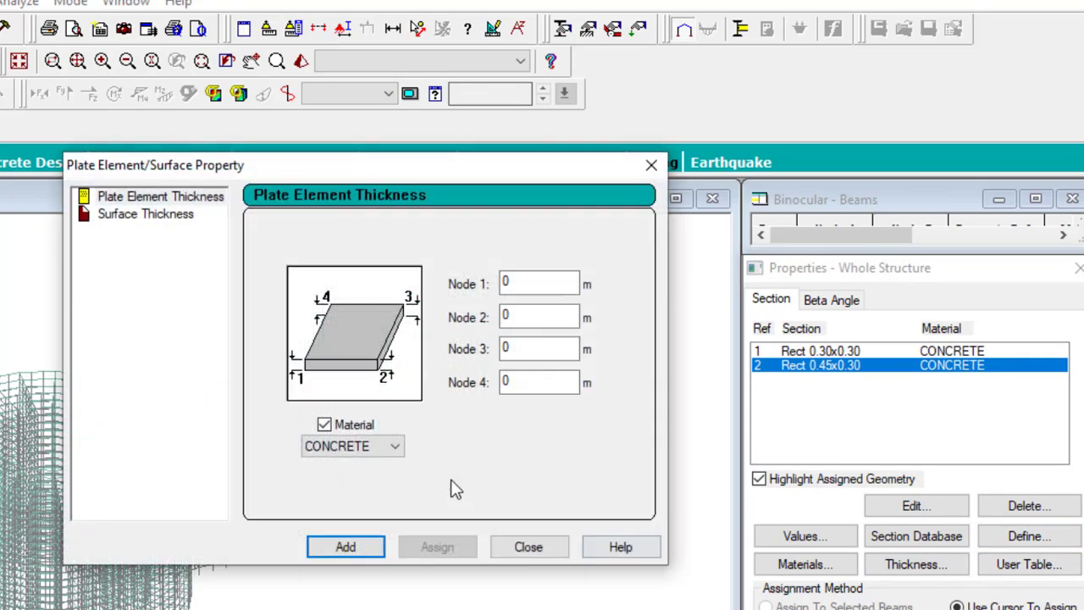
left_click(521, 285)
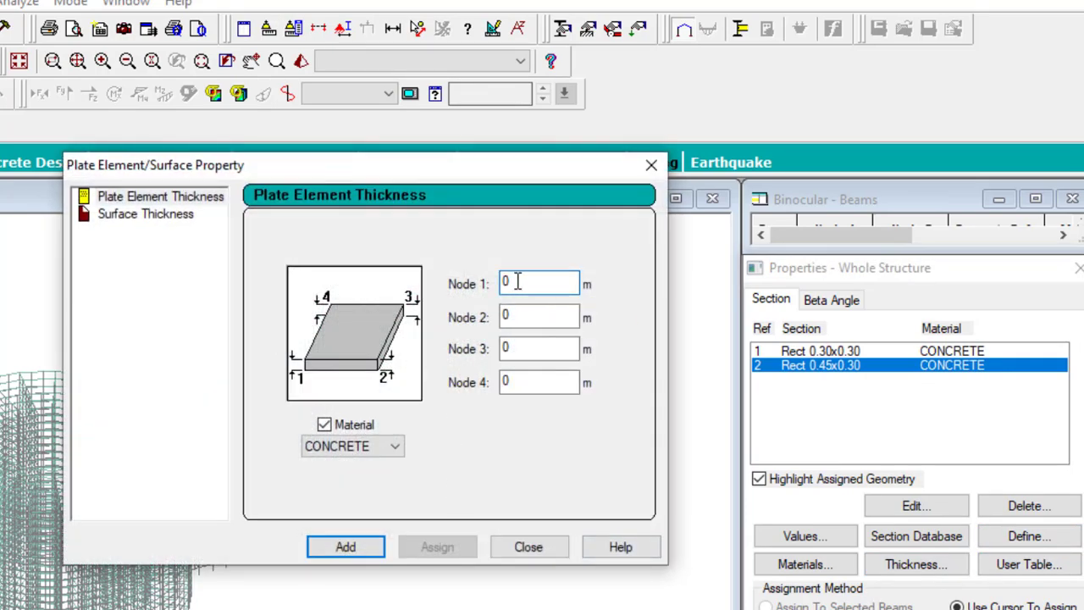
type("5")
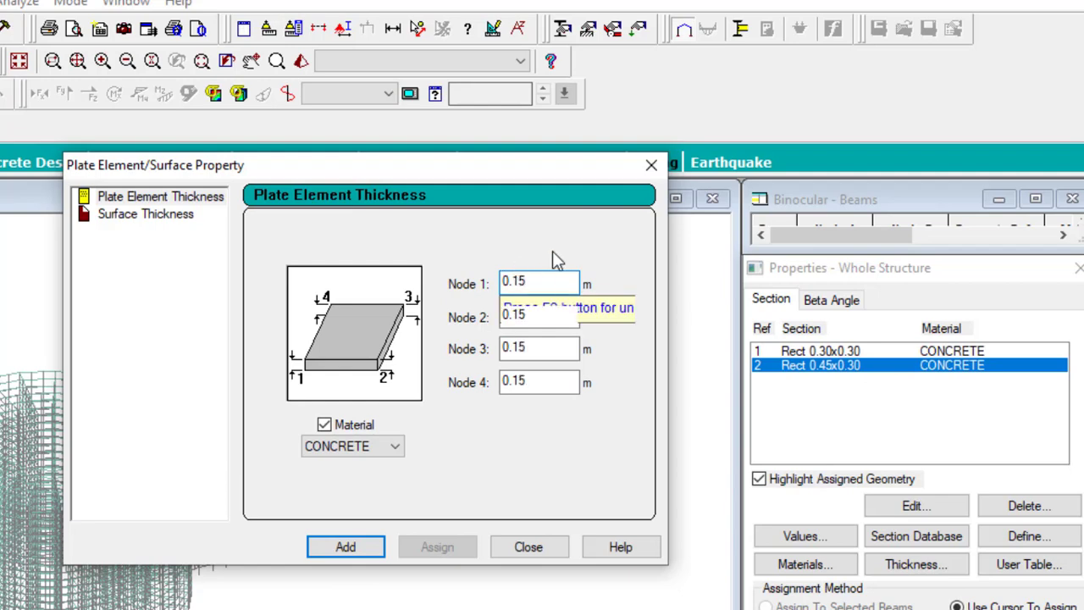
left_click(353, 549)
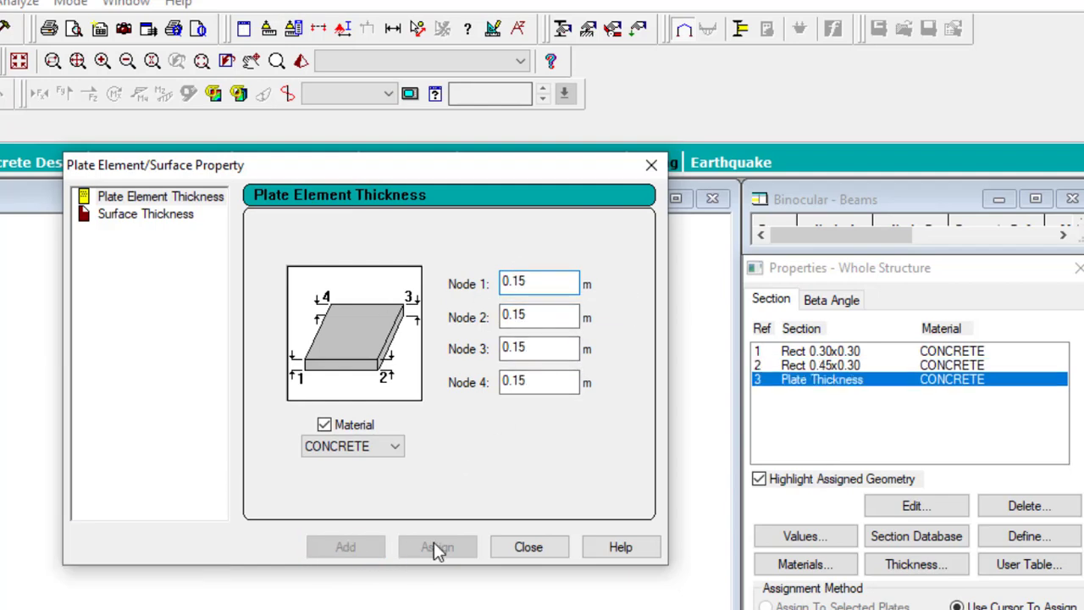
left_click(528, 549)
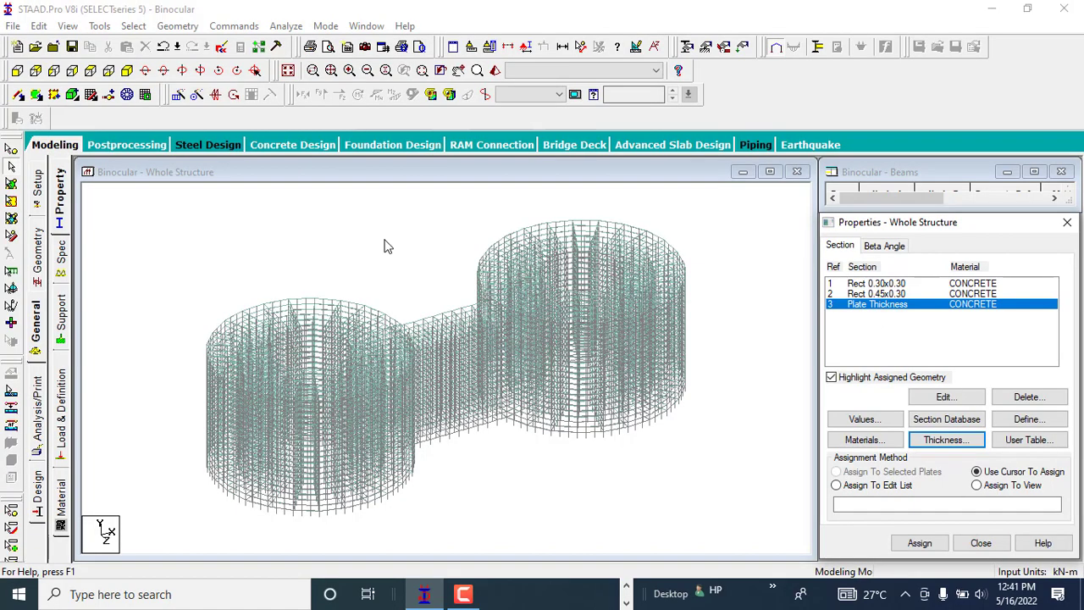
Step: Select all plates of the whole structure and assign the plate thickness property to them
left_click(11, 184)
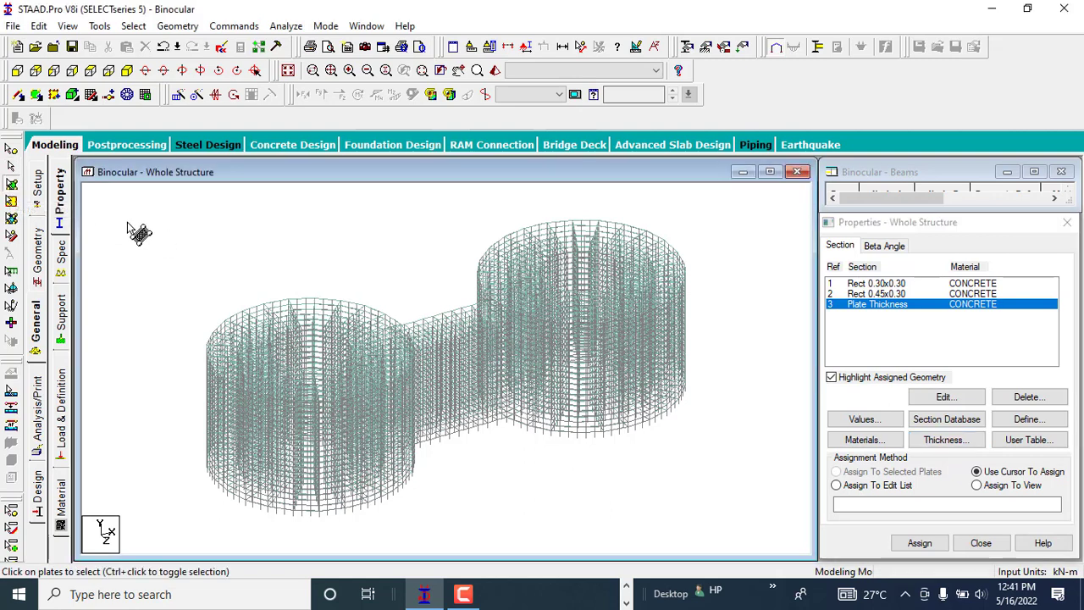
left_click_drag(127, 205, 757, 527)
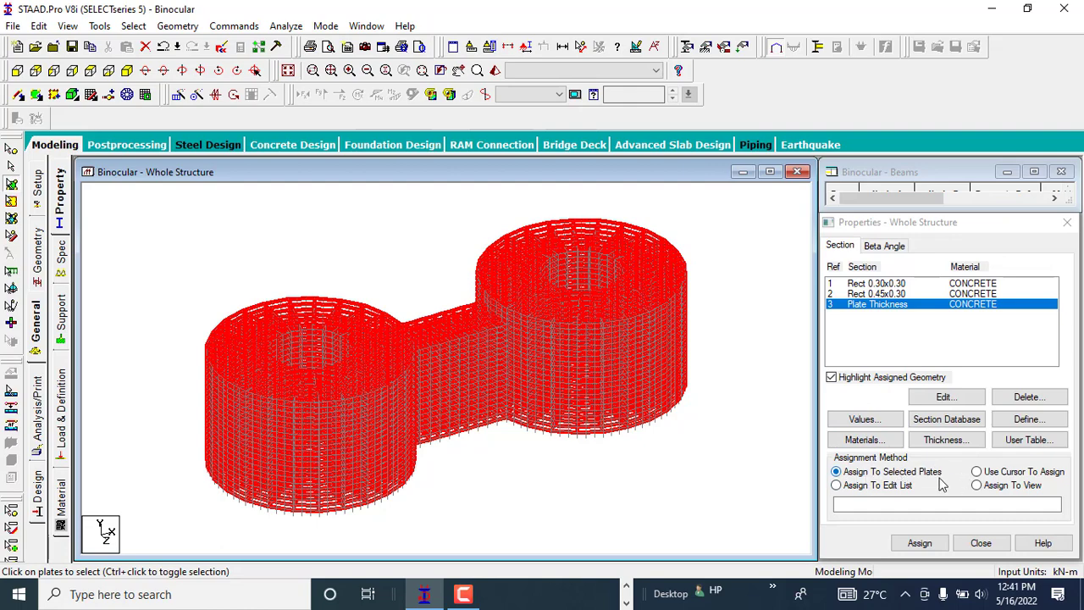
left_click(898, 543)
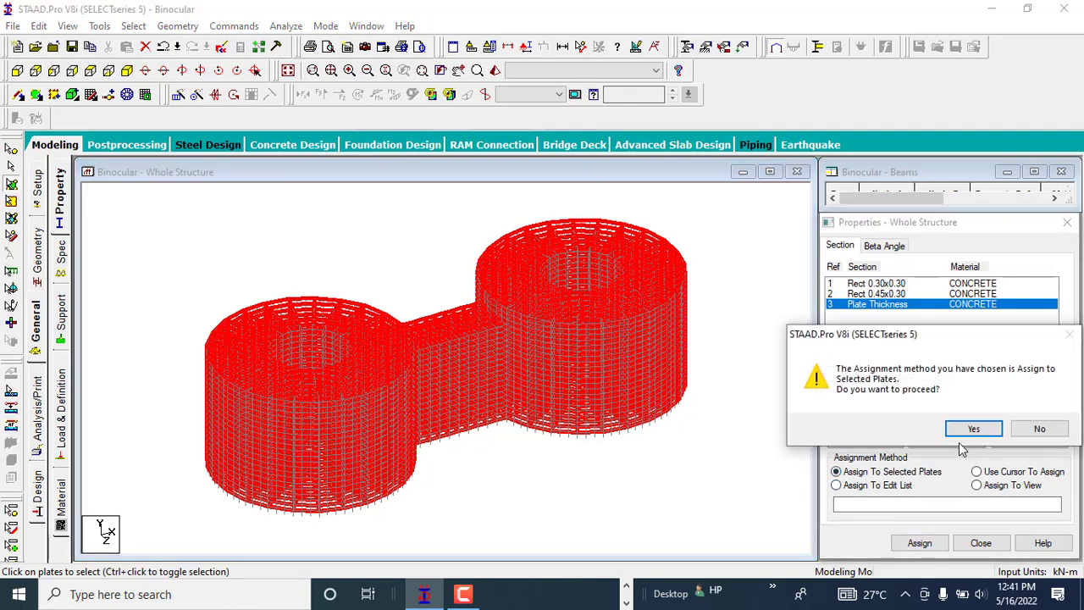
left_click(963, 427)
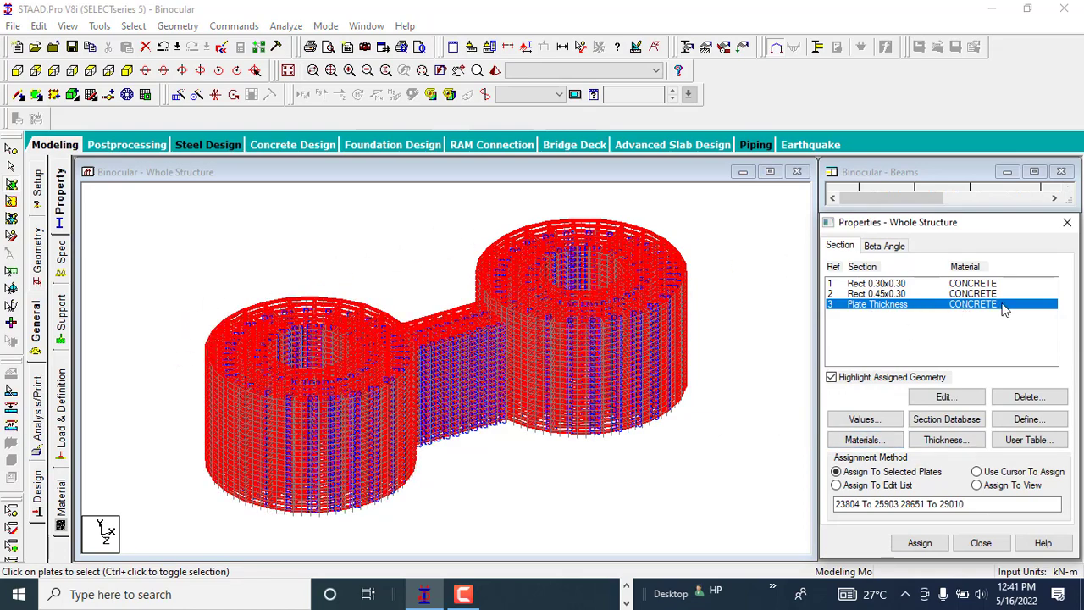
left_click(775, 282)
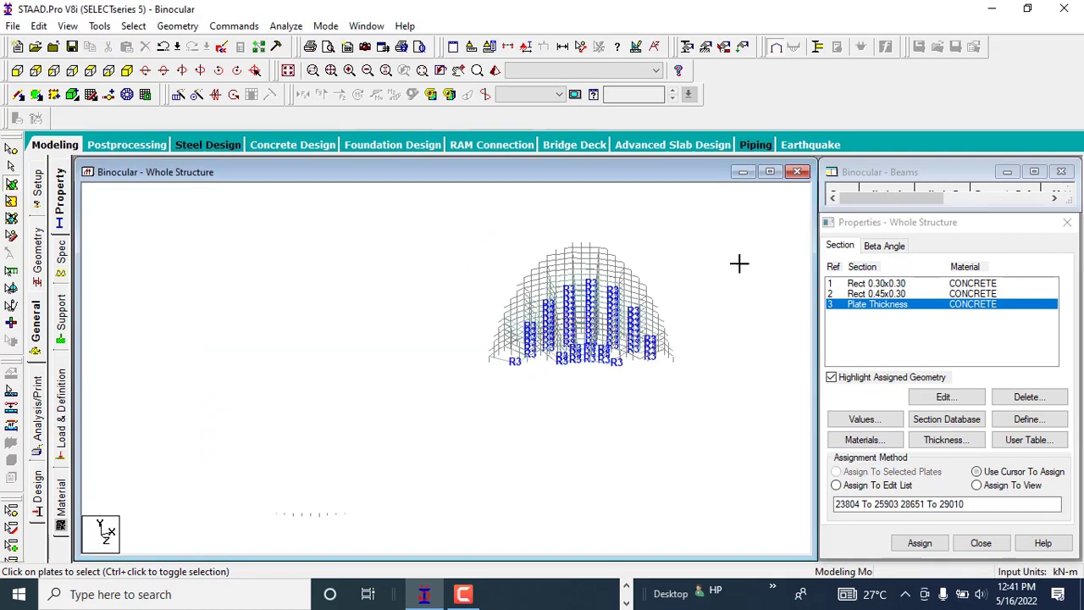
Step: Select all members parallel to the Y axis and assign the Rect 0.30x0.30 concrete section to them
left_click(902, 285)
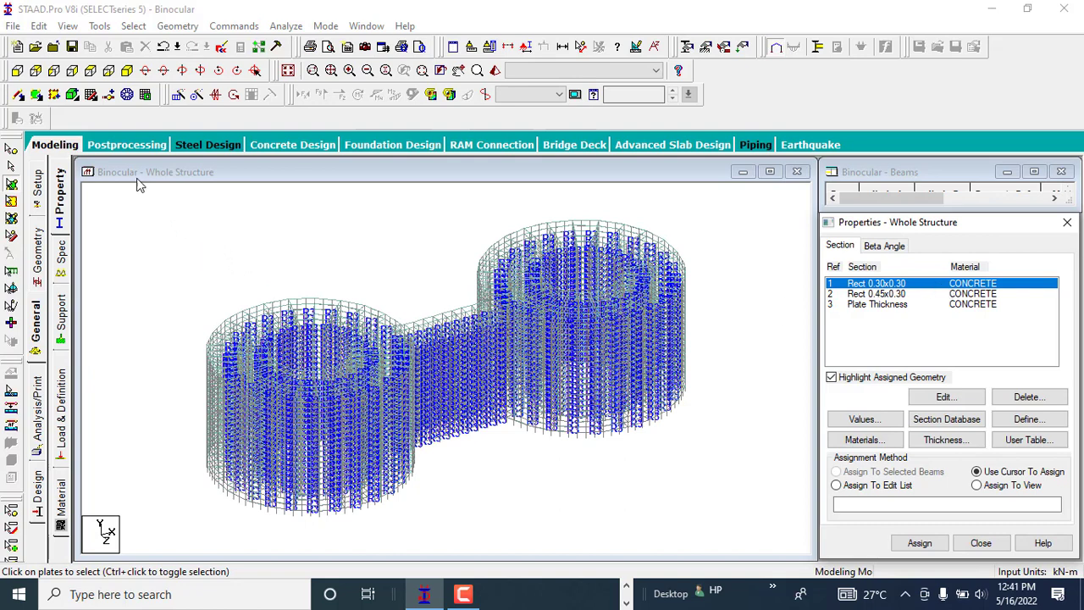
left_click(134, 27)
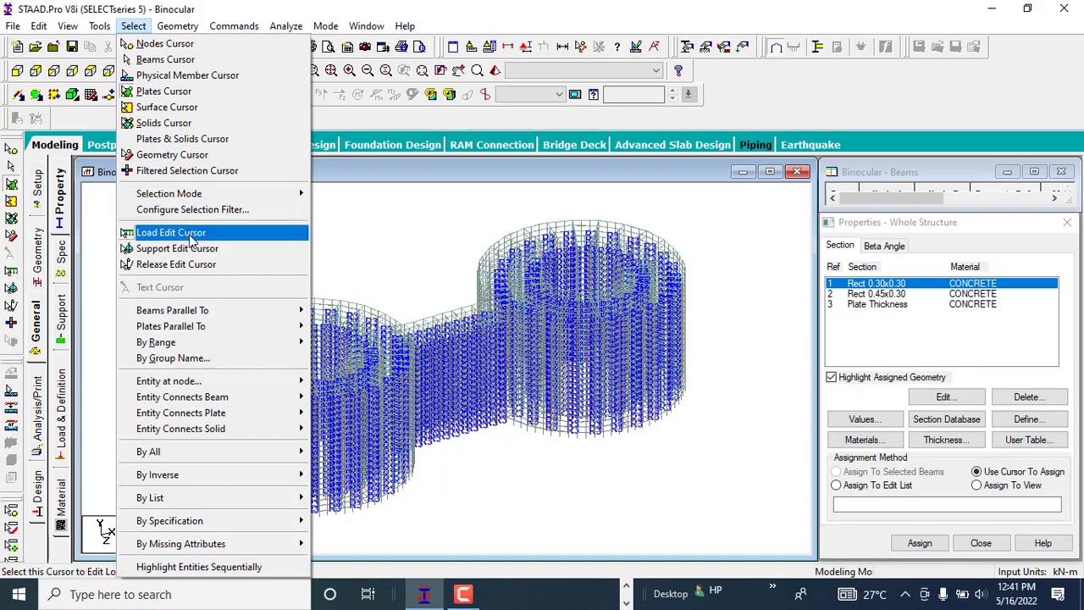
left_click(333, 331)
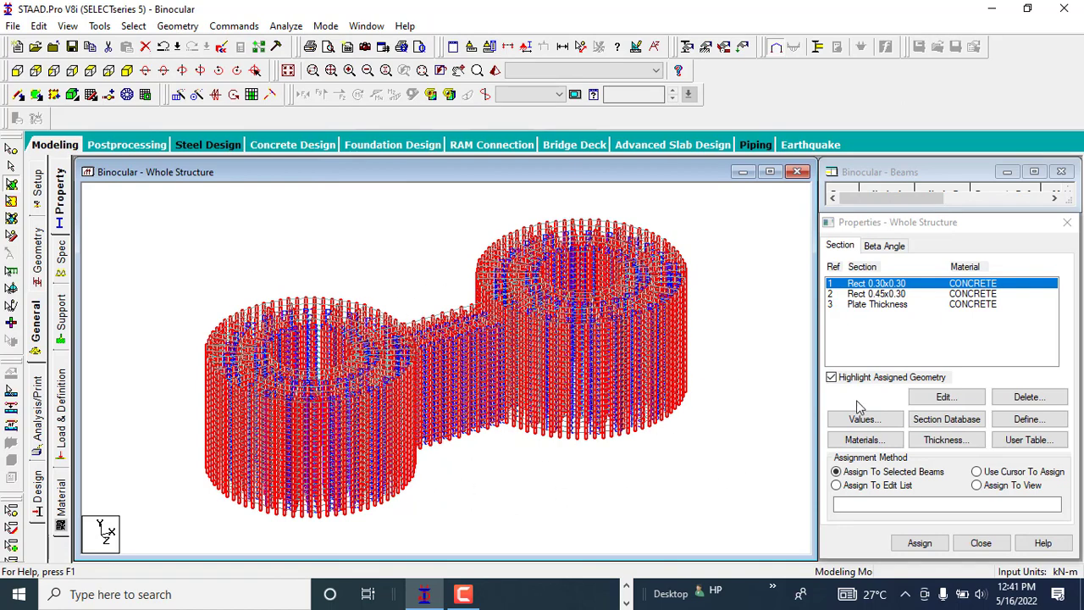
left_click(856, 487)
left_click(862, 473)
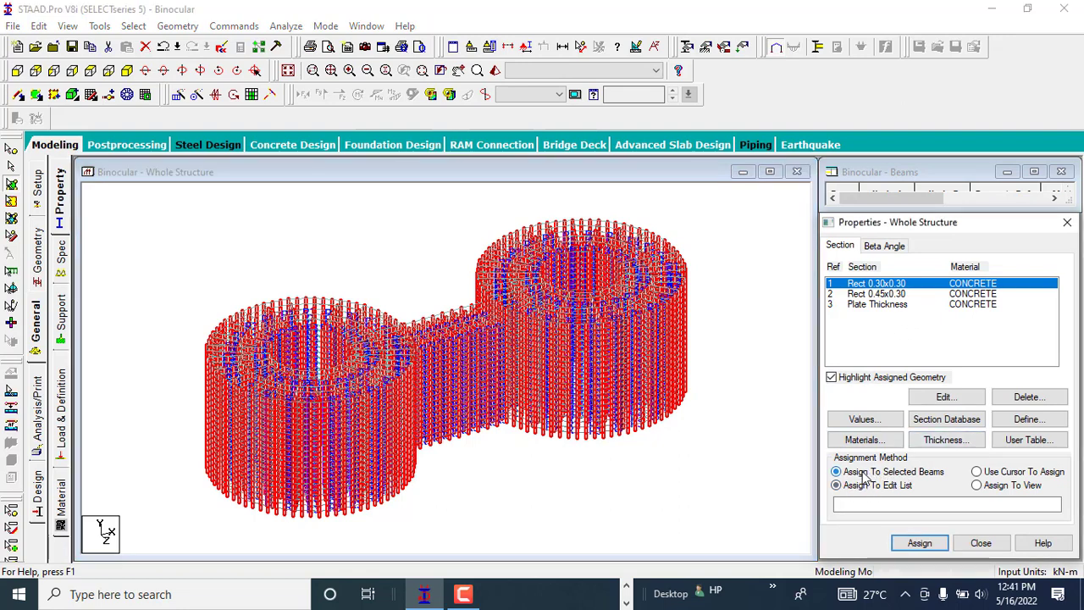
left_click(918, 543)
left_click(964, 426)
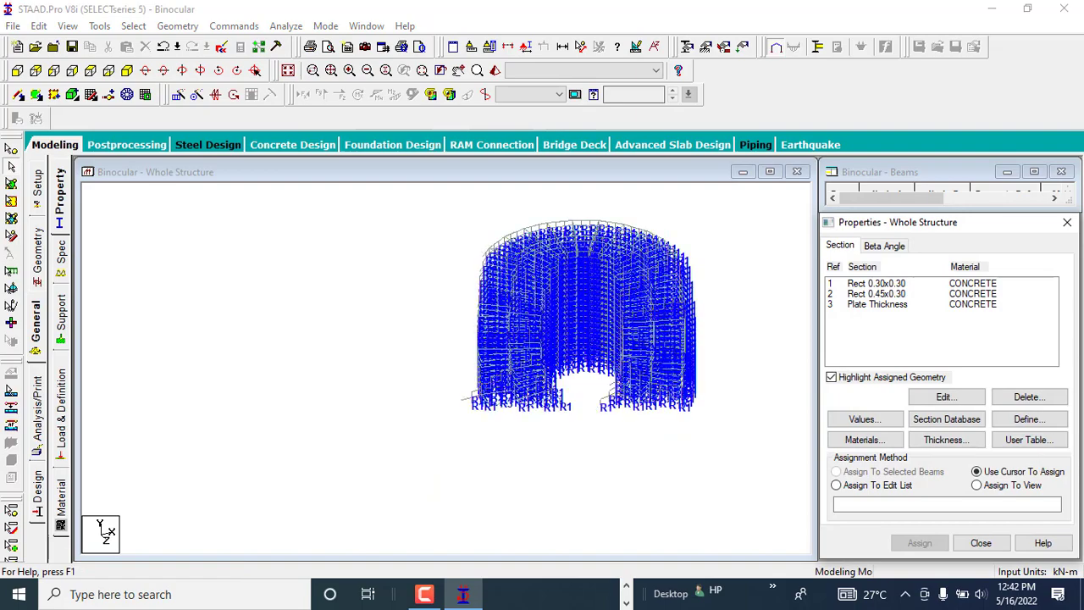
Step: Select all beams with a missing property and assign the Rect 0.45x0.30 concrete section to them
left_click(889, 294)
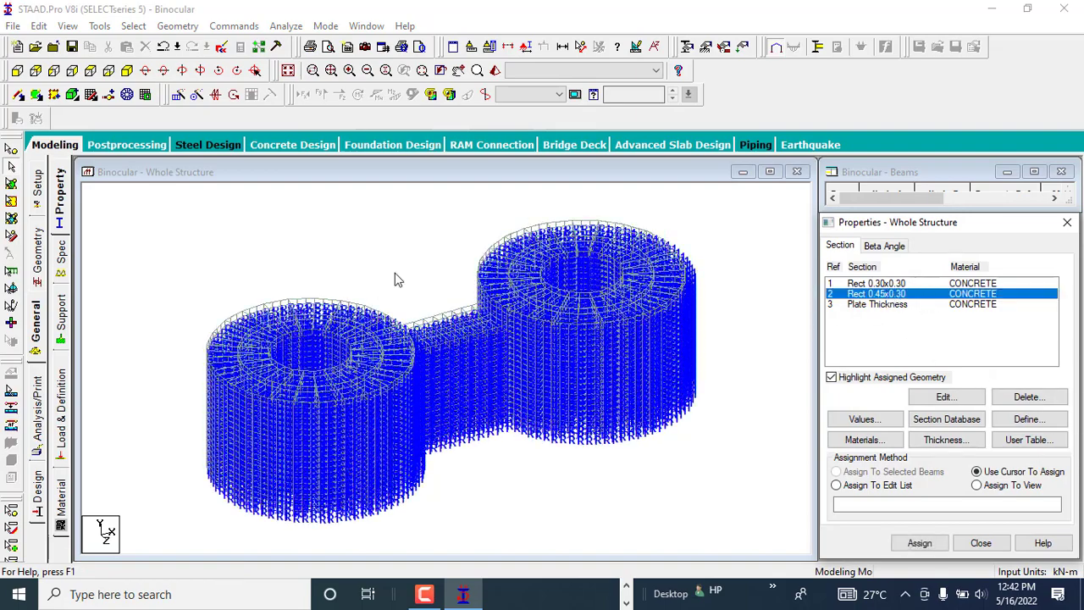
left_click(116, 244)
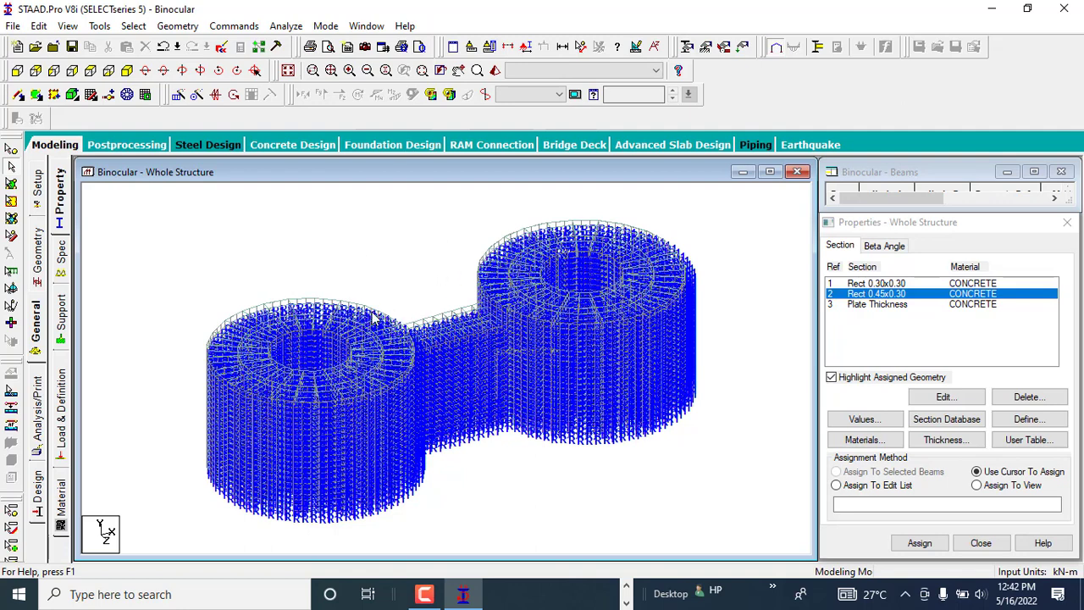
left_click(133, 26)
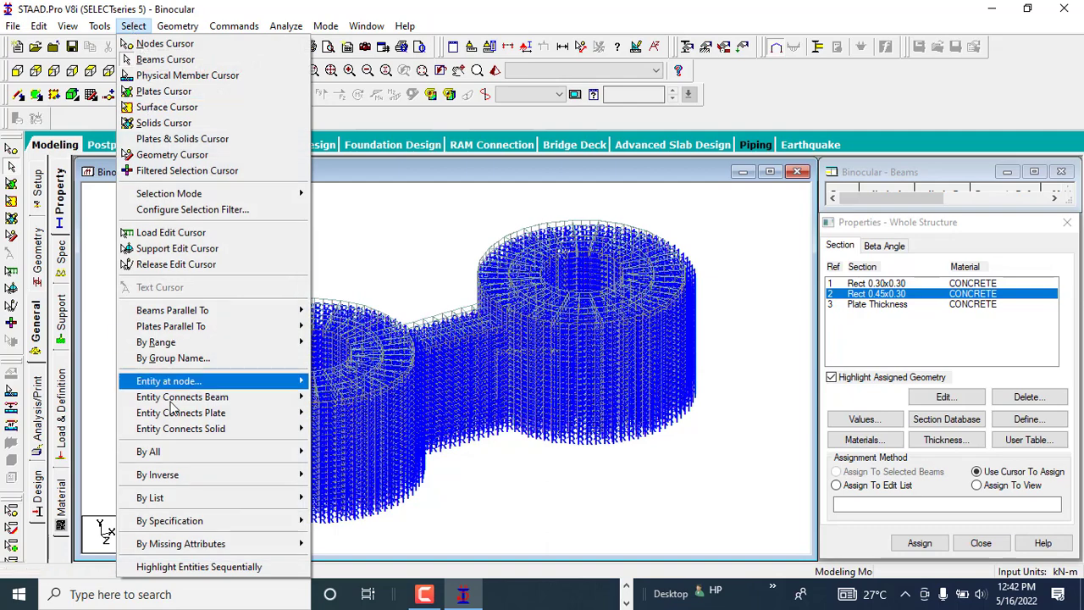
mouse_move(188, 547)
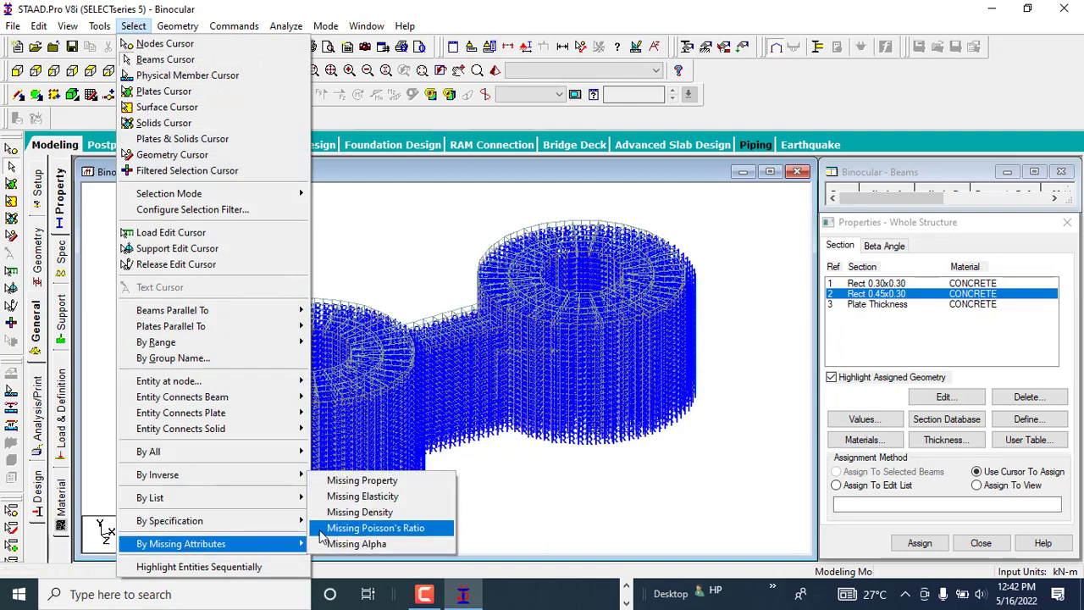
left_click(371, 485)
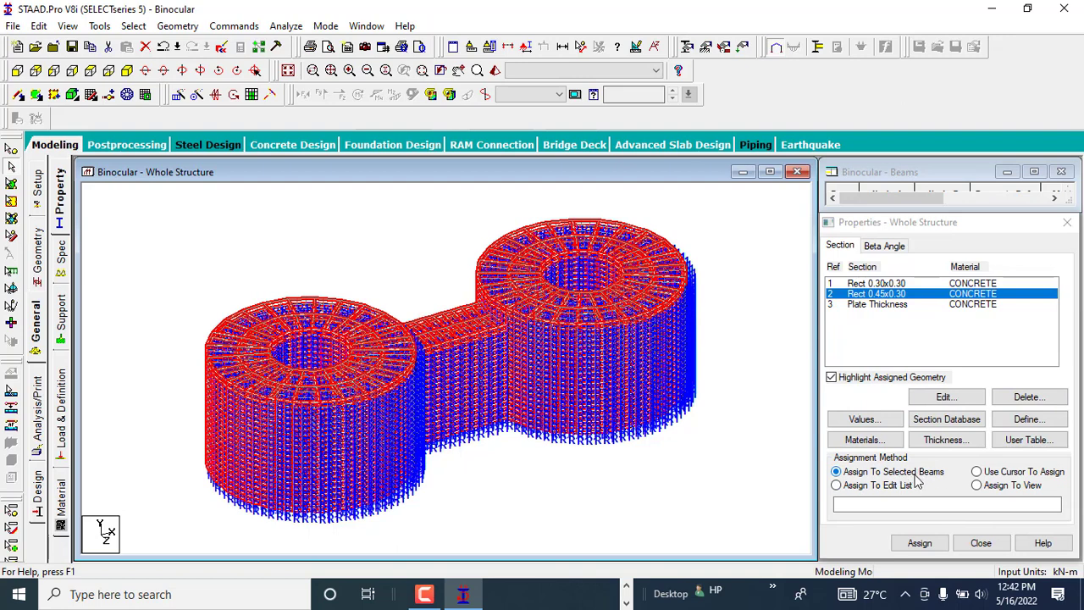
left_click(920, 544)
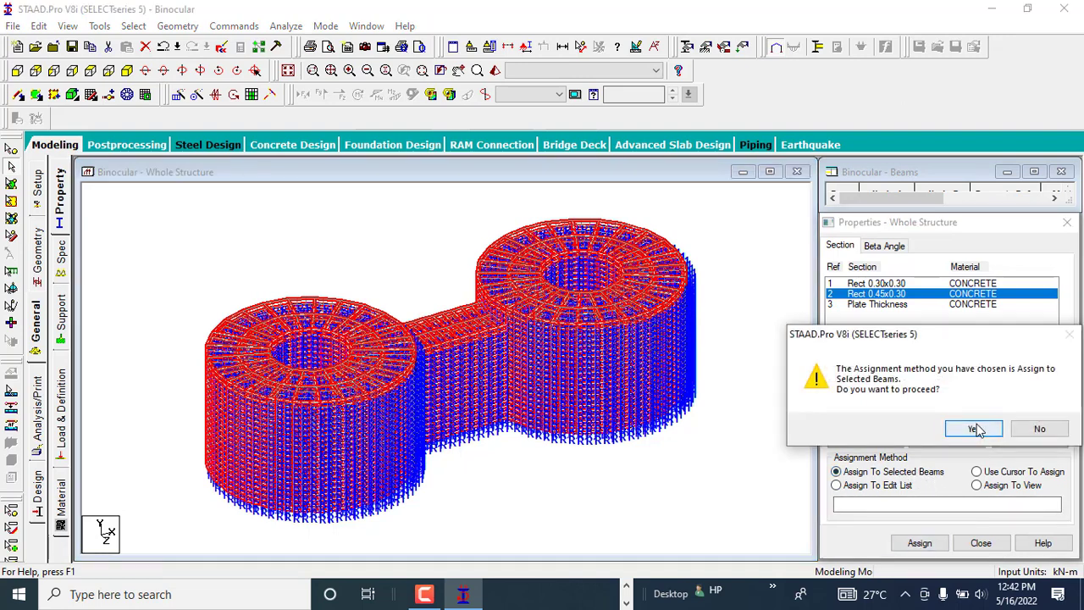
left_click(975, 428)
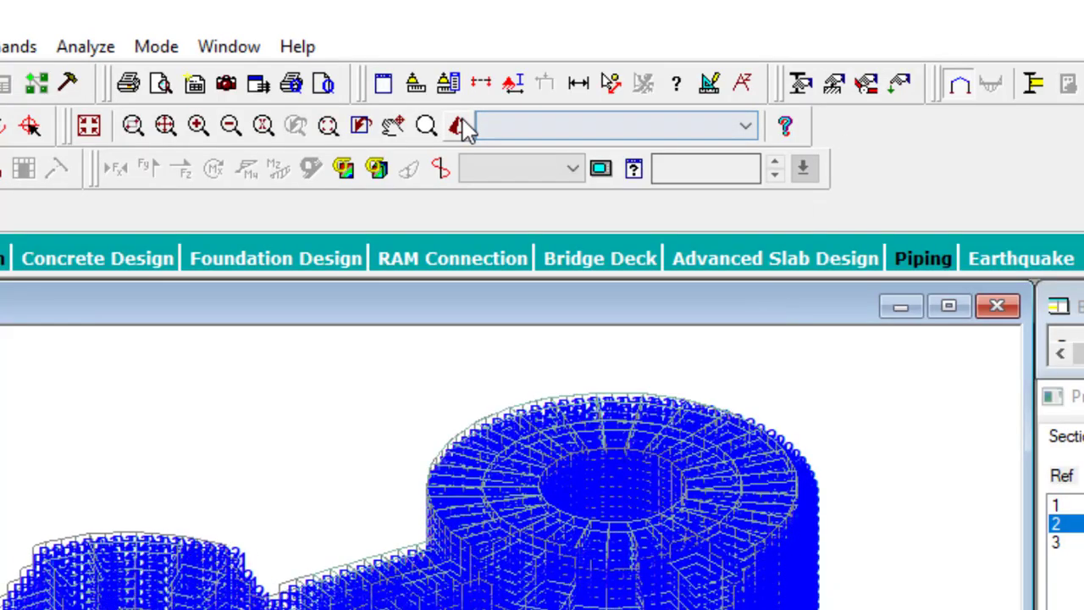
Step: Examine the rendered 3D model of both towers and the link from several angles, and close the rendered view
left_click(458, 127)
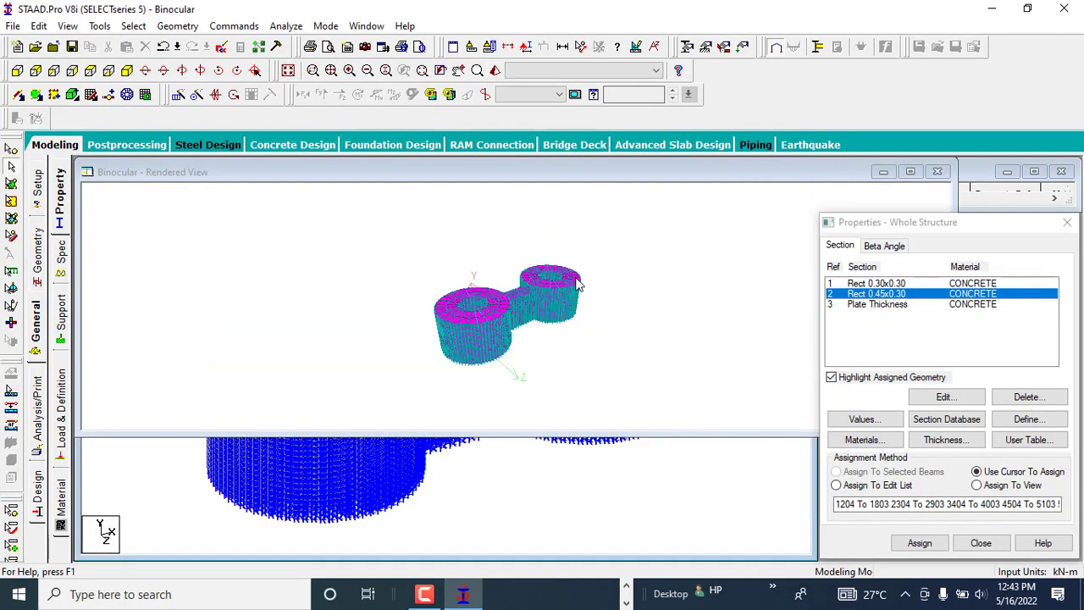
left_click(1068, 223)
left_click(911, 172)
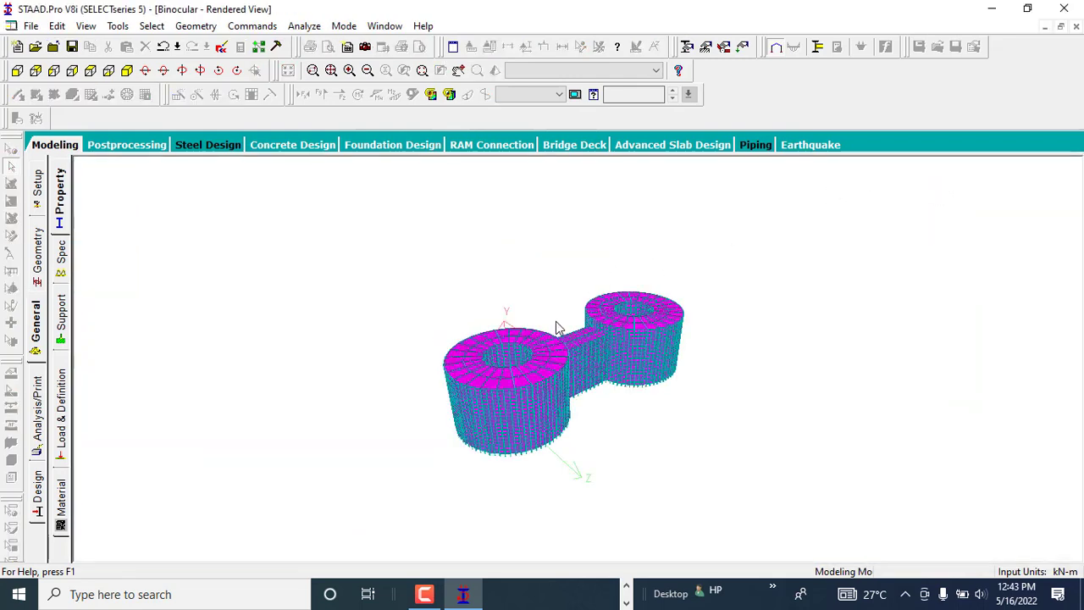
scroll(590, 452, "up", 4)
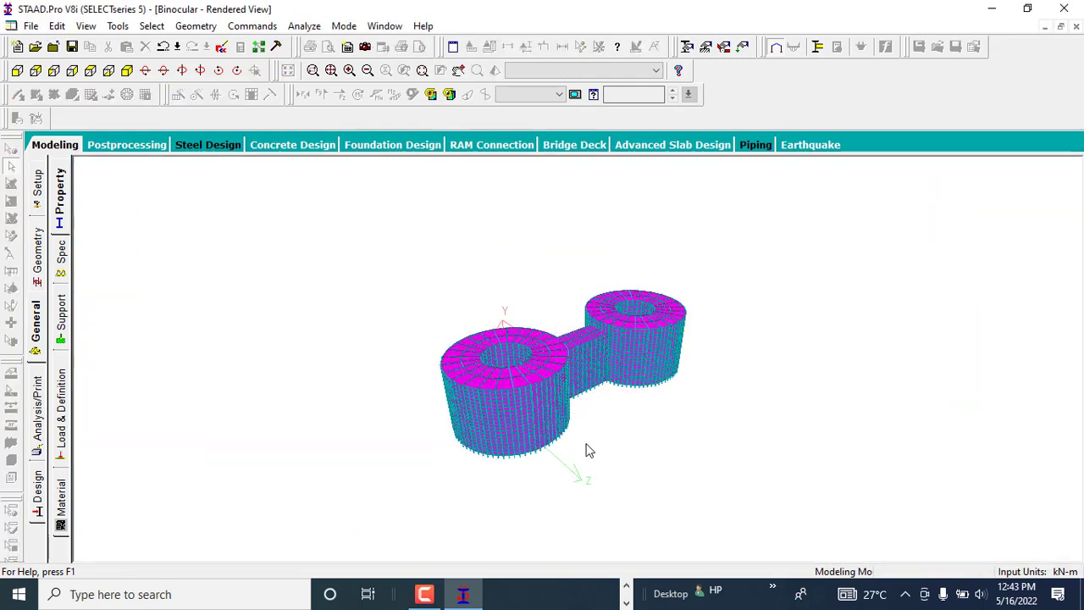
scroll(594, 434, "up", 4)
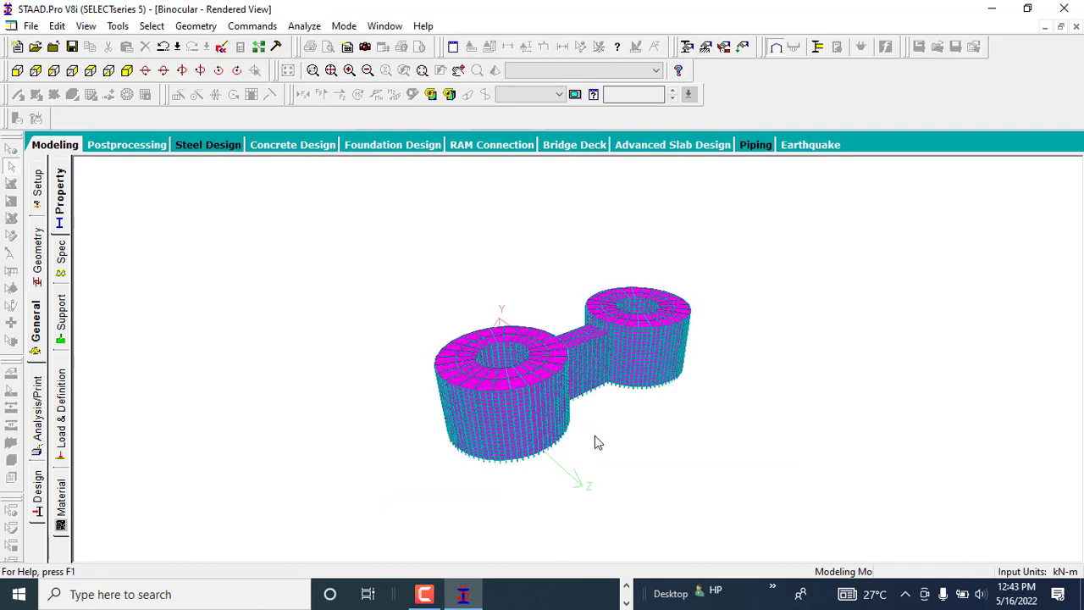
scroll(424, 472, "up", 5)
scroll(426, 472, "down", 1)
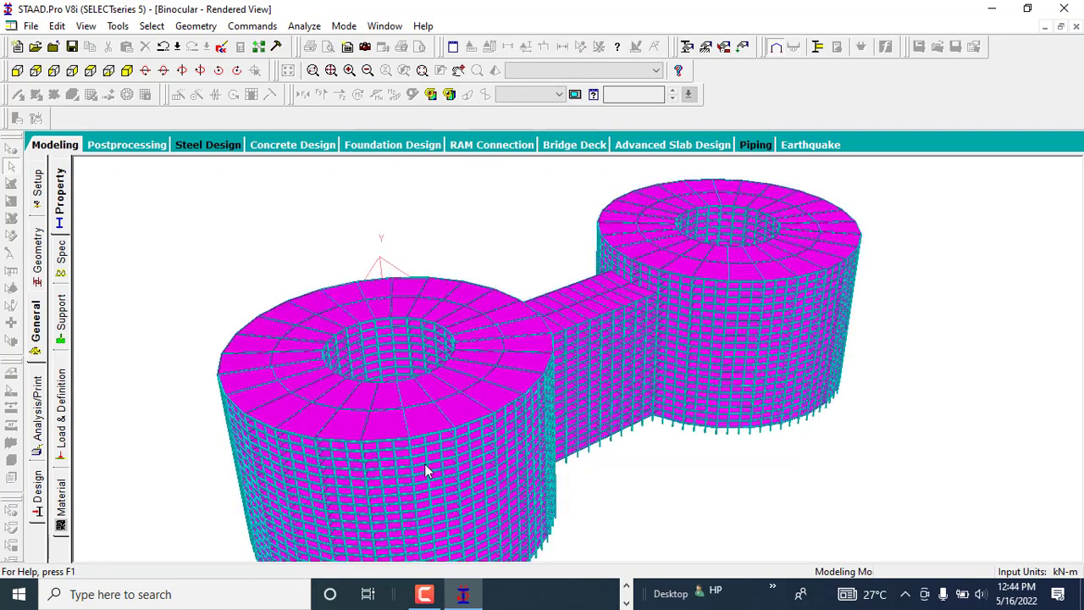
scroll(555, 480, "up", 1)
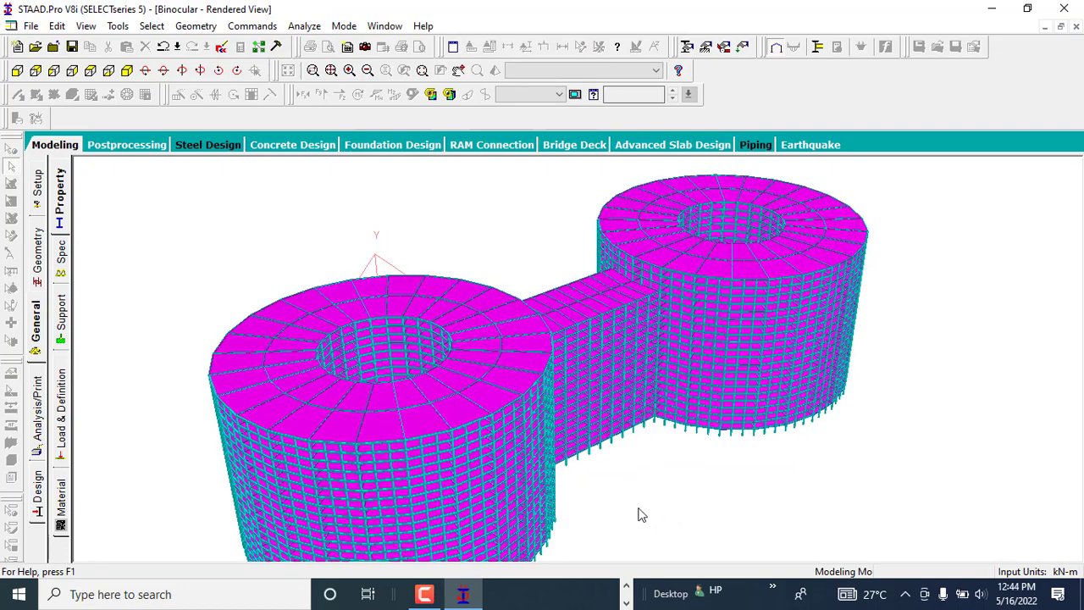
left_click_drag(507, 490, 749, 530)
left_click_drag(826, 555, 373, 500)
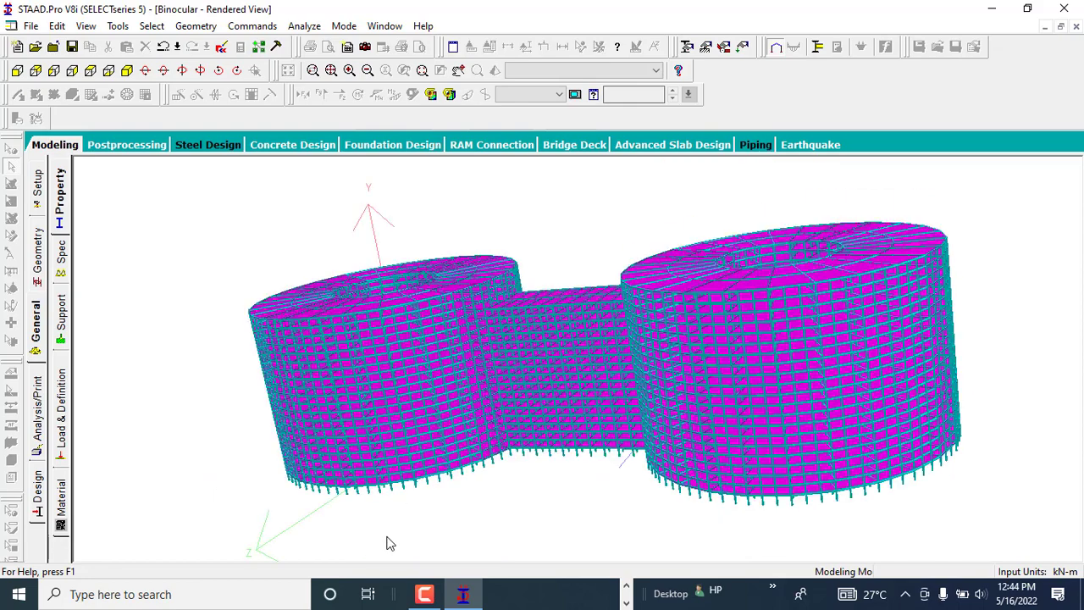
left_click(1077, 28)
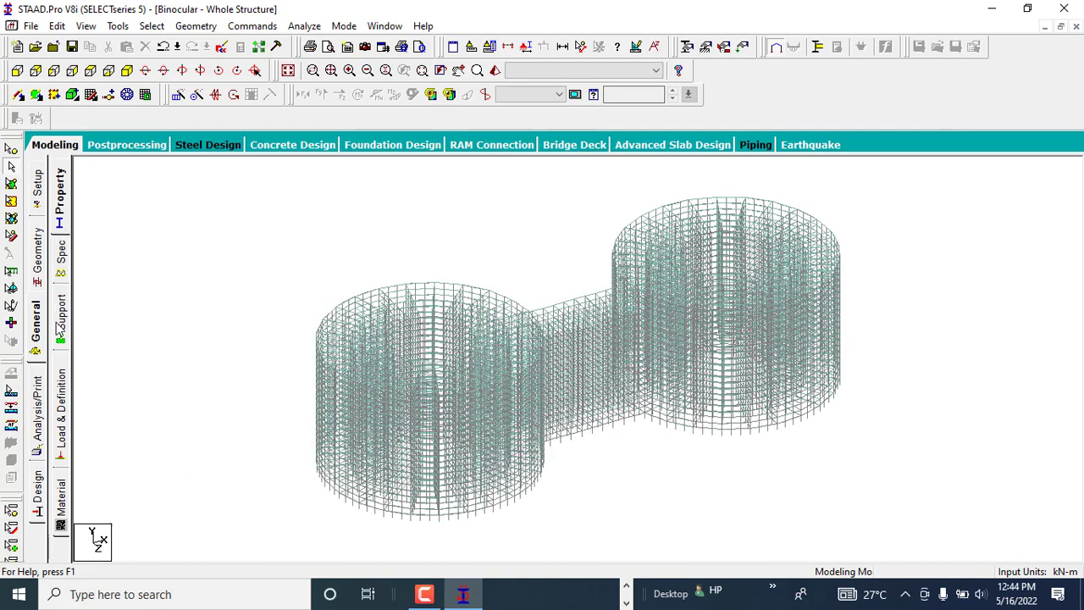
Step: Show the structure from the front and create a fixed support definition
left_click(16, 71)
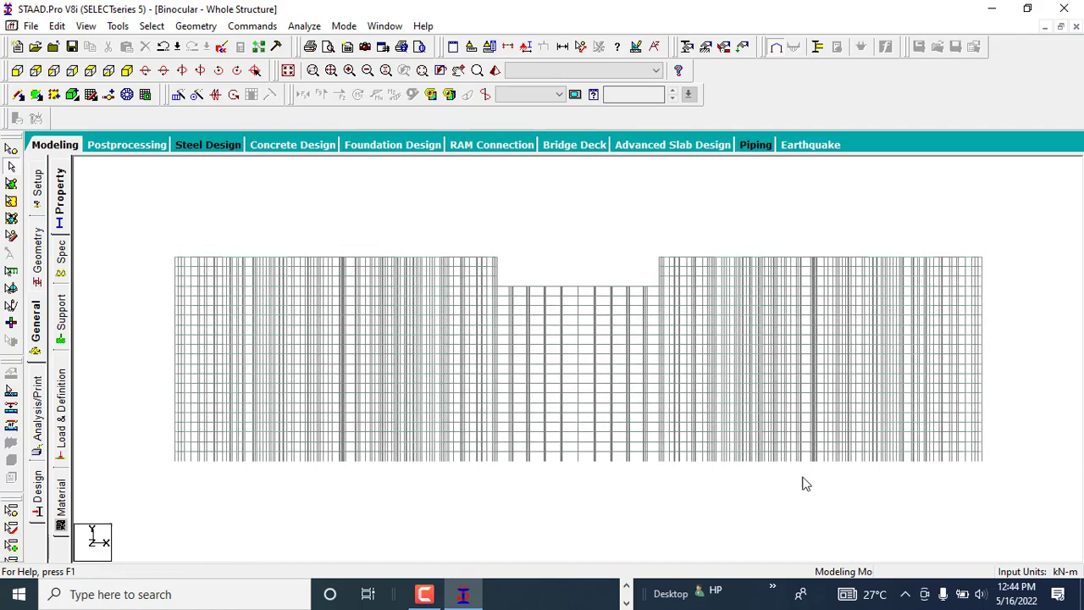
scroll(970, 525, "up", 3)
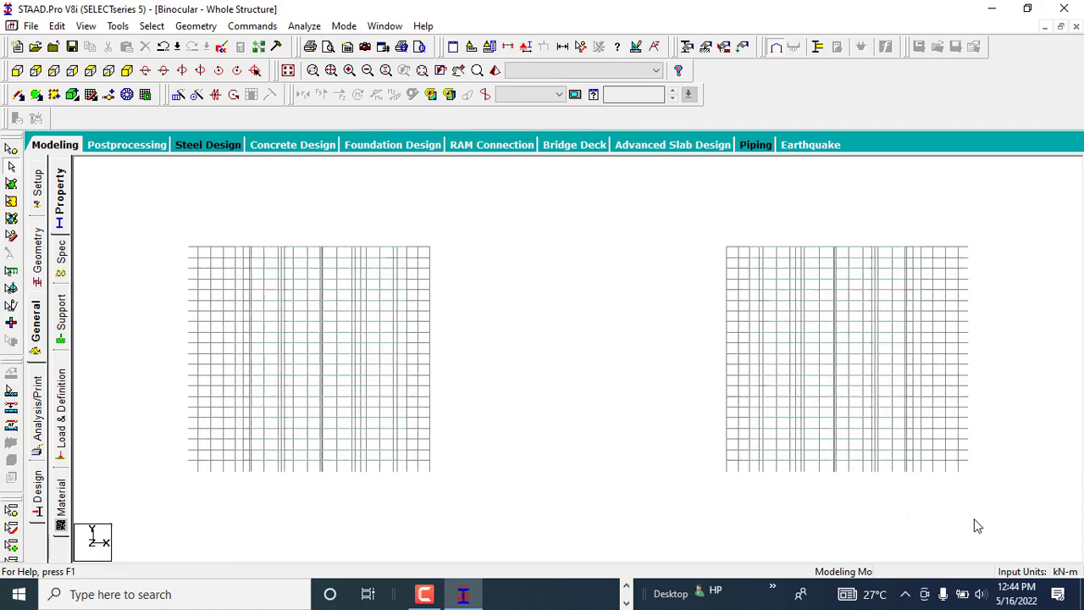
scroll(975, 525, "up", 1)
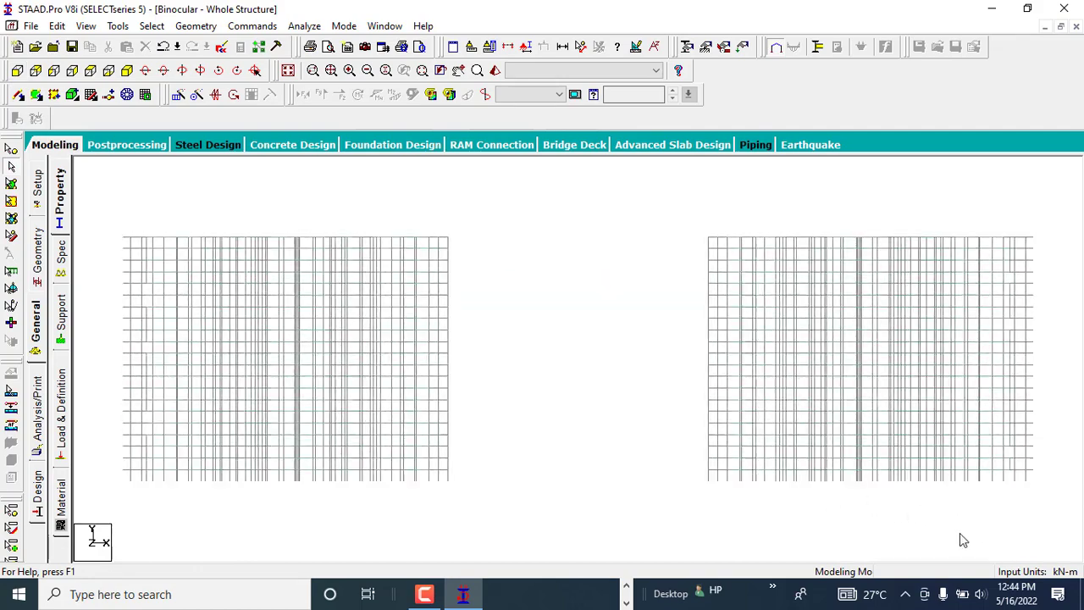
left_click(36, 330)
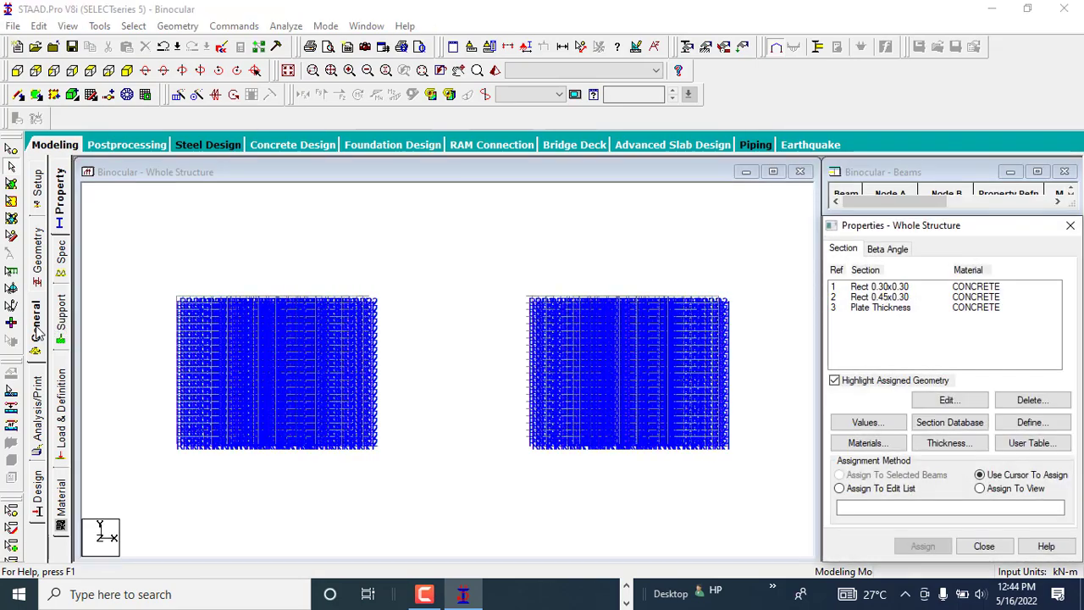
left_click(61, 315)
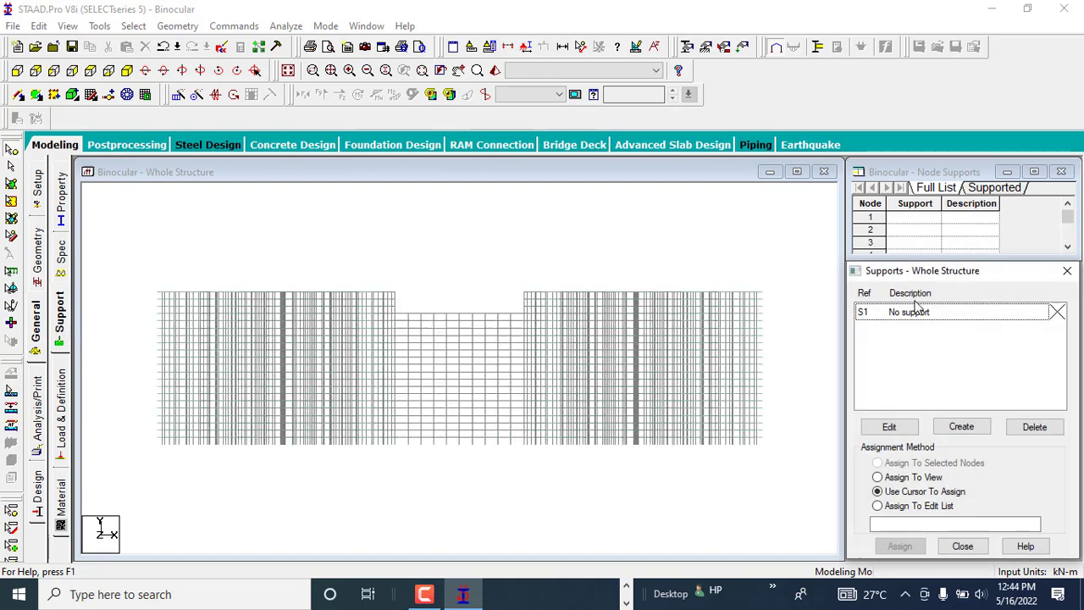
left_click(966, 427)
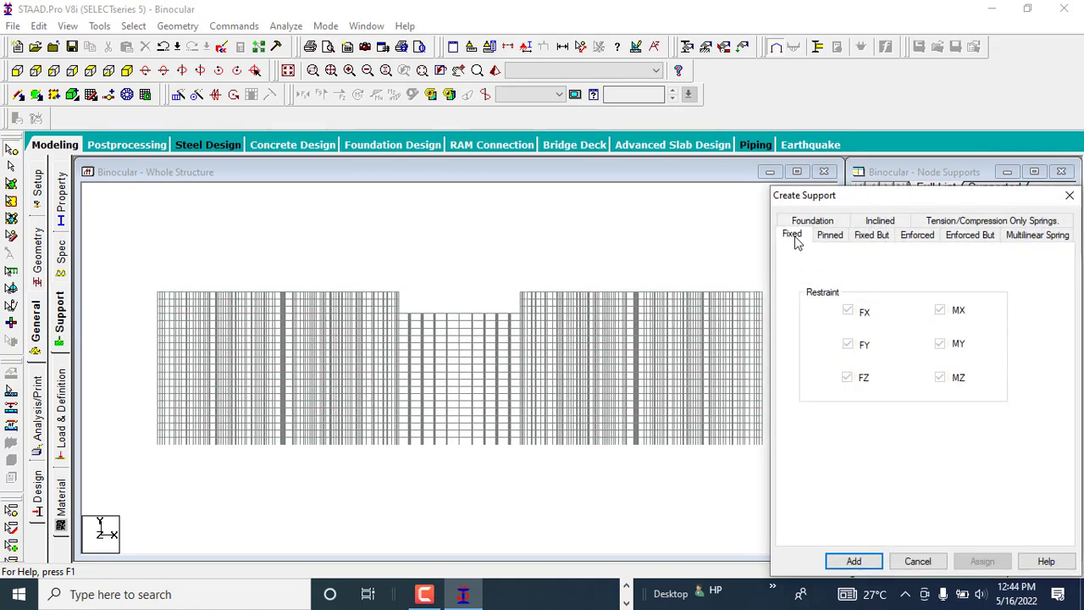
left_click(855, 561)
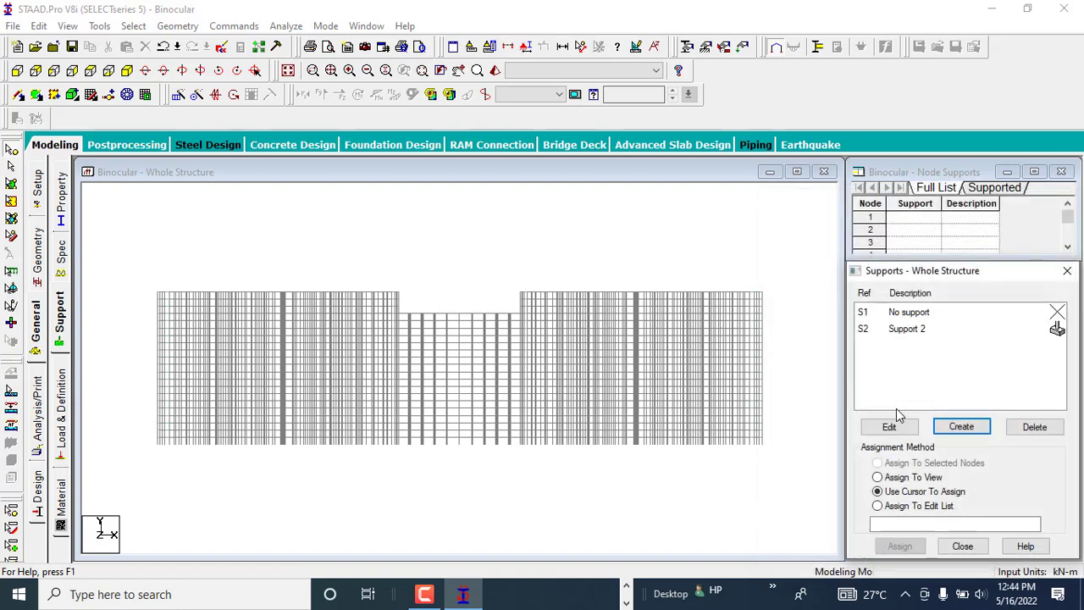
Step: Select all base nodes along the bottom of both towers and the link, and assign fixed support S2 to them
left_click(912, 332)
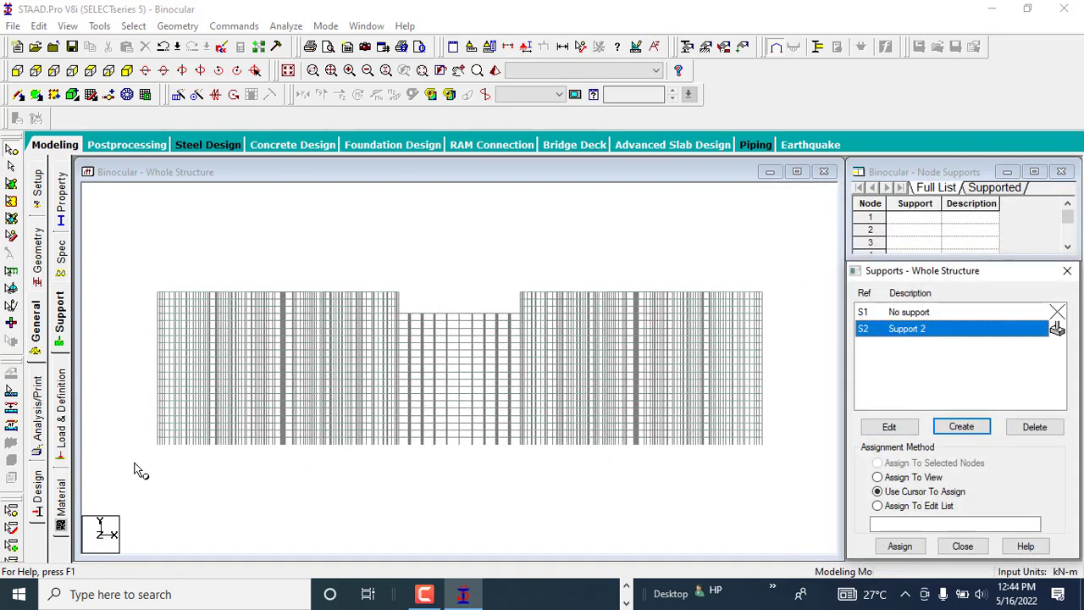
left_click_drag(148, 443, 539, 466)
left_click_drag(710, 467, 771, 466)
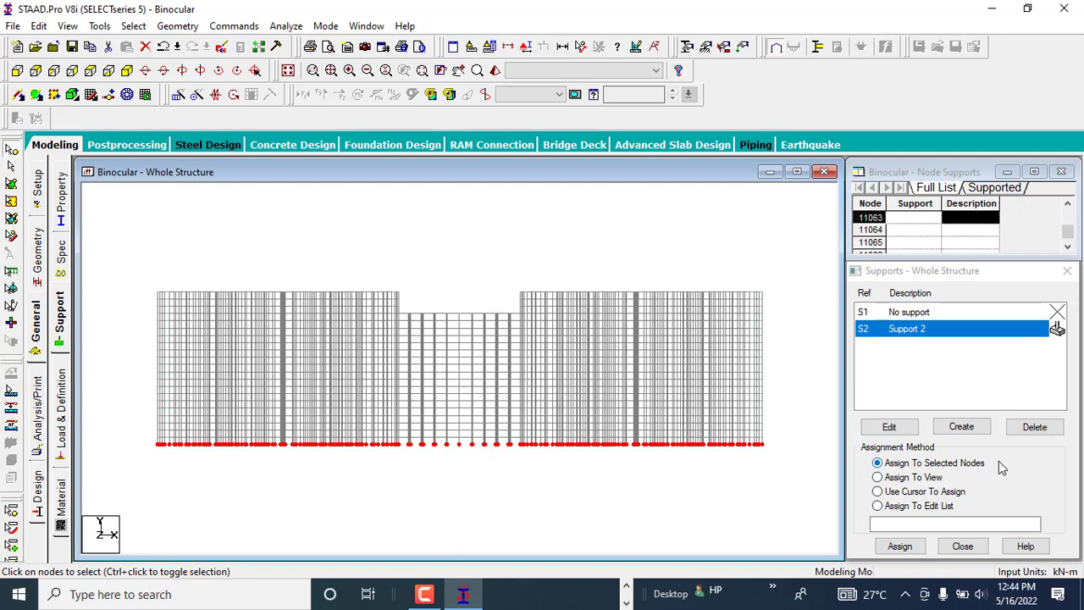
left_click(899, 546)
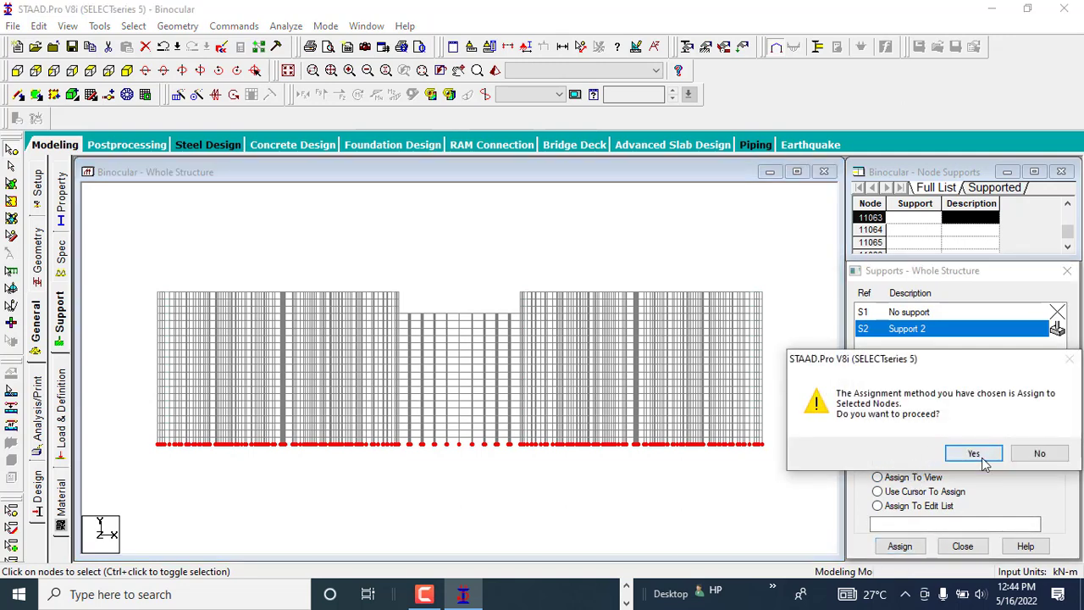
left_click(982, 457)
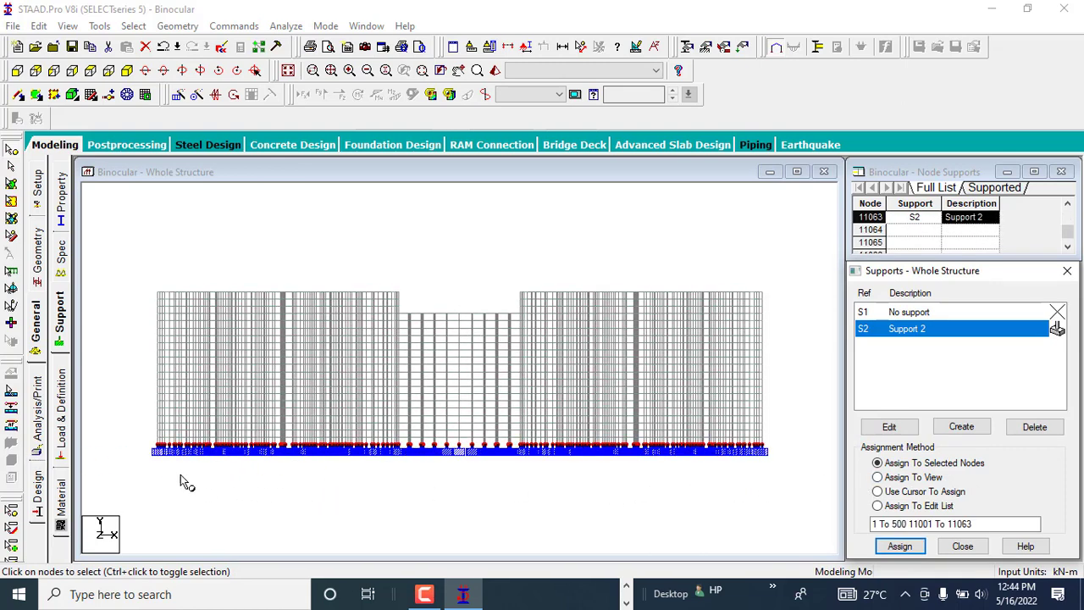
scroll(181, 474, "up", 1)
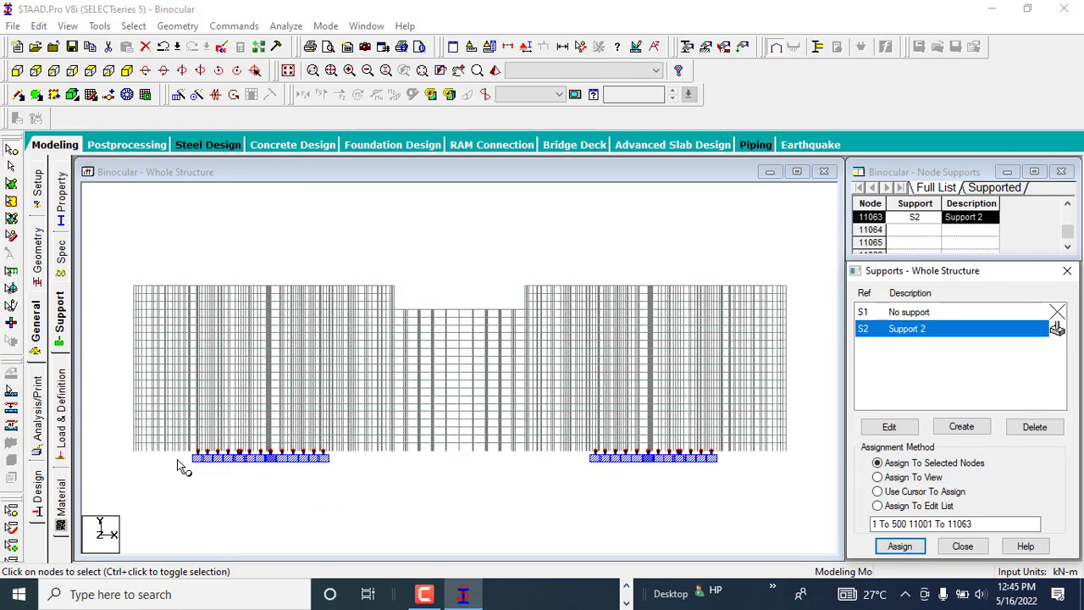
Step: Show the whole structure in isometric view and save the modified Binocular file, leaving no nodes selected
left_click(134, 74)
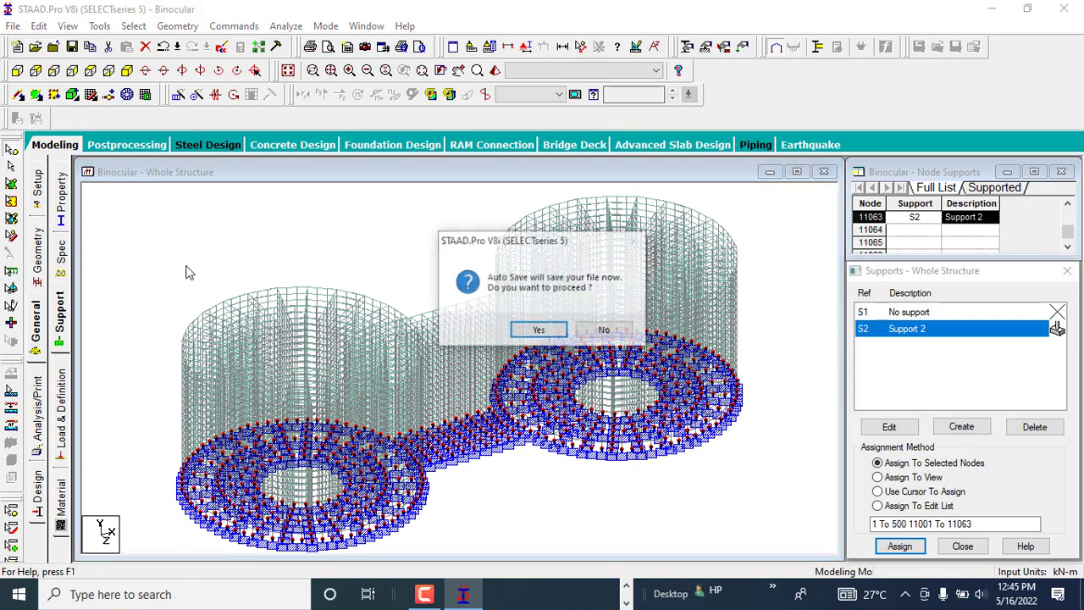
left_click(541, 330)
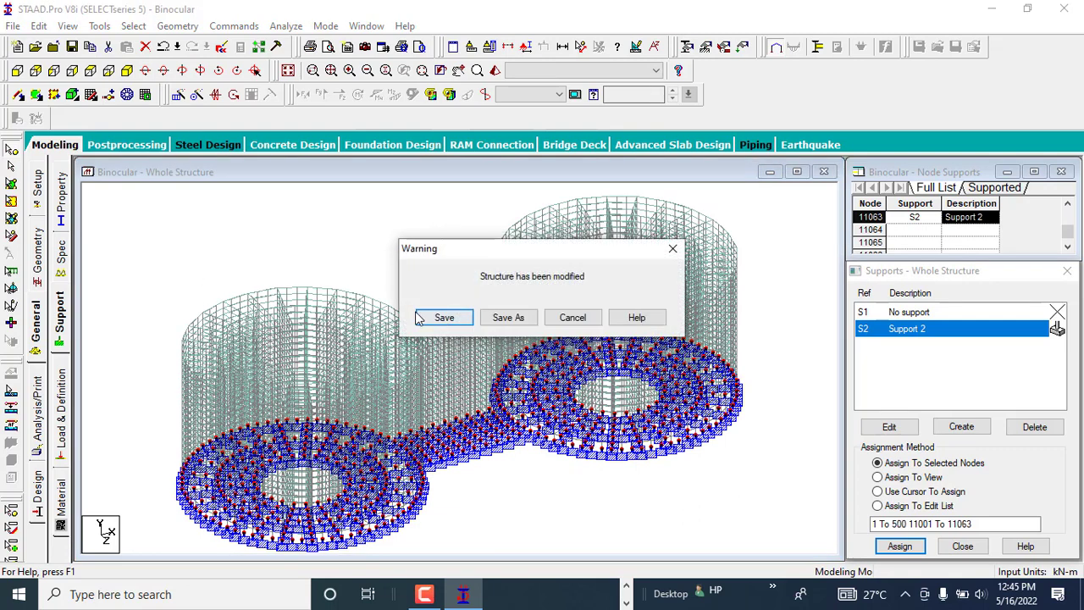
left_click(447, 318)
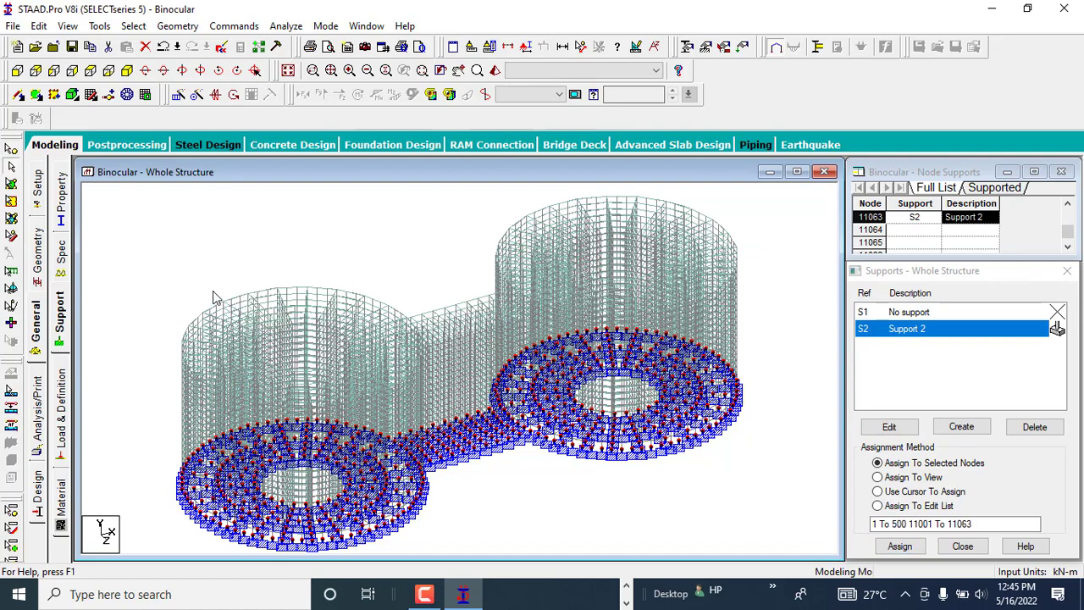
left_click(162, 268)
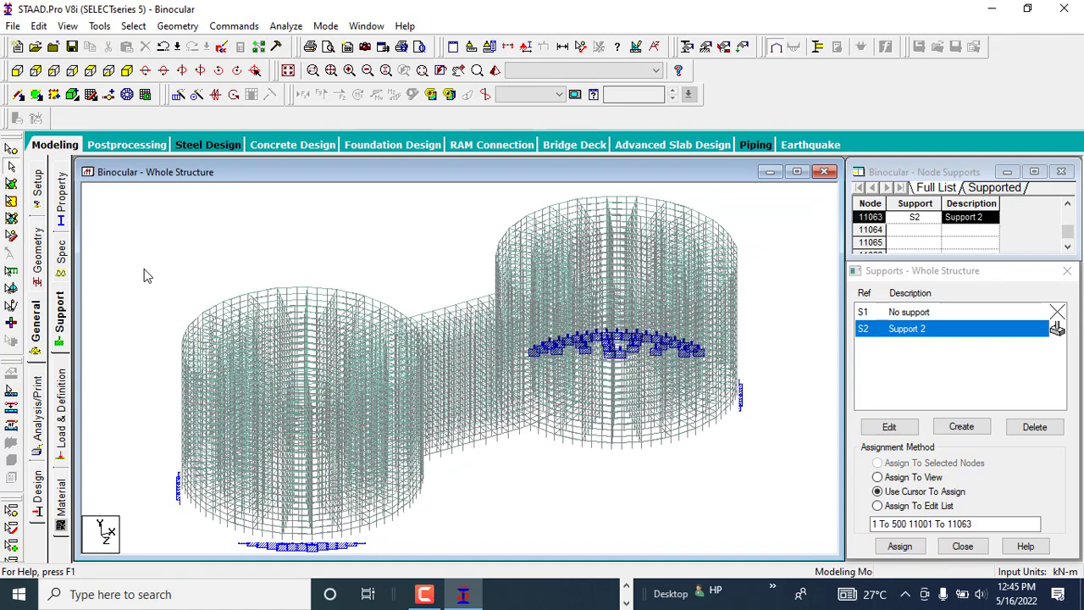